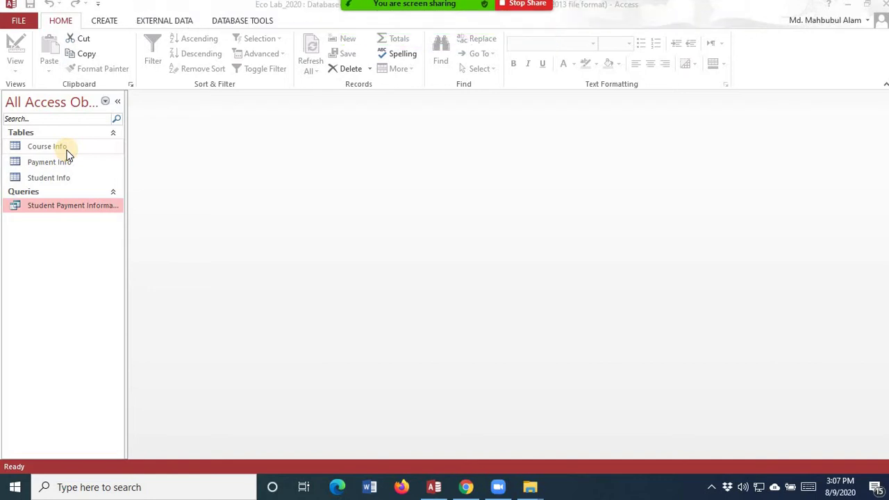
- Inspect the Student Payment Information query in Design View and results, then close it
click(70, 207)
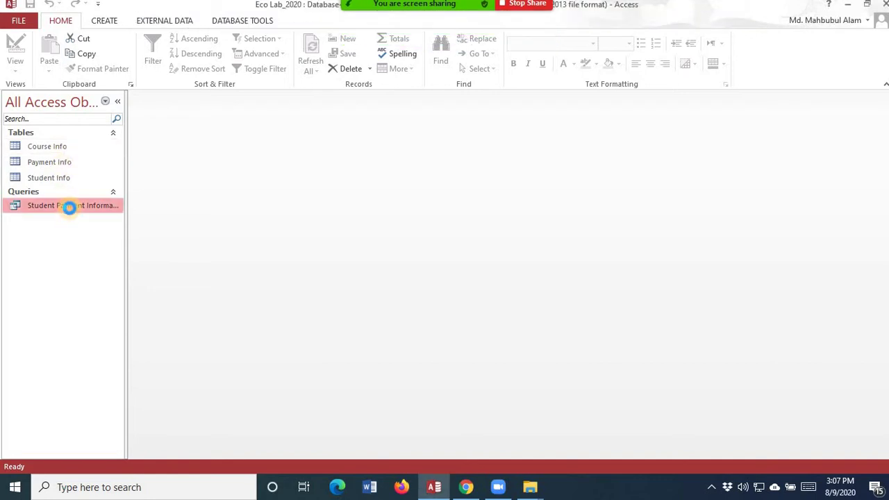
double_click(70, 207)
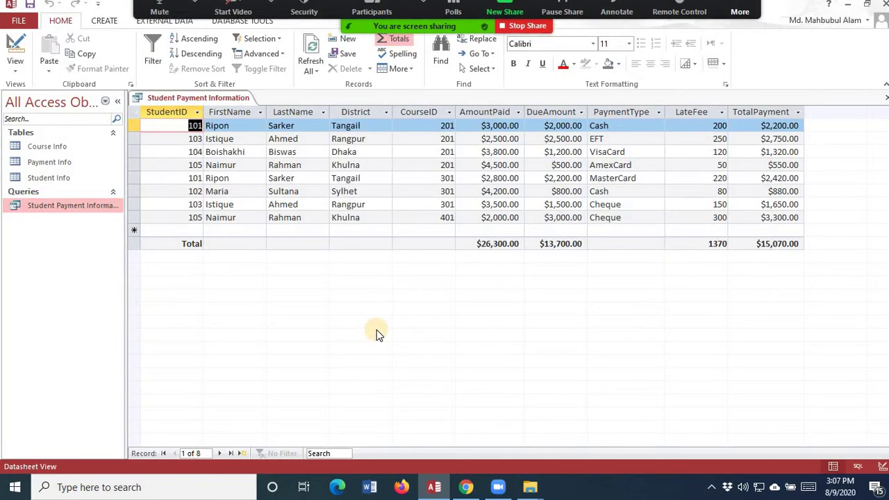
click(17, 69)
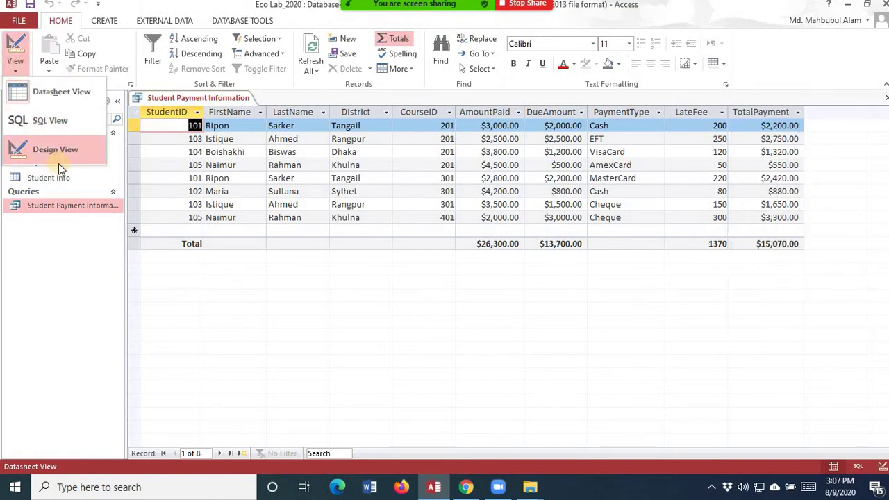
click(61, 149)
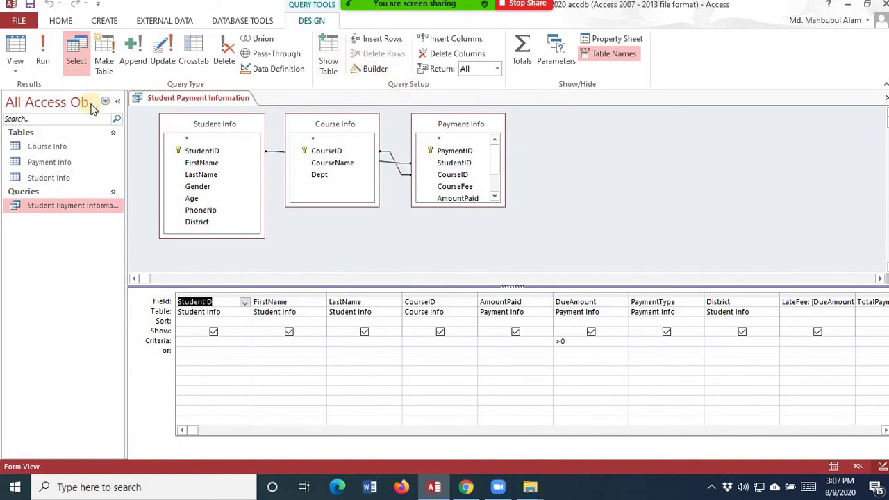
click(43, 62)
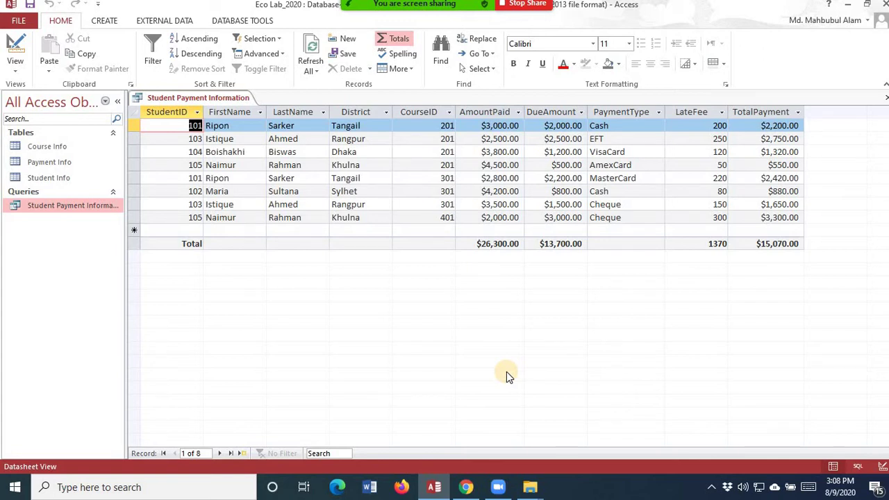
click(885, 99)
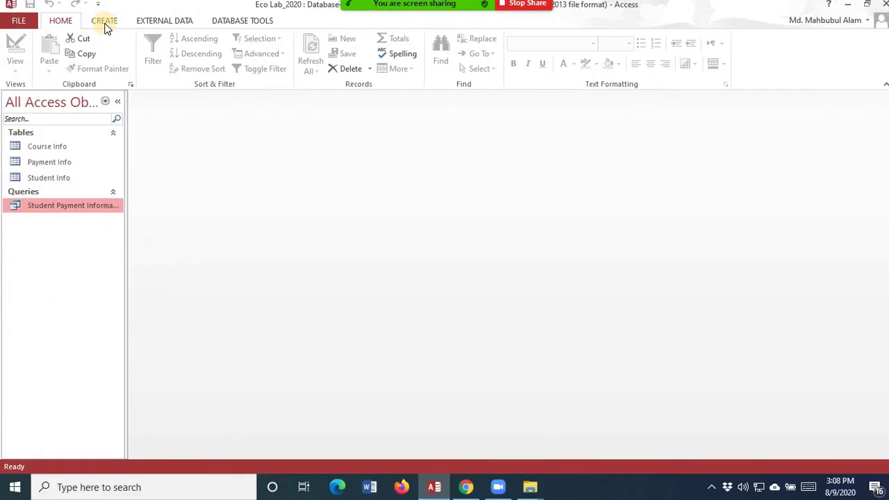
- Launch the Report Wizard from the CREATE tab's Reports group
click(104, 21)
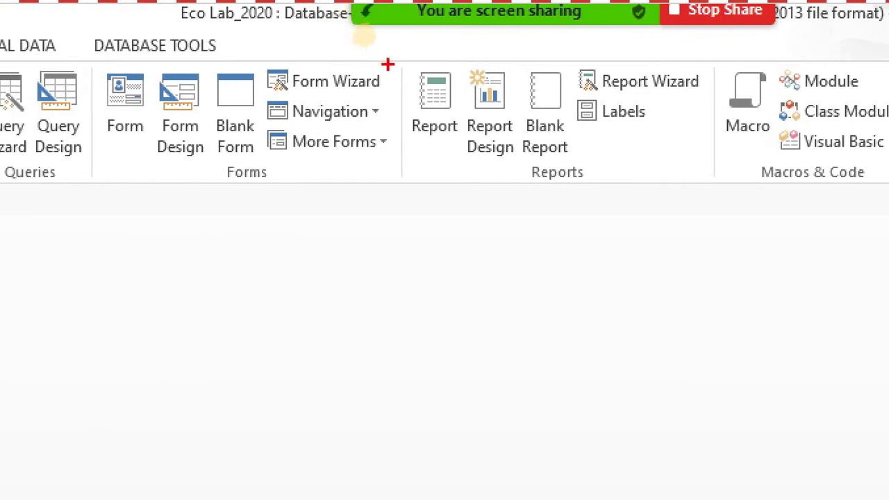
mouse_move(402, 49)
mouse_down()
mouse_move(677, 165)
mouse_move(720, 195)
mouse_up()
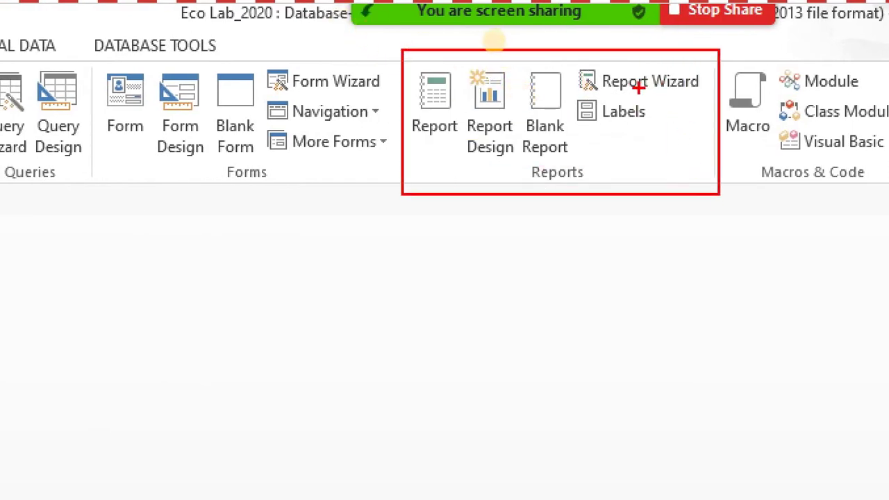
mouse_move(657, 88)
mouse_down()
mouse_move(671, 94)
mouse_move(695, 40)
mouse_up()
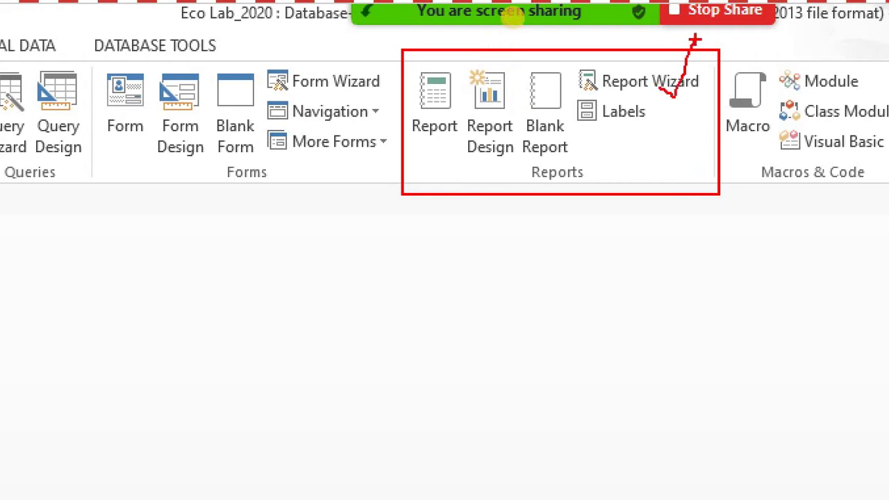
click(620, 80)
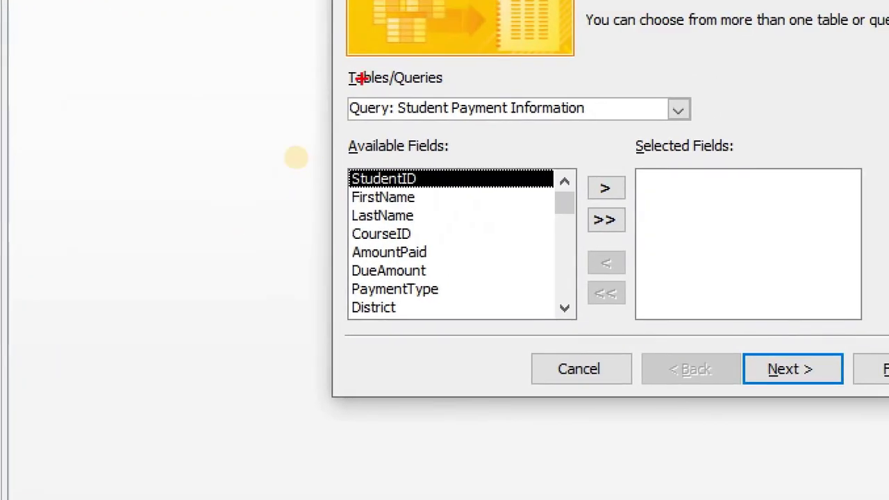
- Compare Course Info, Payment Info and Student Info, then pick Query: Student Payment Information
drag(344, 87, 692, 132)
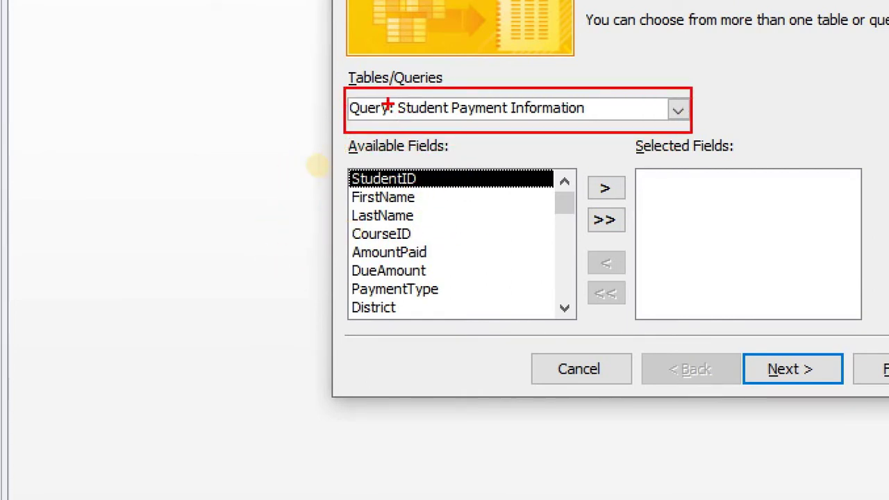
key(Escape)
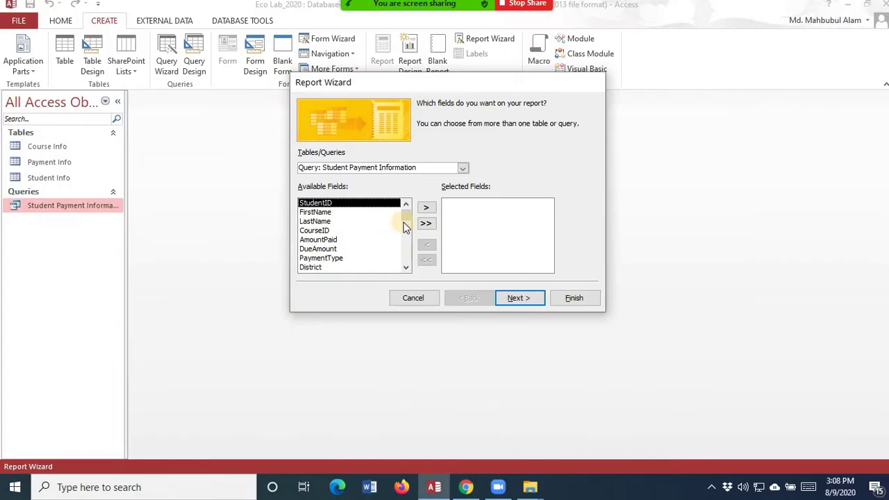
click(461, 172)
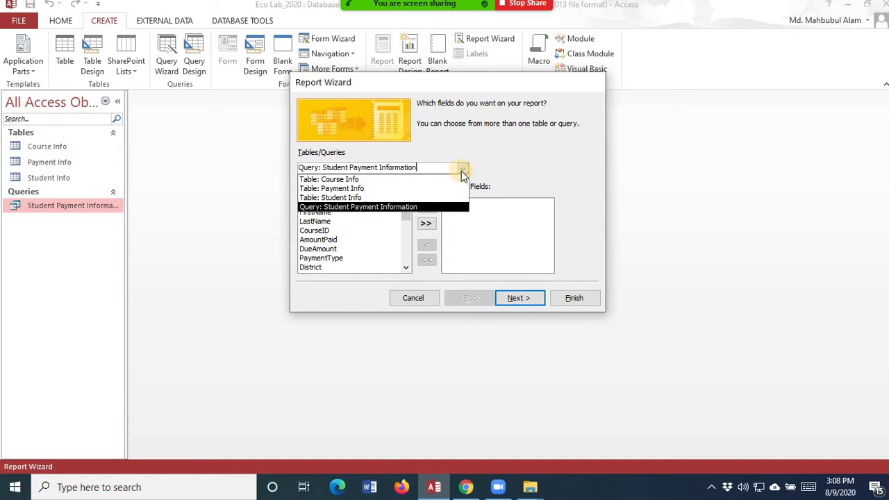
click(343, 183)
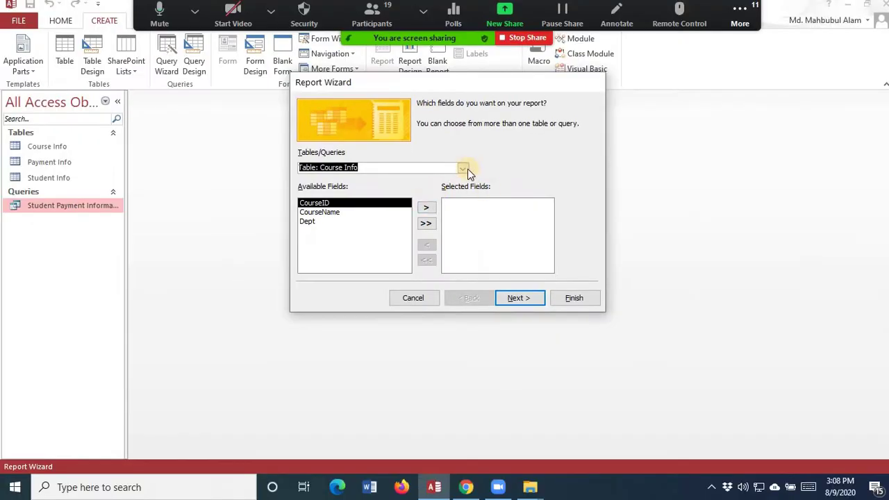
click(580, 144)
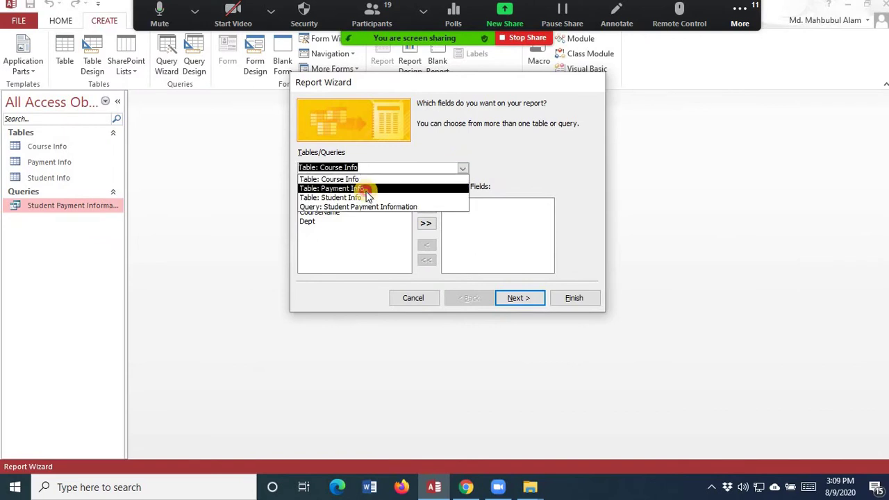
click(366, 189)
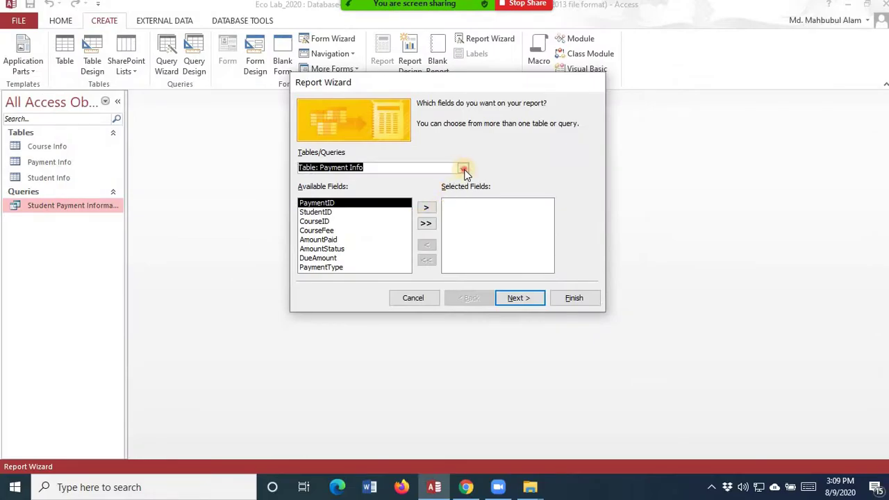
click(561, 93)
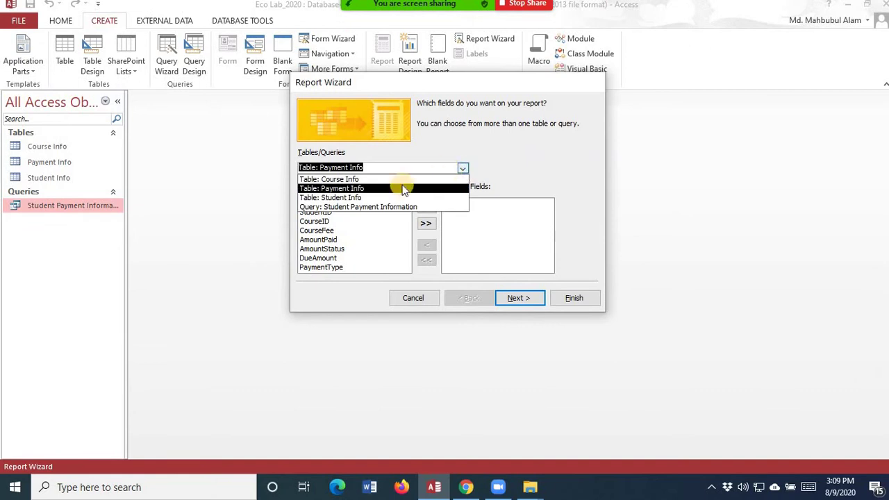
click(352, 198)
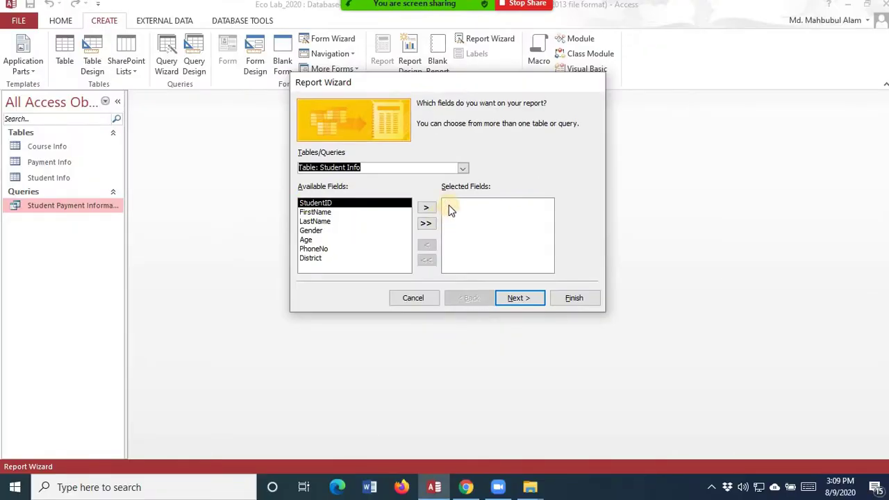
click(463, 168)
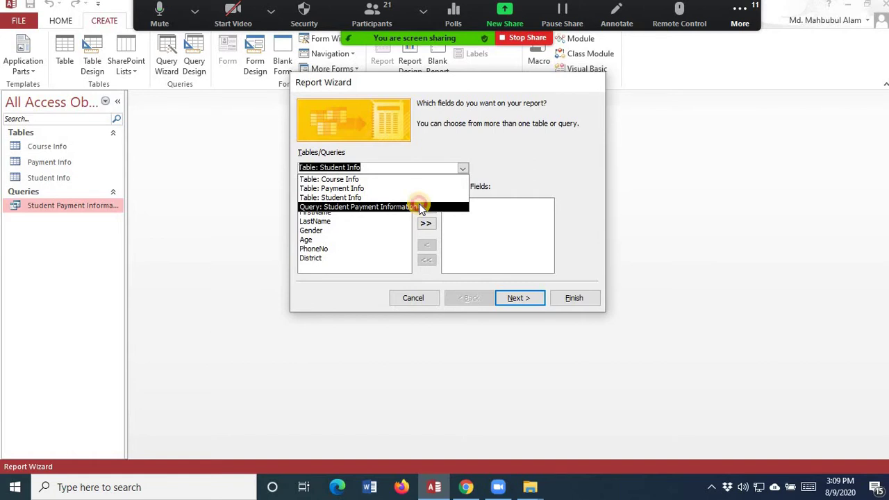
click(419, 206)
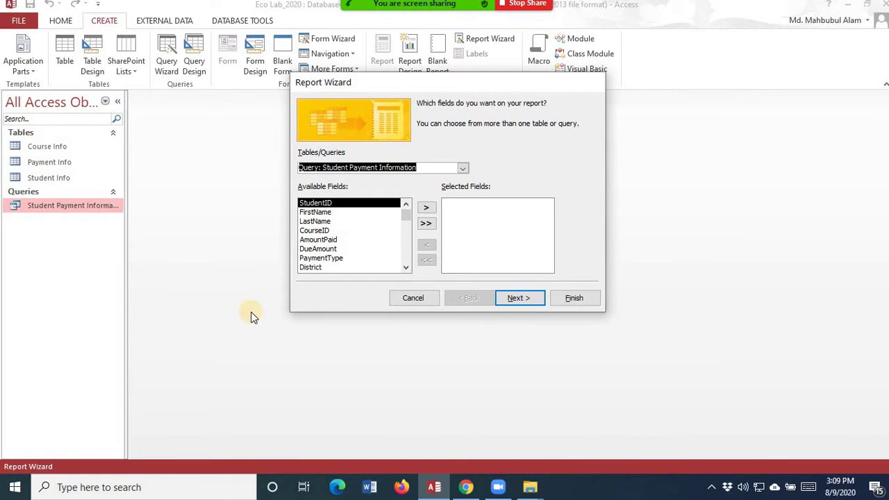
- Move StudentID, FirstName, LastName, LateFee and TotalPayment into Selected Fields and continue
mouse_move(453, 5)
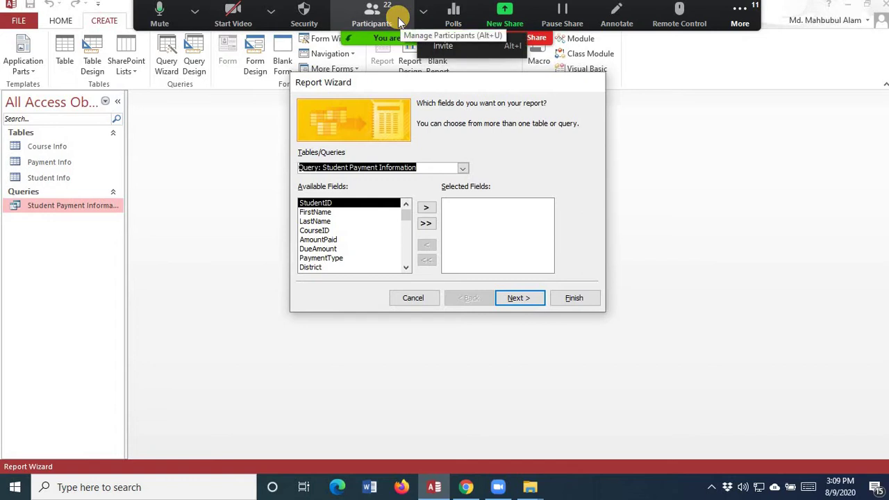
click(426, 208)
click(426, 208)
click(426, 208)
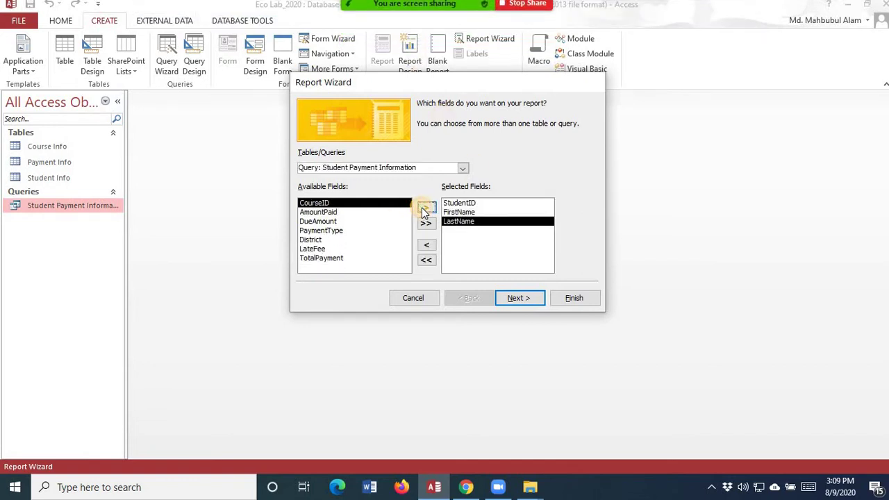
click(320, 250)
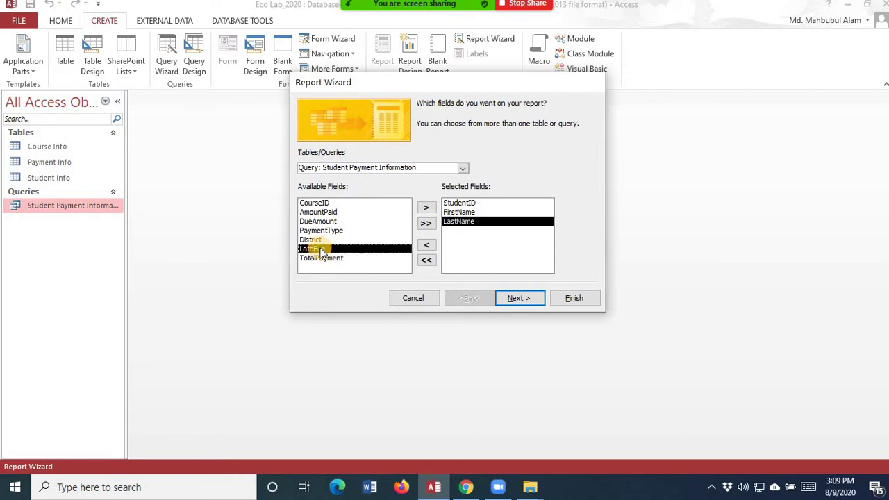
click(426, 208)
click(426, 207)
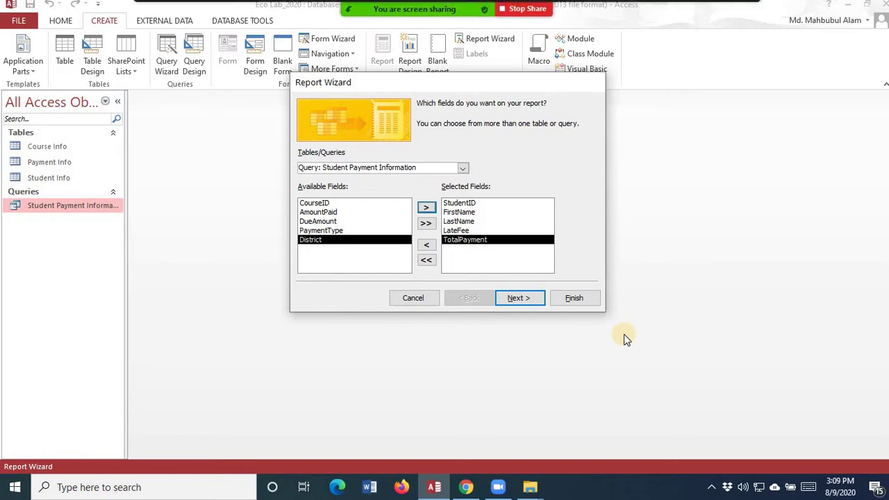
click(526, 300)
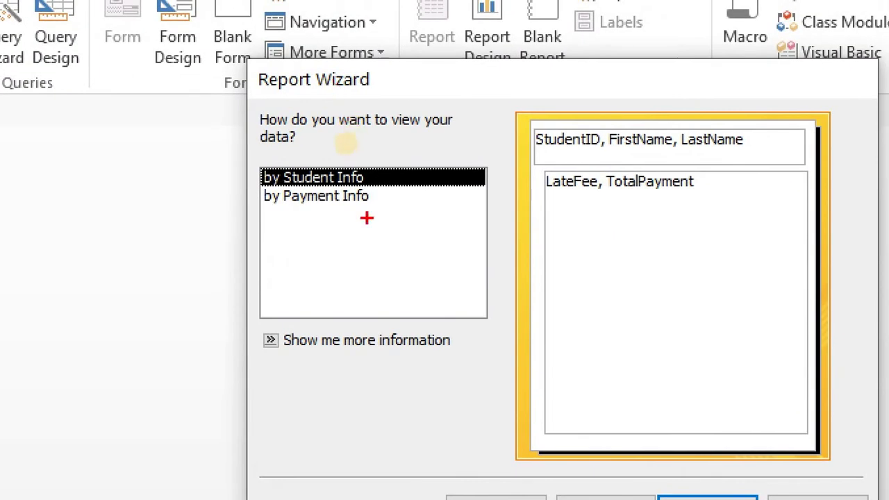
- View the data by Student Info, adding no extra grouping levels, and proceed to sorting
drag(367, 179, 407, 163)
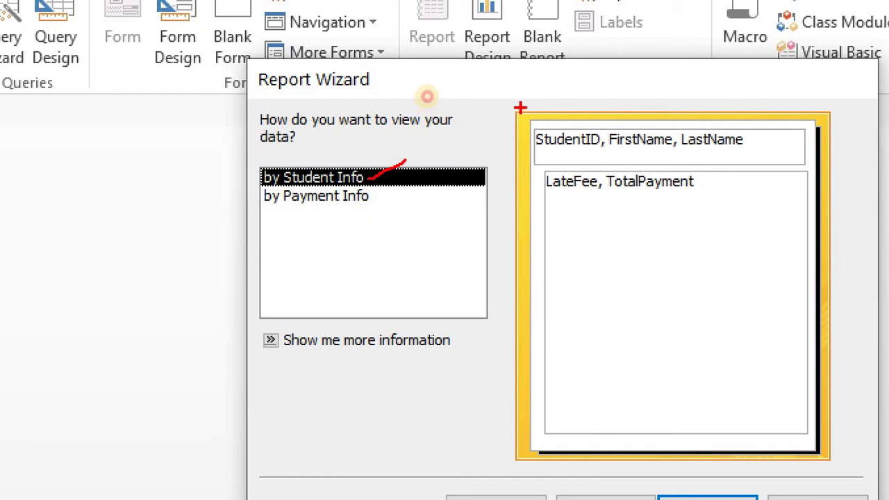
mouse_move(520, 108)
mouse_down()
mouse_move(590, 155)
mouse_move(795, 161)
mouse_up()
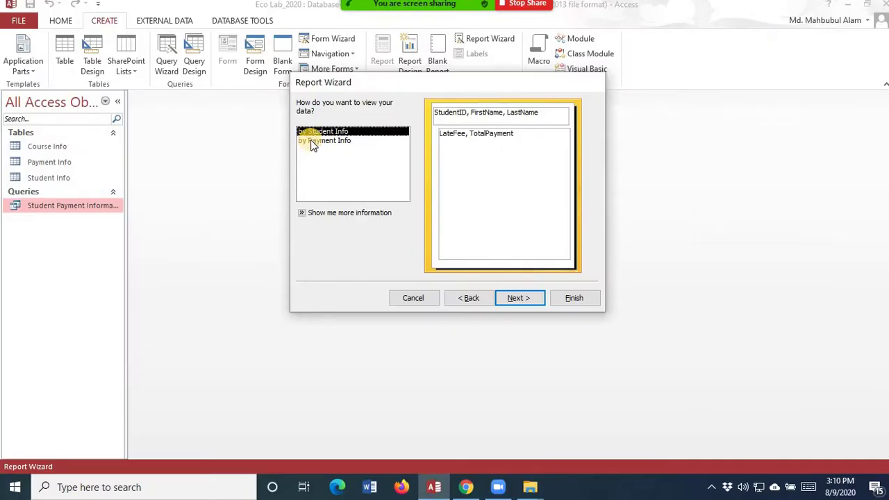
click(311, 139)
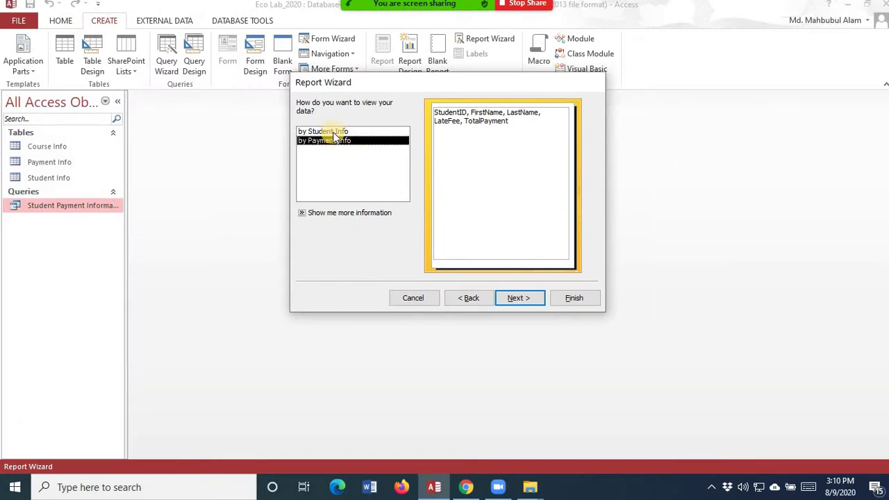
click(334, 132)
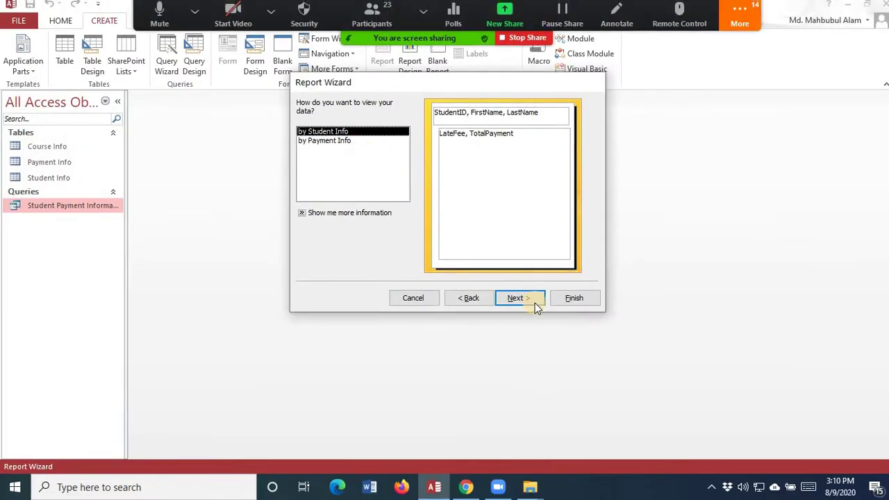
click(729, 473)
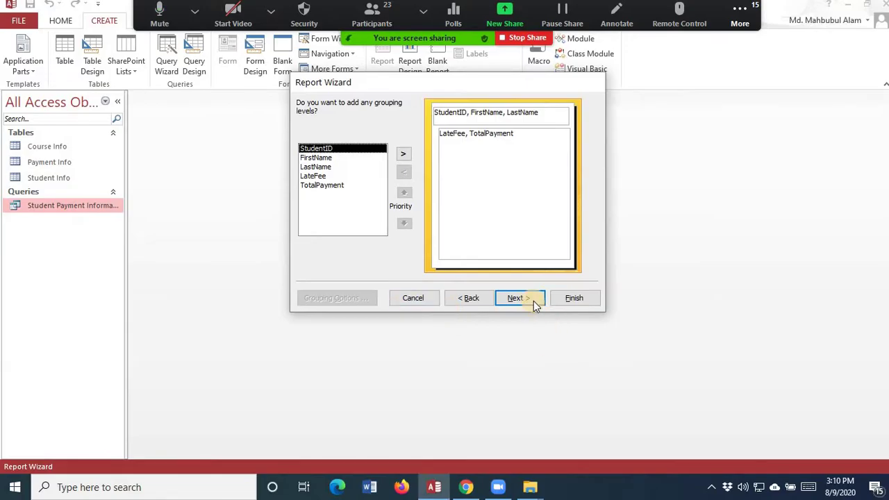
click(748, 411)
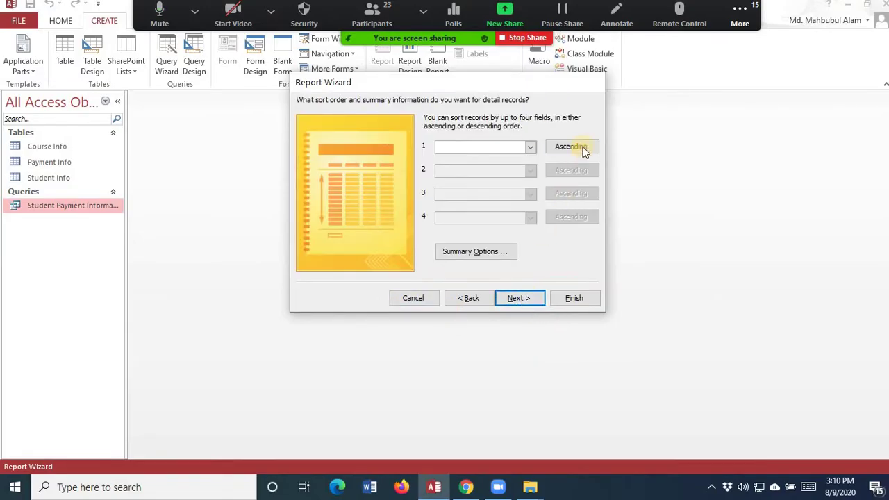
- After comparing Block and Outline, choose Stepped layout with Portrait orientation
click(526, 298)
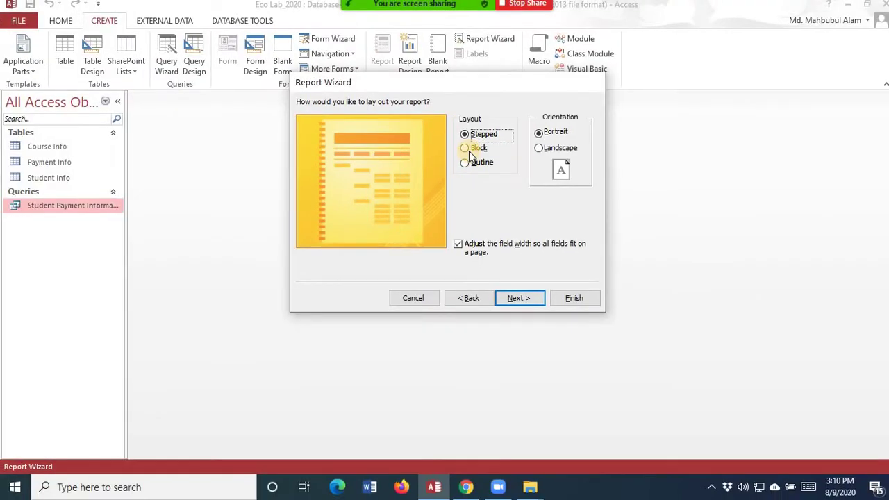
click(463, 135)
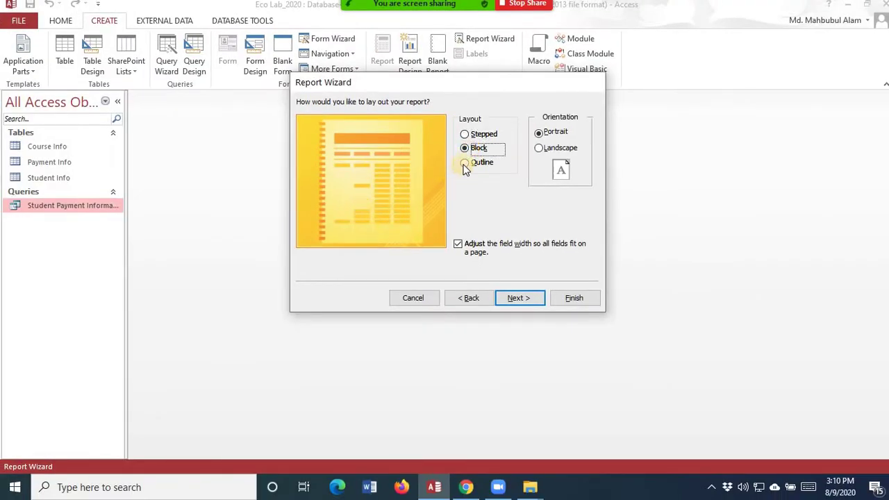
click(464, 165)
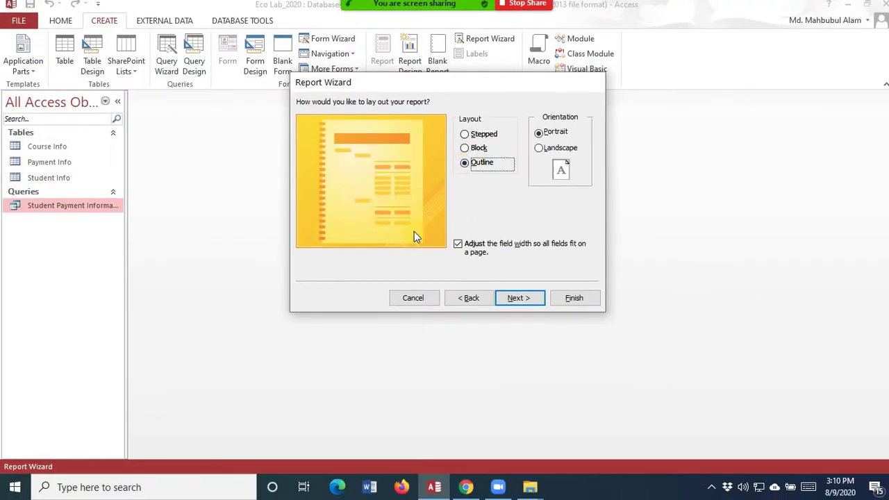
click(475, 150)
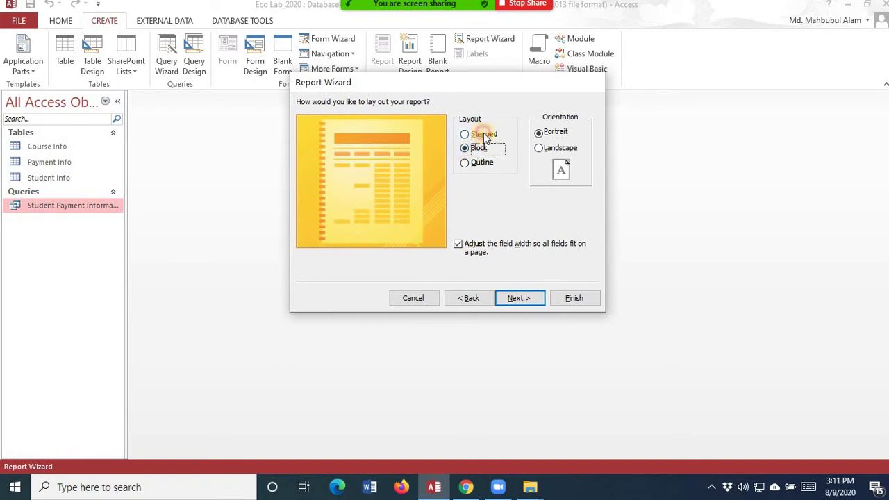
click(484, 137)
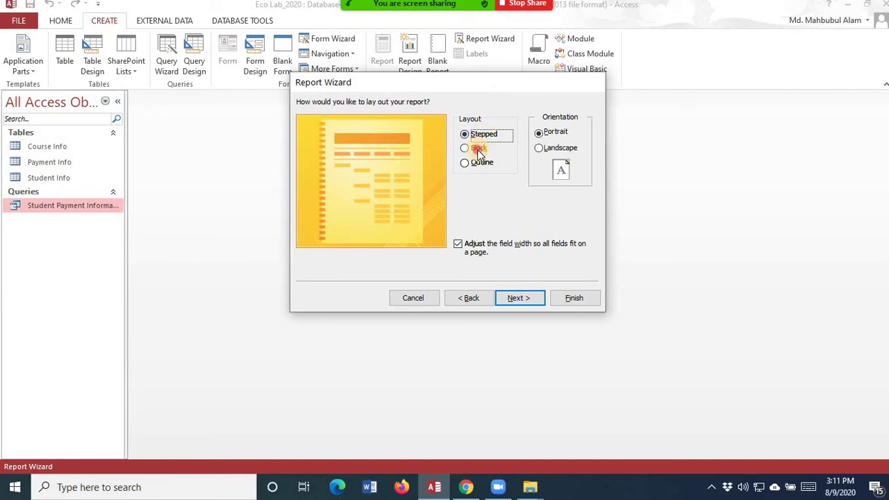
click(478, 148)
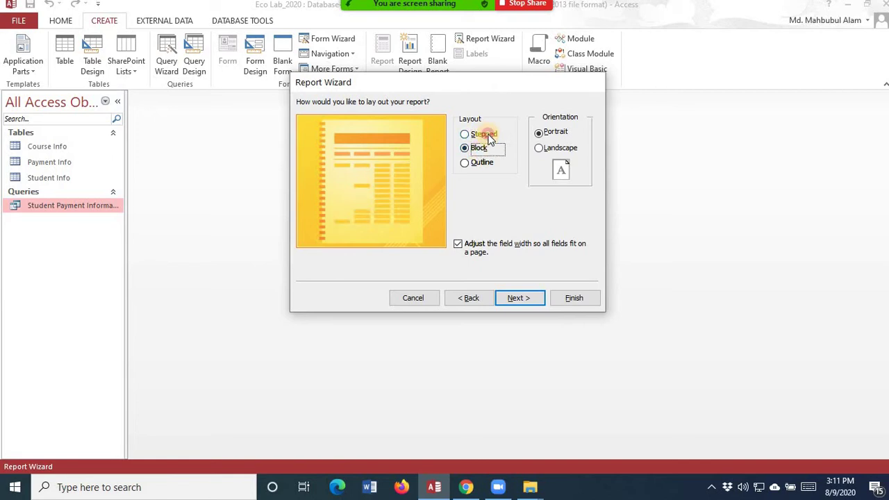
click(490, 139)
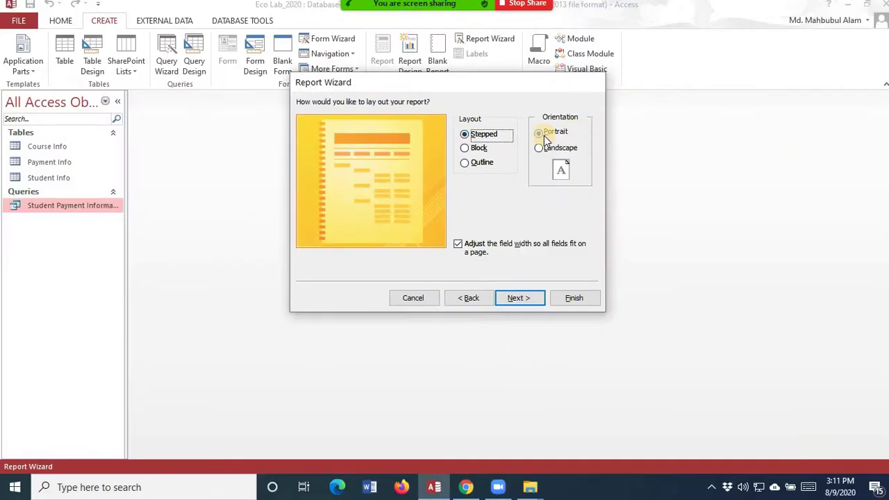
click(546, 135)
click(523, 304)
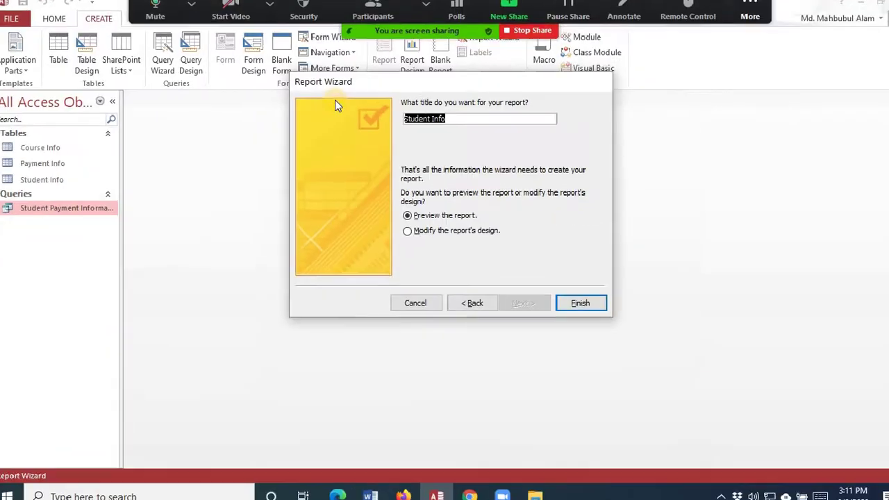
- Title the report 'Payment Report August, 2020' and finish to see its print preview
text(Payme)
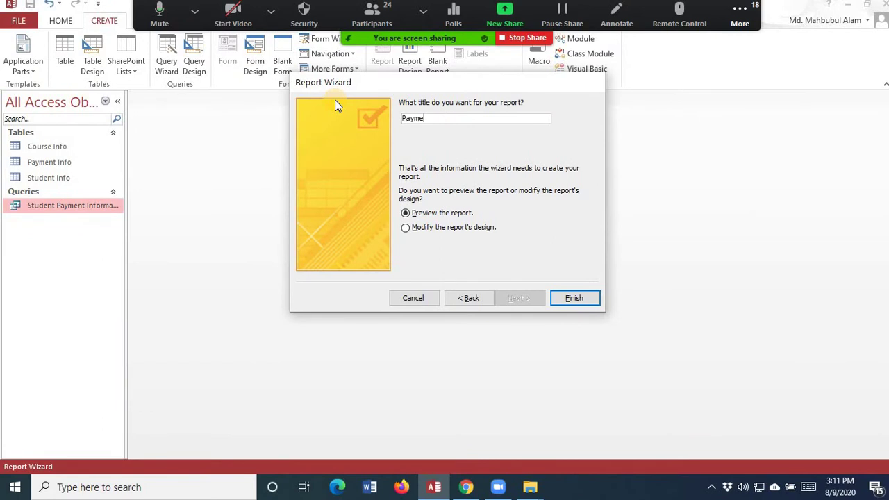
text(nt Report August, 2020)
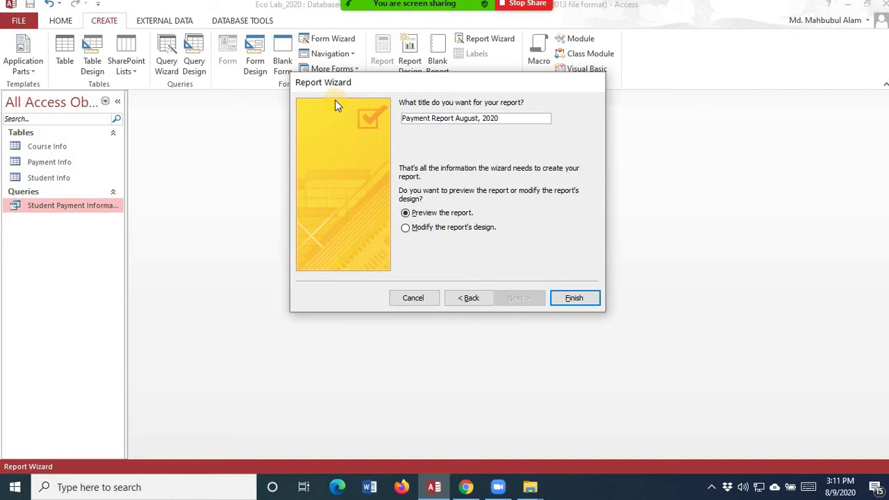
click(569, 298)
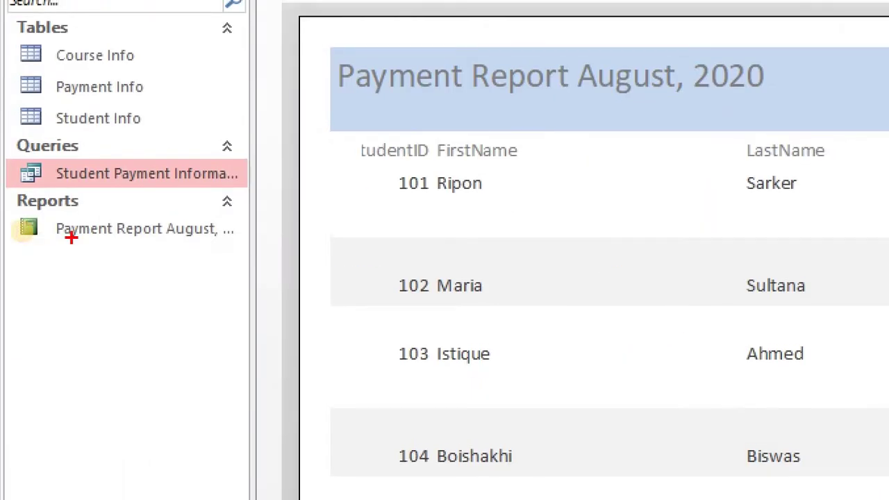
drag(16, 205, 73, 248)
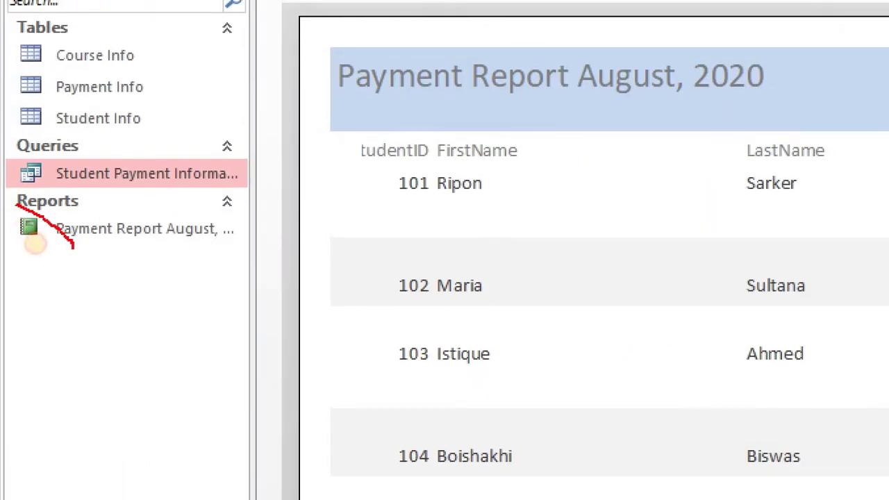
mouse_move(17, 214)
mouse_down()
mouse_move(36, 253)
mouse_move(75, 264)
mouse_up()
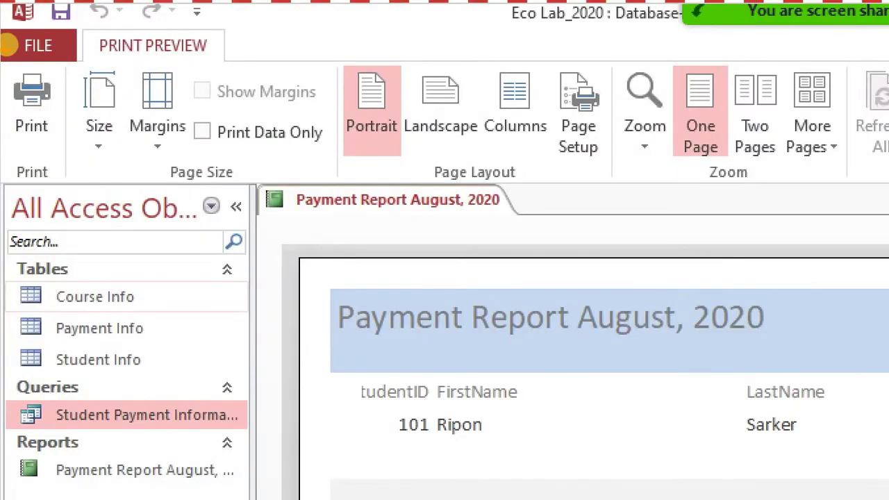
mouse_move(3, 66)
mouse_down()
mouse_move(83, 113)
mouse_move(83, 146)
mouse_up()
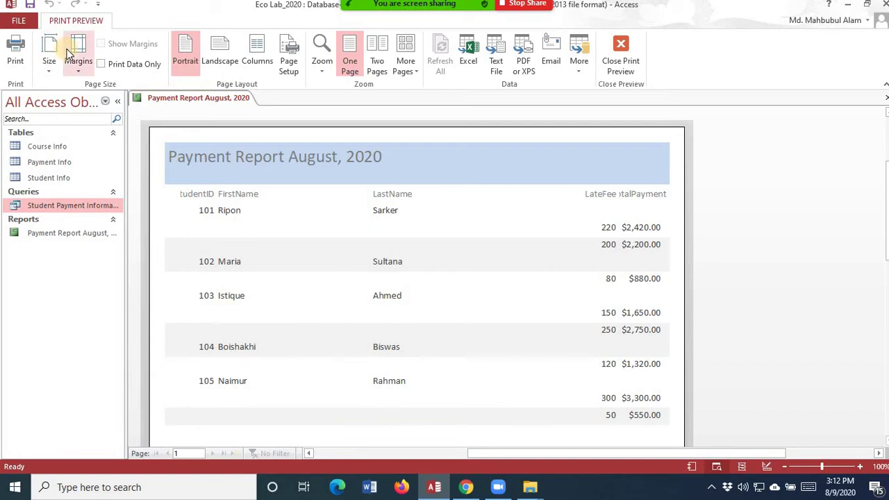
click(232, 198)
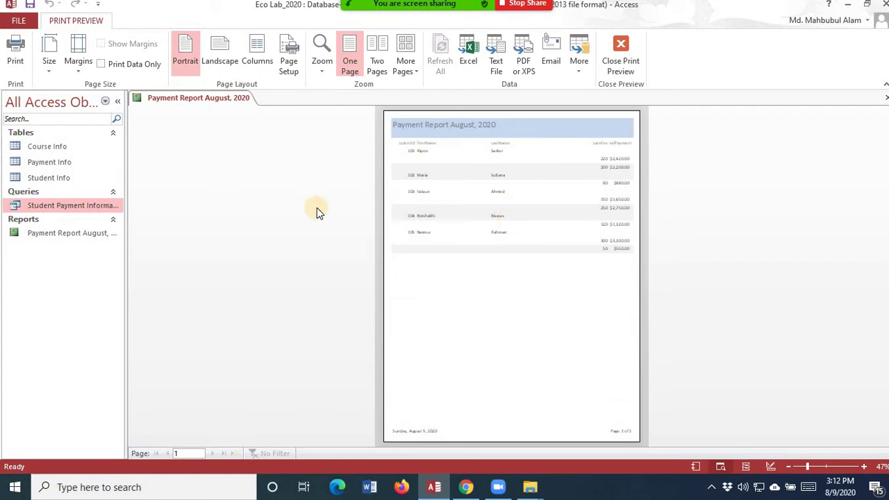
click(511, 216)
scroll(512, 214, up, 5)
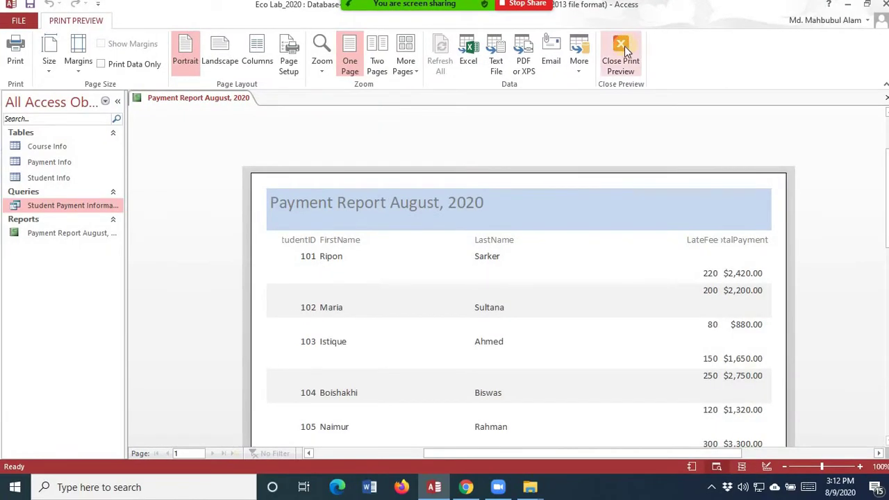
- Close print preview into Design View and drop down the View options
click(625, 46)
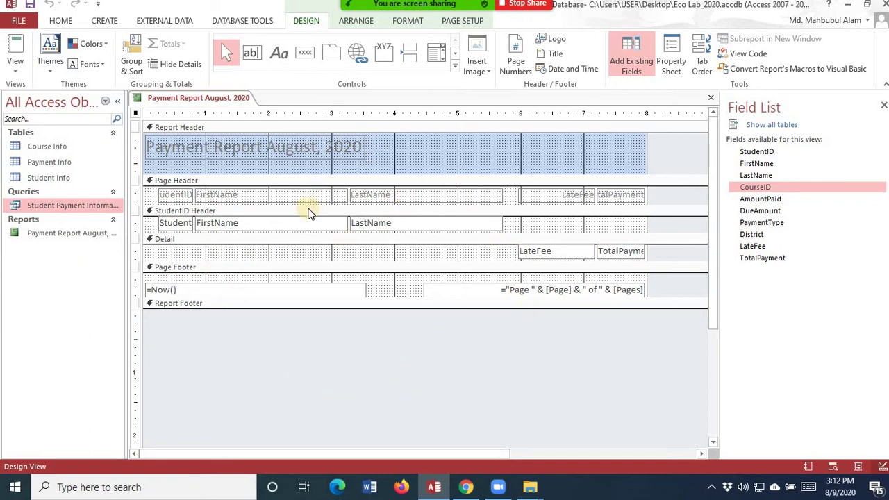
click(14, 73)
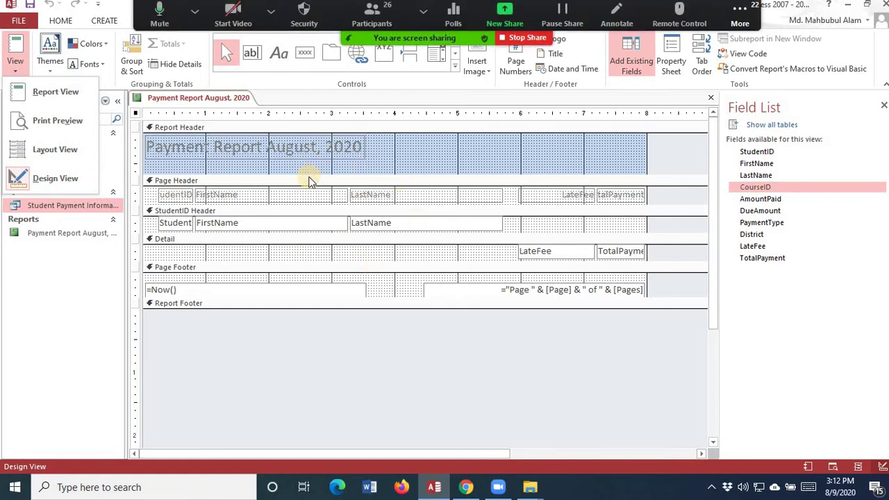
- In Layout View, rename the FirstName heading to 'First Name'
click(73, 157)
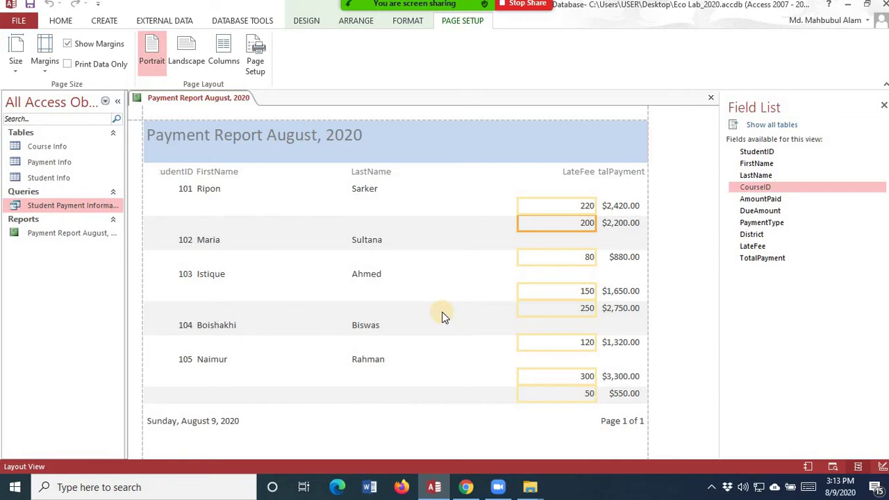
click(207, 172)
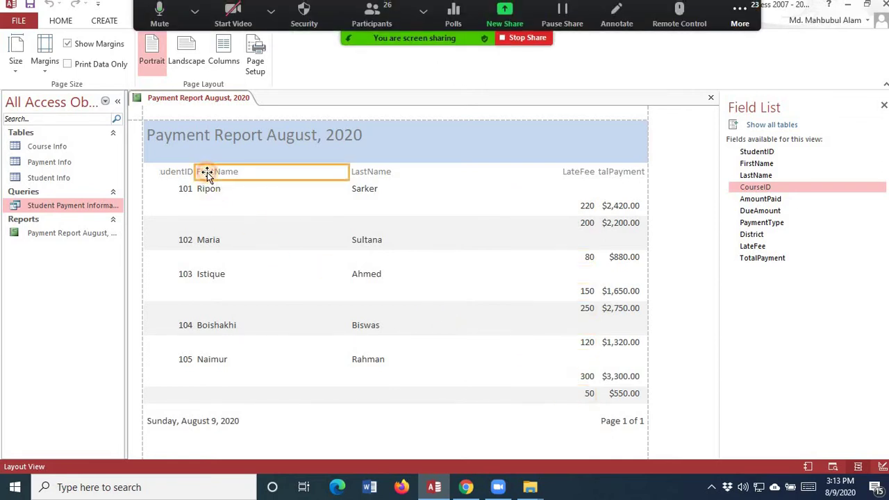
click(166, 173)
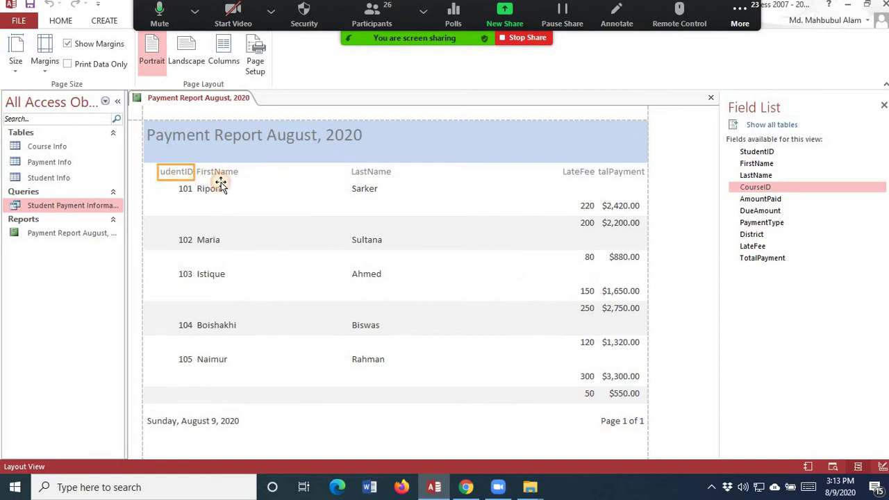
click(198, 174)
click(195, 174)
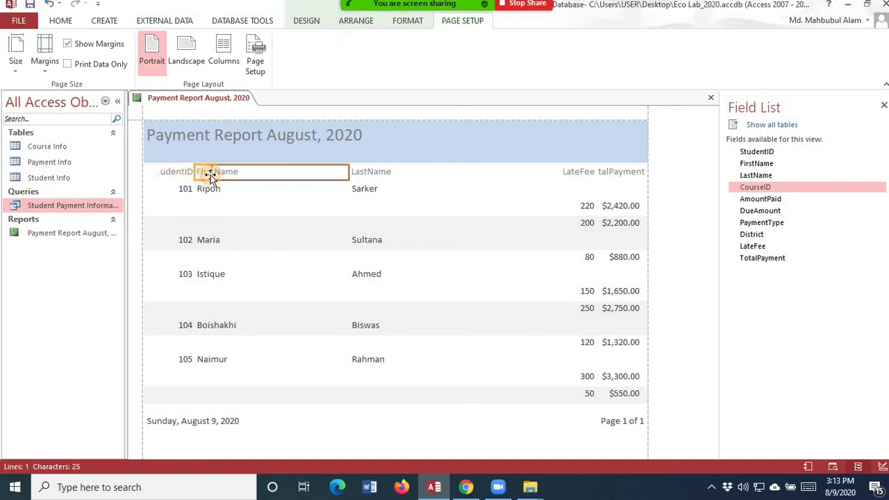
click(211, 175)
double_click(232, 157)
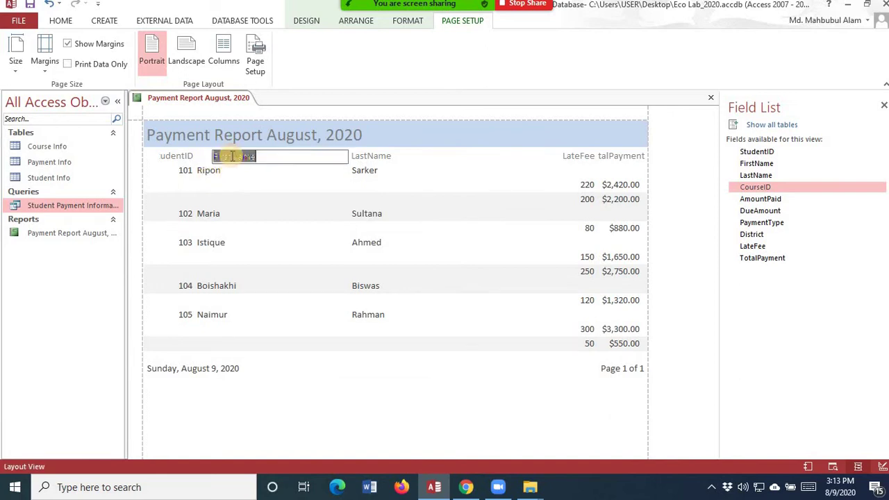
click(231, 157)
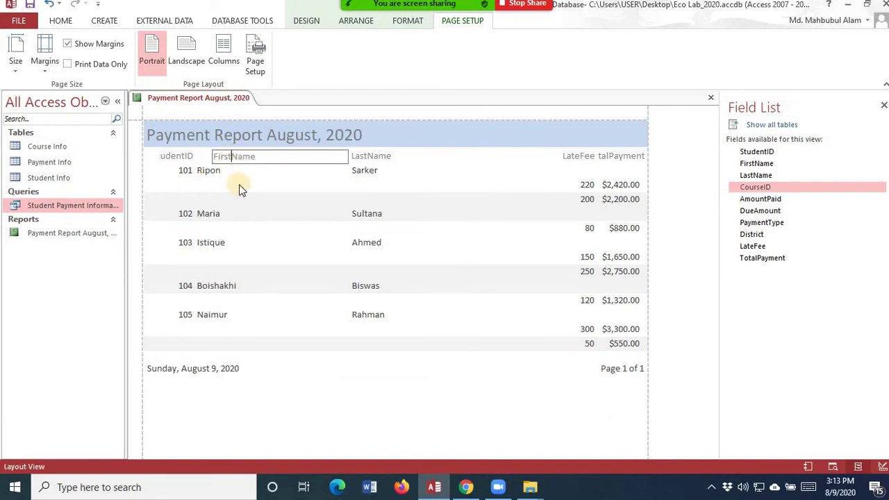
key(Return)
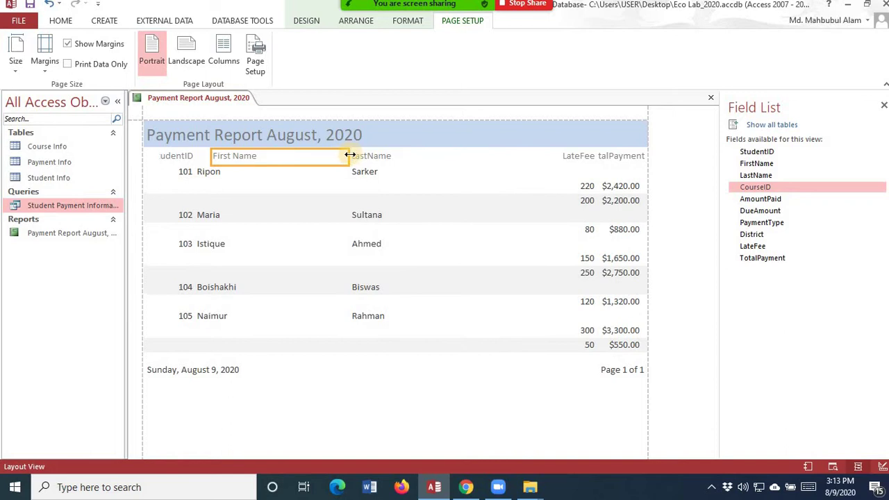
- Narrow the First Name heading and its value boxes to fit the names
drag(344, 156, 267, 151)
click(205, 170)
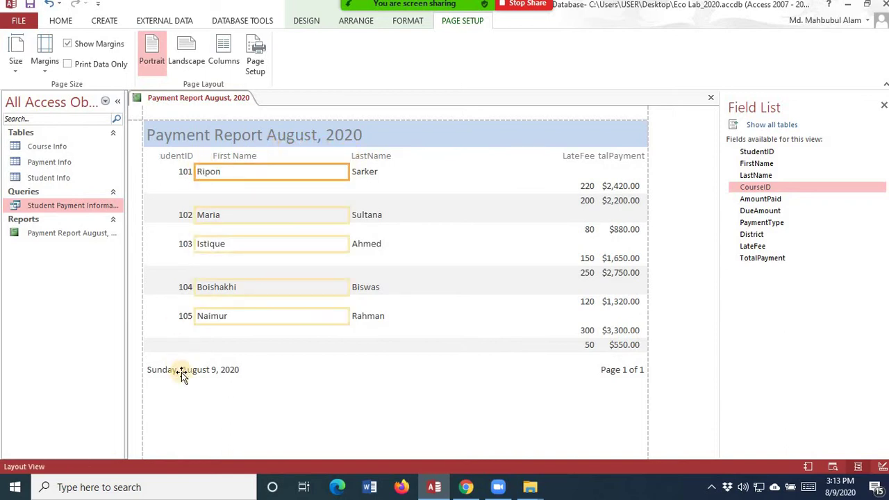
drag(196, 172, 219, 172)
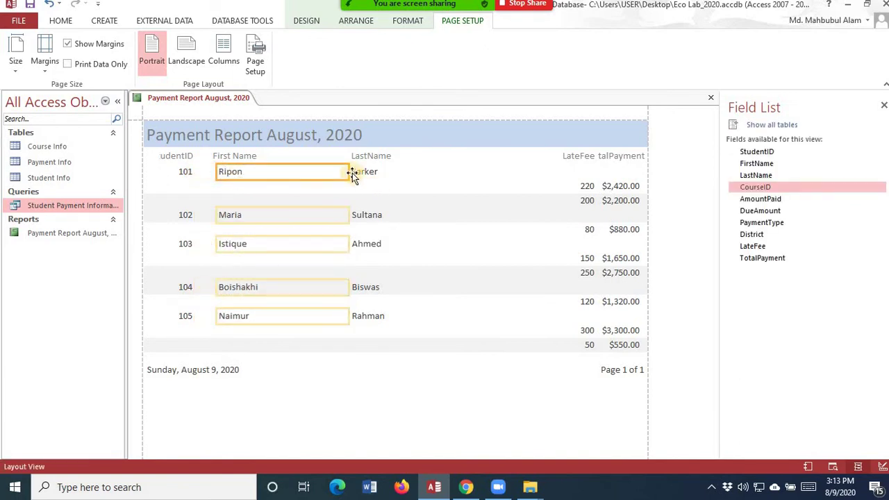
drag(351, 171, 284, 166)
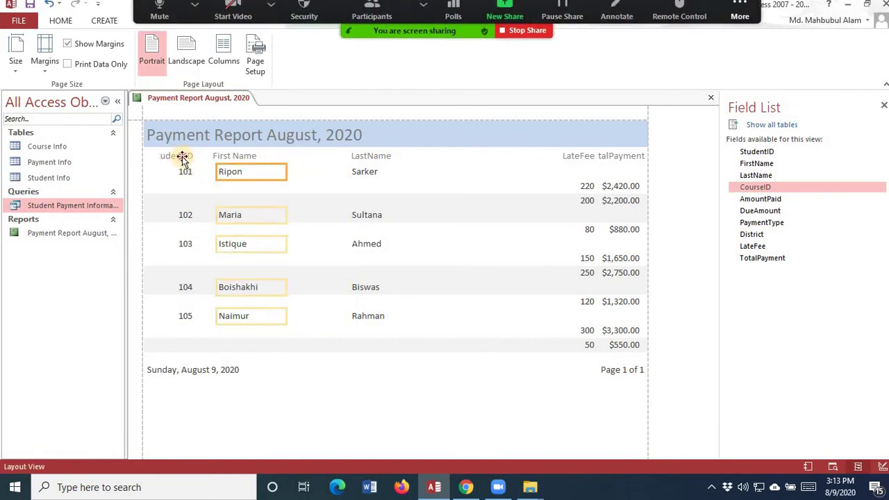
- Rename the StudentID heading to 'Student ID' and LastName to 'Last Name'
click(193, 155)
drag(194, 157, 151, 155)
click(195, 158)
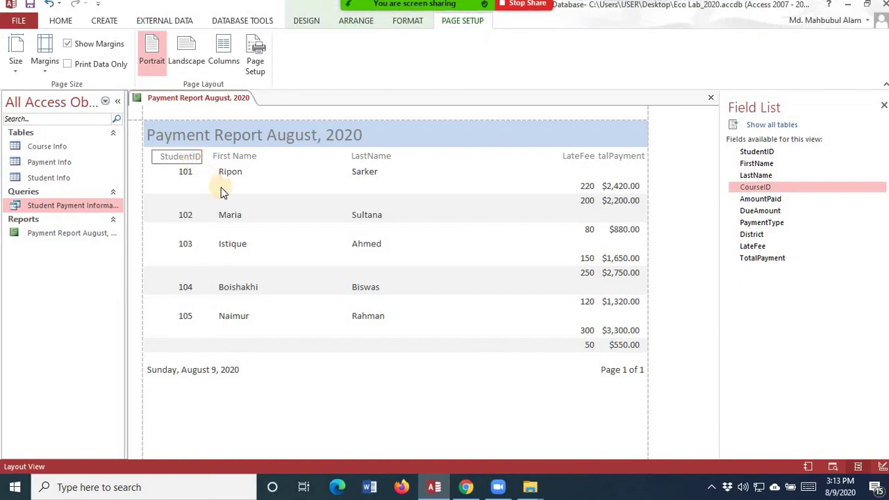
click(368, 160)
click(369, 159)
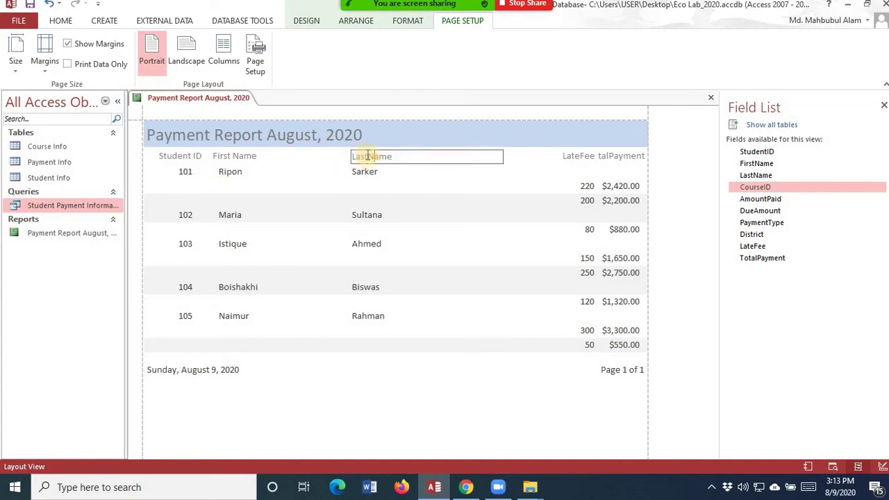
click(455, 189)
- Narrow the Last Name heading and values and shift them left toward First Name
click(351, 157)
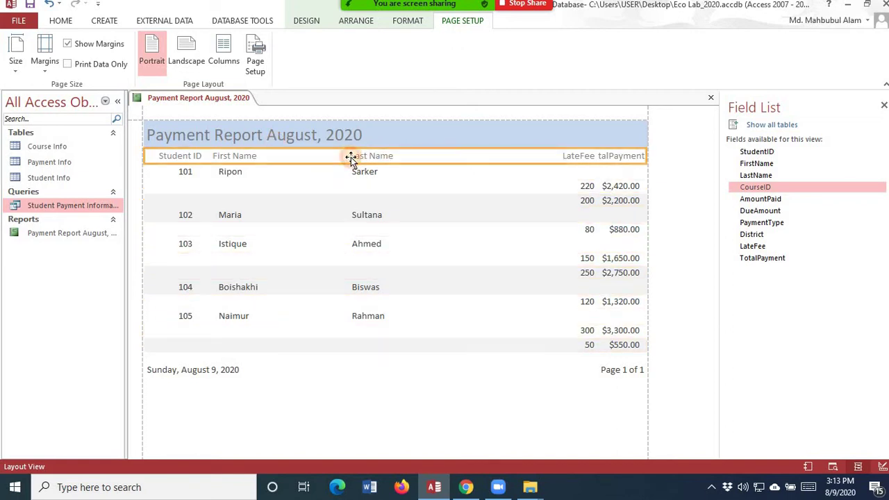
drag(350, 157, 276, 155)
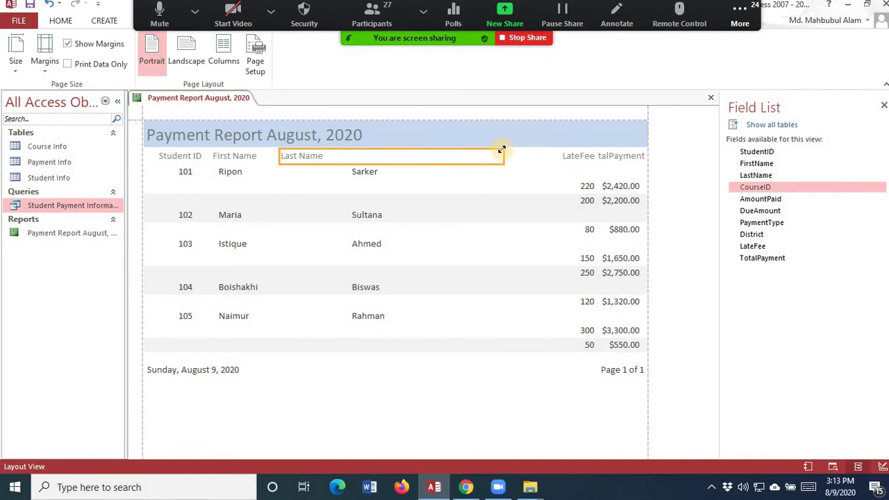
drag(502, 153, 358, 155)
click(362, 178)
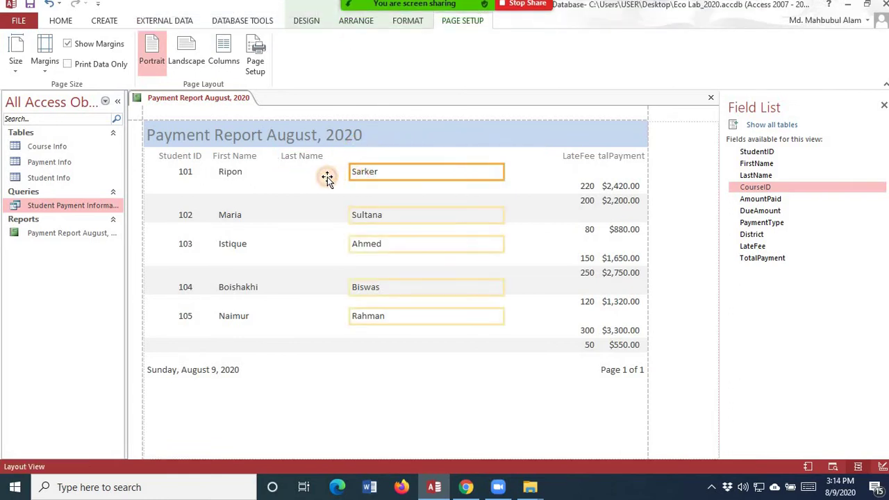
drag(306, 175, 270, 175)
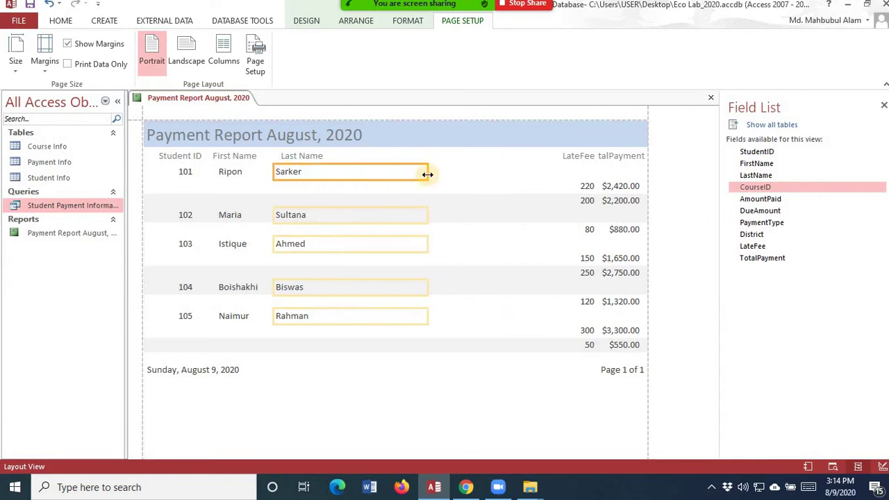
drag(426, 173, 336, 169)
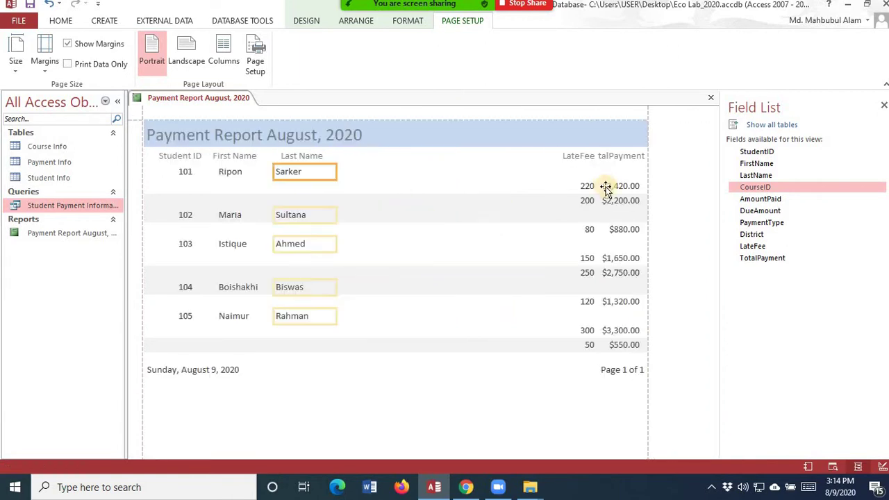
- Reposition the Last Name heading directly after First Name and trim its width
click(580, 157)
drag(516, 156, 347, 159)
click(310, 157)
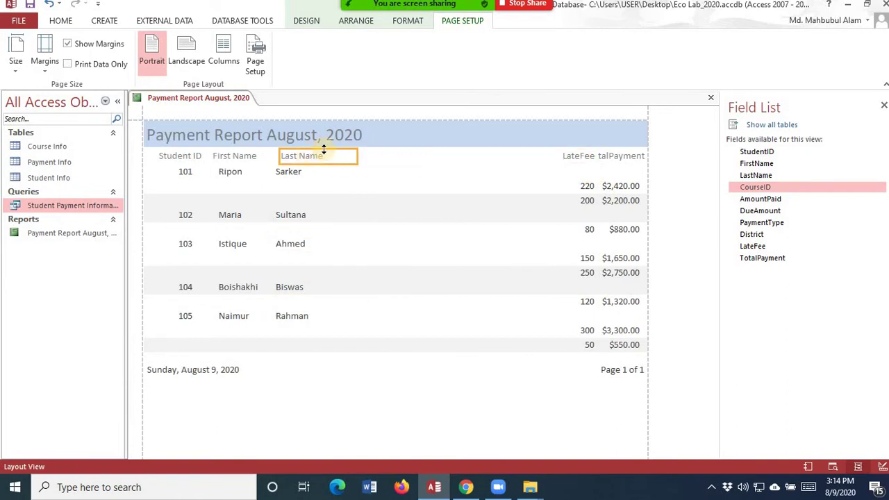
click(280, 155)
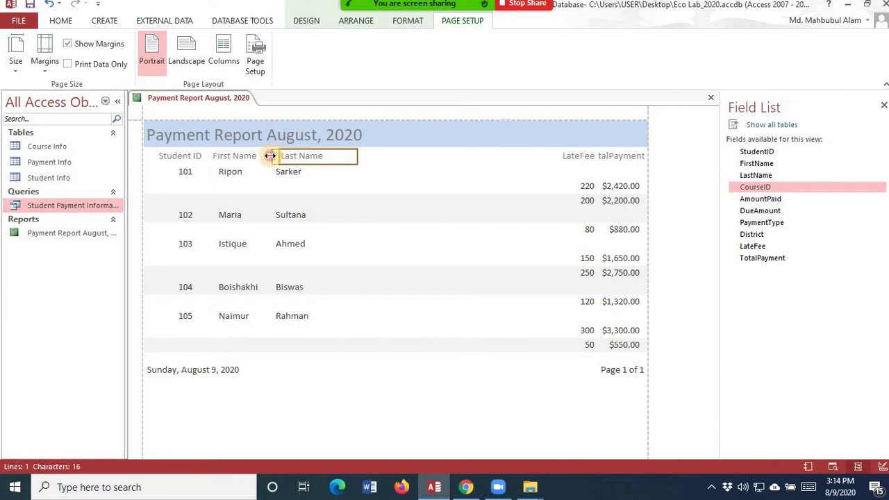
drag(270, 155, 269, 155)
drag(358, 155, 326, 154)
- Rename the LateFee heading to 'Late Fee', narrow it, and move the amounts beneath it
click(581, 157)
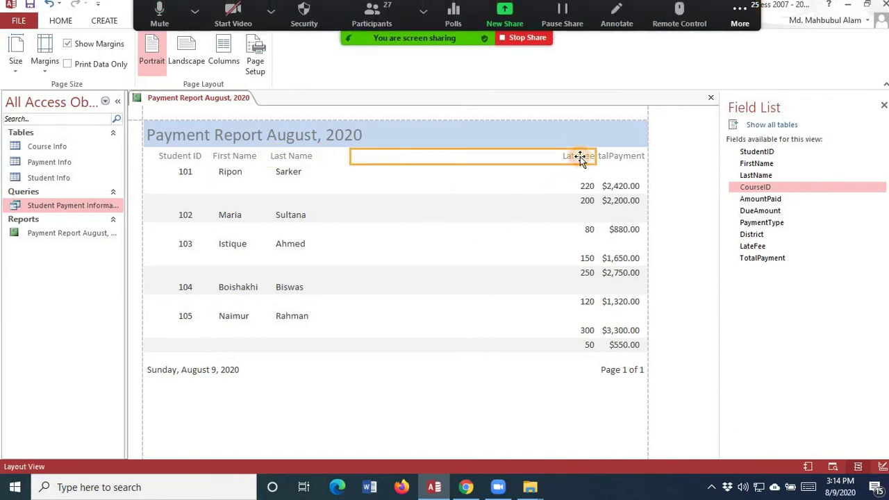
drag(591, 158, 329, 154)
double_click(384, 158)
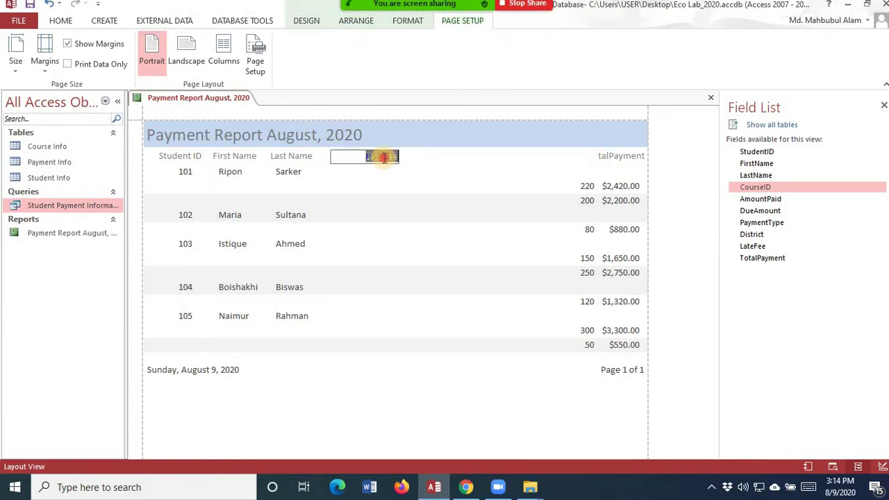
click(383, 157)
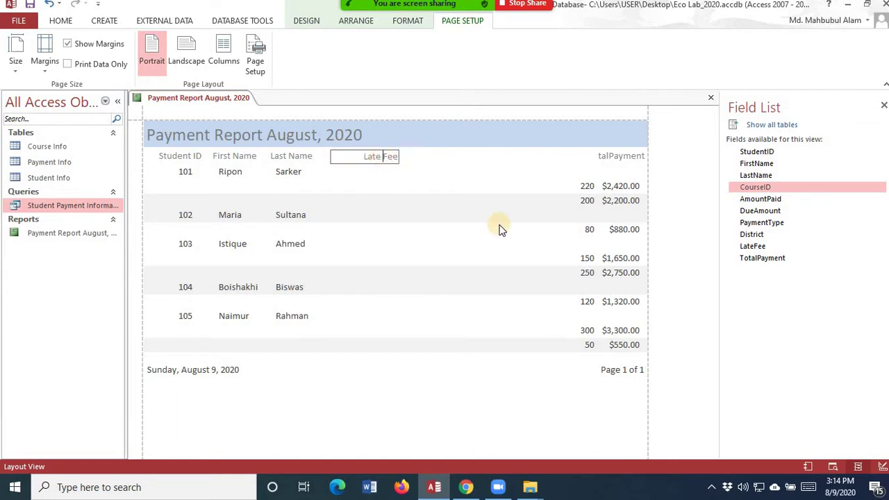
click(587, 187)
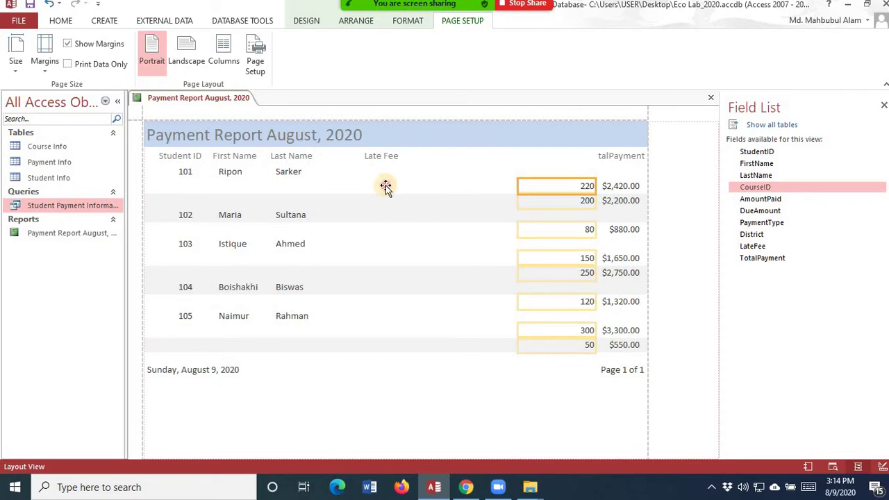
drag(385, 186, 383, 188)
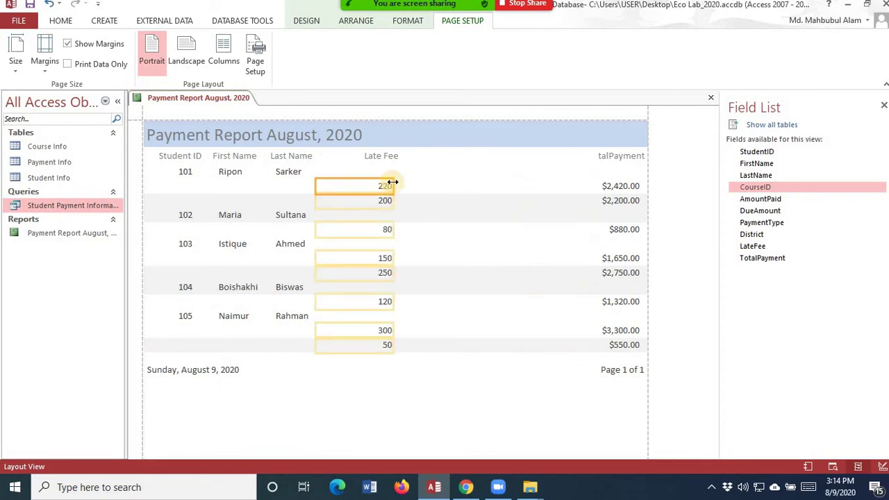
- Narrow the late fee amounts column to line up under the Late Fee heading
click(384, 157)
click(357, 186)
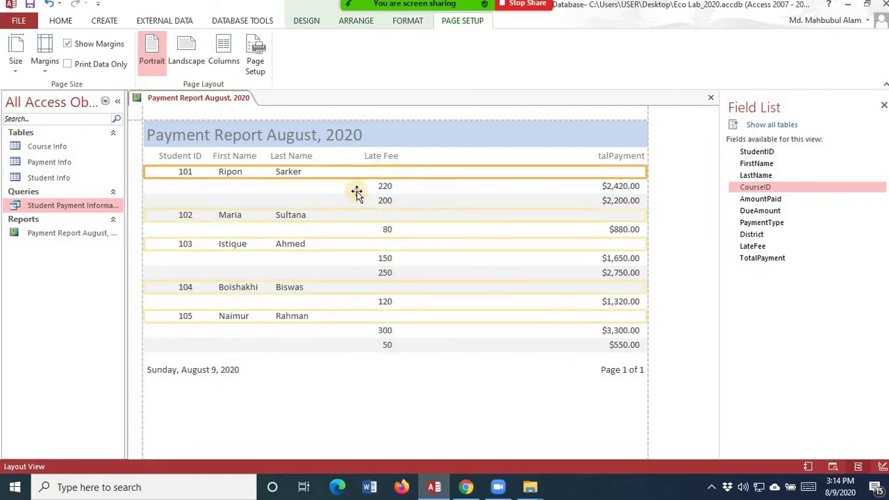
click(321, 188)
drag(316, 183, 337, 184)
click(367, 155)
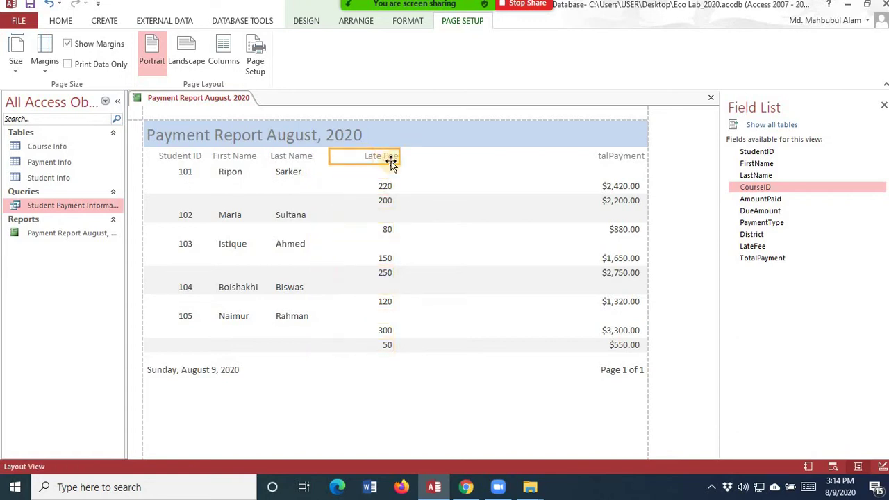
click(393, 157)
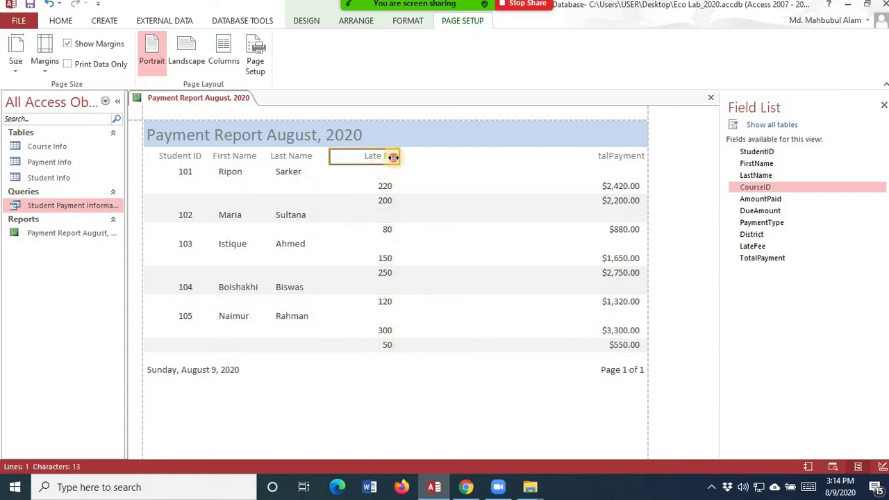
click(385, 185)
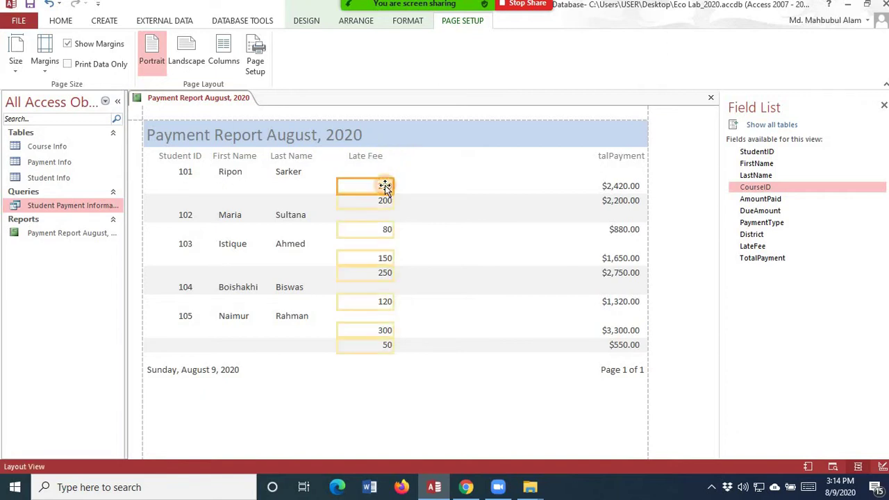
drag(394, 185, 377, 185)
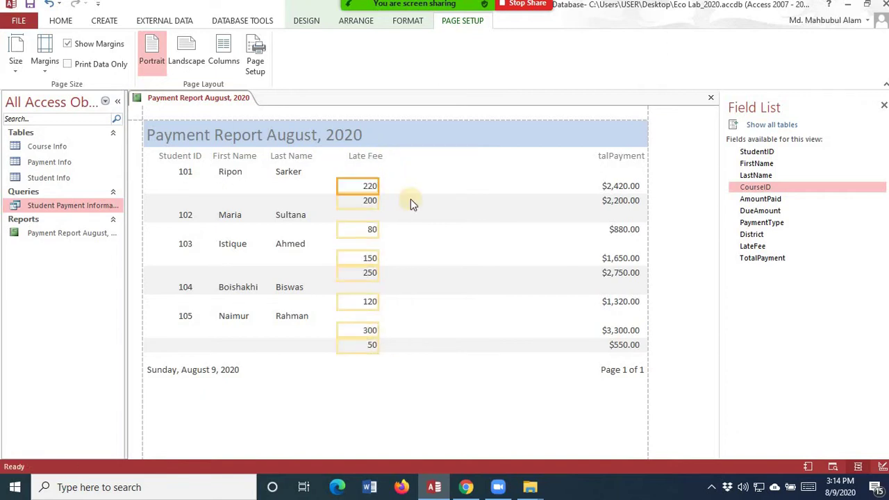
click(596, 157)
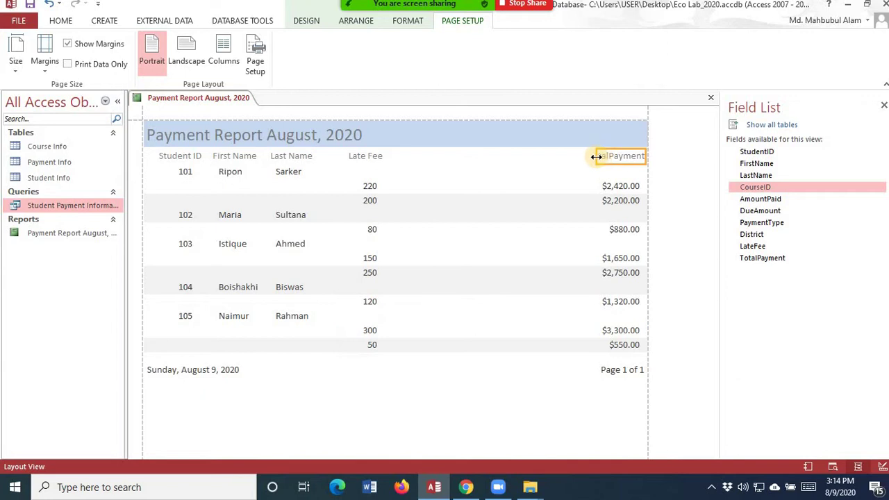
- Resize the TotalPayment heading, recaption it 'Total Payment', and move its amounts beneath it
drag(595, 157, 423, 155)
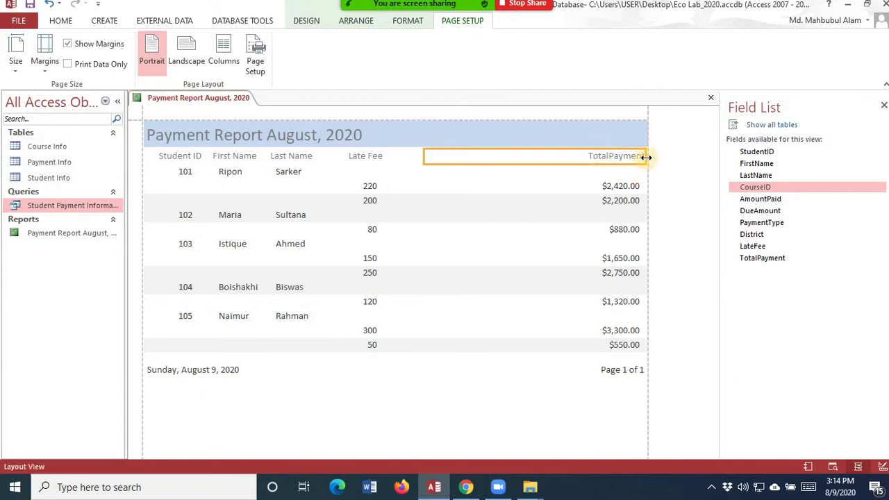
drag(646, 158, 502, 150)
click(467, 155)
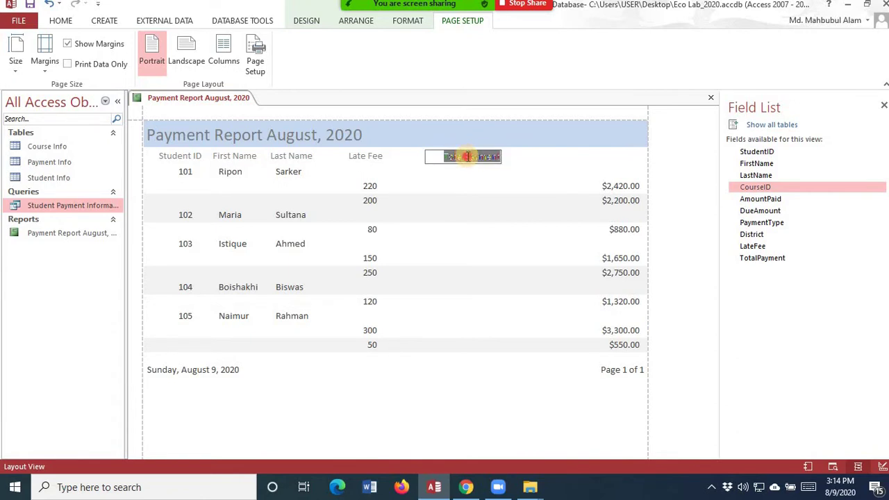
click(468, 156)
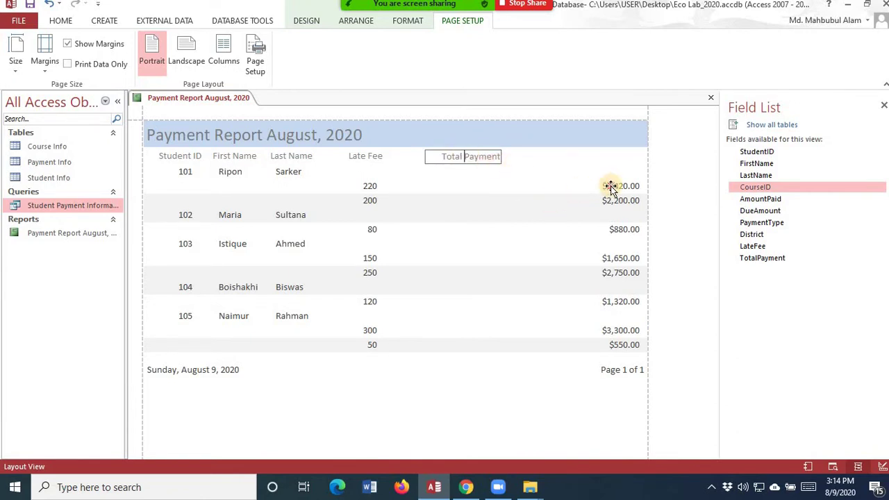
drag(610, 186, 483, 182)
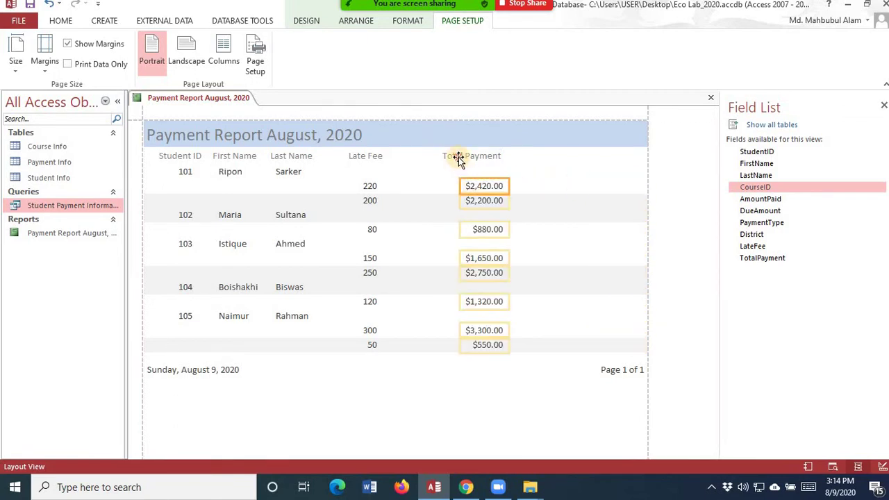
- Adjust the Total Payment heading and amount widths so values like $2,420.00 display fully
click(458, 159)
drag(421, 154, 404, 153)
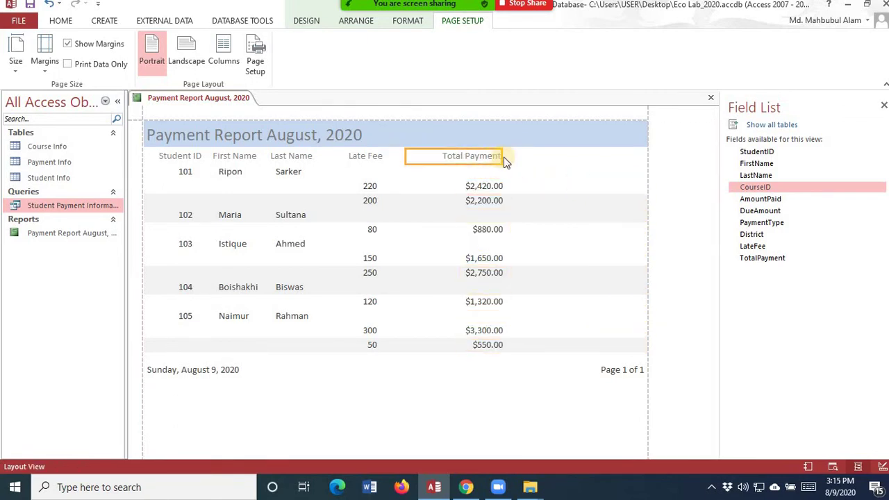
drag(503, 155, 486, 155)
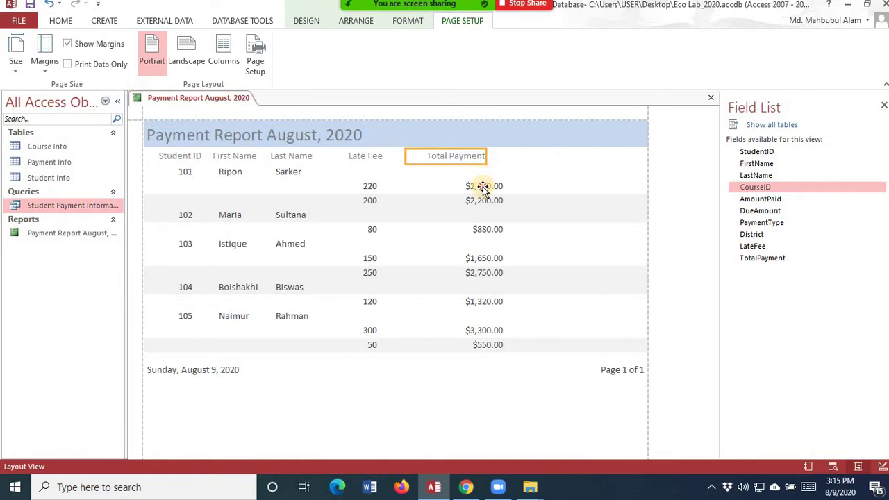
click(483, 187)
drag(457, 185, 474, 186)
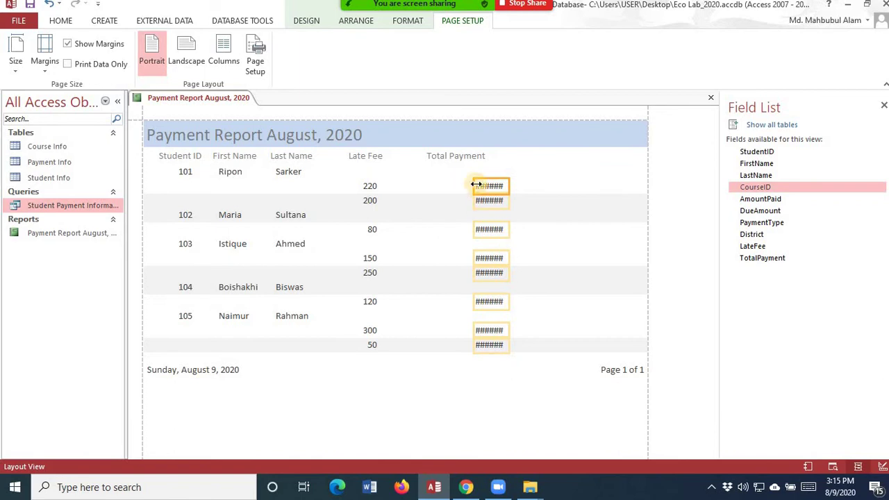
drag(477, 185, 417, 180)
click(411, 153)
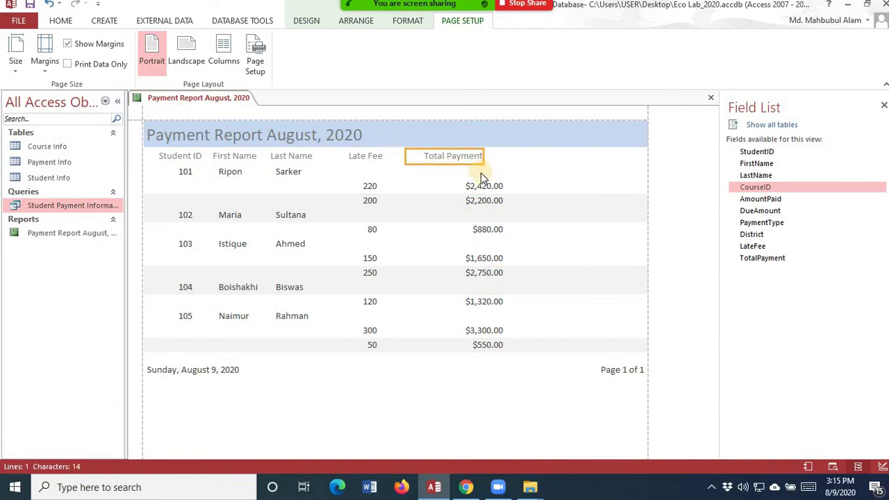
click(470, 185)
drag(509, 182, 480, 179)
click(554, 178)
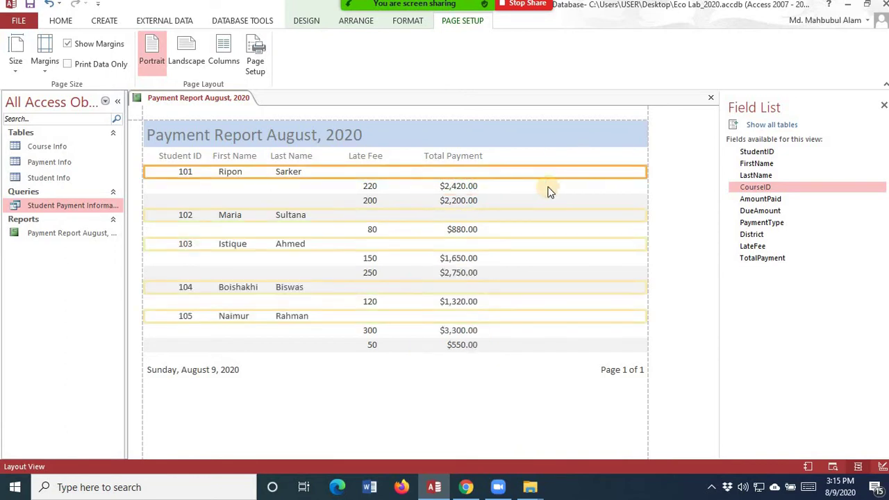
- Set the report's paper size to A4
click(467, 434)
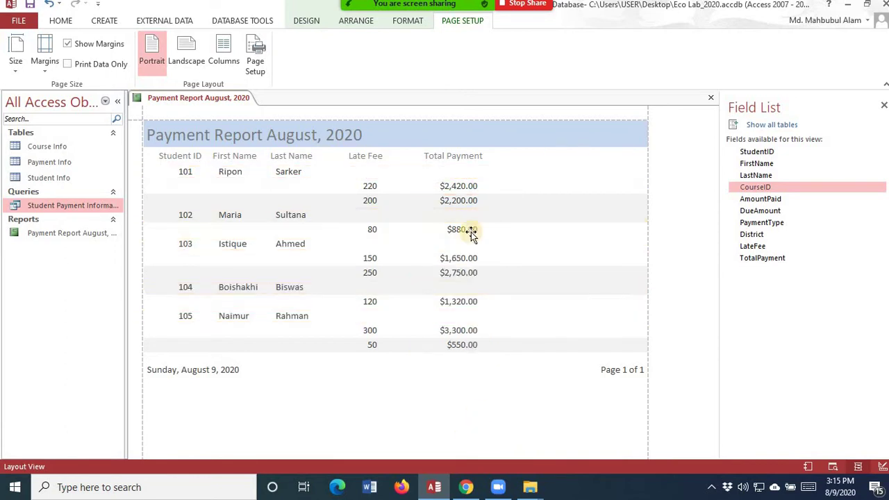
click(258, 134)
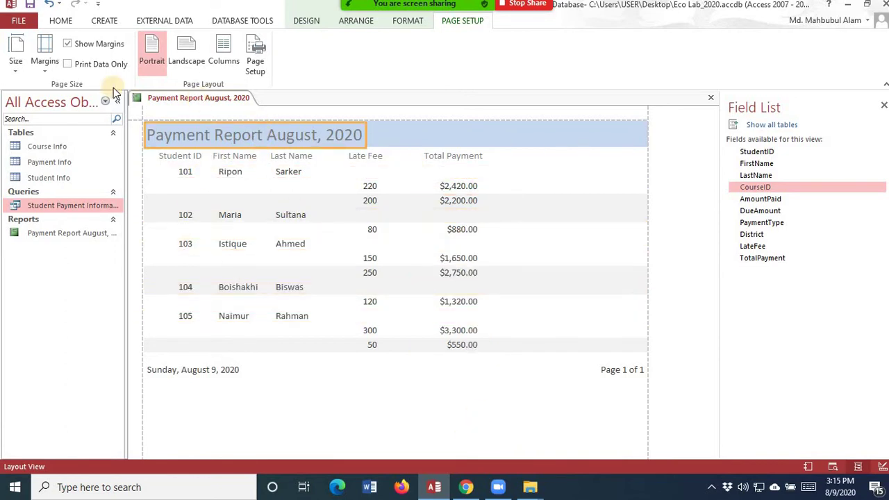
click(14, 70)
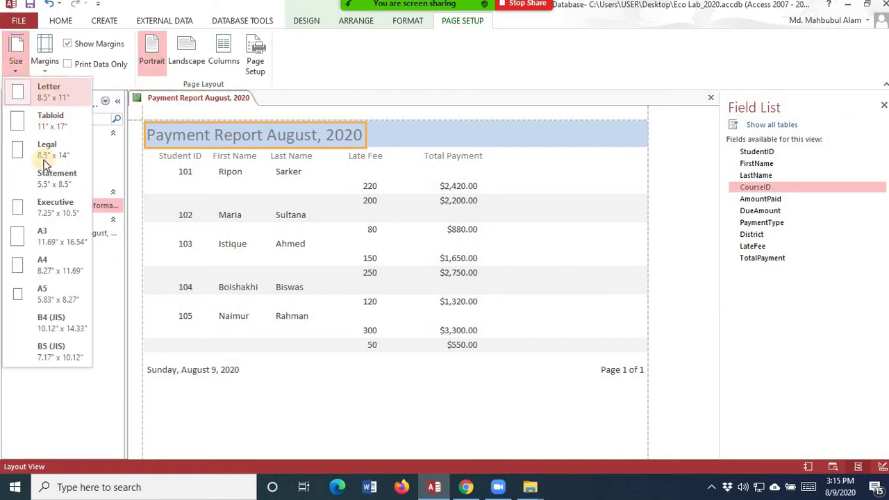
click(51, 265)
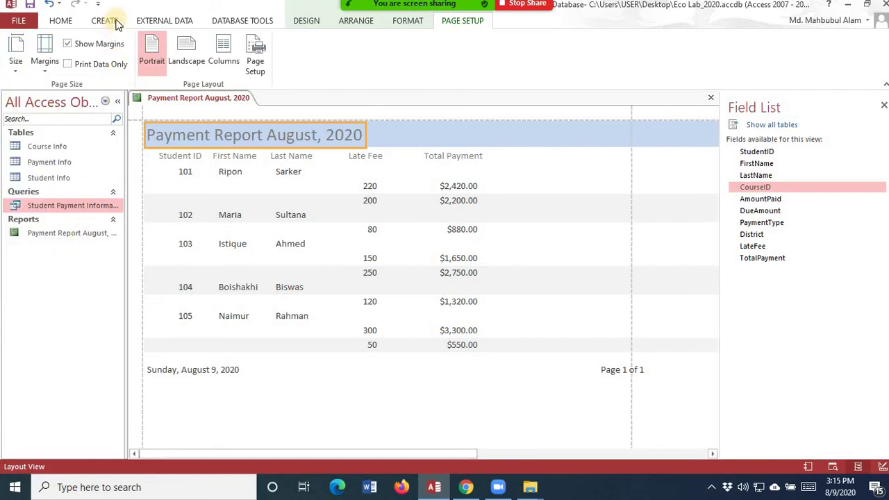
- Move through the Home, Page Setup and Format ribbon tabs to reach Design
click(63, 22)
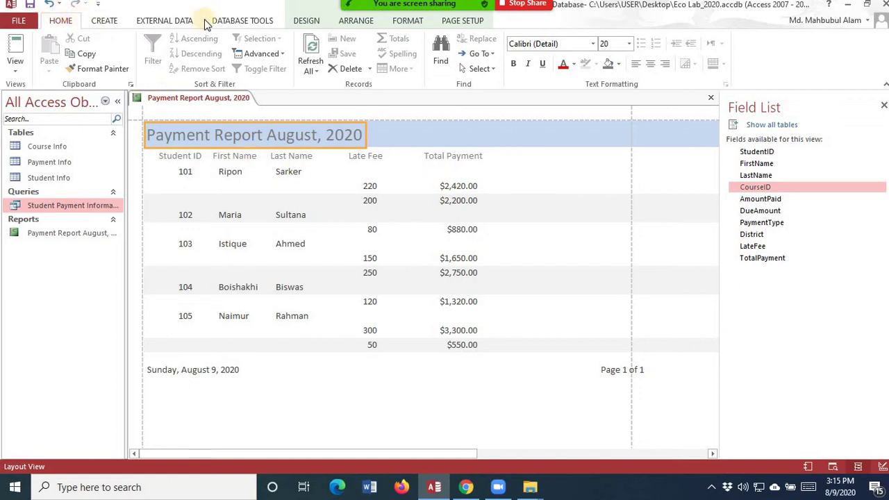
click(462, 21)
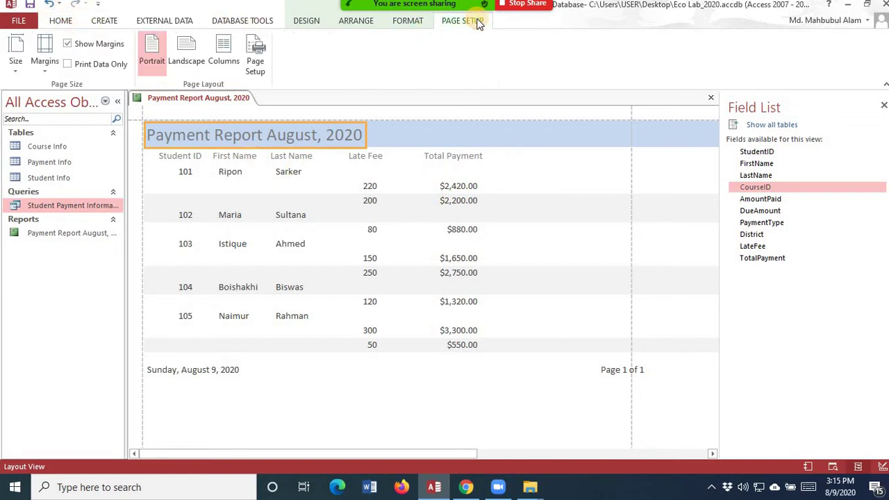
click(417, 21)
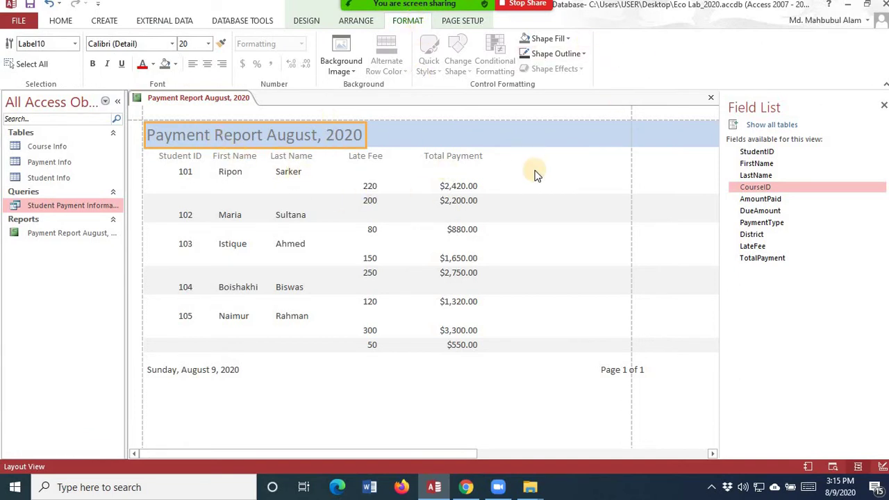
click(316, 21)
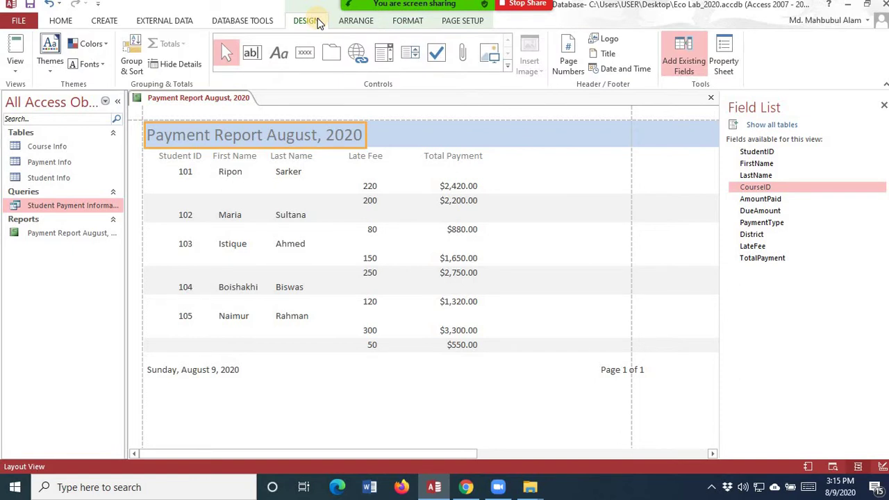
- Apply a new theme and widen the title so 'Payment Report August, 2020' shows completely
click(55, 73)
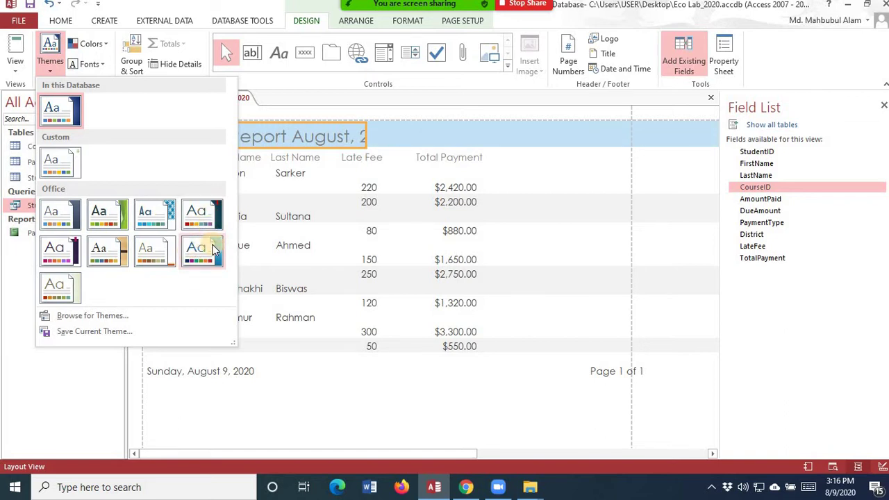
click(212, 250)
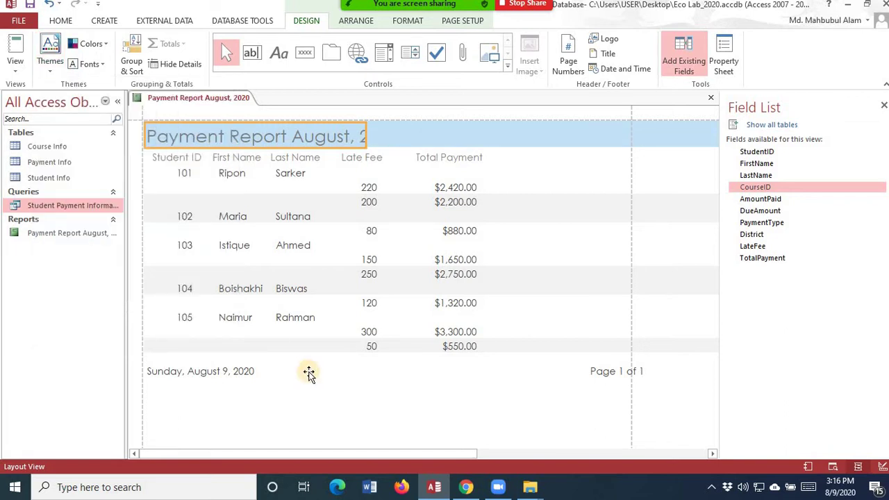
drag(367, 136, 439, 133)
click(508, 176)
click(309, 140)
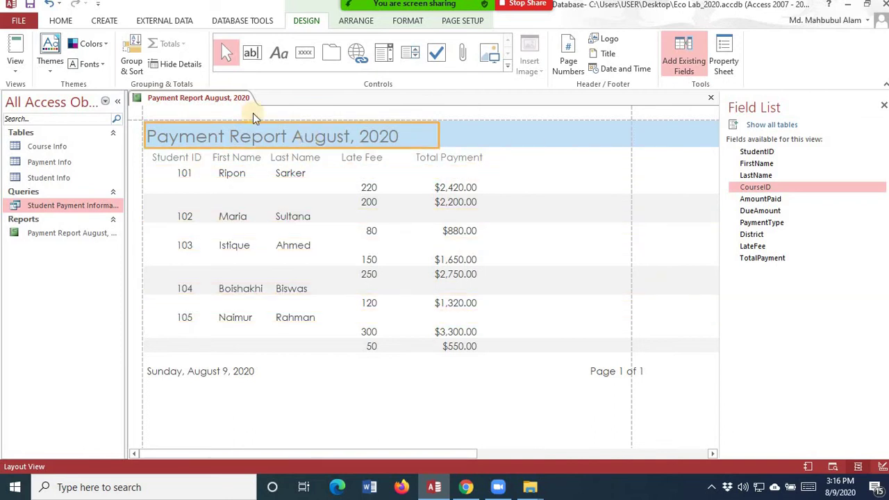
- Apply a new colour scheme that tints the report header beige
click(109, 44)
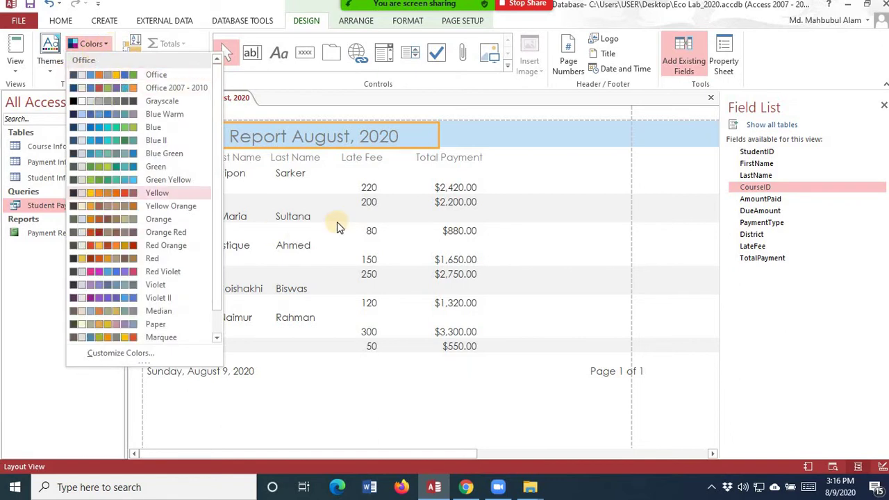
click(234, 144)
click(105, 44)
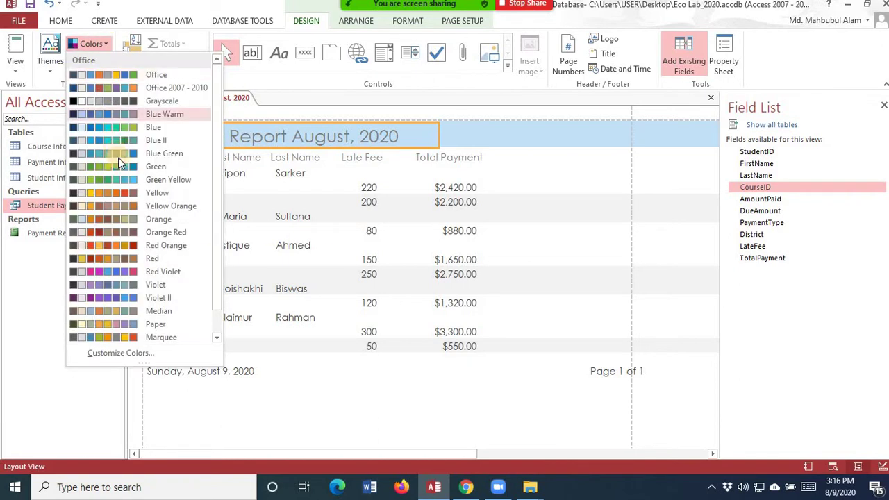
click(123, 189)
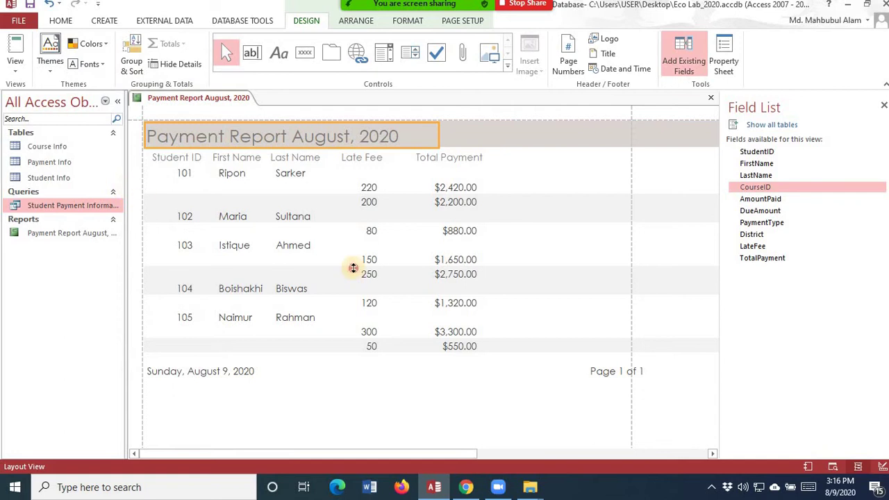
click(589, 219)
click(606, 289)
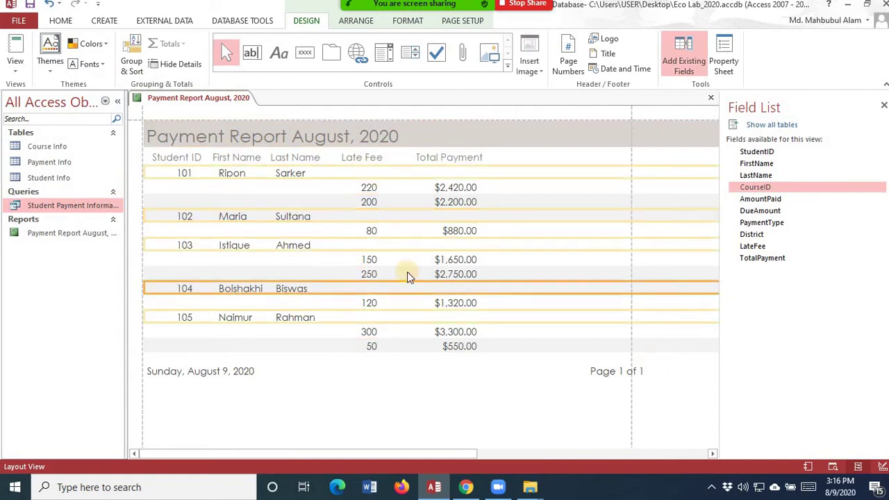
- Make the report title text maroon and bold
click(149, 136)
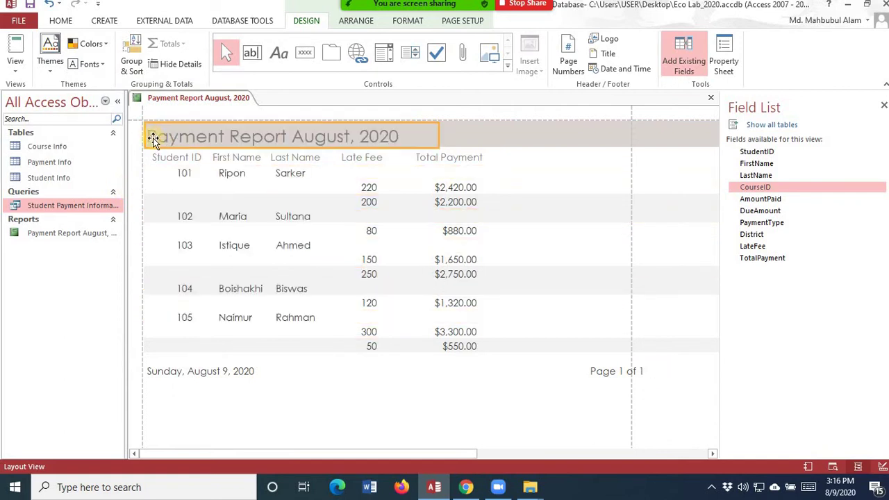
click(150, 136)
drag(150, 136, 473, 122)
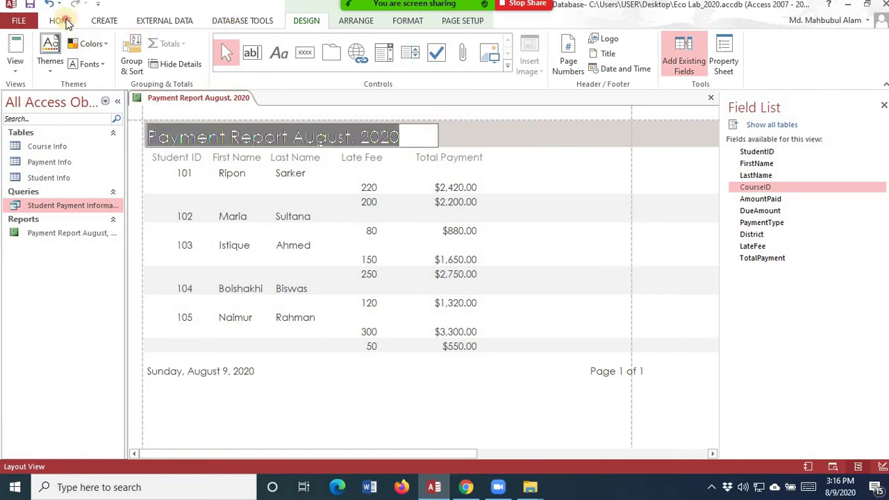
click(60, 20)
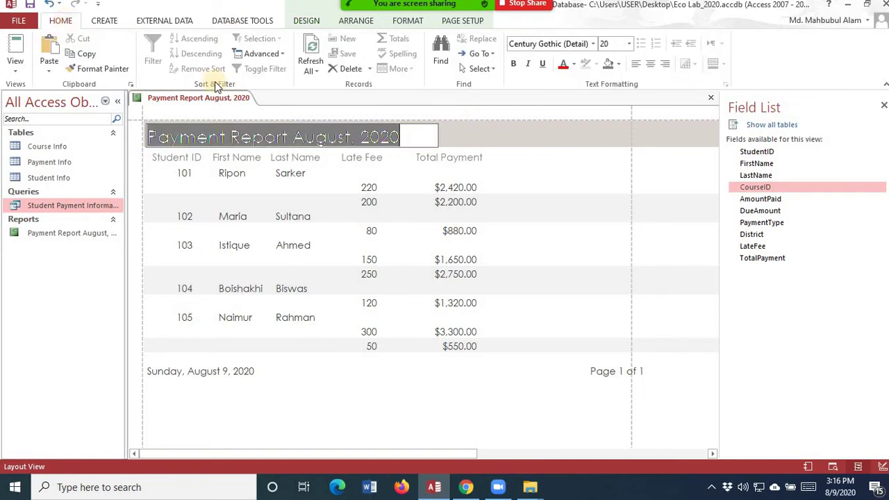
click(574, 65)
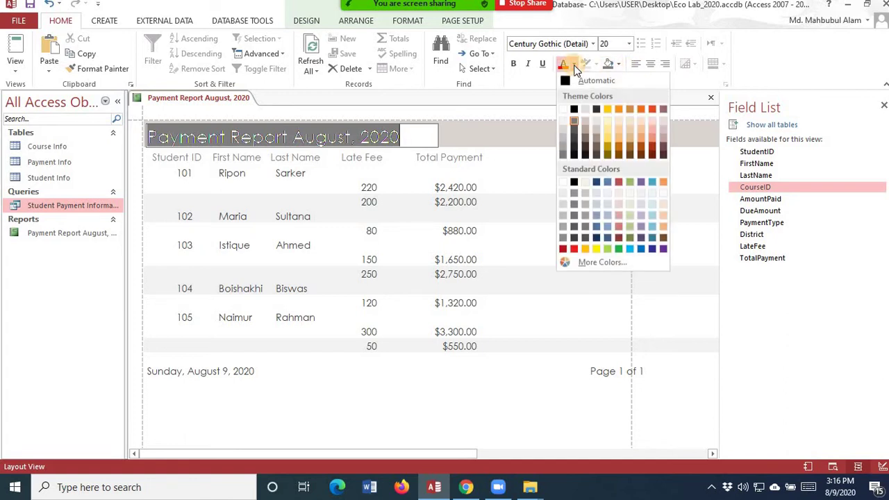
click(618, 240)
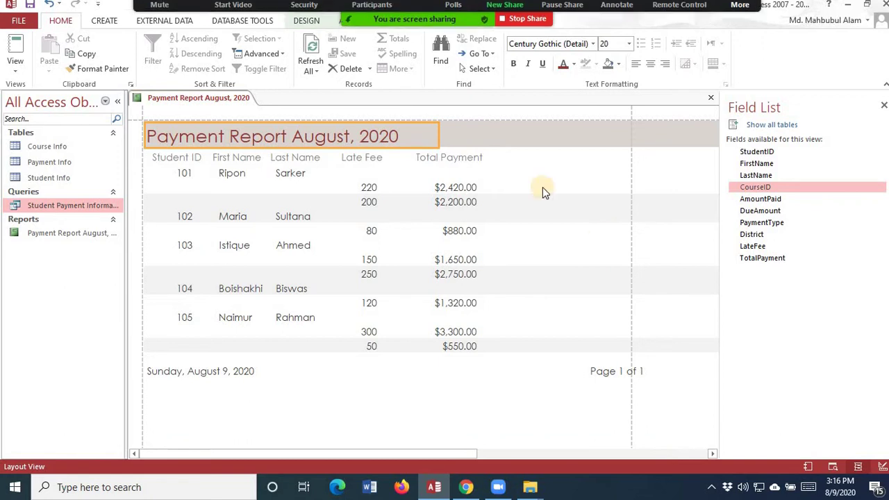
click(515, 66)
- Bold the Student ID, First Name, Last Name, Late Fee and Total Payment headers together
click(188, 159)
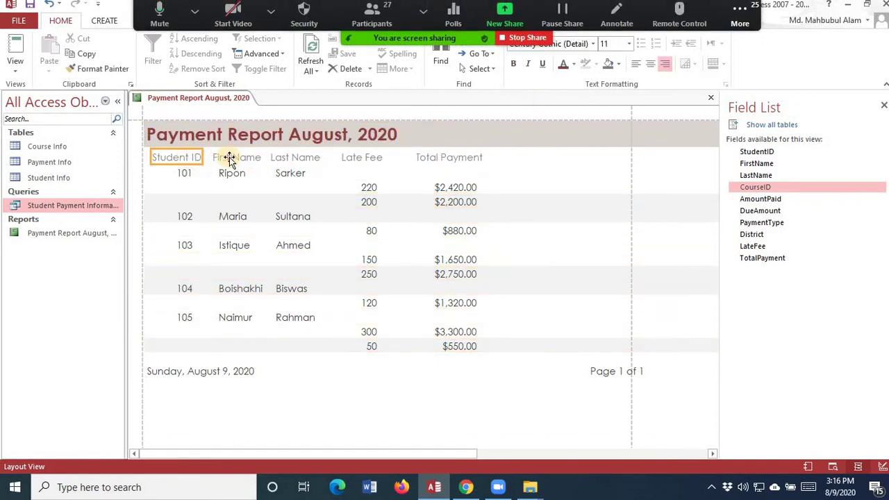
shift+click(230, 158)
shift+click(295, 160)
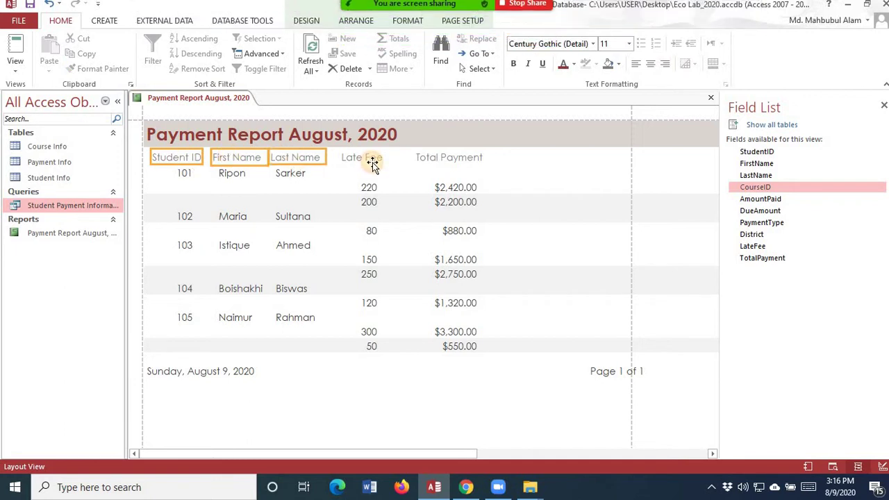
shift+click(370, 160)
shift+click(427, 160)
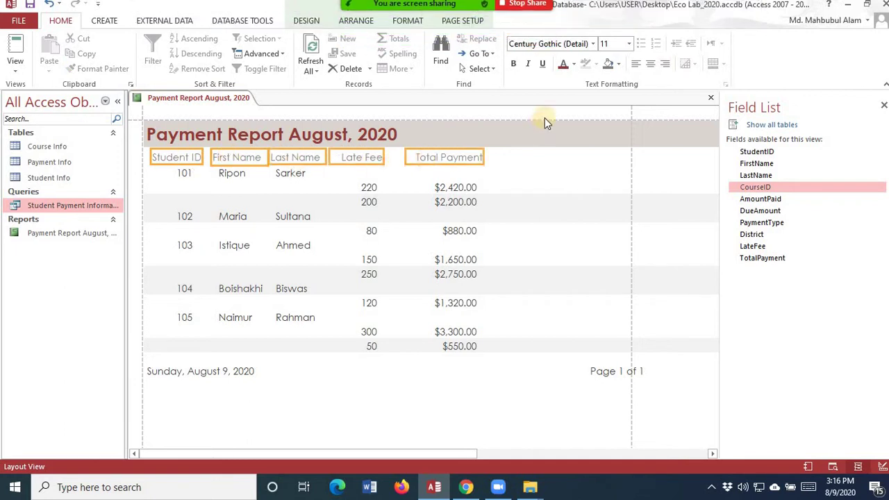
click(513, 64)
click(577, 175)
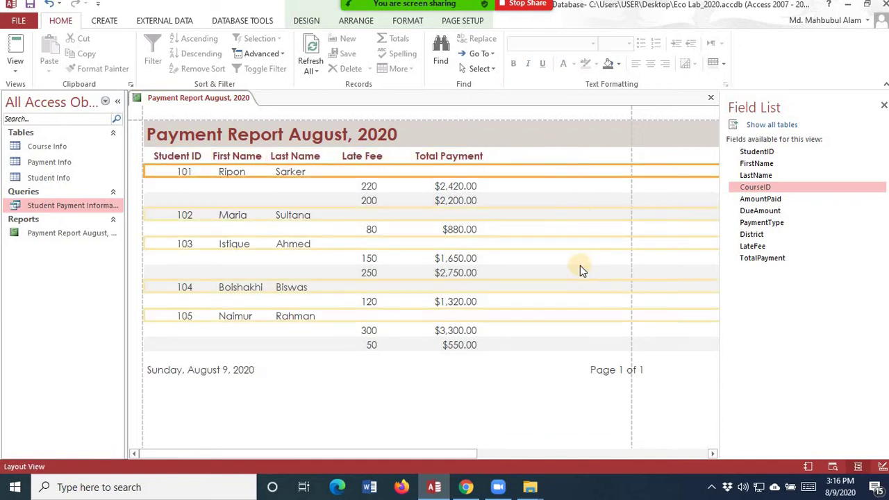
click(471, 381)
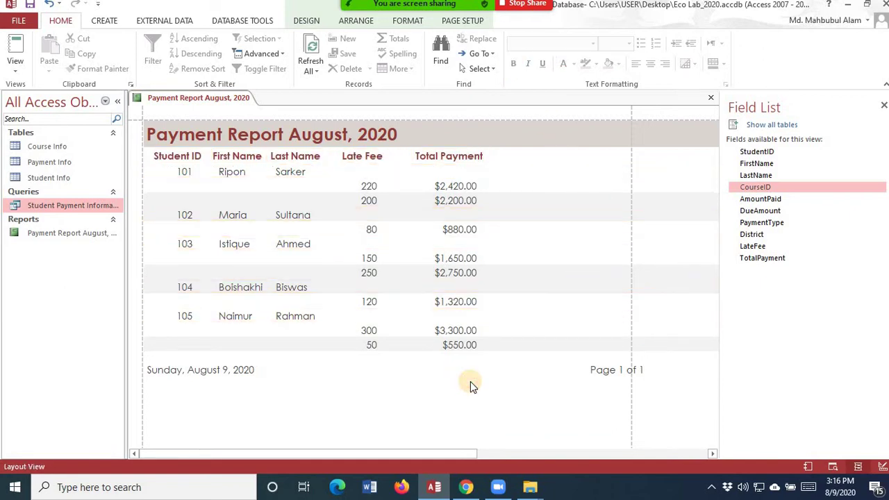
click(443, 200)
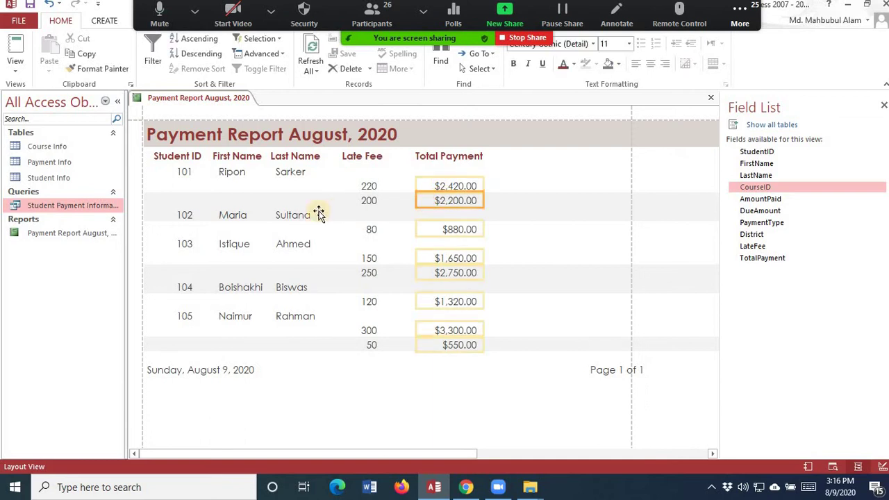
click(305, 214)
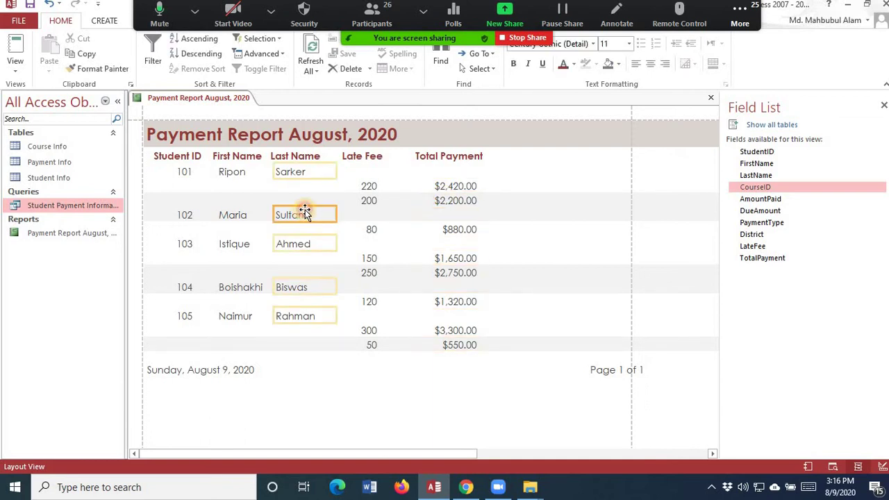
click(368, 203)
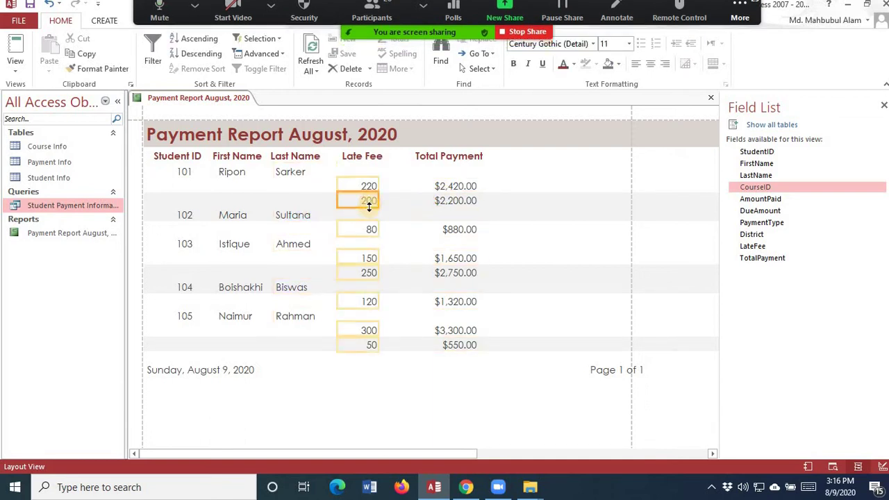
click(373, 192)
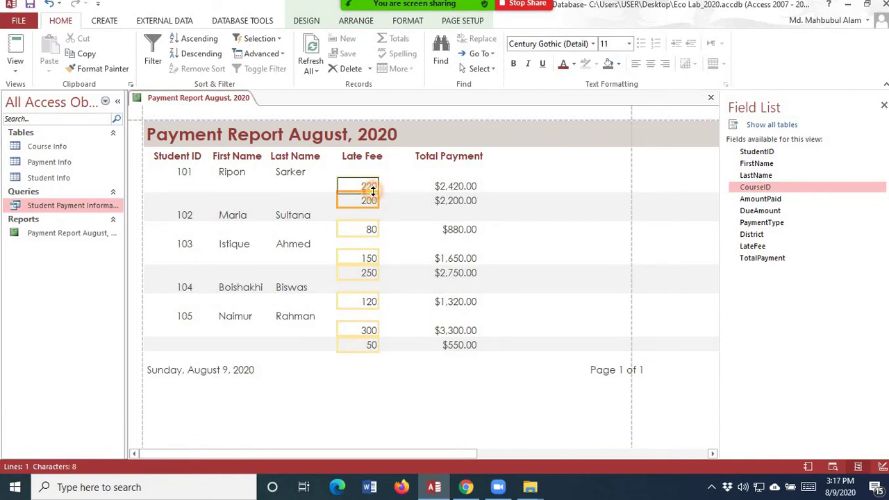
drag(373, 206, 373, 224)
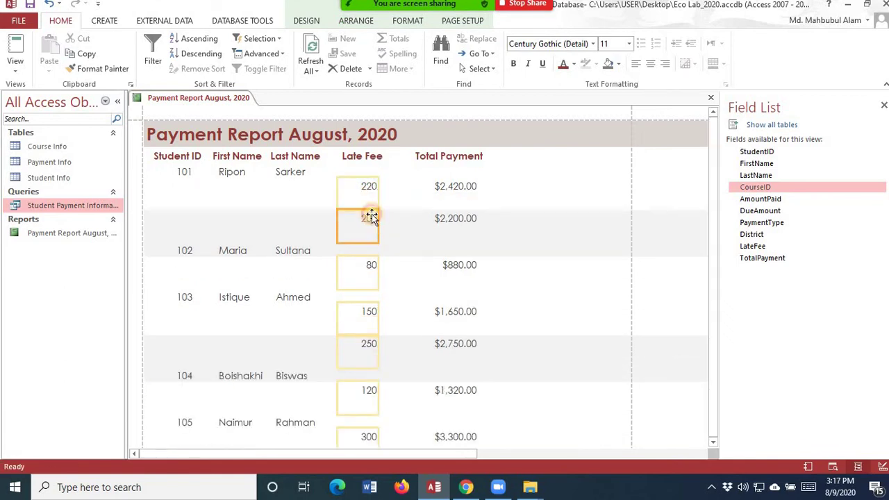
key(ctrl+z)
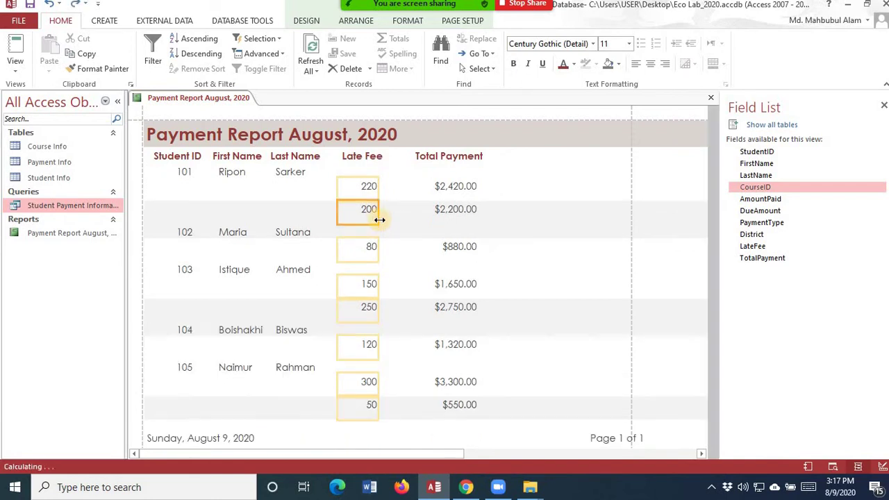
click(539, 226)
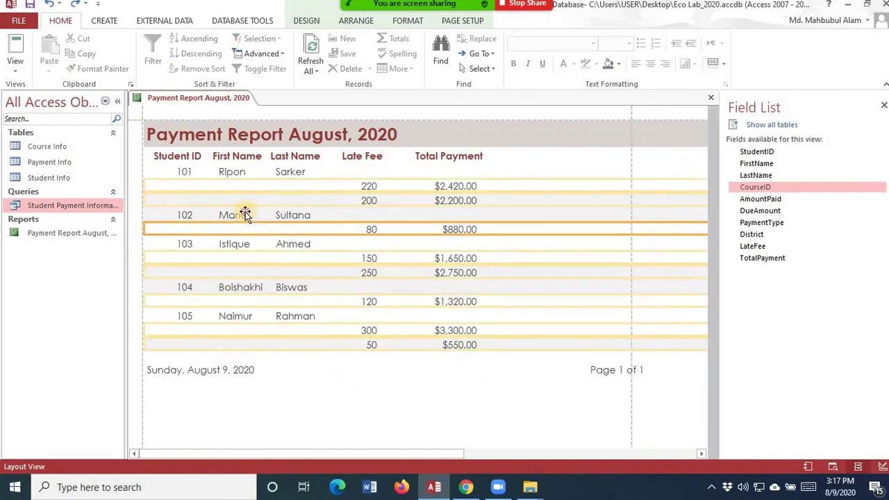
click(242, 214)
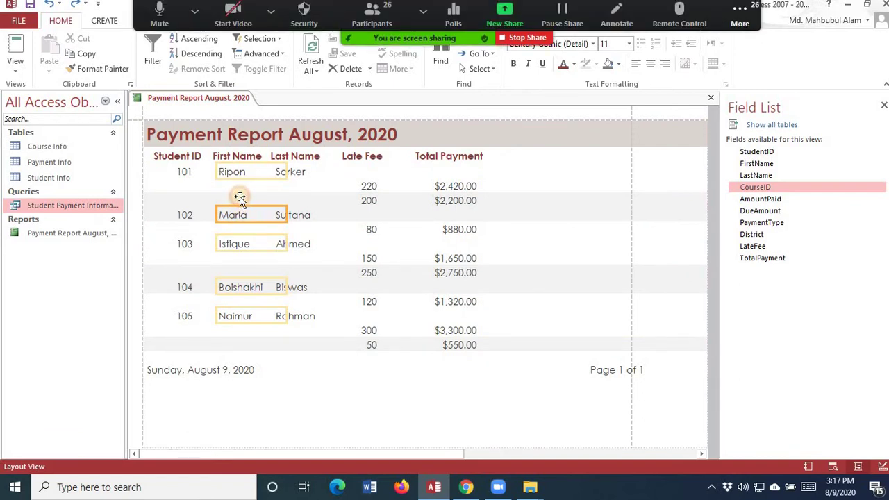
drag(241, 202, 251, 212)
click(361, 228)
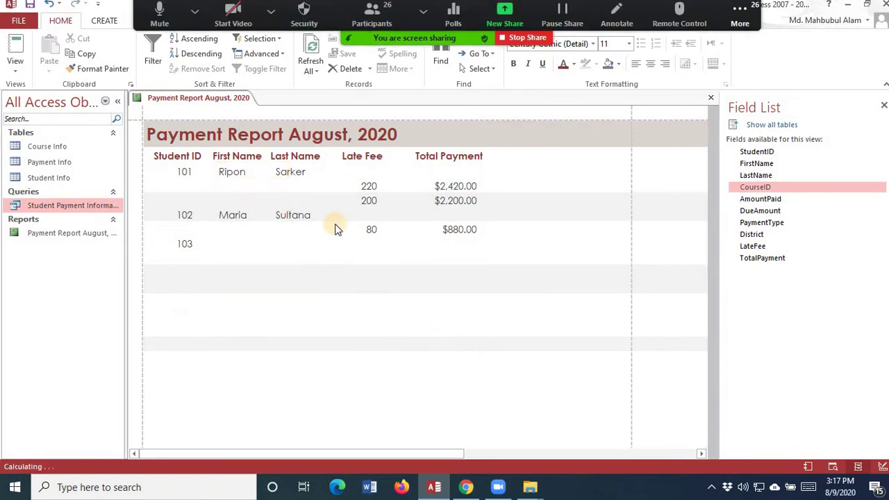
click(515, 224)
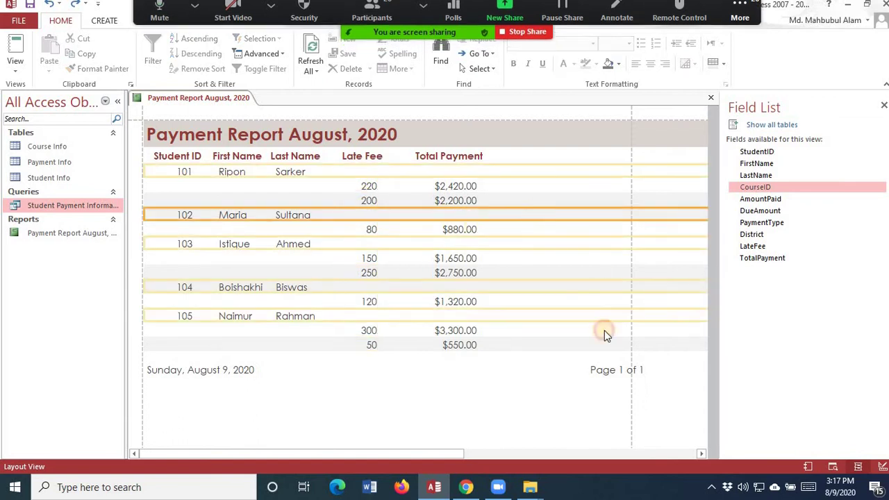
click(478, 371)
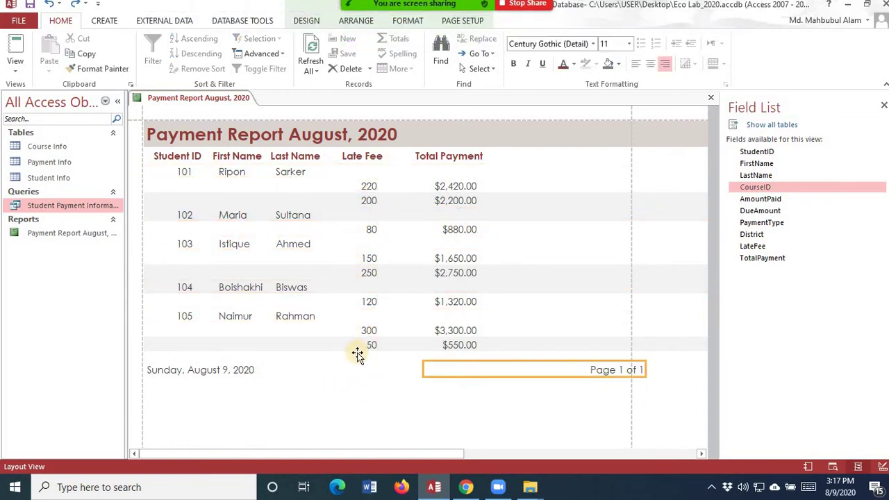
click(15, 64)
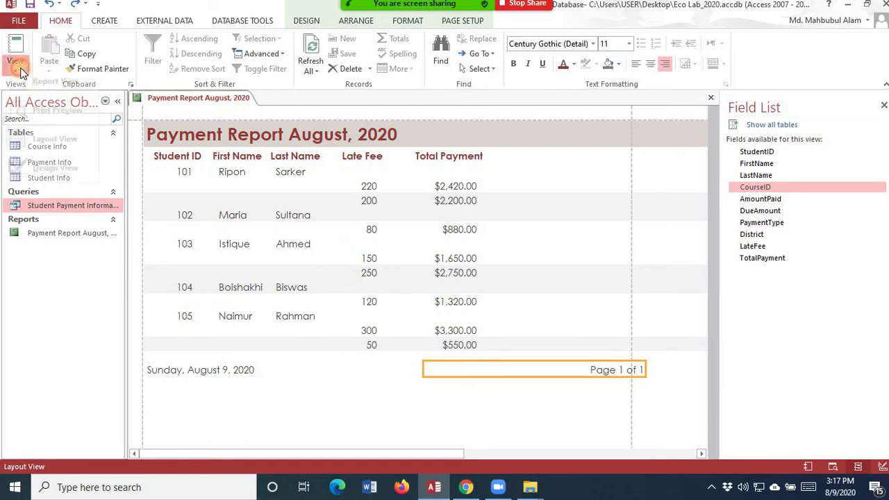
click(45, 118)
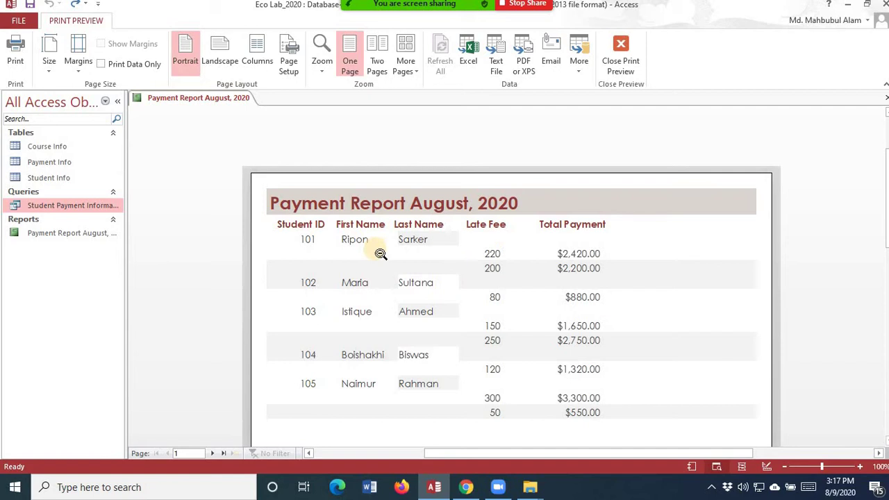
click(4, 43)
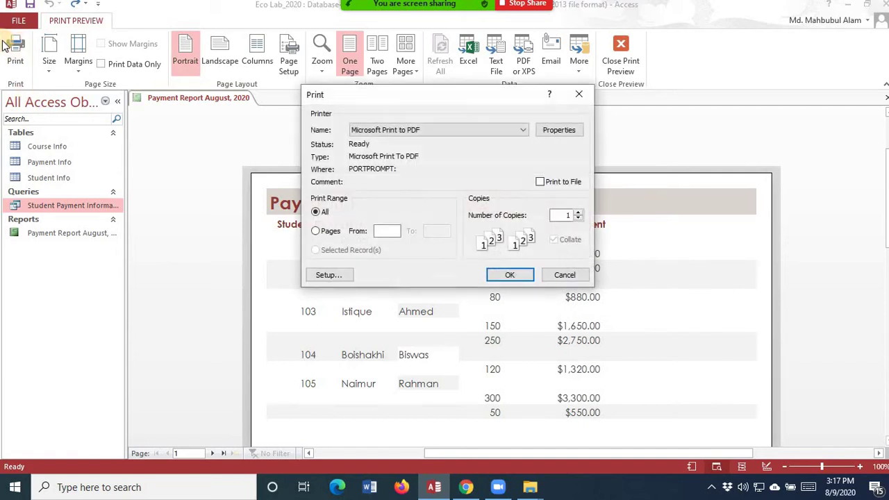
click(435, 133)
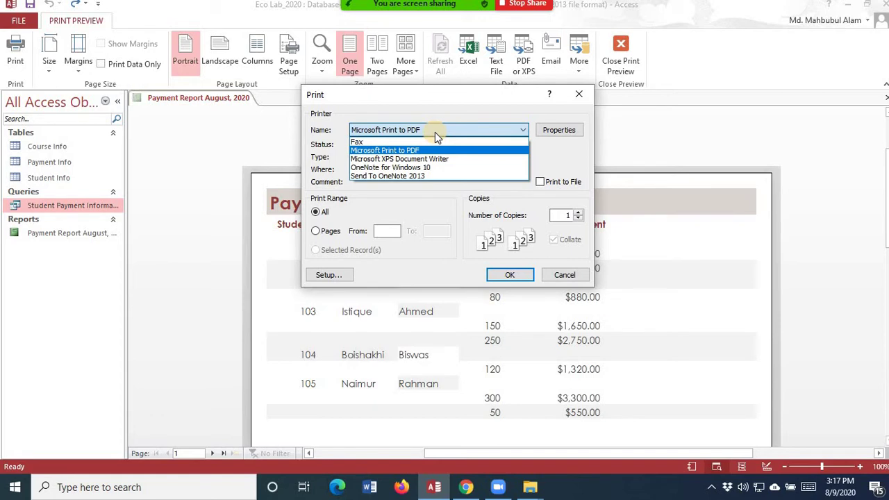
click(434, 132)
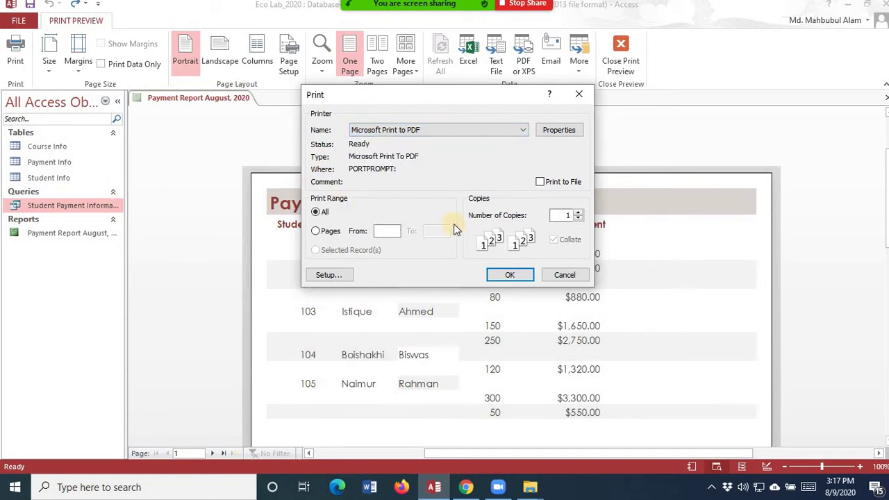
click(579, 93)
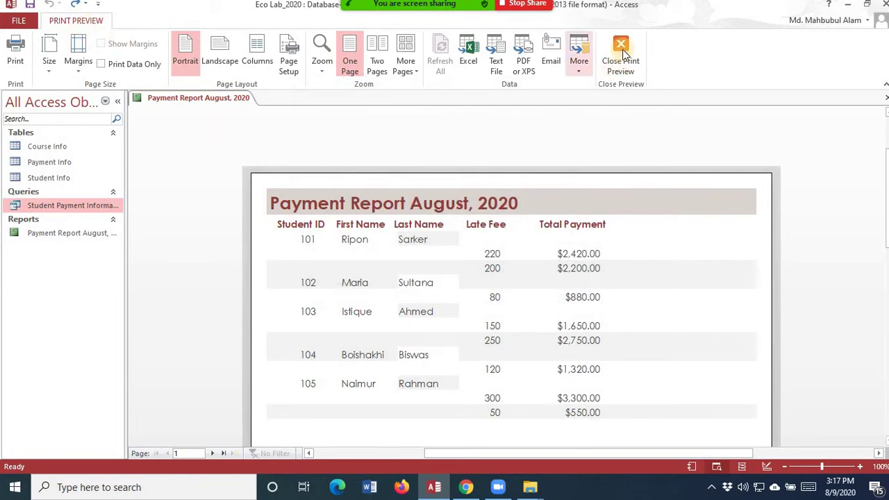
click(612, 69)
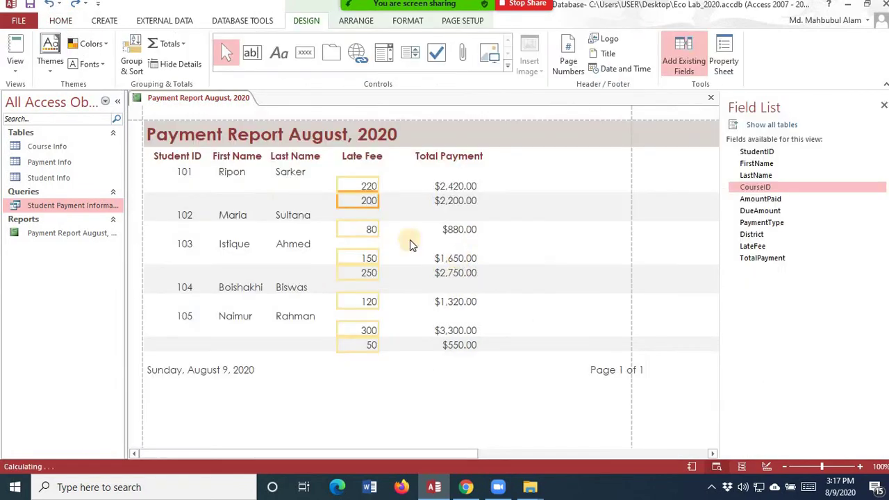
- Undo an accidental move of the Student ID heading, then start exporting the report to Word
click(179, 146)
drag(174, 155, 196, 277)
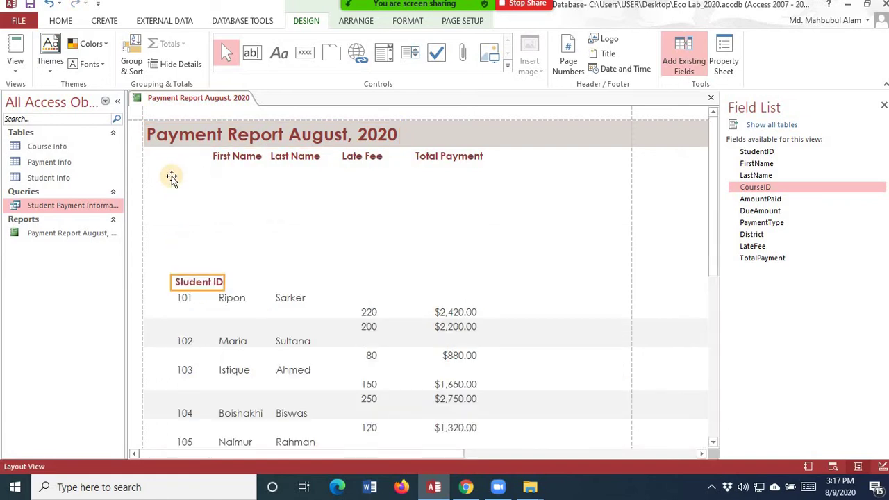
key(ctrl+z)
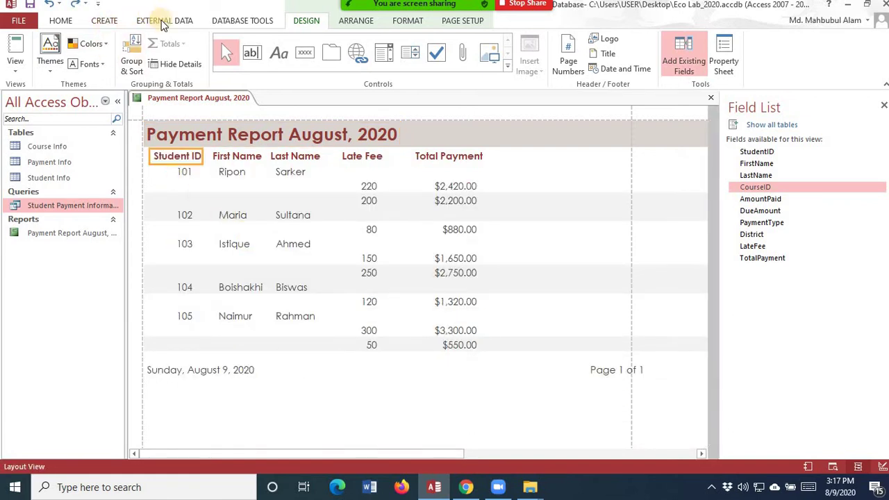
click(154, 21)
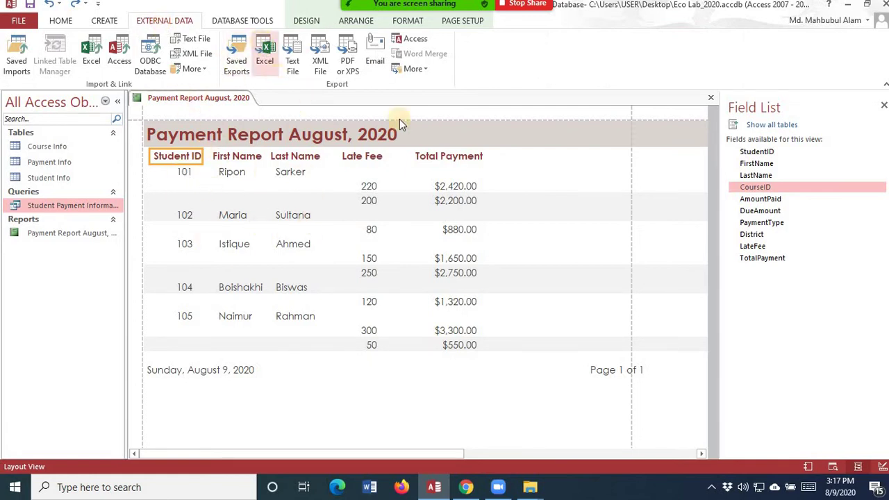
click(414, 69)
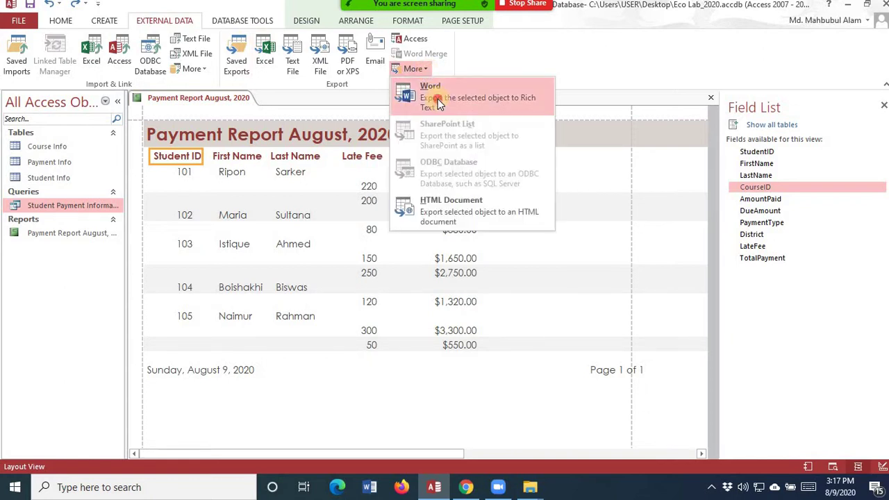
click(438, 104)
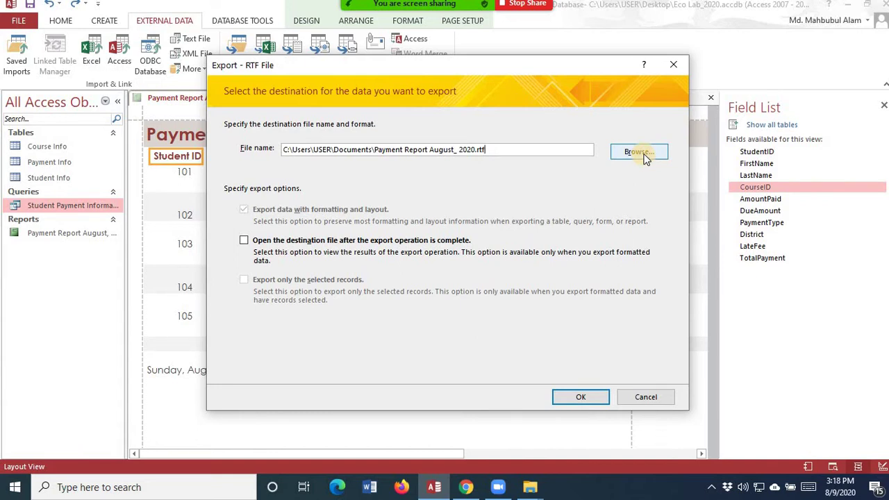
- Export it to the Desktop as Rich Text 'Payment Report August_ 2020.rtf' and minimise Access
click(639, 152)
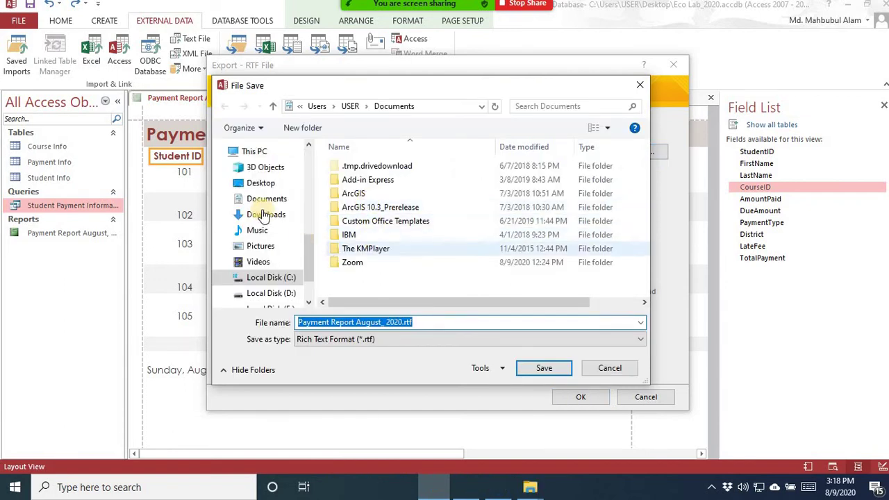
click(263, 184)
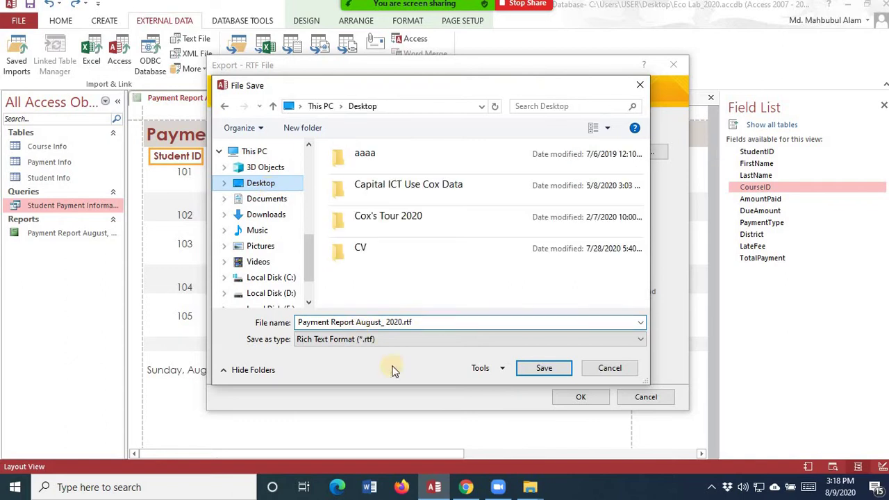
click(396, 342)
click(395, 353)
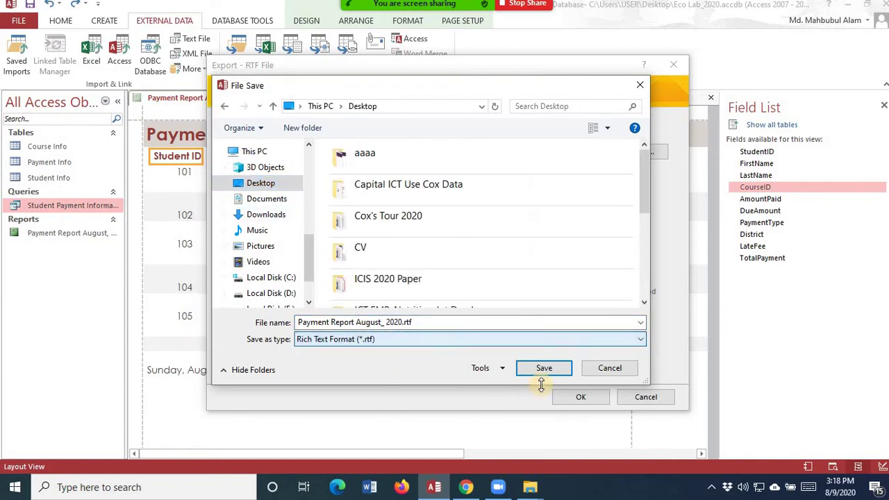
click(557, 369)
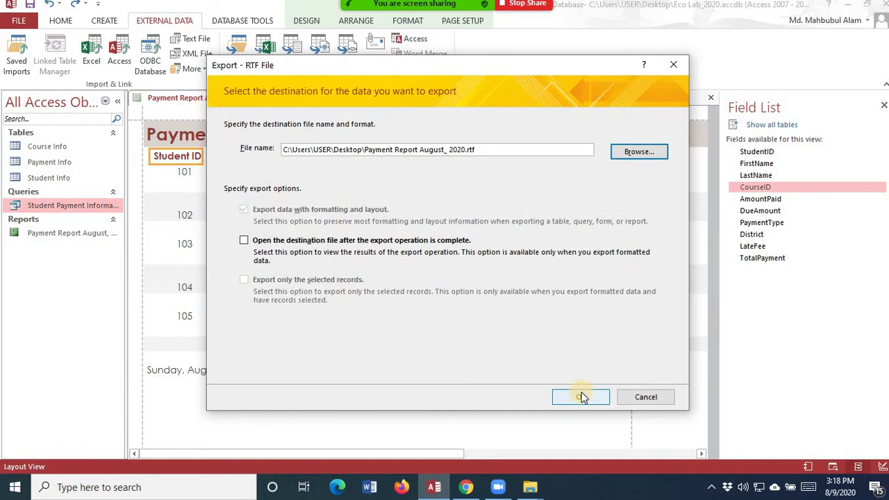
click(582, 397)
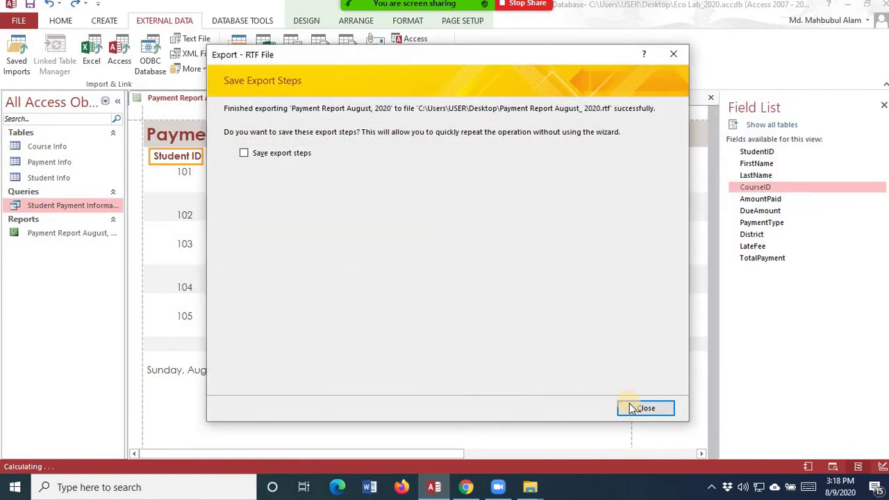
click(632, 409)
click(846, 6)
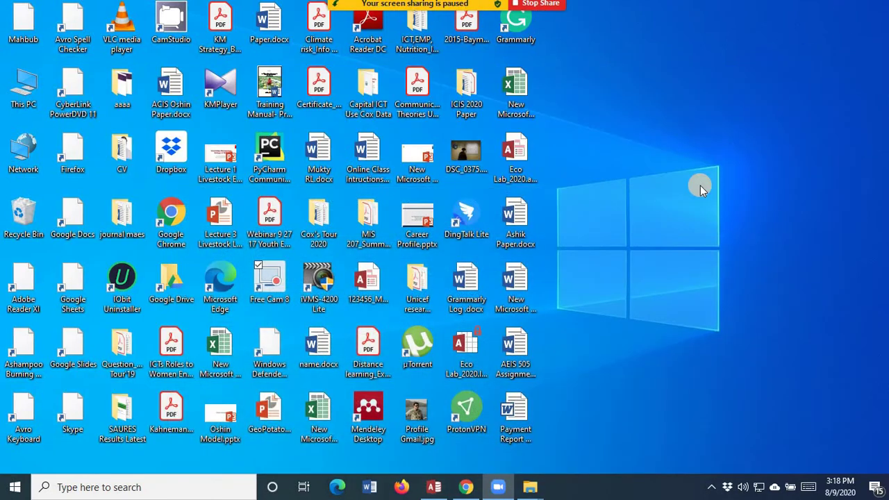
- Open 'Payment Report August_ 2020.rtf' from the desktop in Word
click(515, 415)
double_click(515, 415)
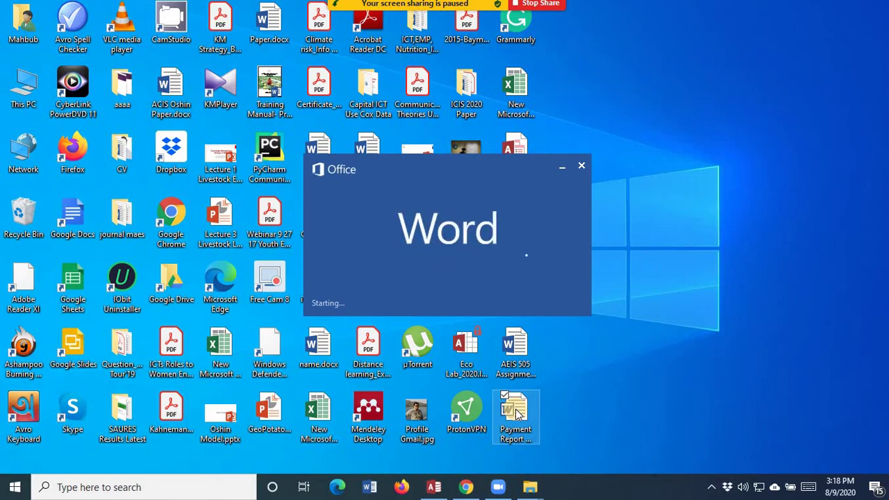
mouse_move(422, 4)
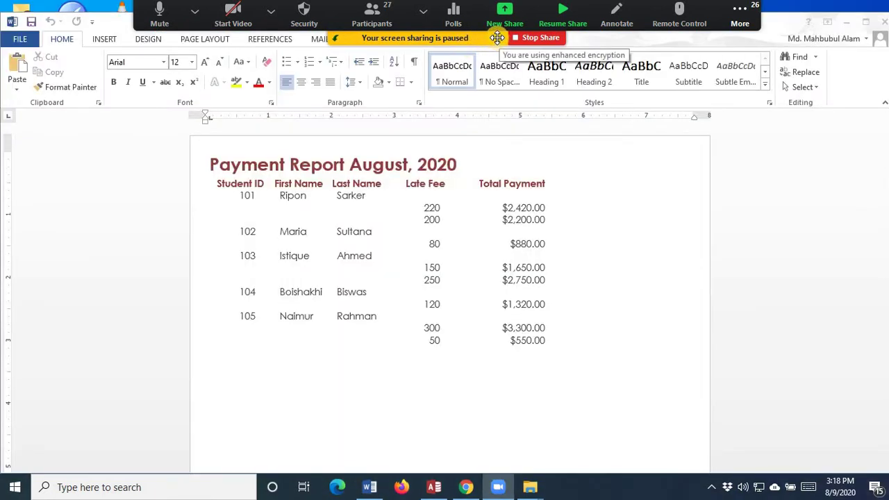
- Minimise Access and bring the Word document with the exported report to the front
click(563, 17)
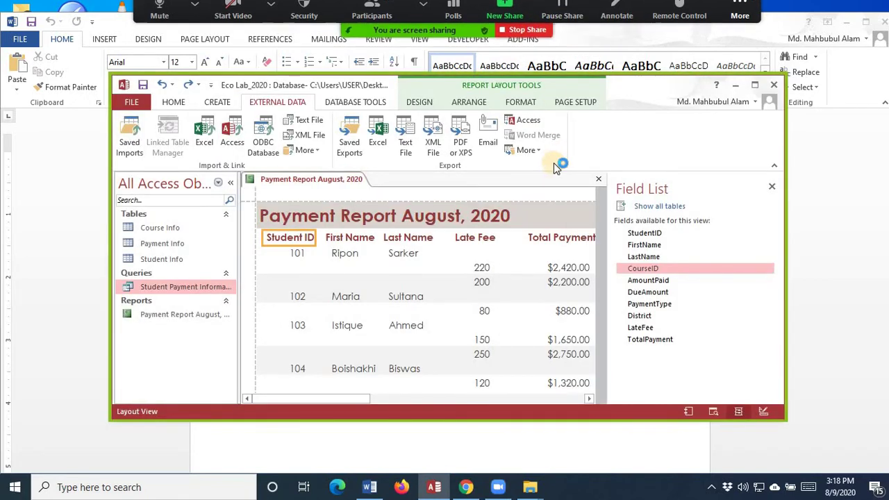
click(756, 83)
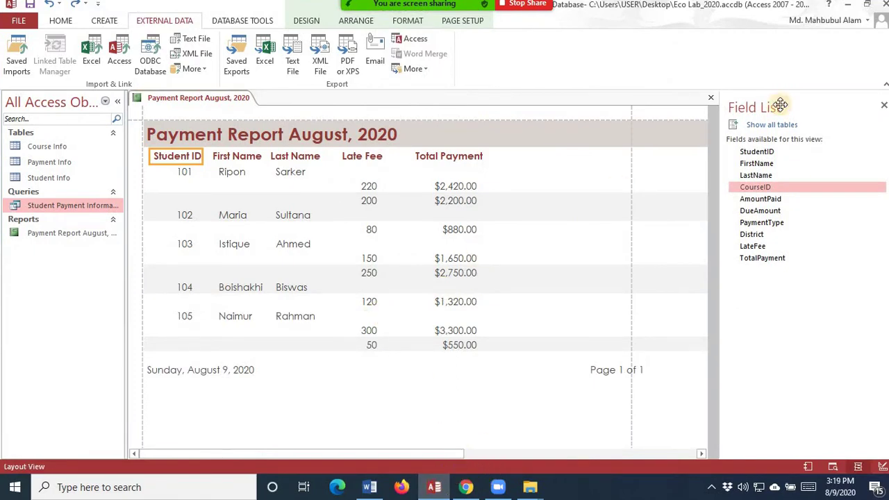
click(847, 4)
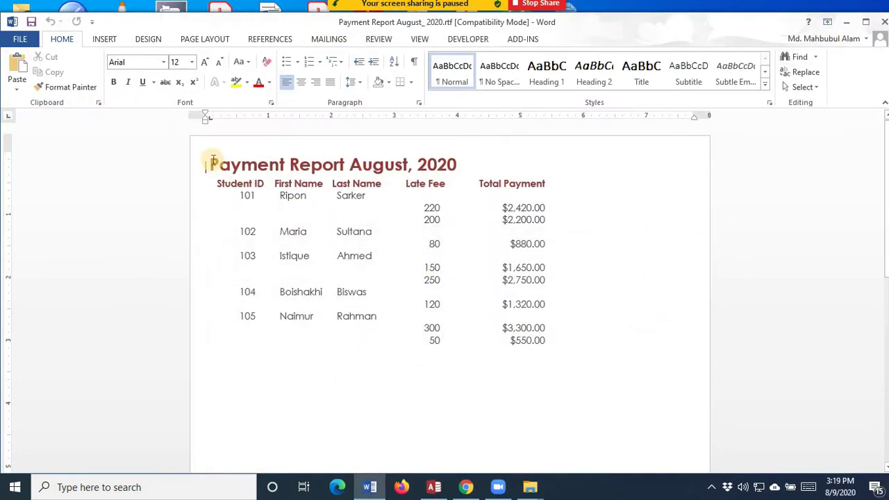
drag(211, 164, 568, 344)
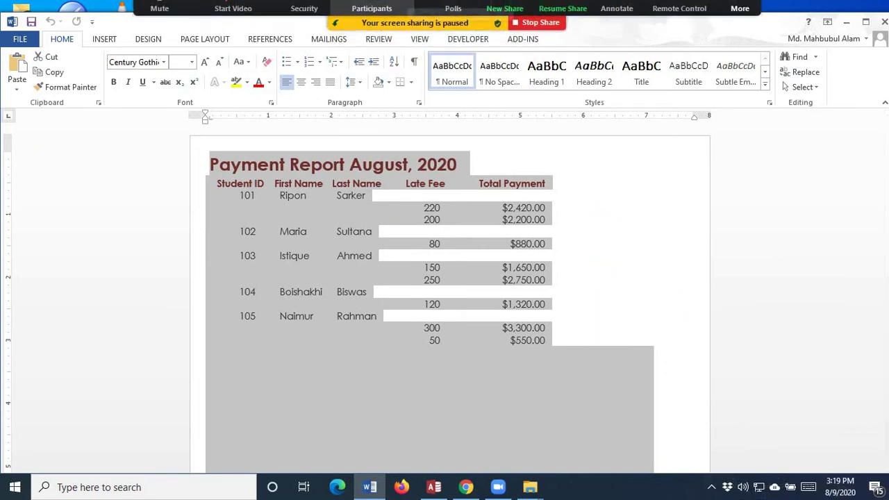
click(564, 13)
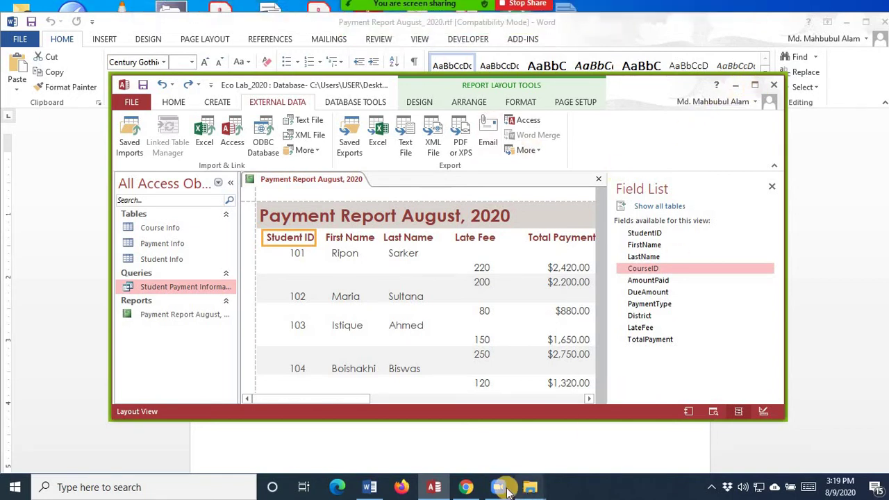
click(371, 488)
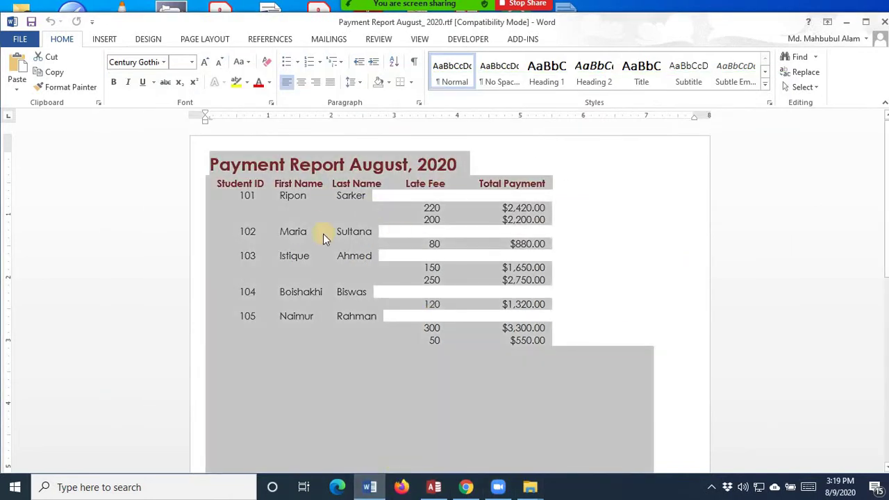
click(618, 306)
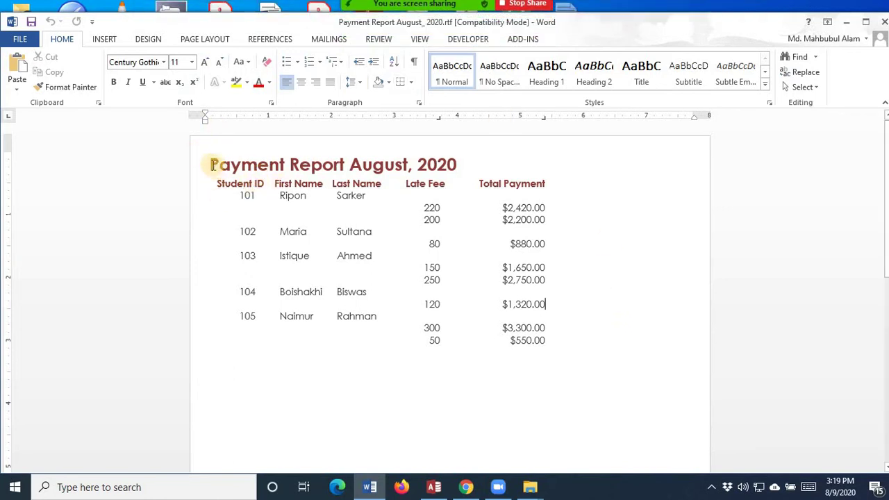
- Select the report from title to last row and apply All Borders to every cell
drag(210, 164, 563, 345)
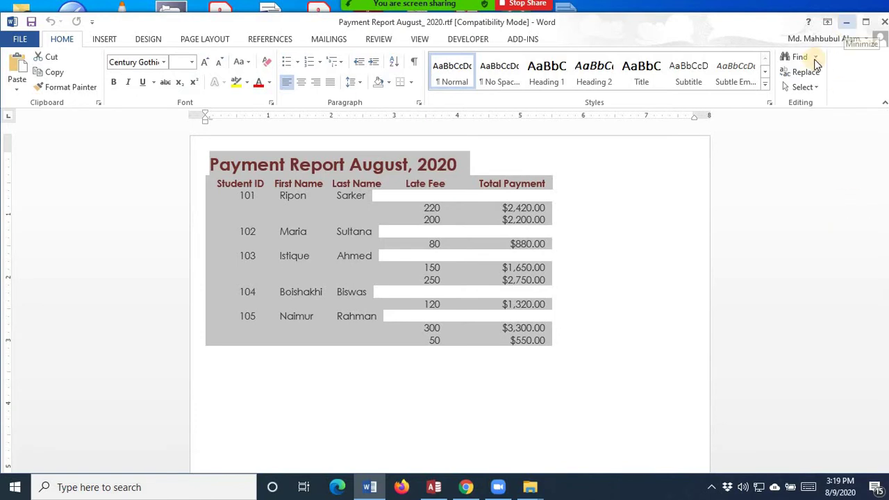
click(410, 84)
click(437, 179)
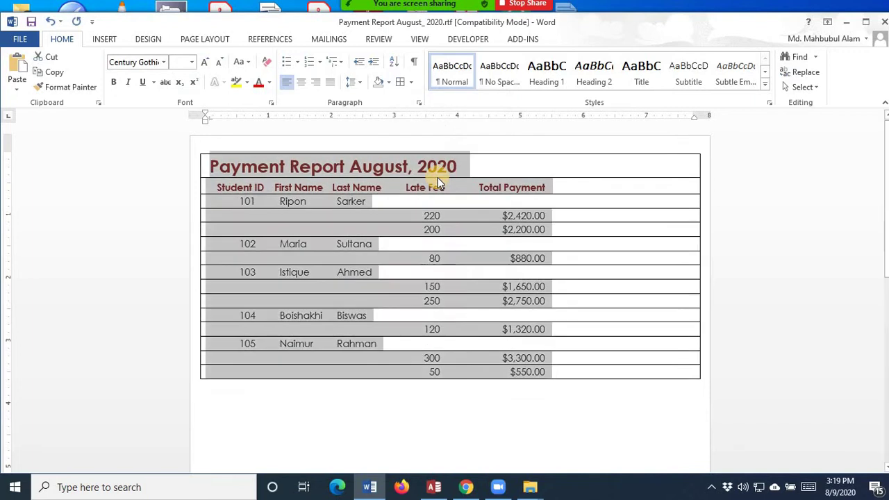
click(457, 452)
scroll(232, 229, down, 5)
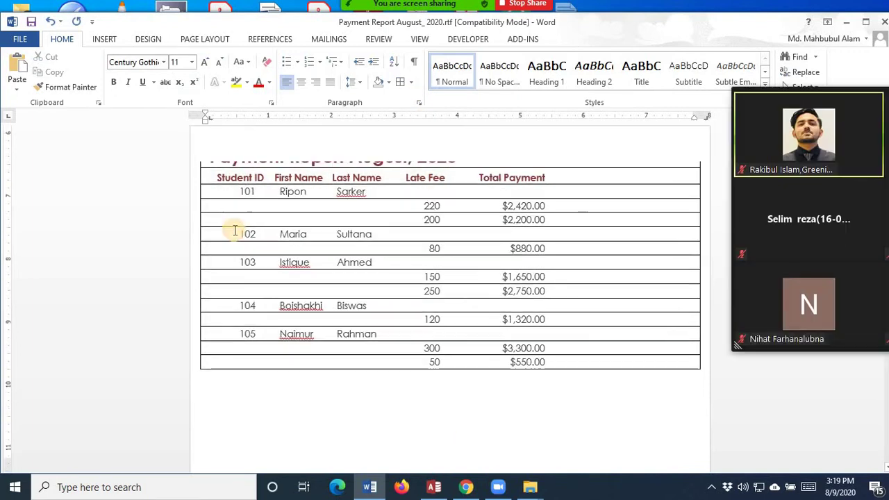
scroll(353, 278, up, 5)
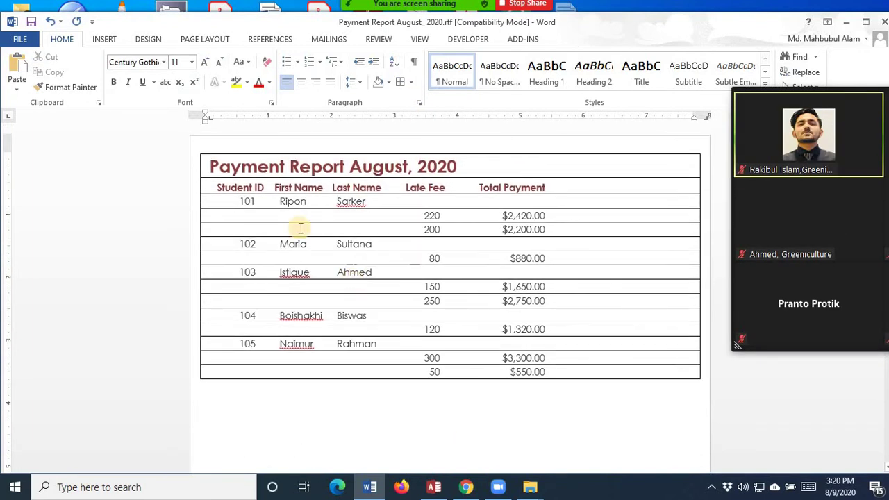
drag(217, 162, 570, 375)
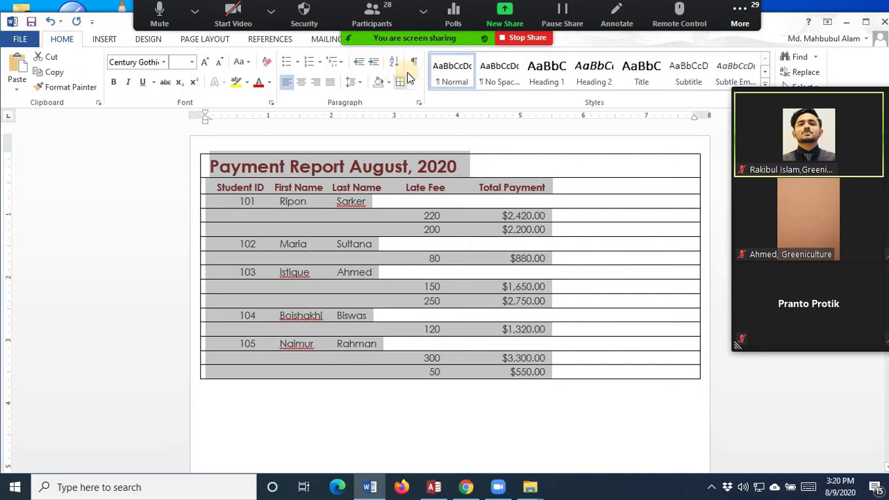
click(535, 417)
scroll(548, 332, up, 10)
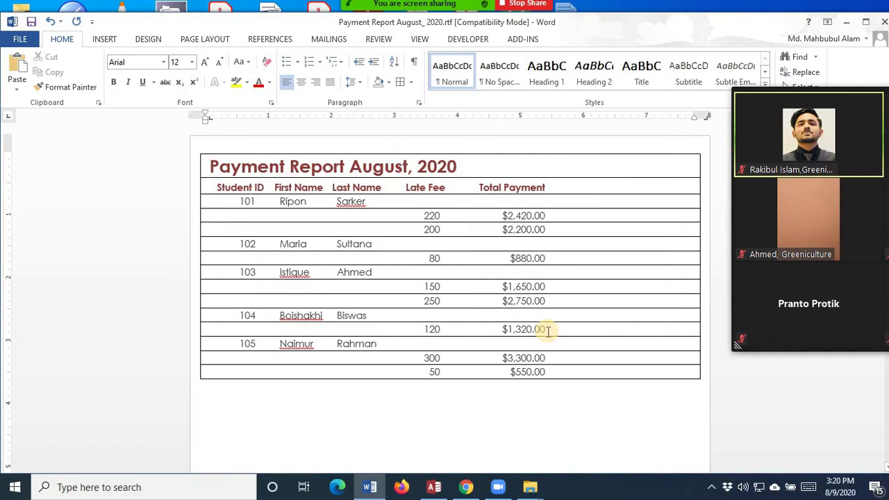
- Maximise the Access window and close the Field List pane beside the Payment Report
click(427, 488)
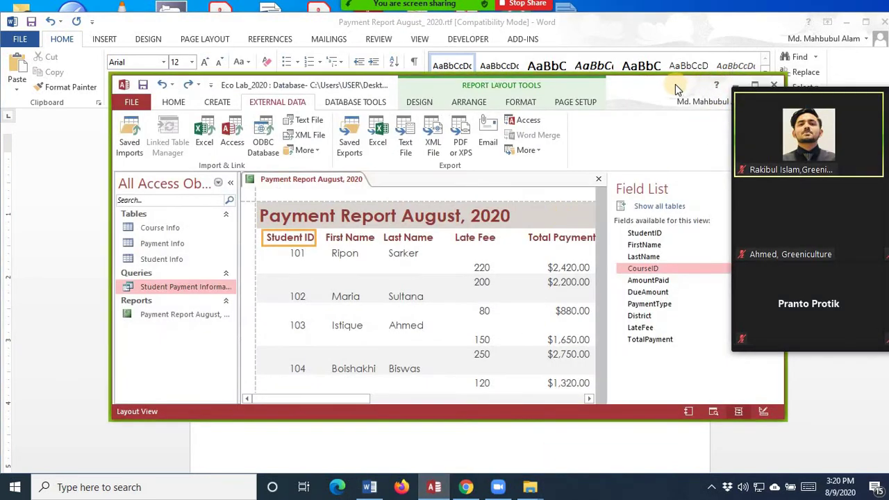
drag(675, 85, 593, 107)
click(673, 107)
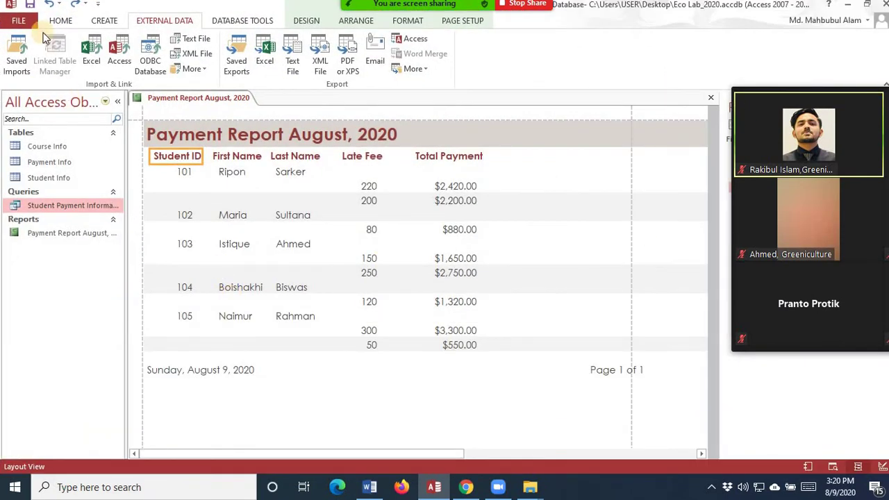
click(59, 21)
click(104, 21)
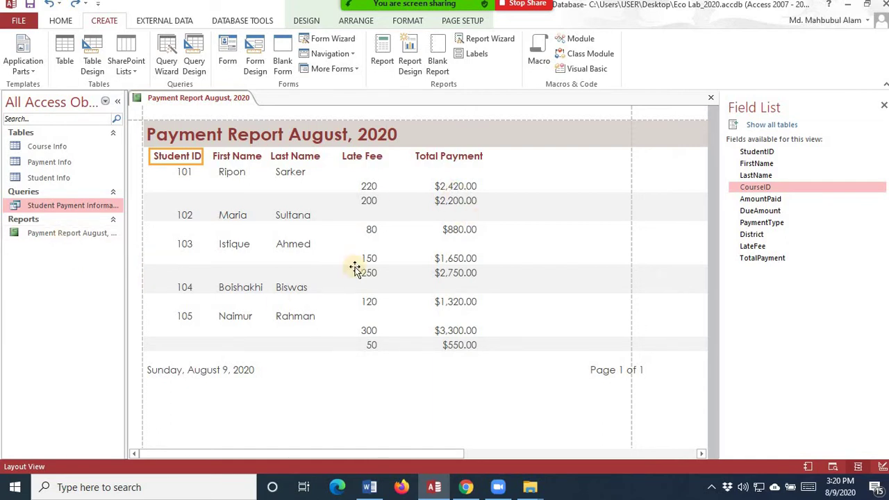
click(883, 108)
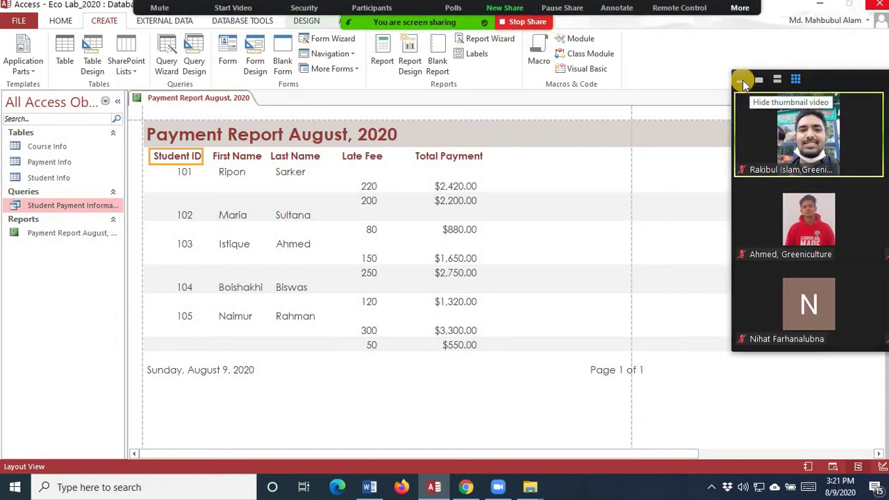
- Collapse the meeting participants' video panel to clear the view
click(742, 79)
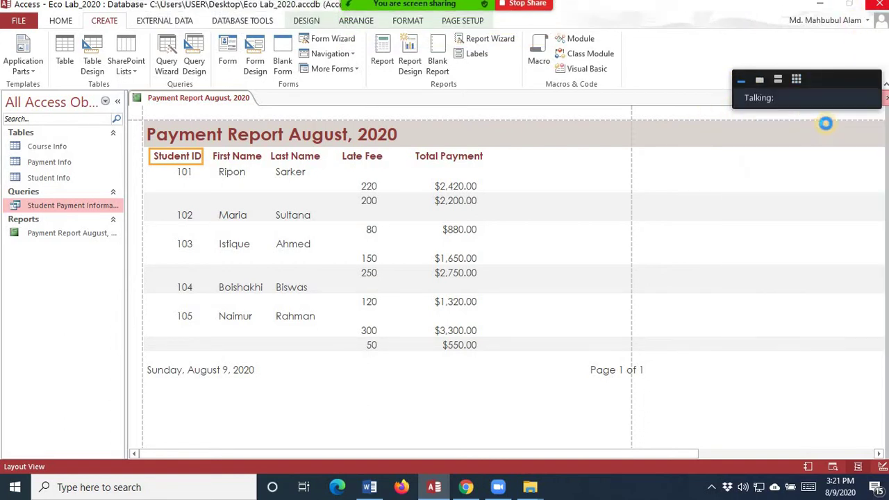
click(794, 80)
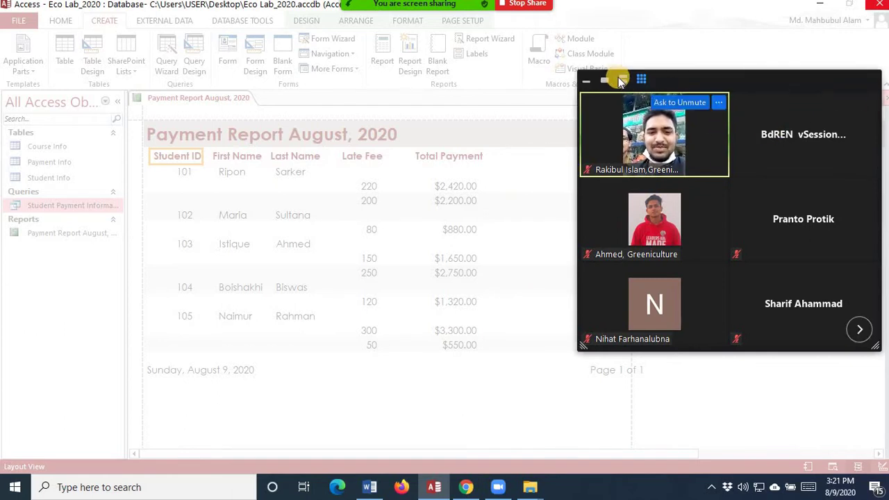
click(588, 80)
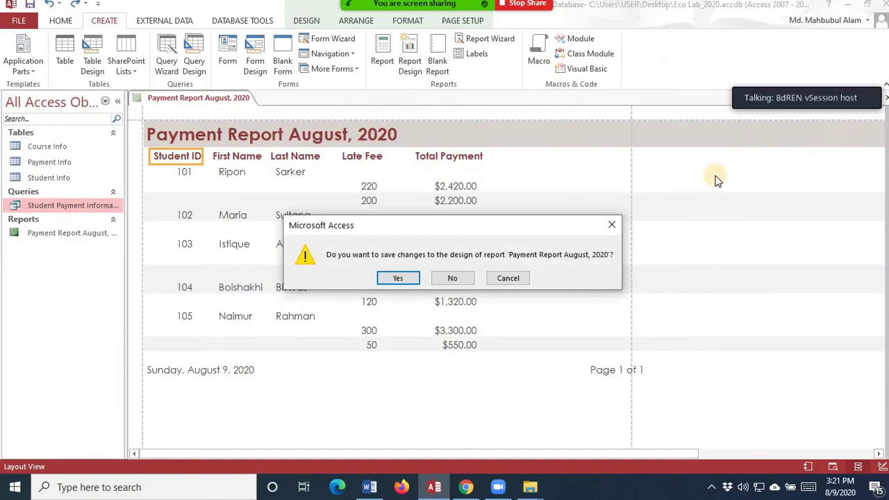
- Close the Payment Report August, 2020 tab, answering the save-changes prompt
click(612, 225)
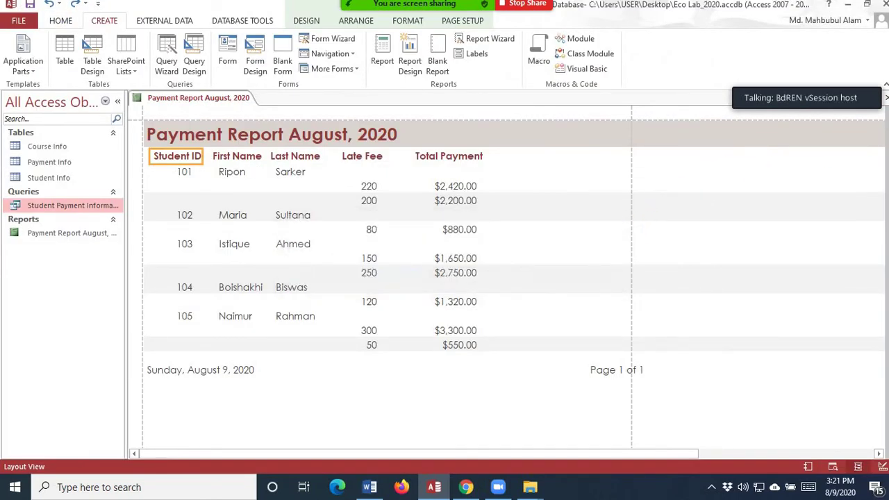
click(885, 98)
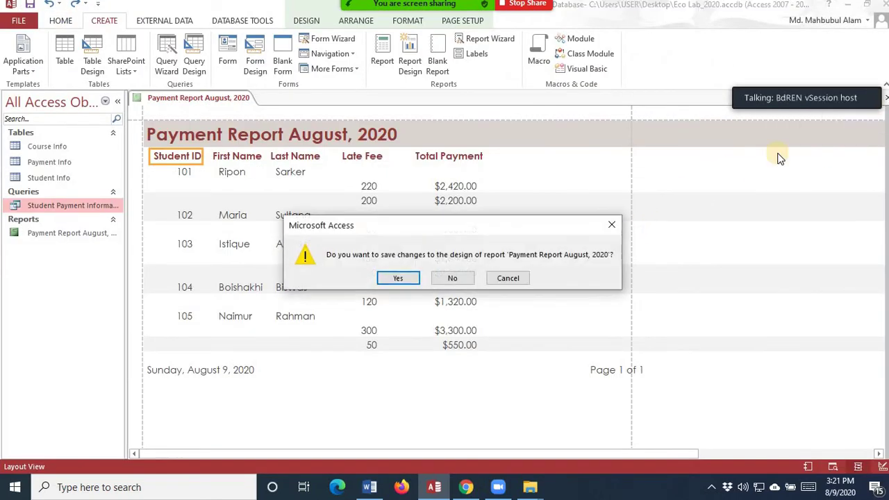
click(465, 278)
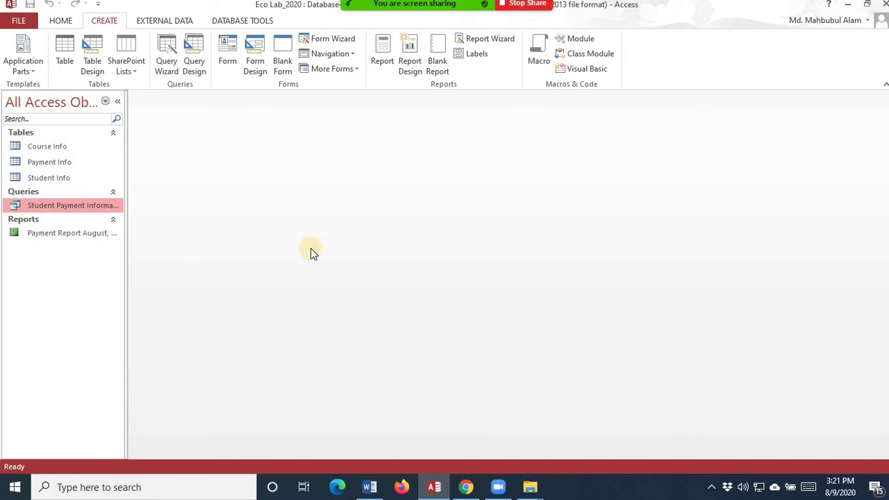
click(348, 41)
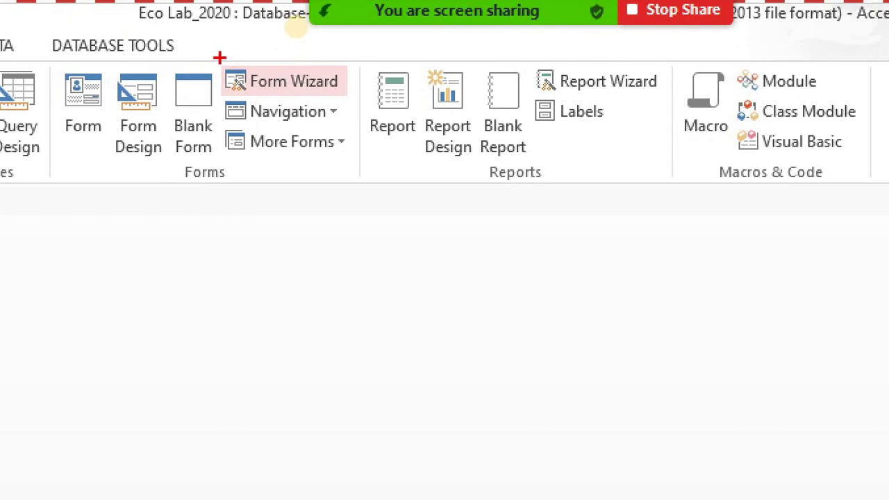
drag(219, 55, 350, 100)
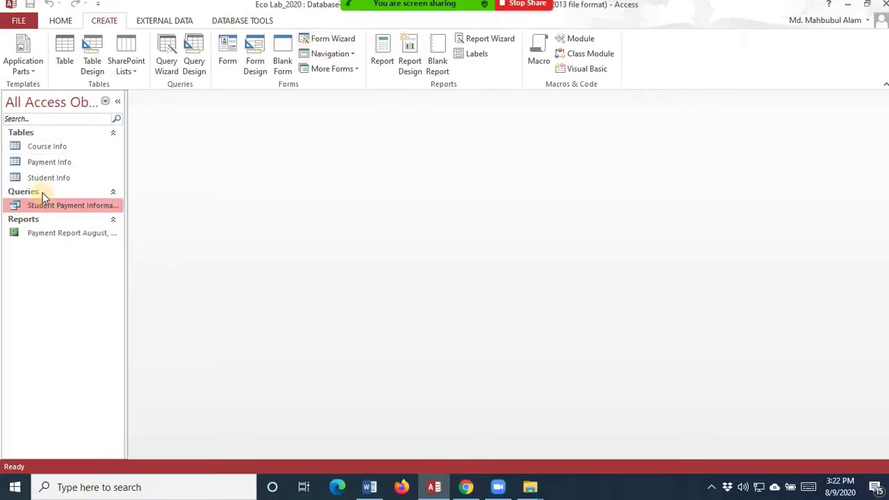
double_click(59, 162)
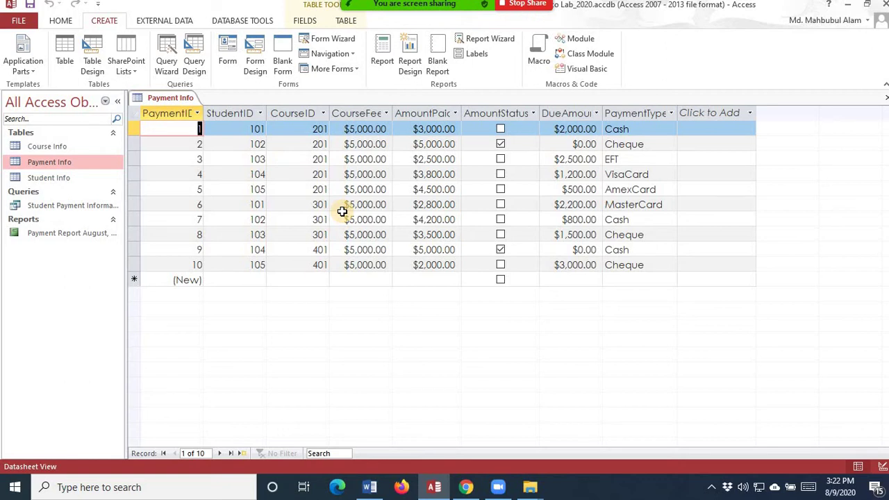
click(886, 97)
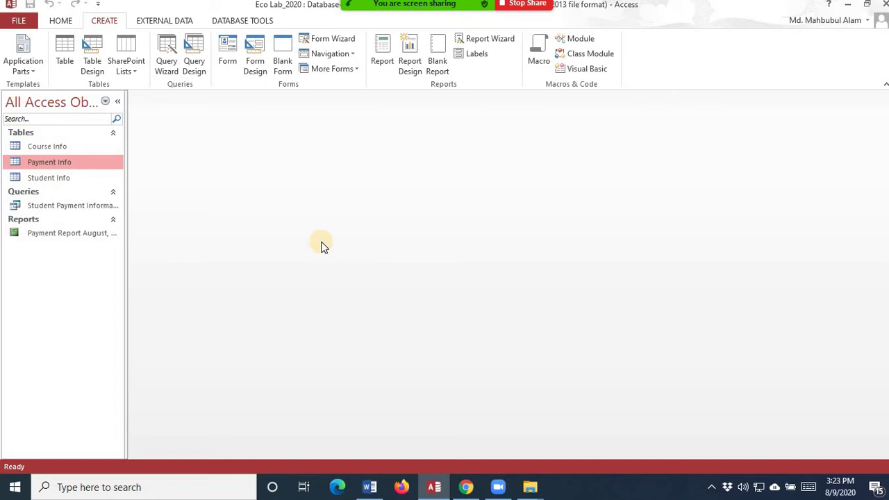
- Launch the Form Wizard and choose Table: Student Info as its data source
click(326, 41)
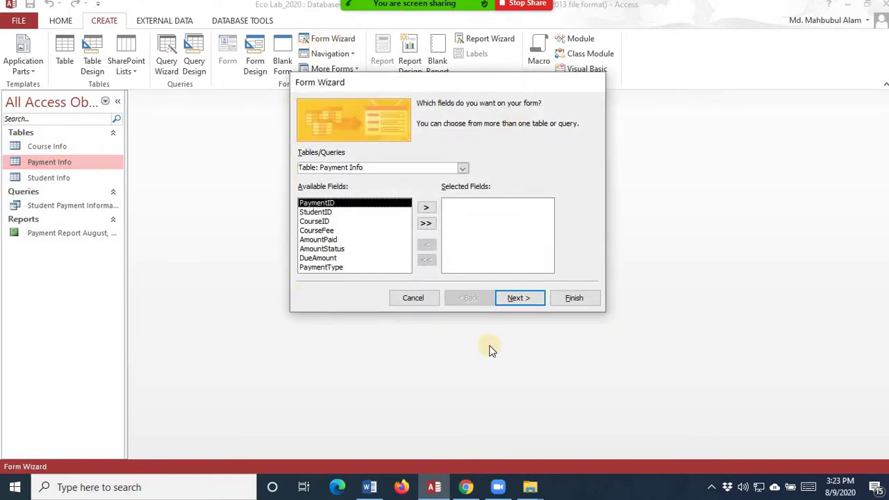
click(462, 170)
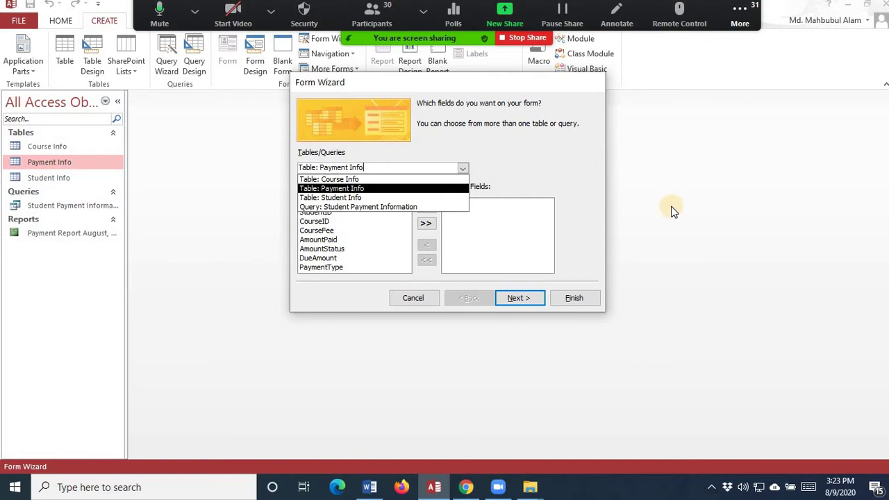
click(412, 299)
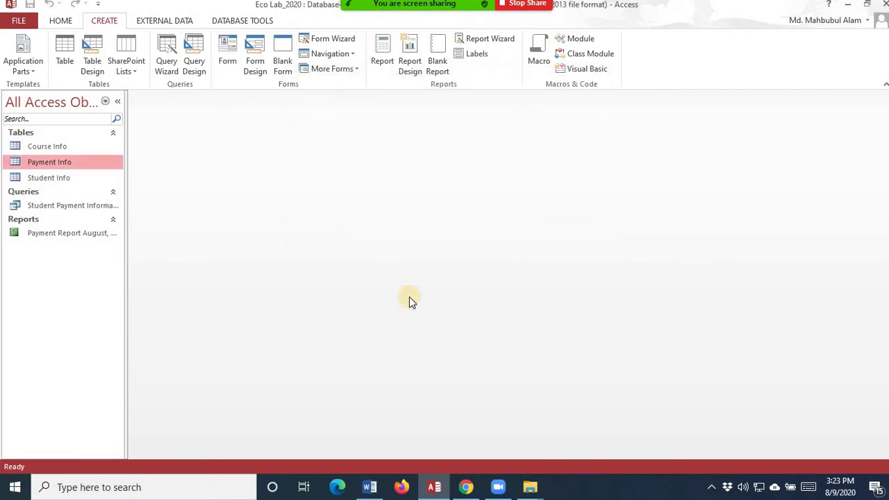
click(323, 39)
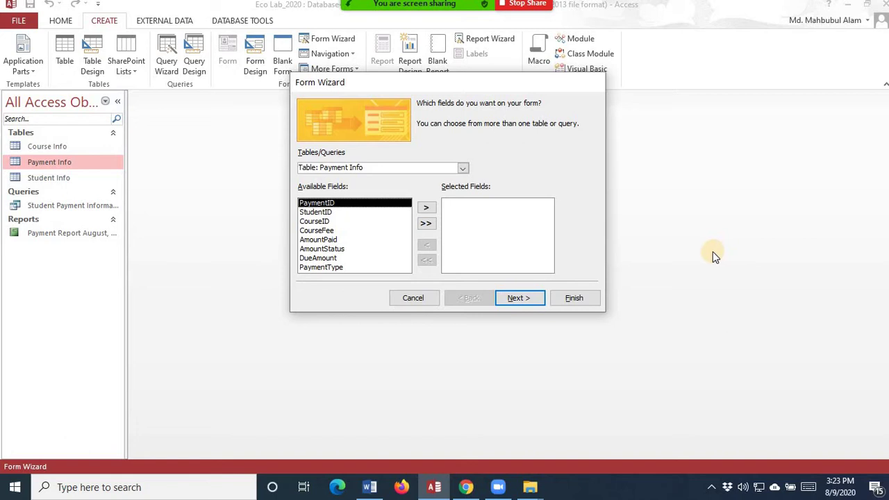
click(462, 172)
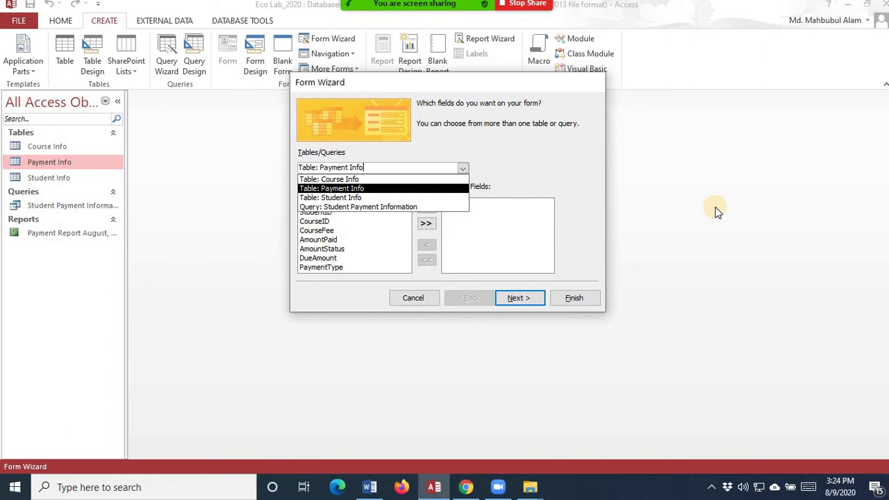
click(364, 200)
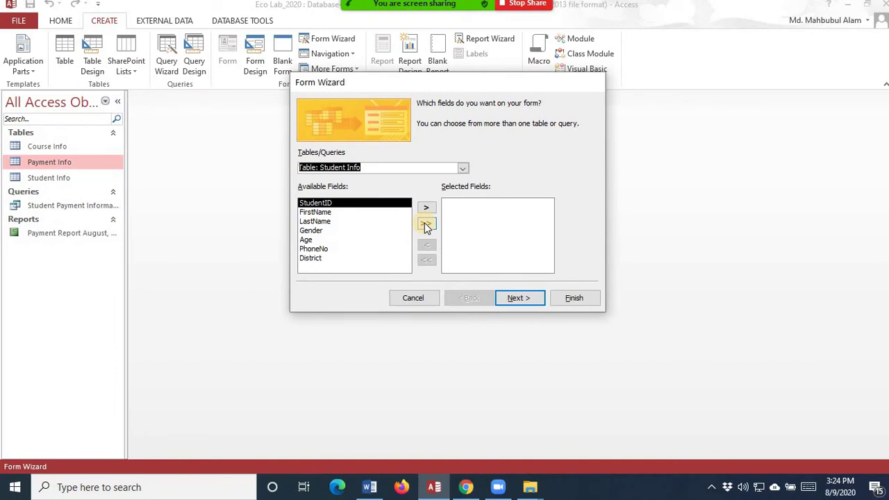
- Add all Student Info fields to the form and advance to the layout options
click(427, 225)
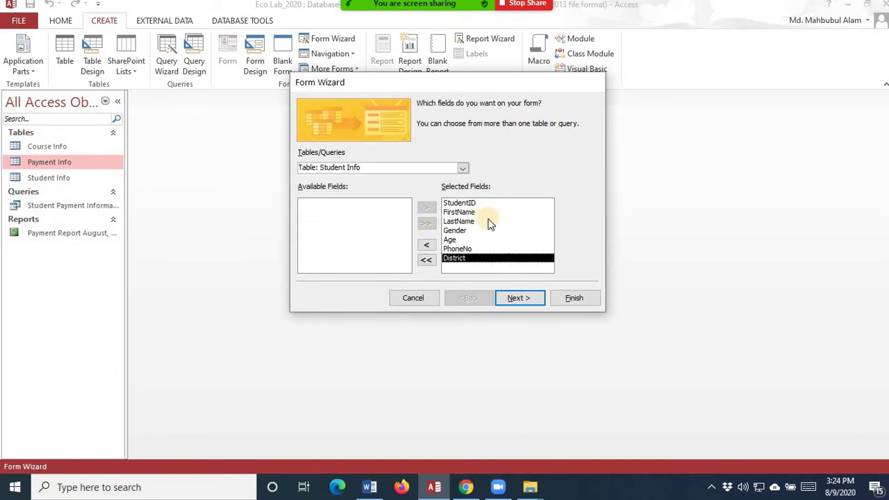
click(526, 297)
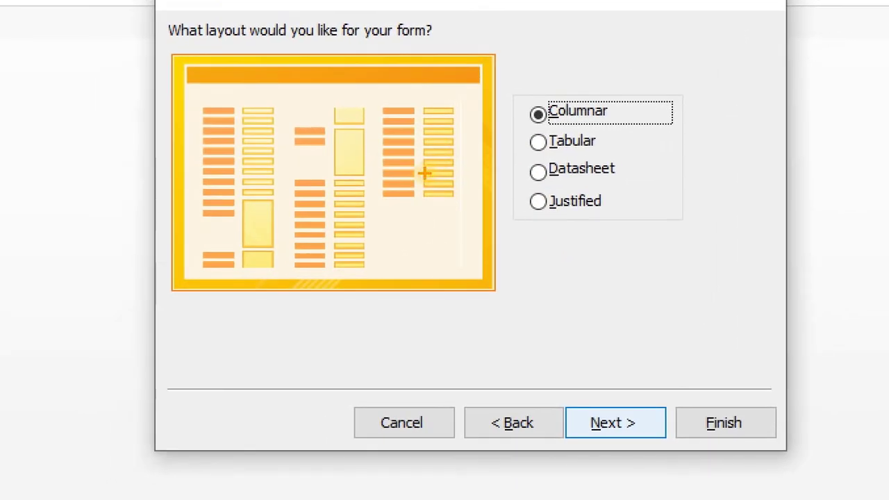
drag(615, 111, 668, 104)
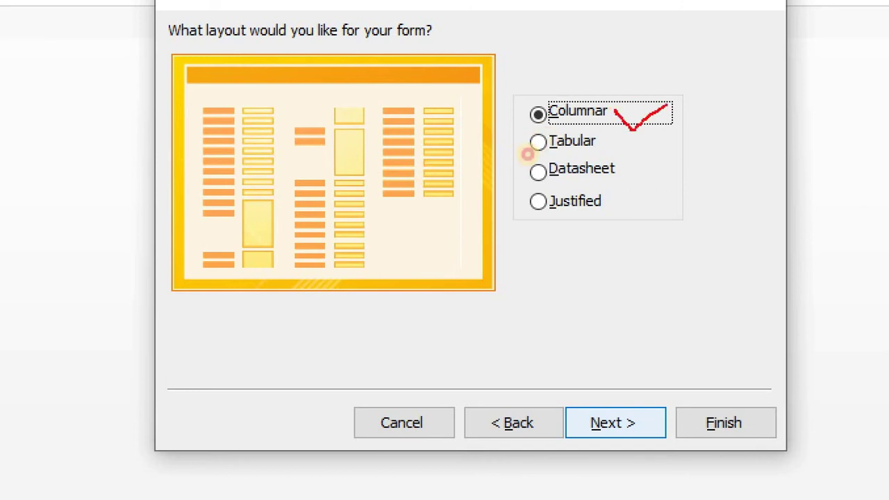
mouse_move(613, 141)
mouse_down()
mouse_move(619, 151)
mouse_move(652, 132)
mouse_up()
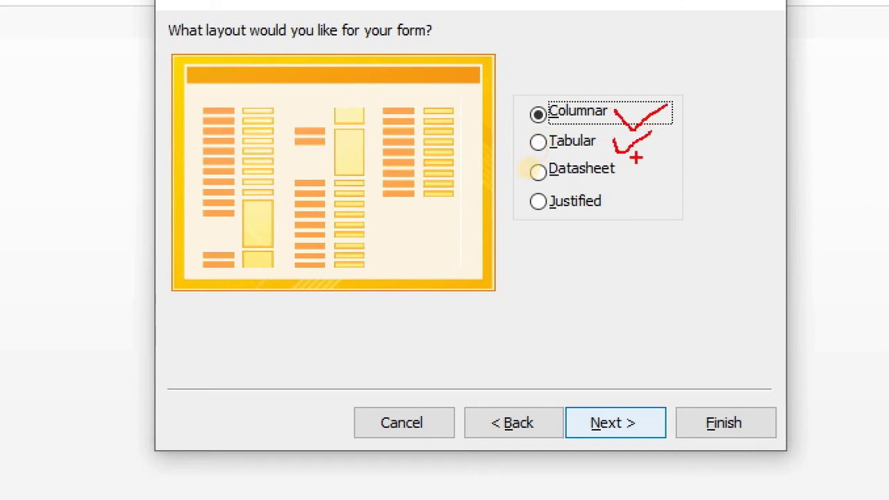
drag(625, 175, 638, 162)
drag(611, 201, 641, 180)
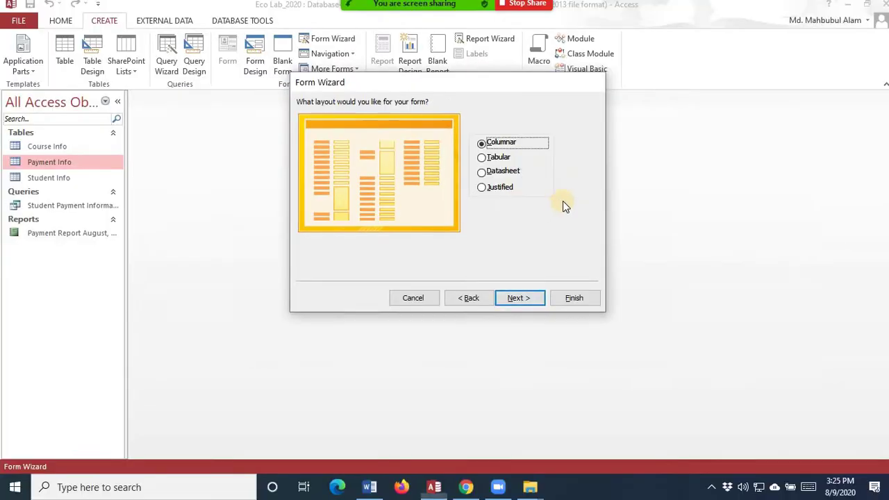
- Compare the Tabular, Datasheet and Columnar layouts, then settle on Tabular
click(584, 143)
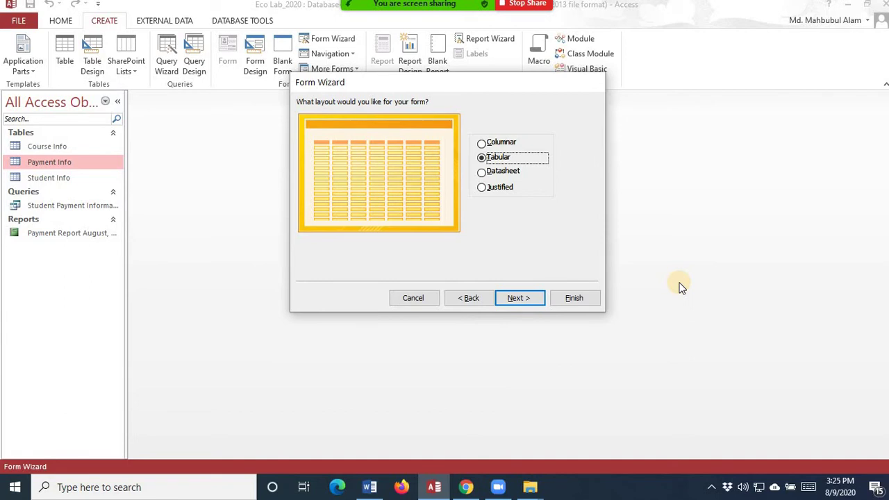
click(512, 177)
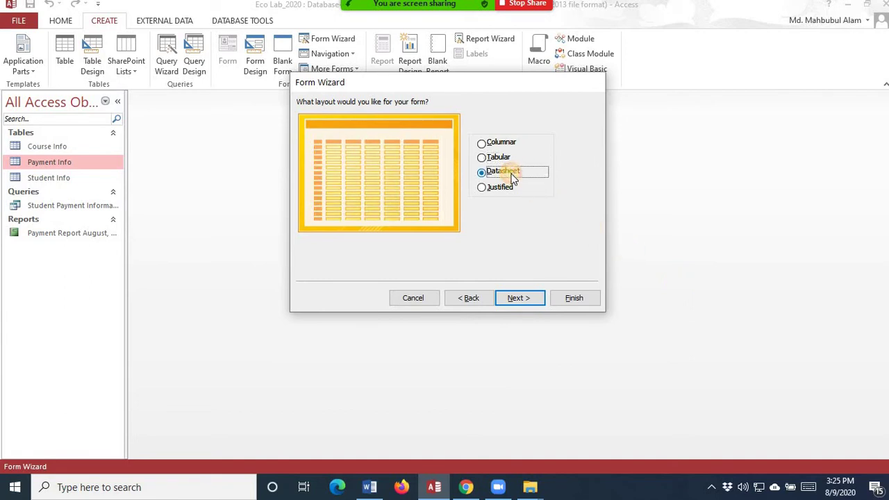
click(508, 159)
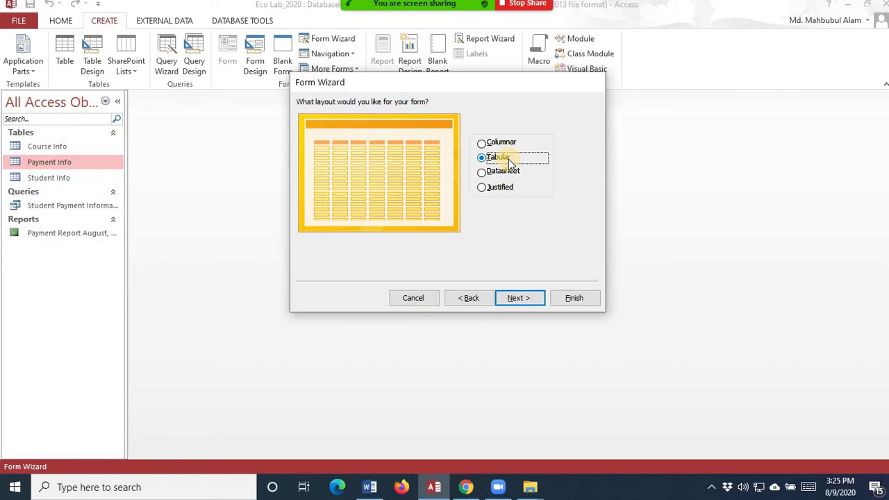
click(507, 143)
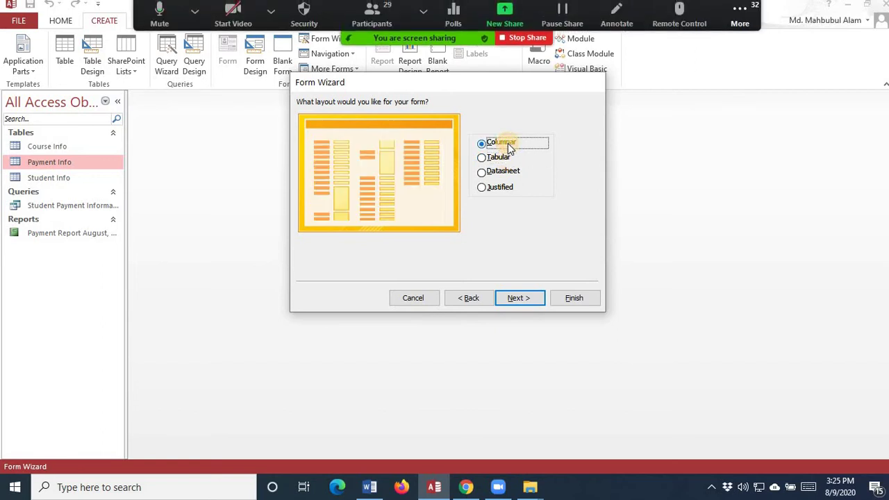
click(511, 159)
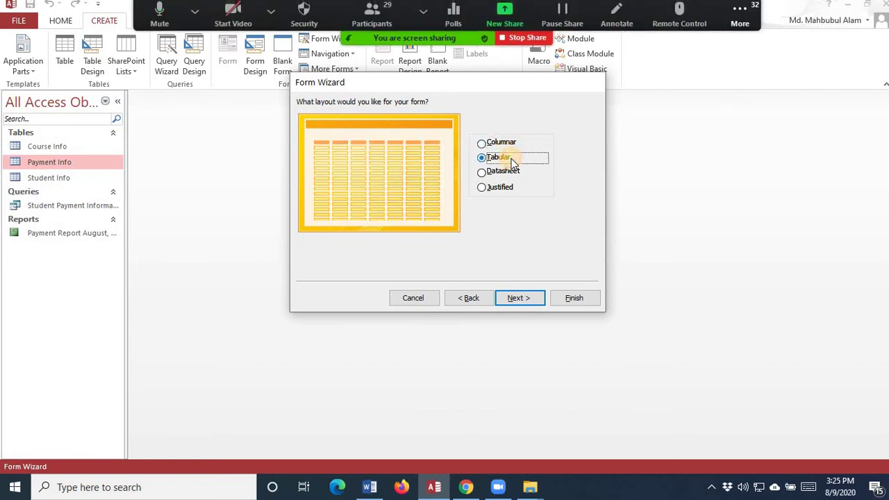
- Title the form 'Student Information Form' and finish the wizard to open it
click(521, 300)
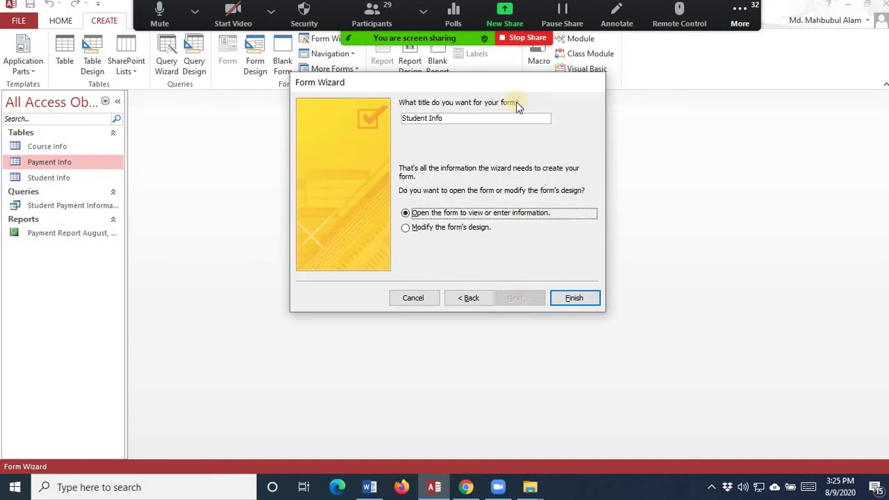
drag(490, 118, 334, 113)
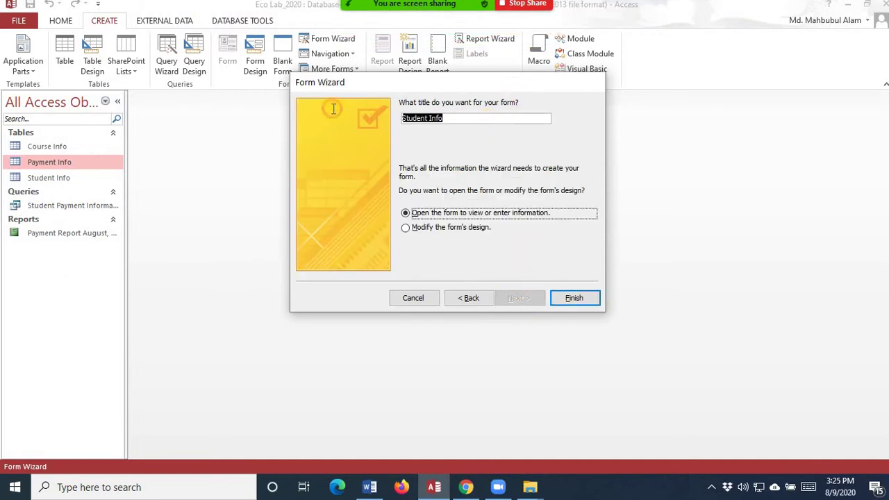
text(St)
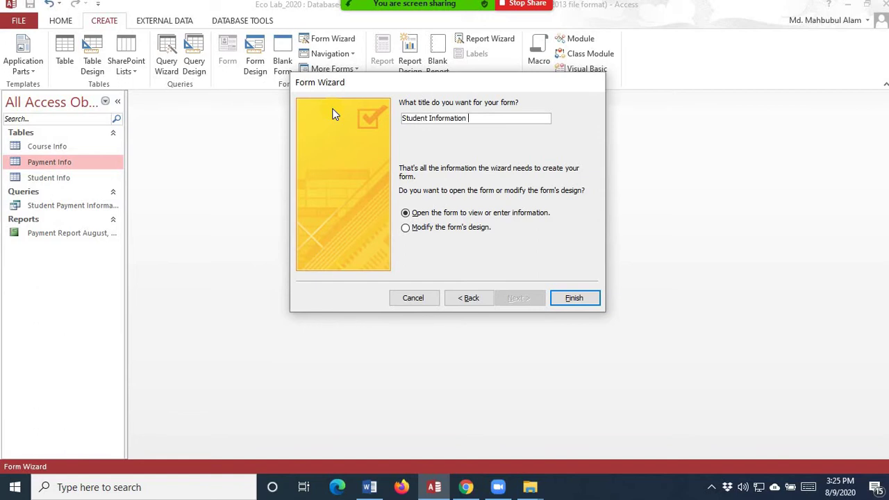
click(585, 298)
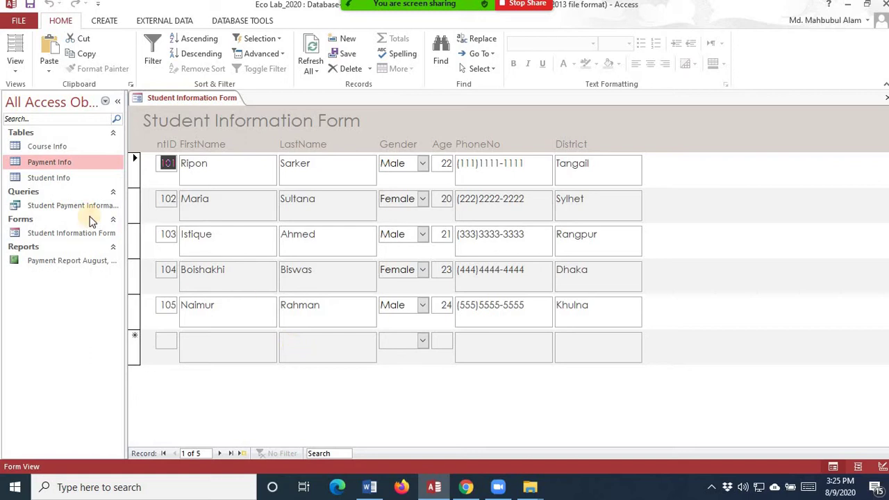
- Review the Student Info table's records, close it, and bring up the form's View list
click(61, 180)
double_click(61, 180)
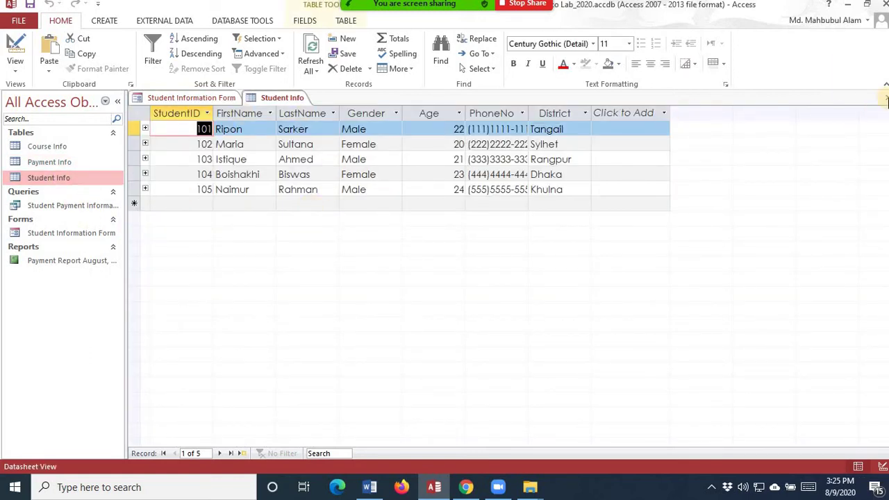
click(886, 98)
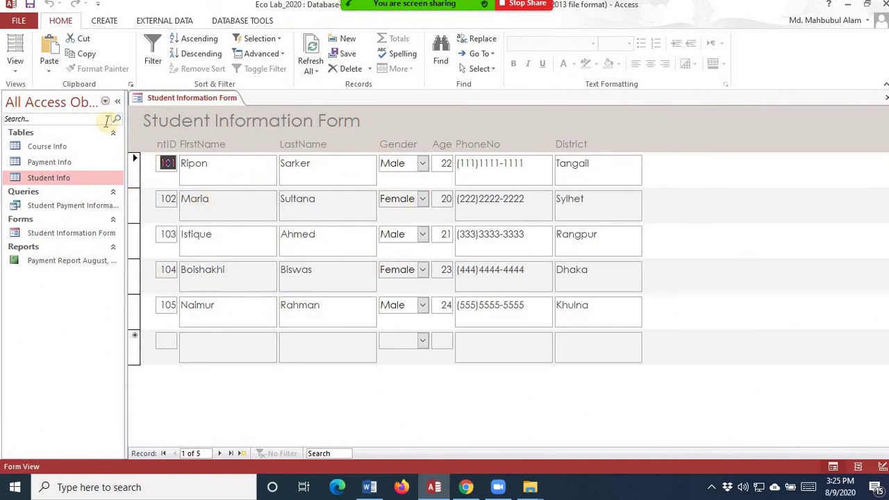
click(17, 72)
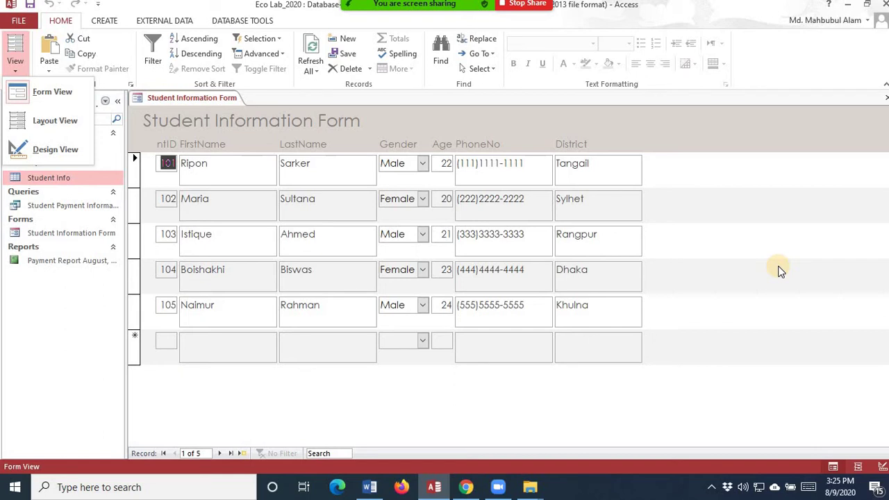
click(229, 176)
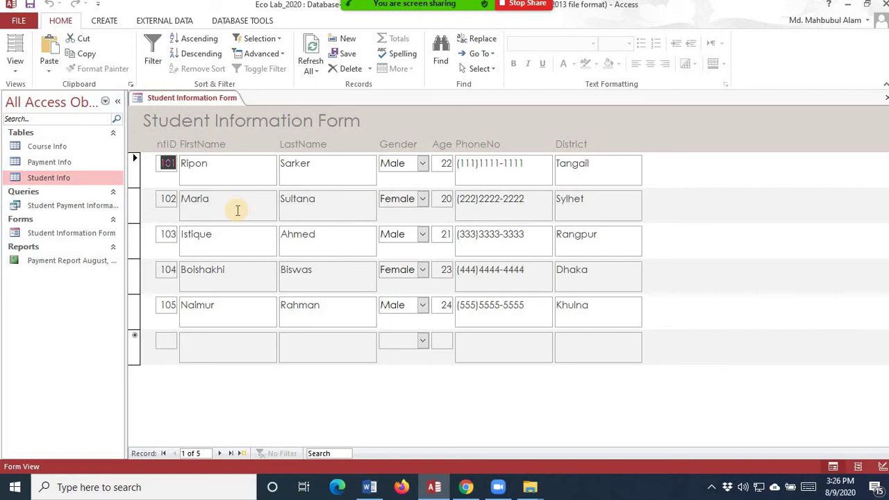
click(17, 72)
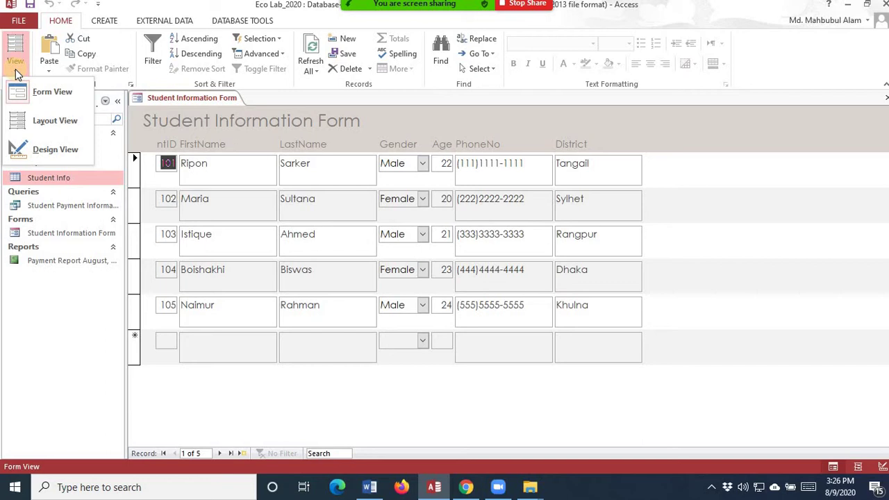
- Switch the Student Information Form from Design View into Layout View
click(43, 149)
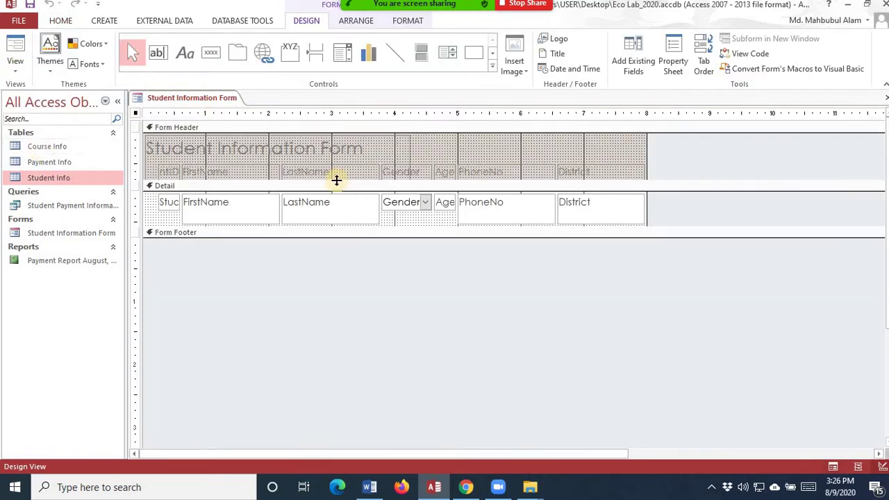
click(18, 72)
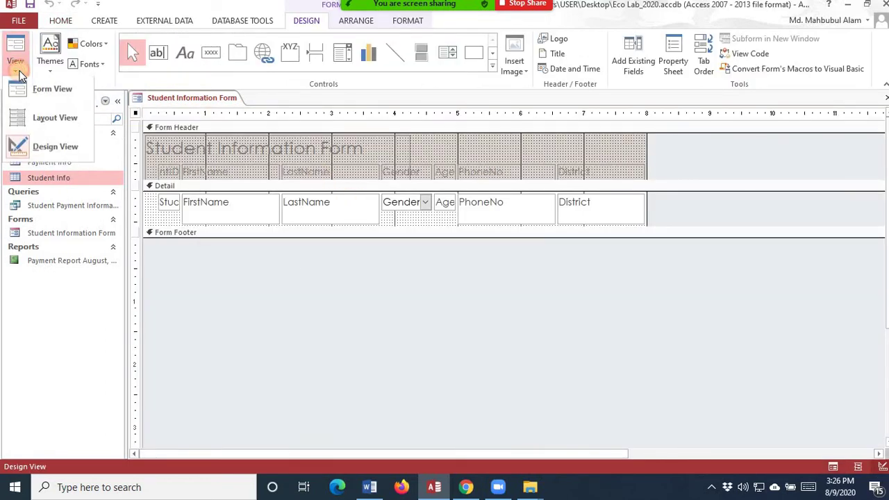
click(43, 120)
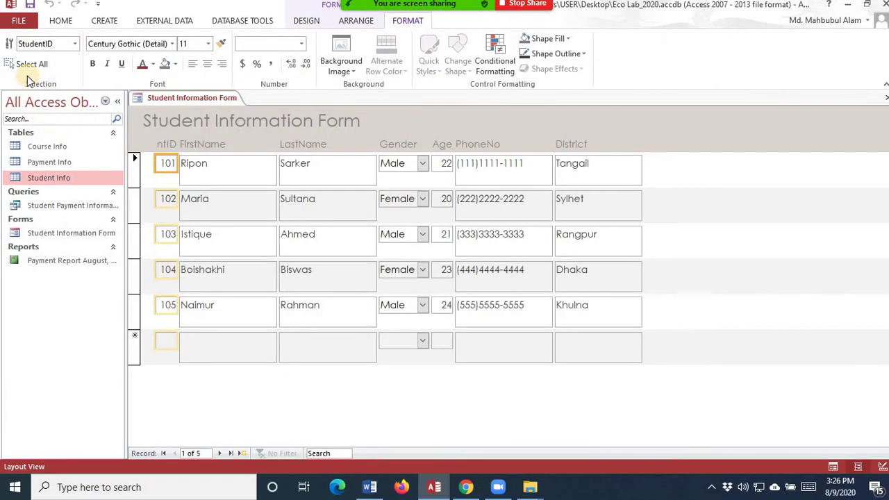
- Select the form's title label and shrink its height in the header
click(310, 121)
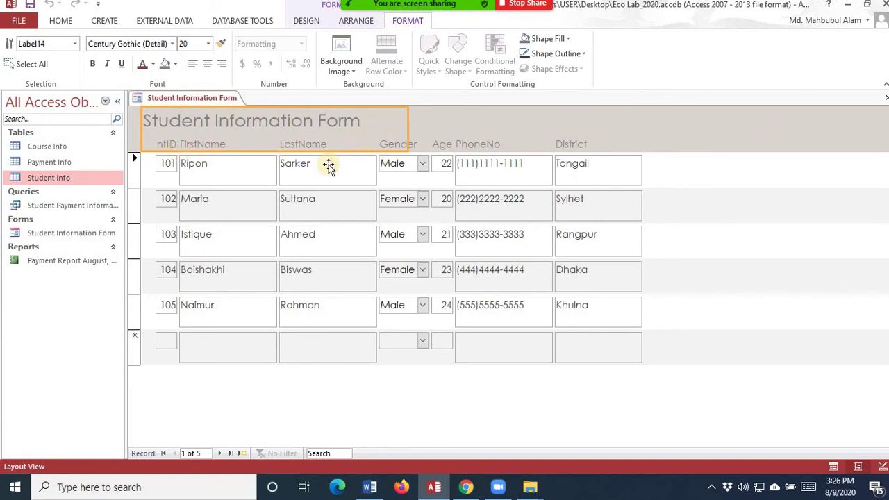
click(795, 403)
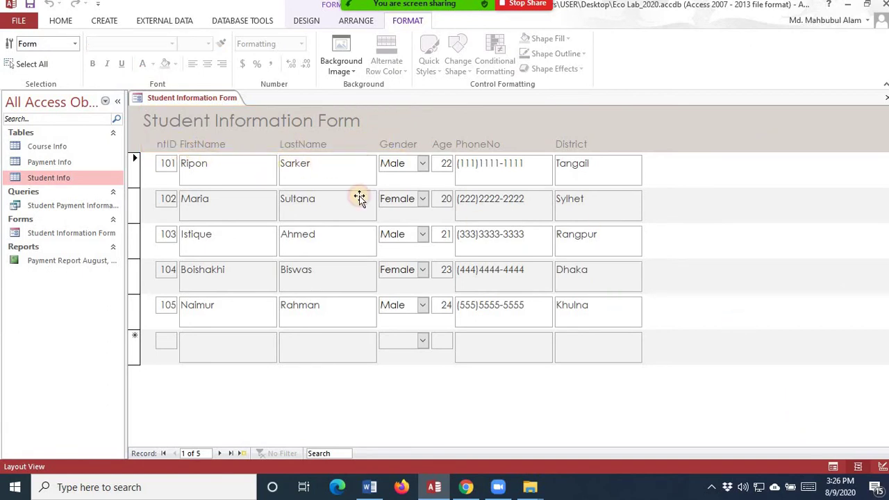
click(315, 123)
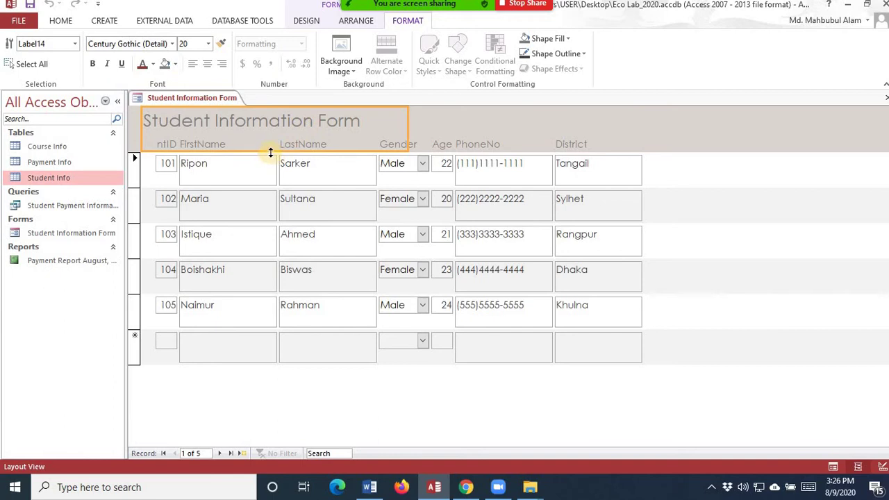
drag(271, 153, 272, 132)
click(179, 139)
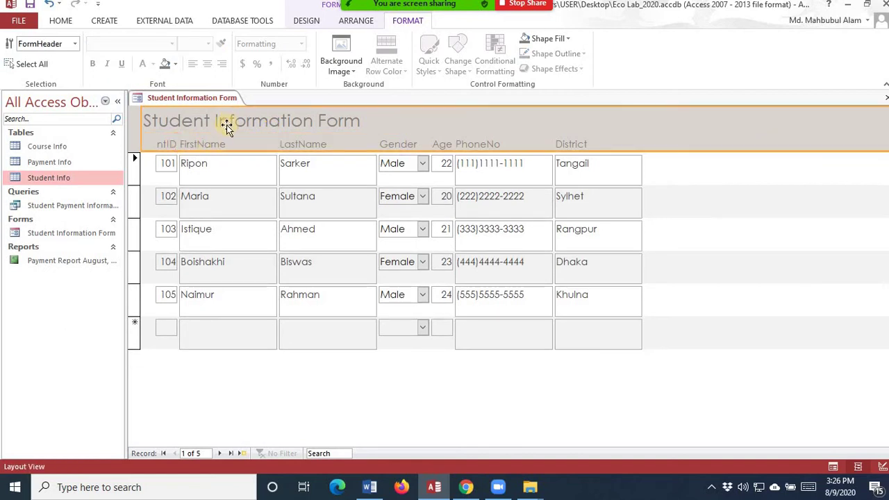
click(227, 125)
click(208, 145)
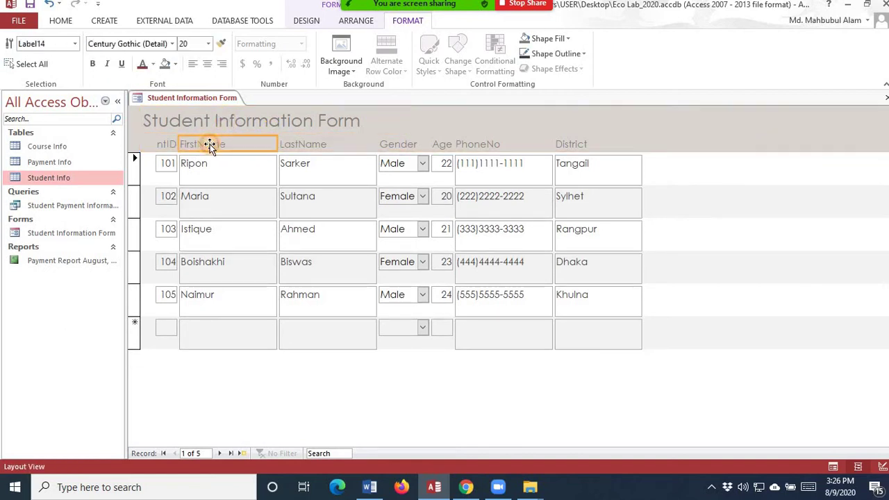
click(172, 144)
click(258, 130)
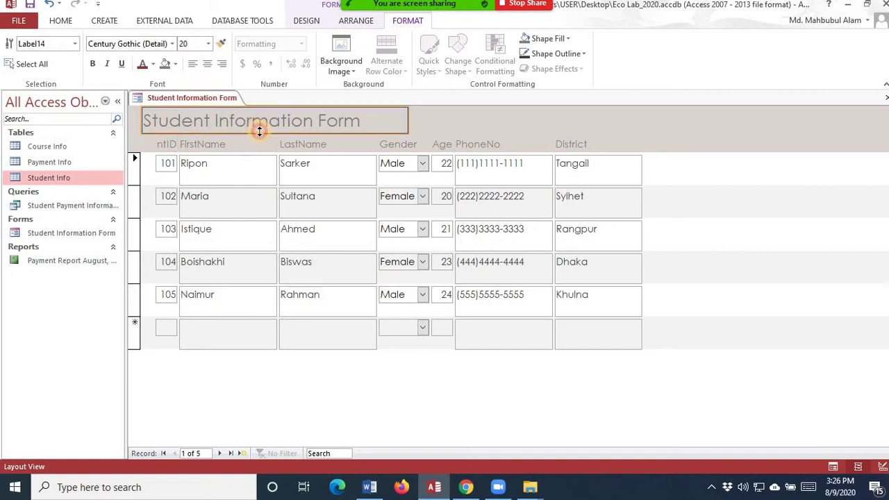
- Edit the title text to read 'SAU Students' Information Form'
click(259, 131)
key(Escape)
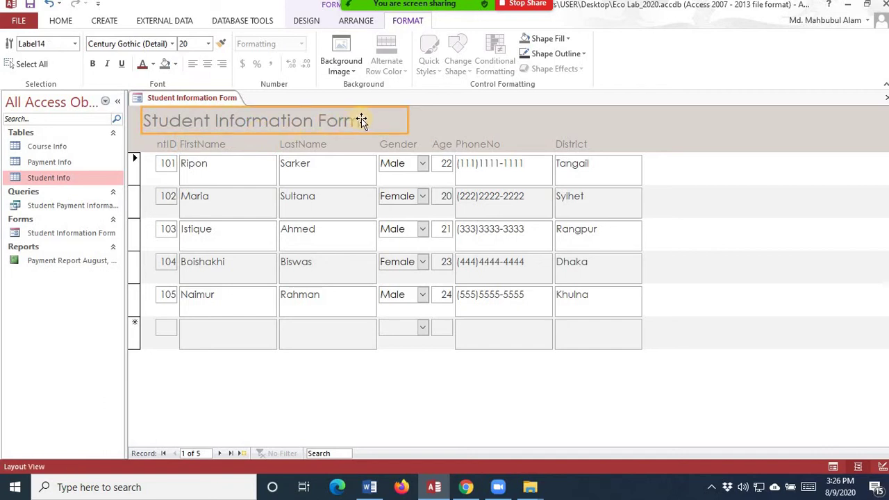
click(362, 119)
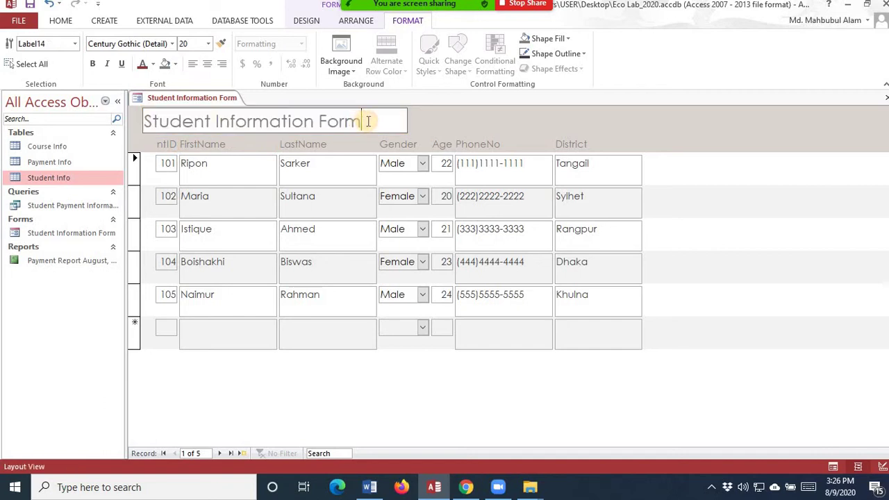
click(147, 121)
text(SA)
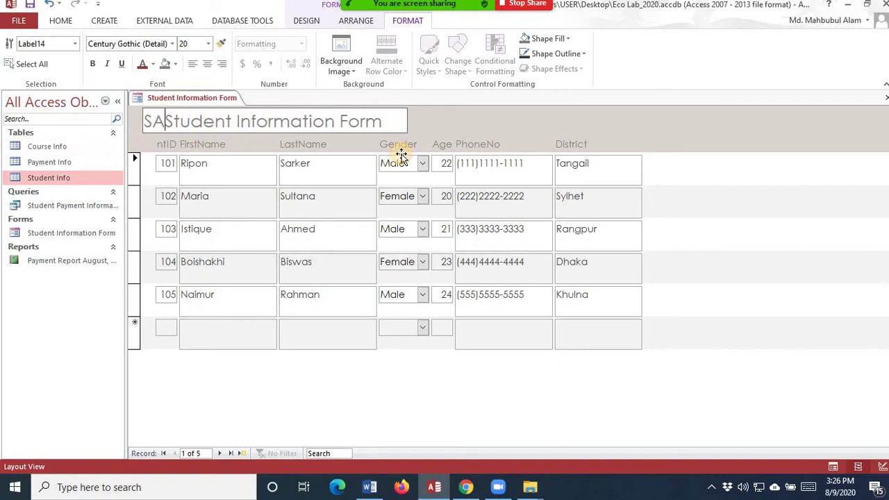
text(U)
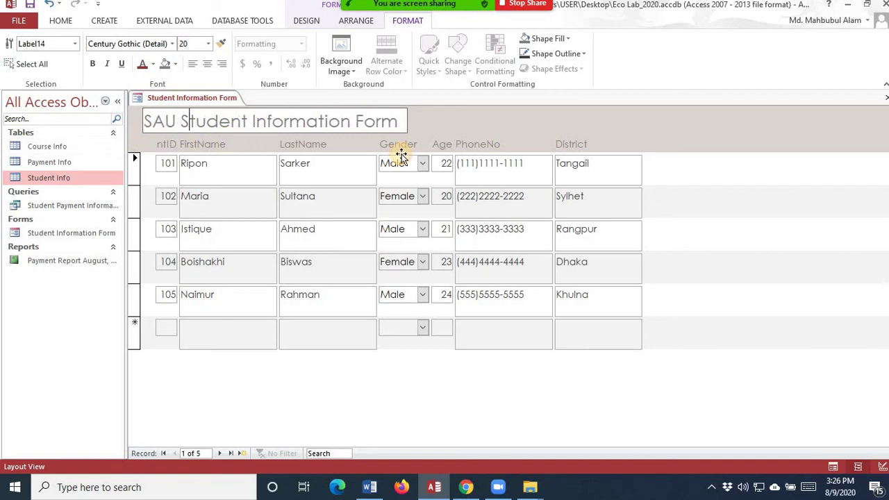
key(Right)
key(Right)
key(Right)
key(Right)
key(Right)
key(Right)
key(Right)
text(s)
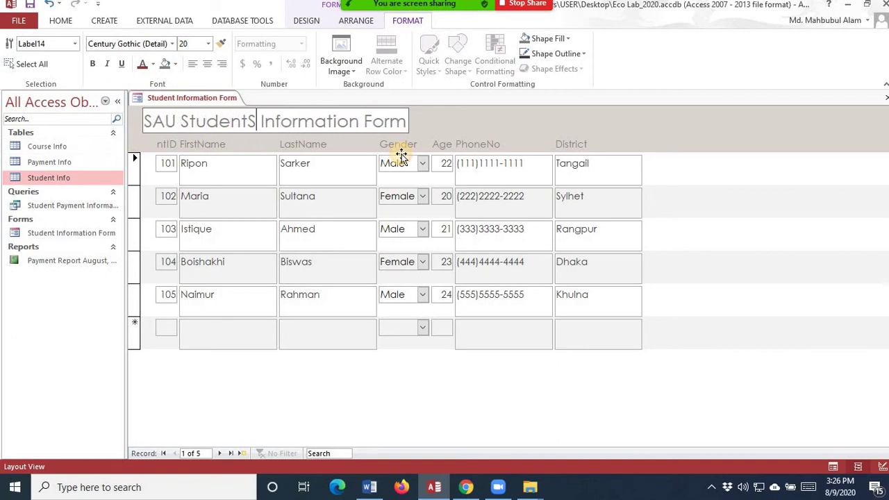
text(')
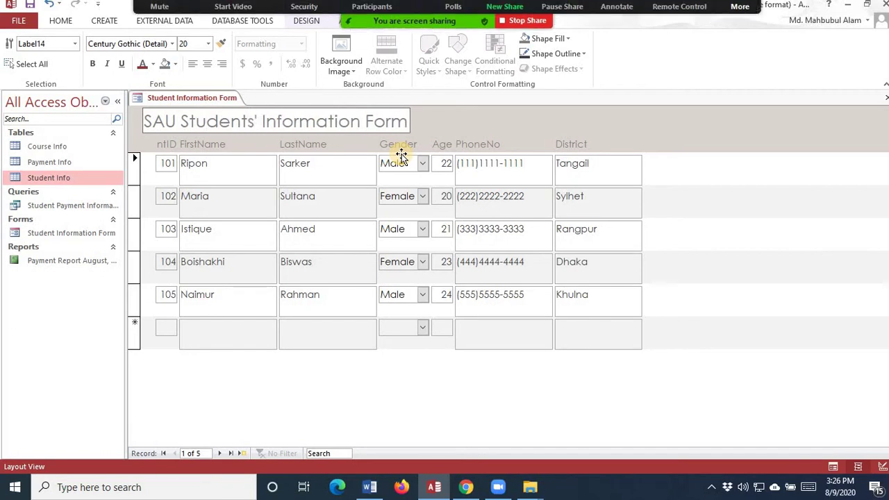
click(420, 130)
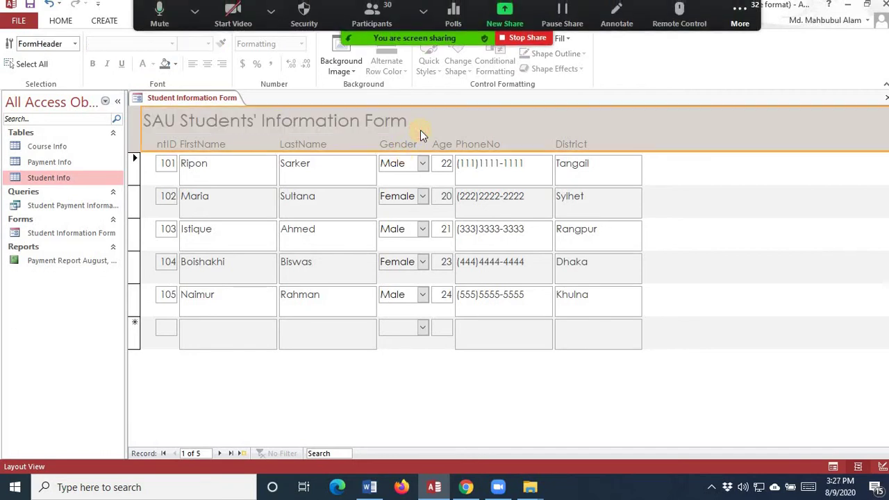
- Rename the FirstName column header to 'First Name'
click(201, 142)
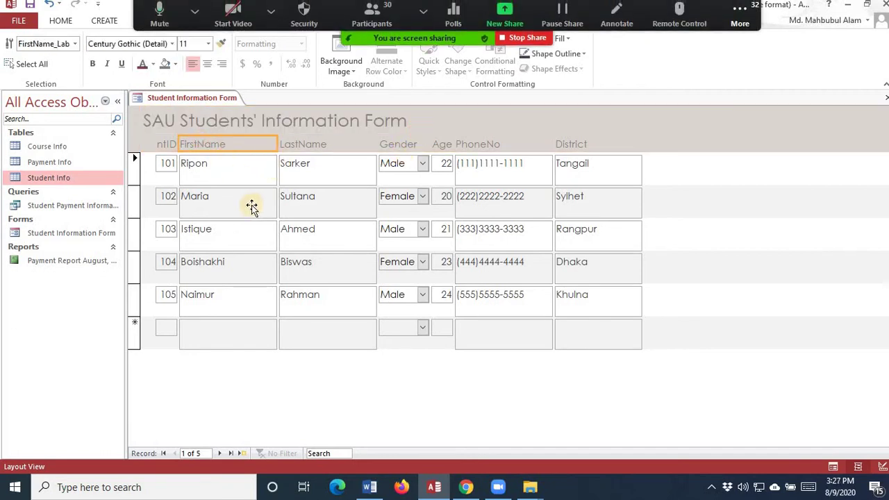
double_click(198, 144)
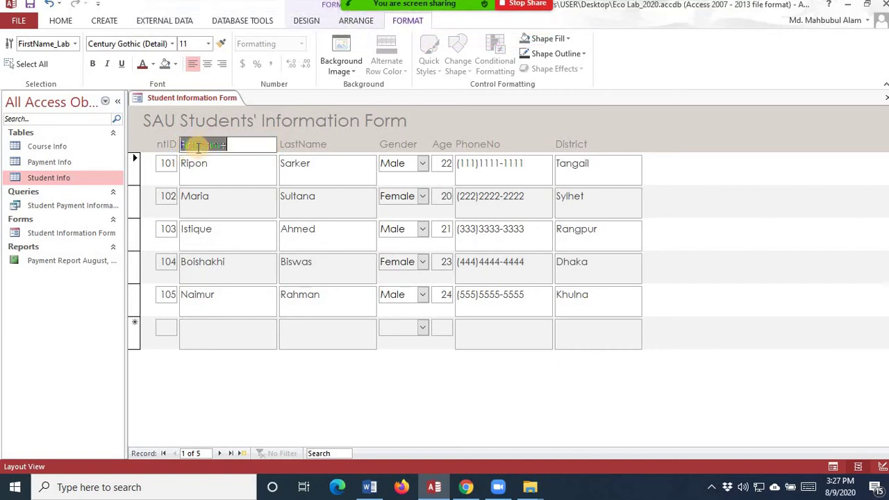
click(200, 146)
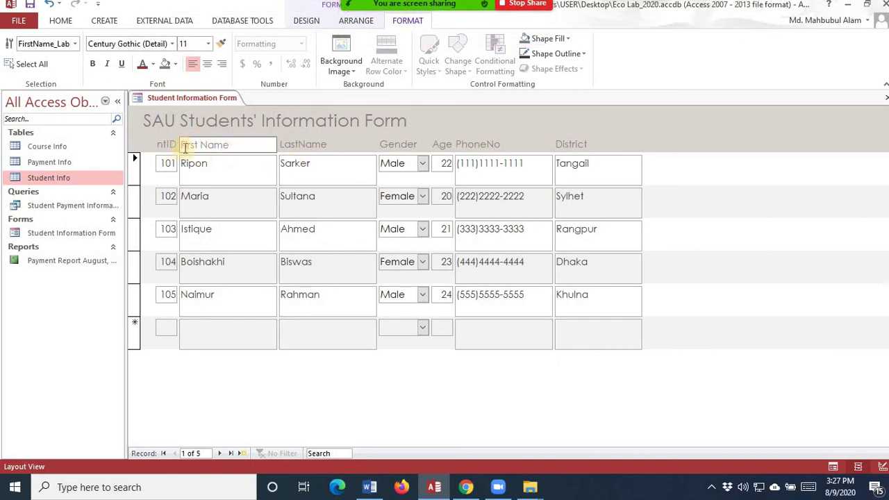
click(248, 153)
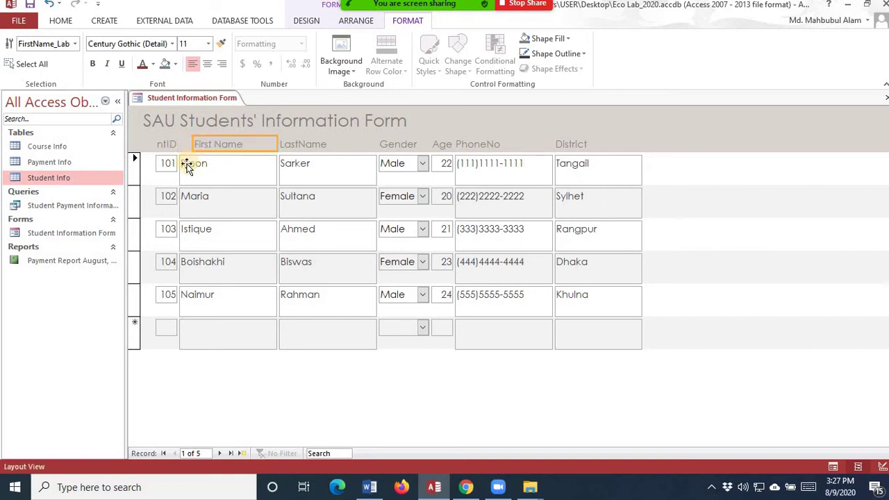
- Narrow the first-name field column and widen the StudentID header
click(179, 165)
drag(178, 165, 194, 166)
click(166, 149)
drag(157, 143, 200, 146)
click(207, 149)
click(209, 164)
- Rename the StudentID and LastName headers to 'Student ID' and 'Last Name'
click(177, 144)
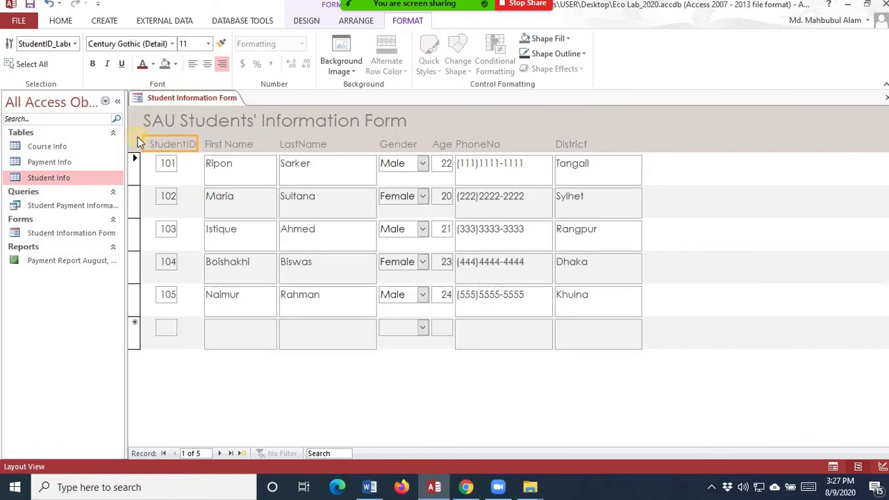
click(144, 139)
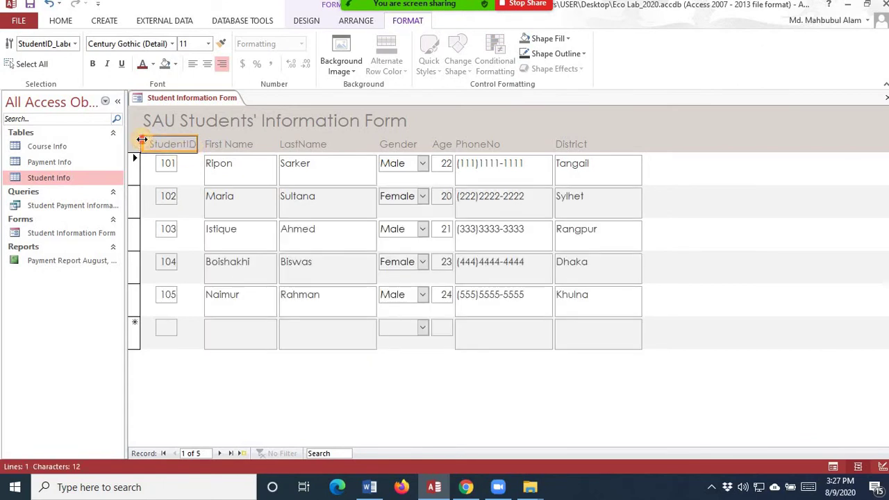
click(188, 146)
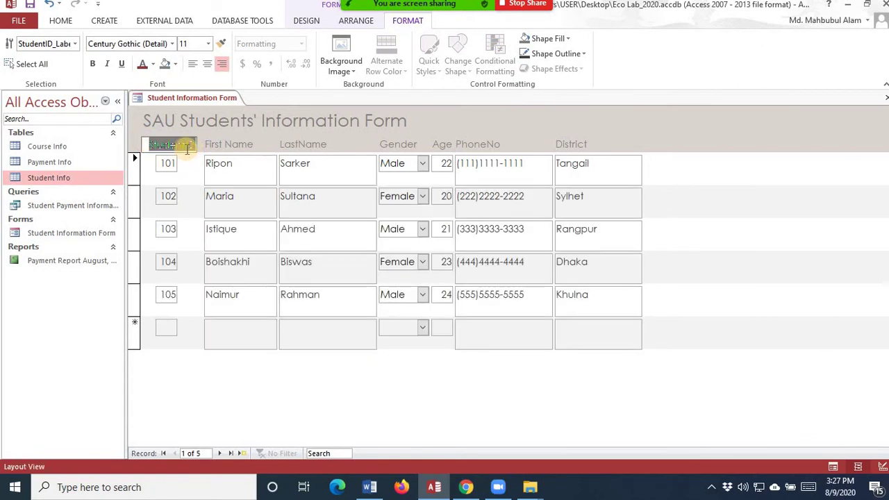
click(186, 145)
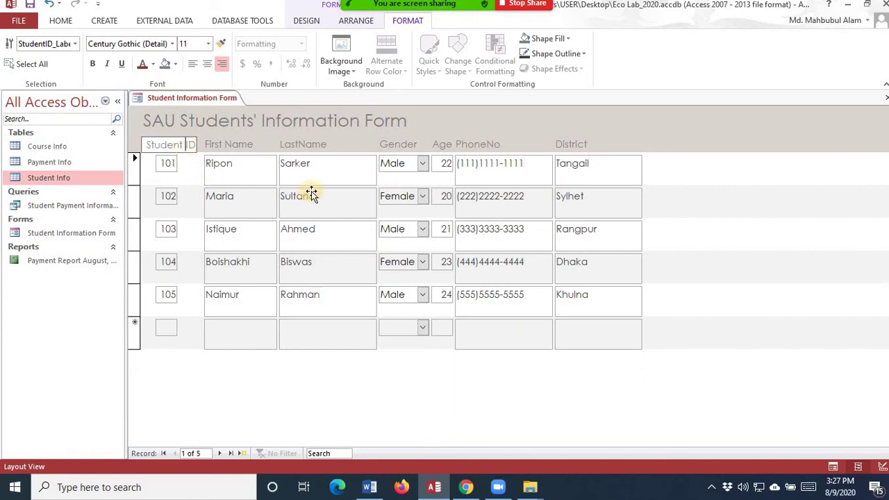
click(306, 146)
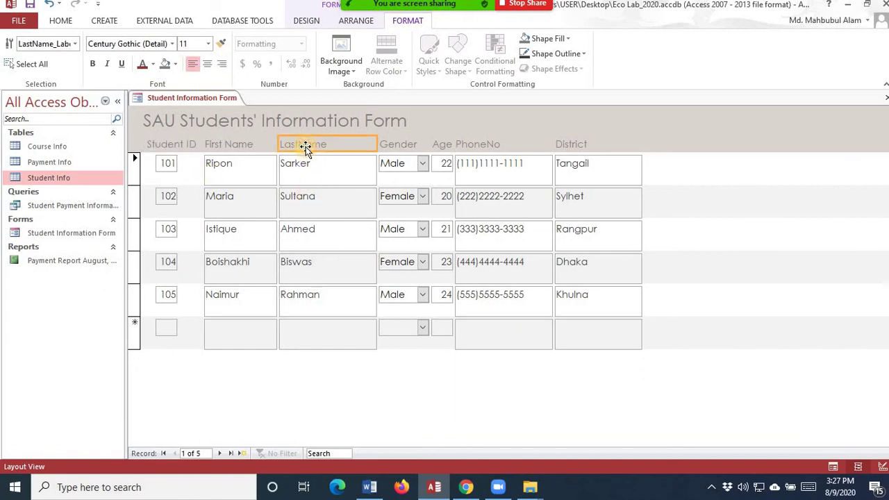
click(297, 145)
click(303, 146)
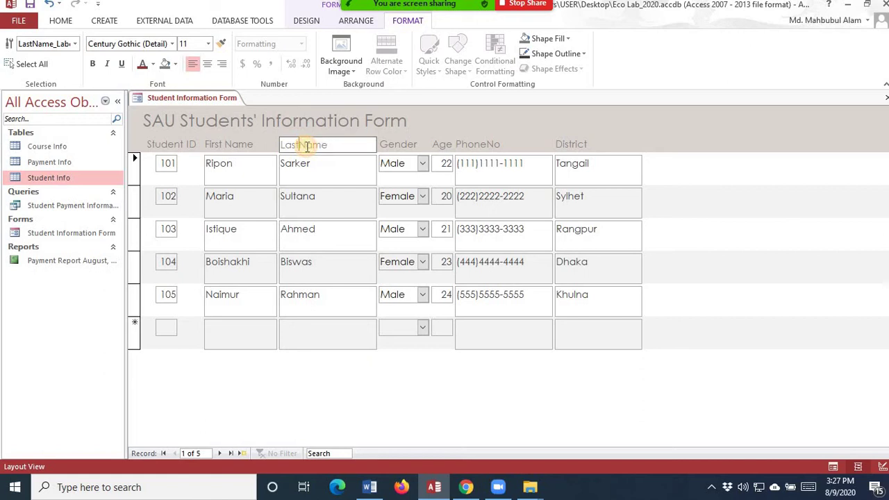
click(375, 146)
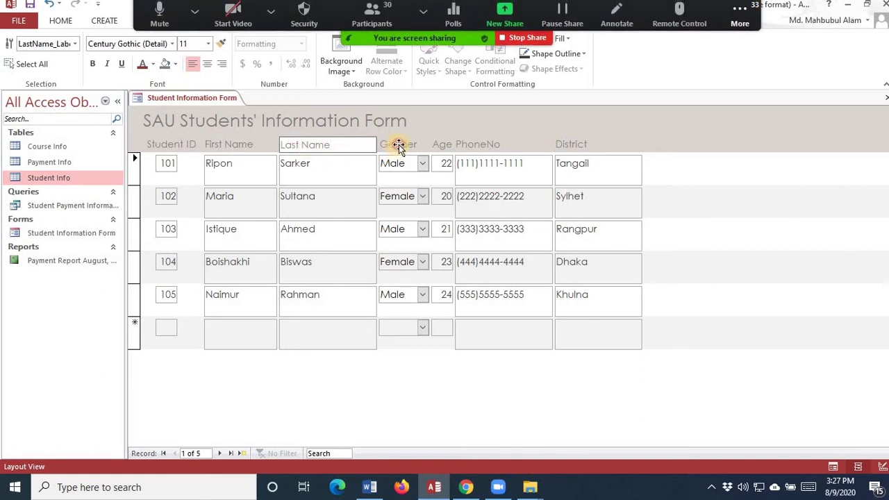
- Check the Gender, Age, PhoneNo and District headers, then clear the selection
click(400, 144)
click(444, 144)
click(478, 145)
click(568, 147)
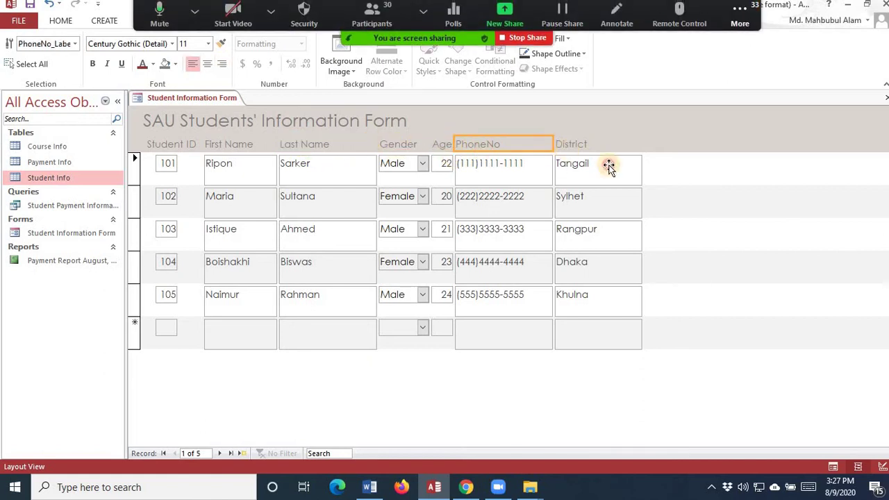
click(735, 363)
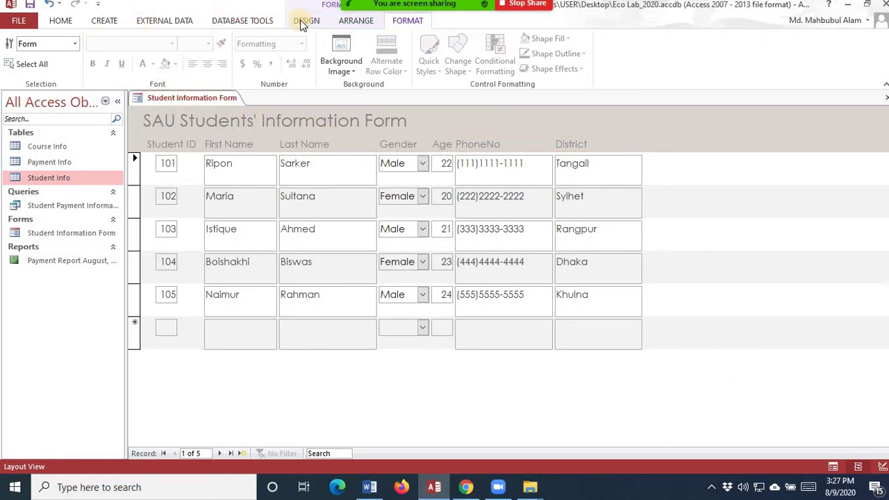
- Apply the purple Office theme to the form
click(309, 22)
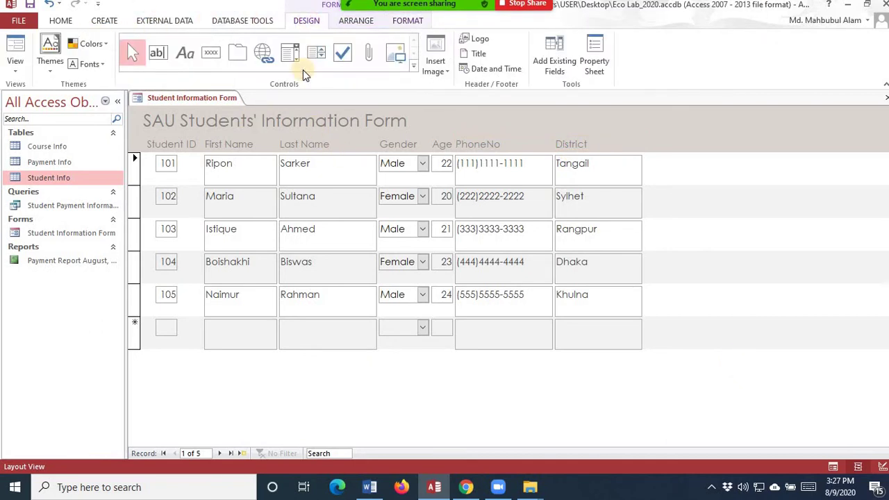
click(55, 69)
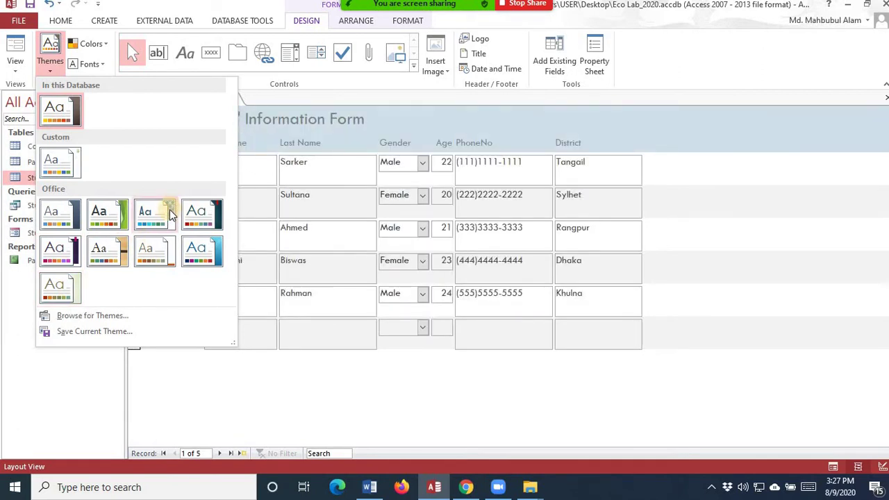
click(60, 255)
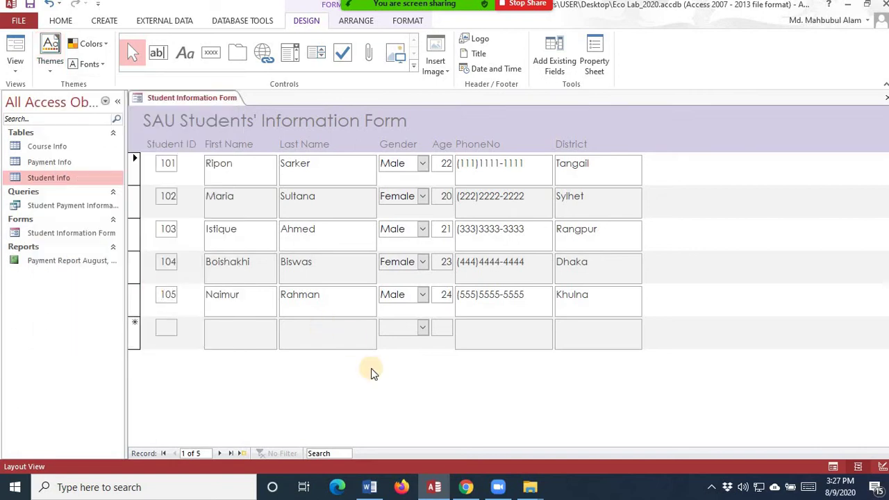
- Set the theme colours to Red and the theme fonts to Candara
click(104, 44)
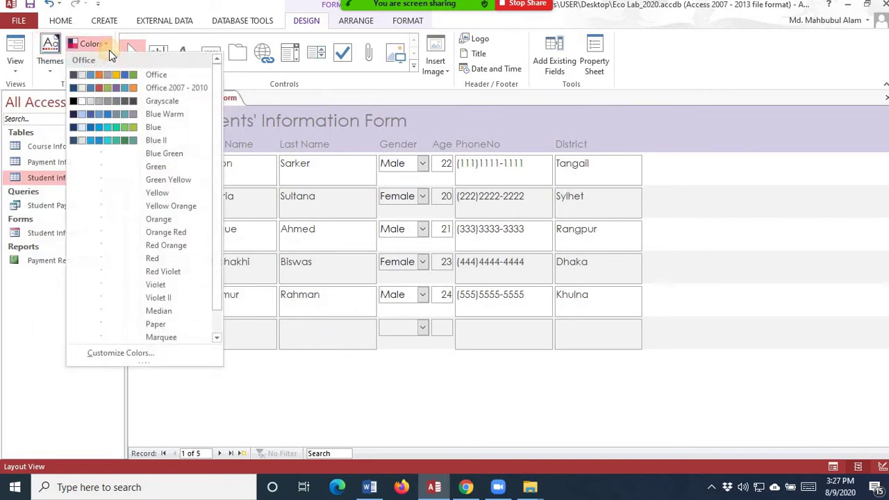
click(107, 259)
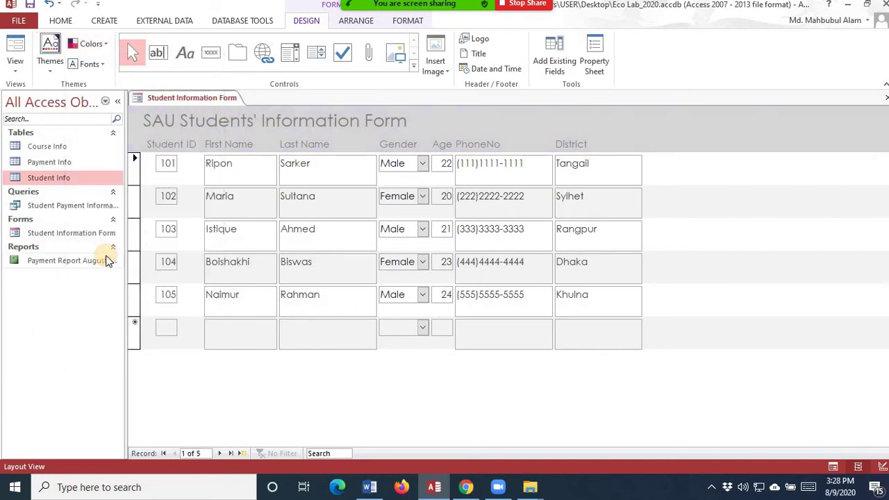
click(97, 44)
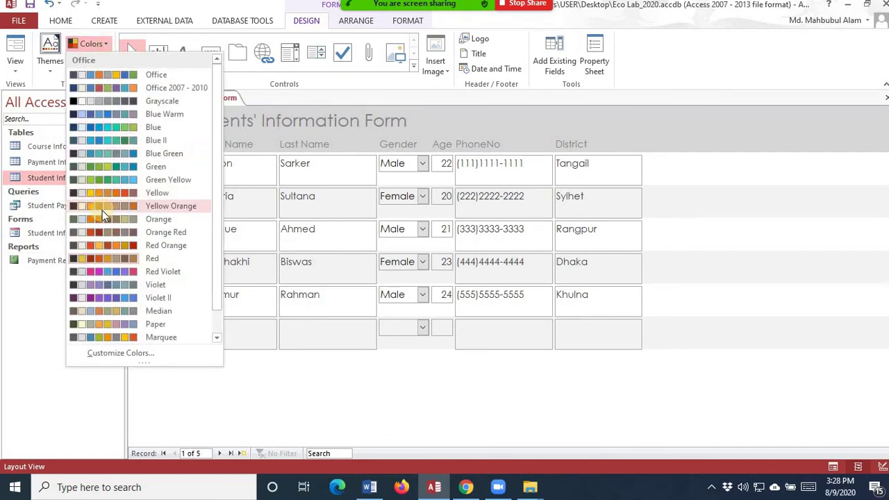
click(119, 257)
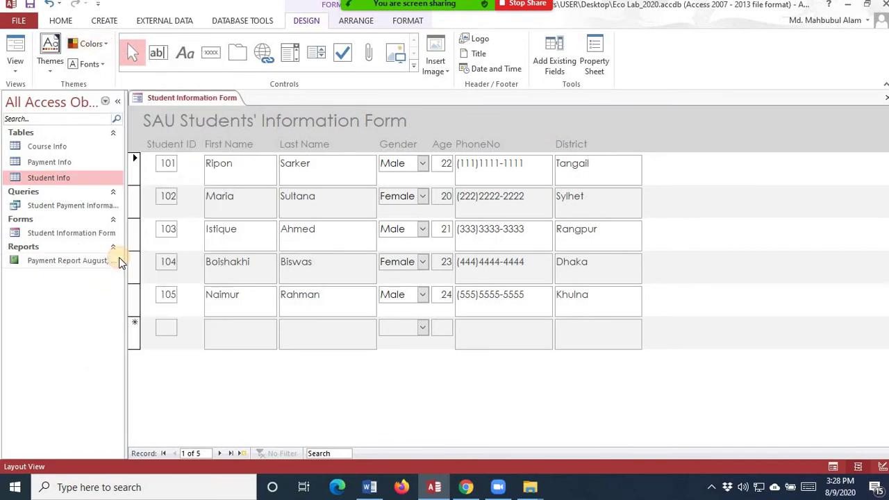
click(102, 65)
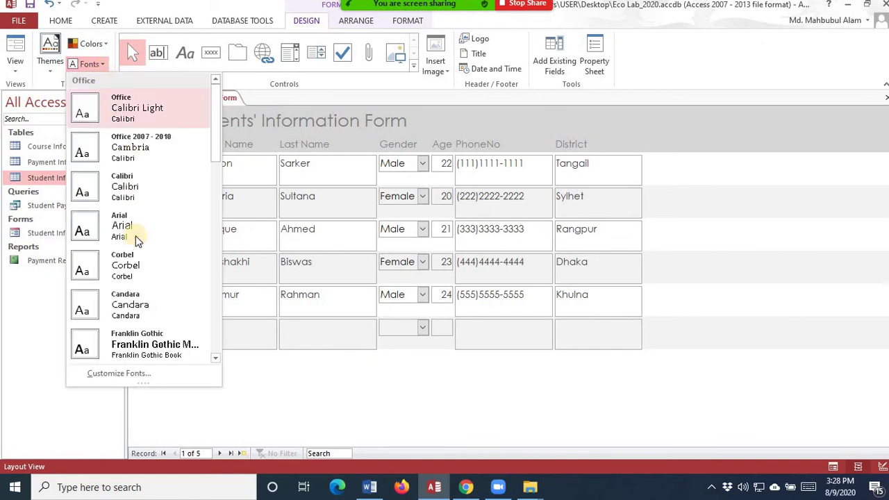
click(136, 308)
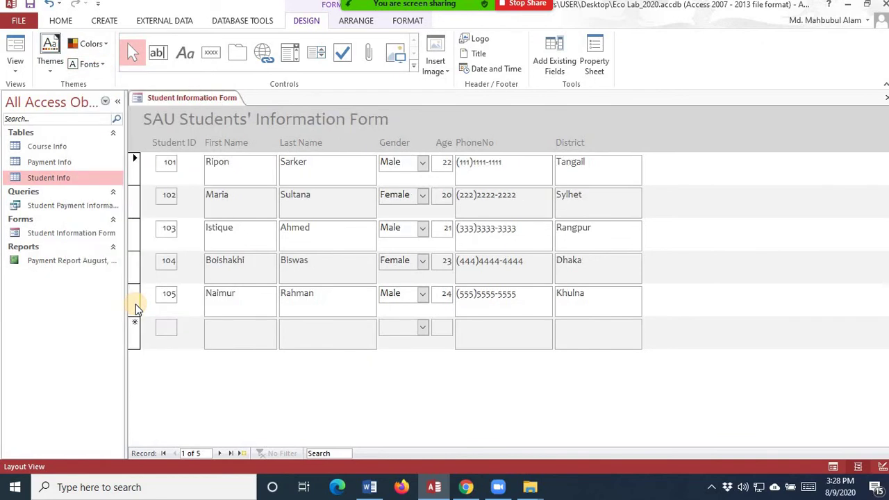
- Make the form title bold with a dark red font colour
click(234, 122)
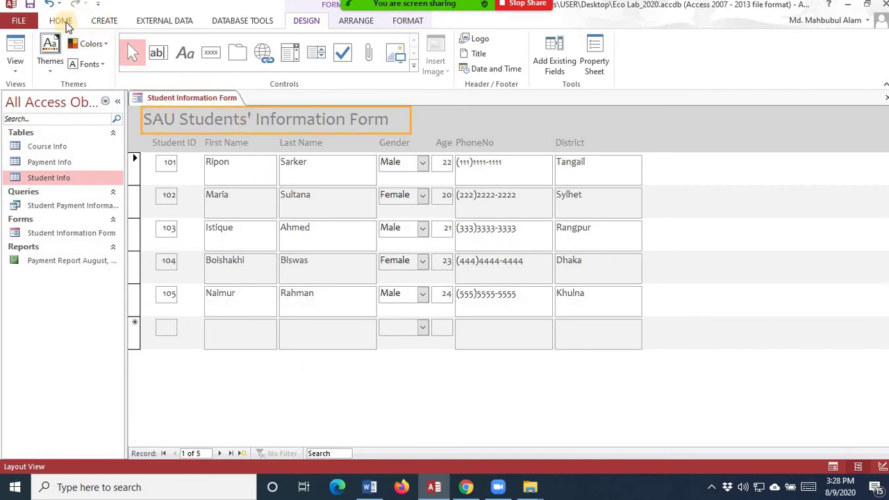
click(61, 21)
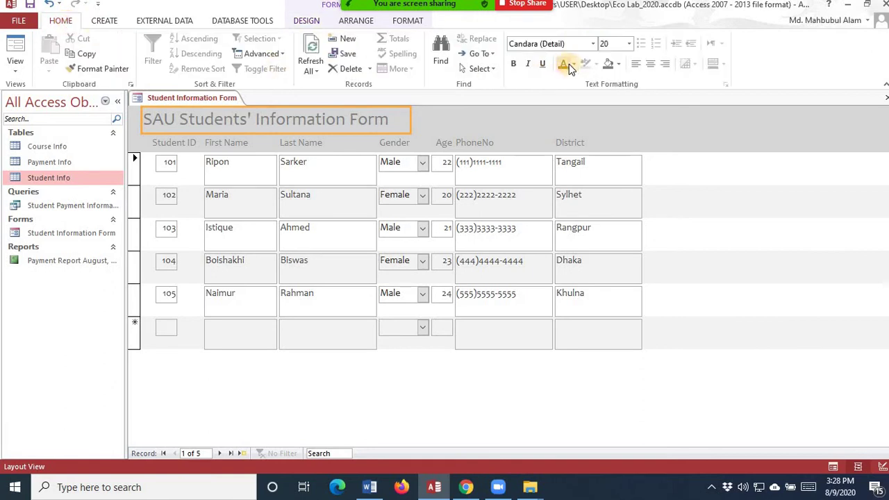
click(514, 63)
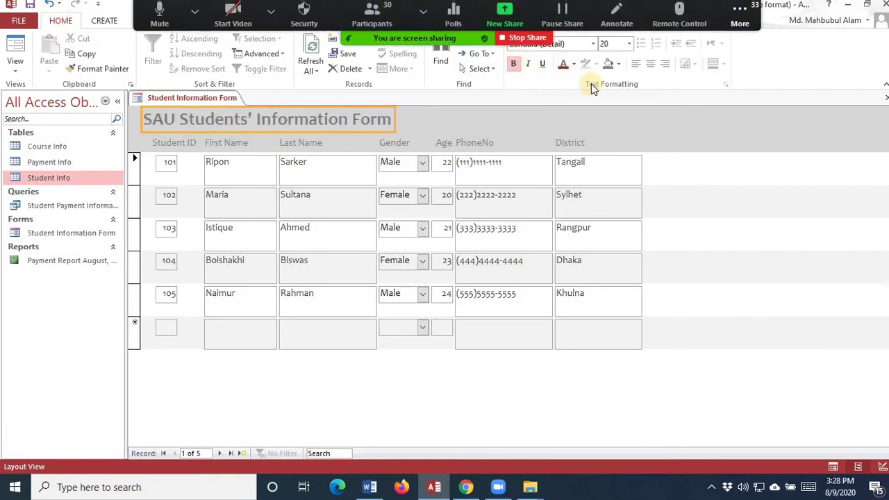
click(564, 65)
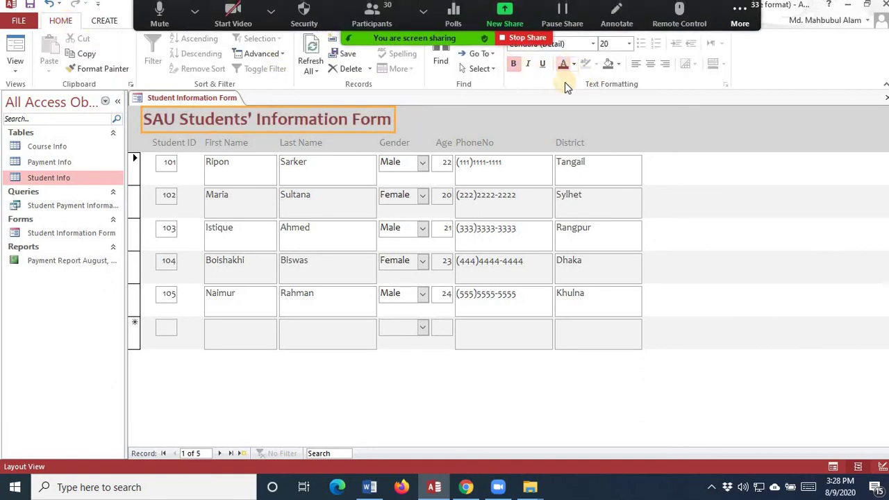
- Make all seven column headers, Student ID through District, bold and dark red
click(193, 142)
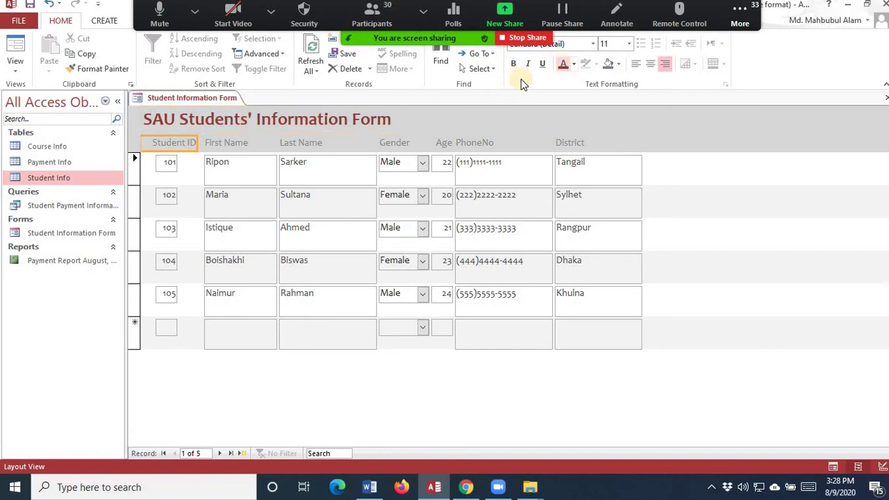
shift+click(242, 143)
shift+click(306, 147)
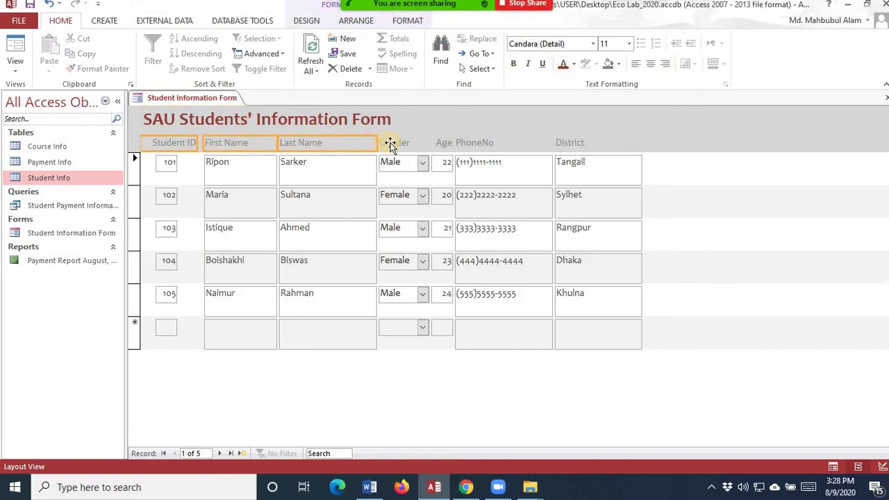
shift+click(442, 143)
shift+click(535, 141)
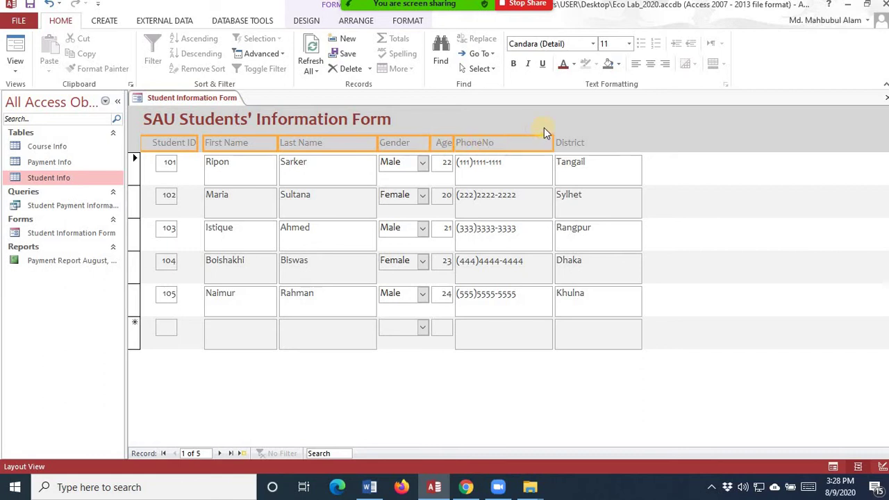
shift+click(561, 141)
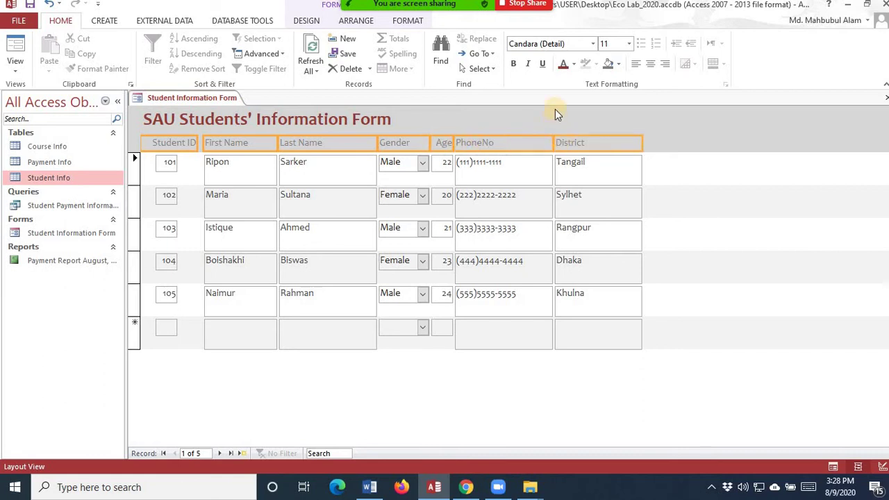
click(515, 64)
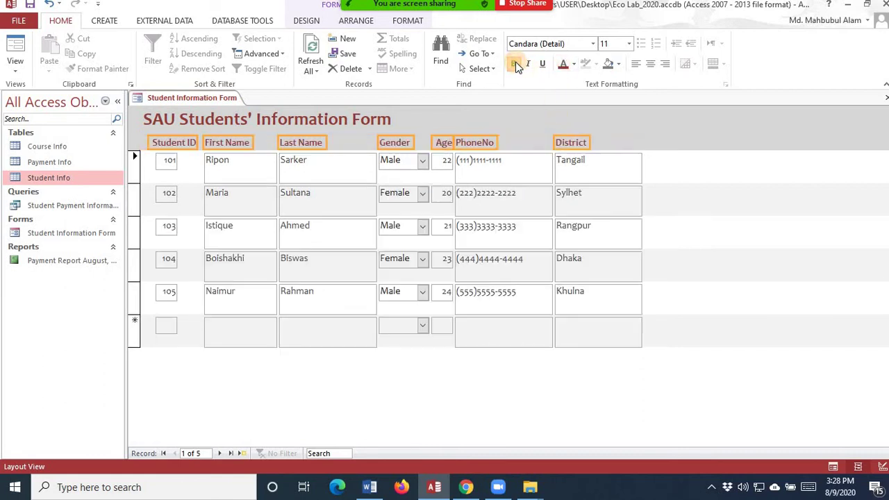
click(735, 245)
click(183, 142)
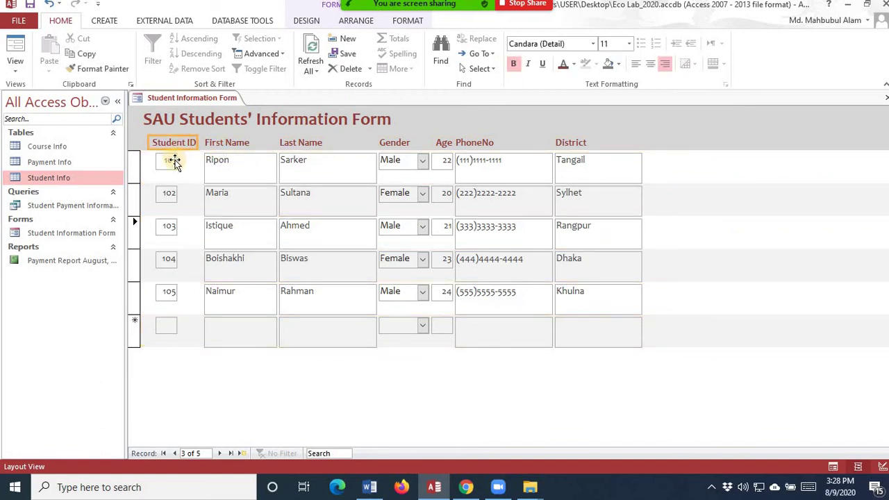
- Widen the Student ID boxes and shorten the First Name and Last Name boxes
click(174, 160)
drag(177, 160, 193, 160)
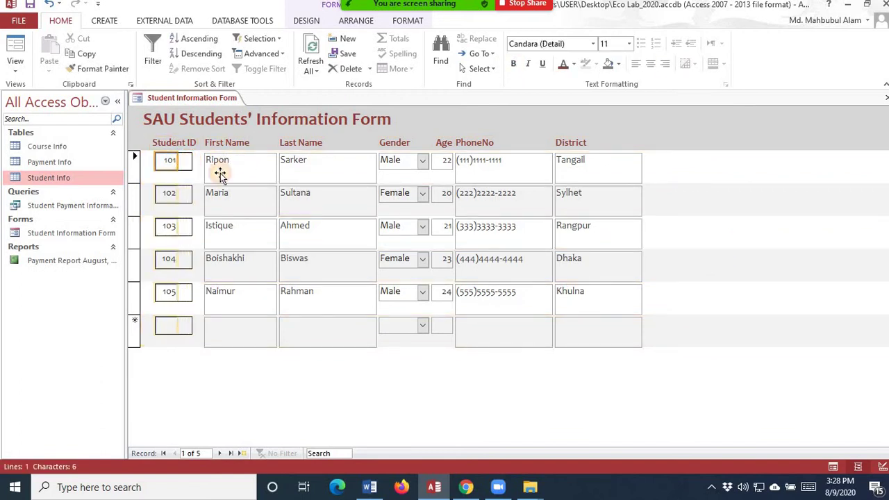
click(247, 179)
drag(246, 182, 246, 176)
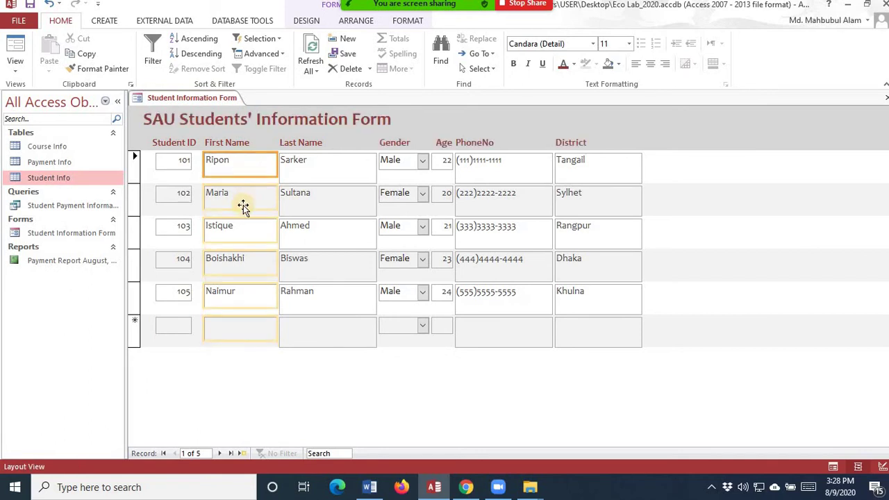
click(332, 183)
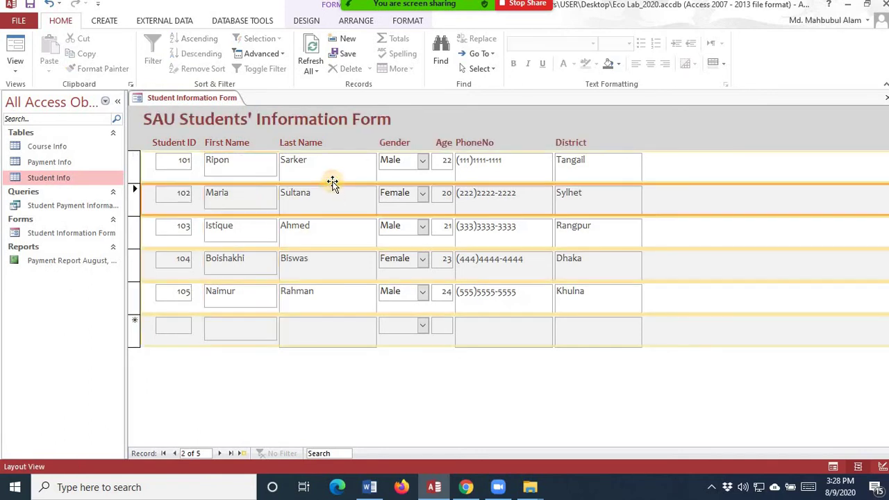
drag(327, 183, 324, 178)
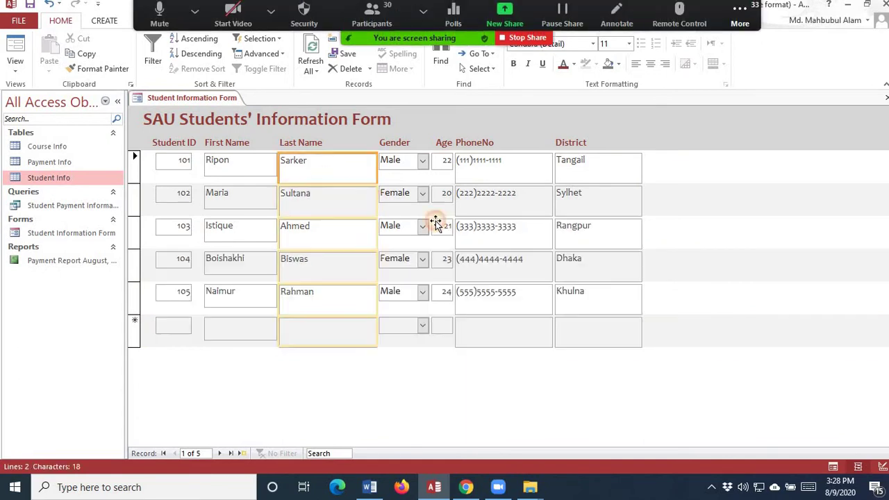
click(867, 278)
click(318, 170)
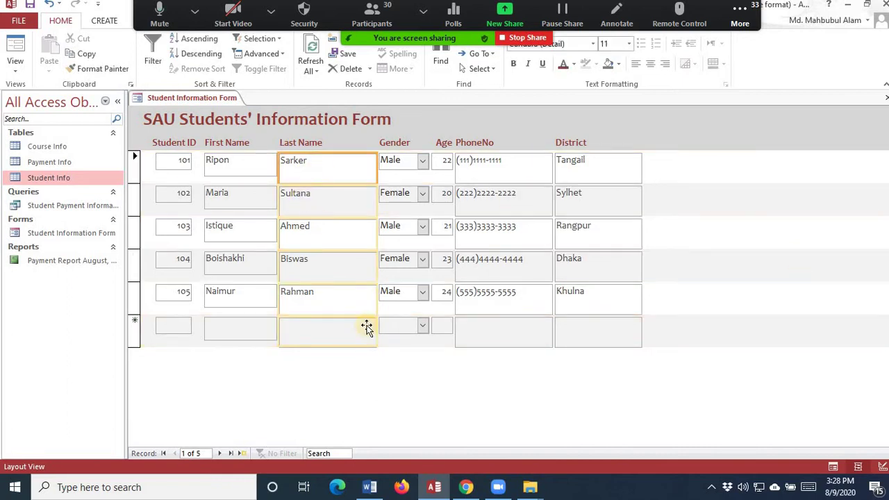
click(335, 314)
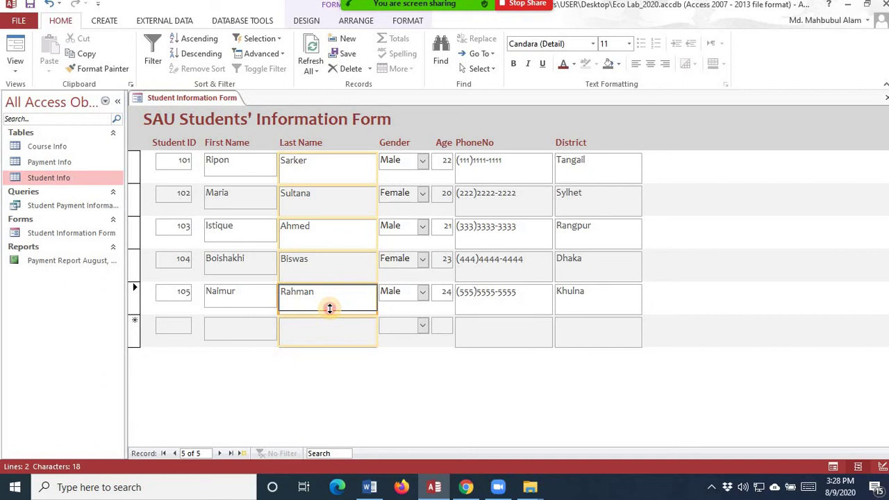
drag(330, 310, 330, 306)
click(437, 383)
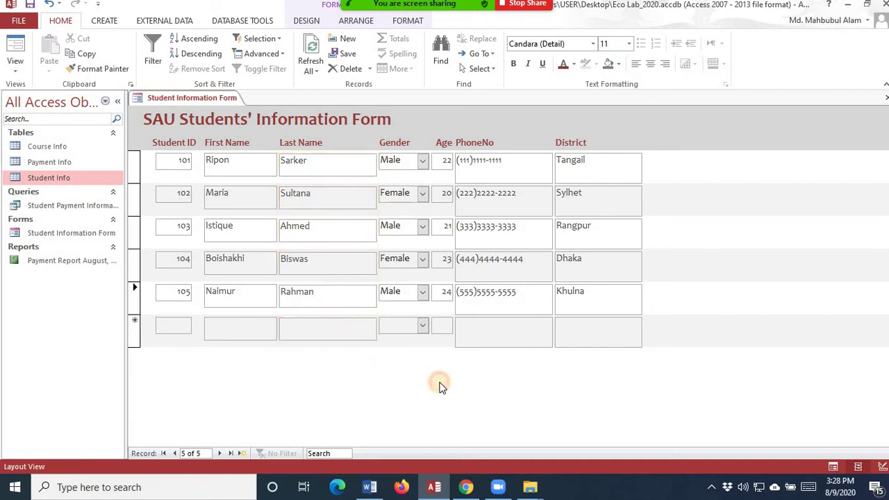
- Shorten the PhoneNo and District boxes so the record rows sit tighter
click(520, 303)
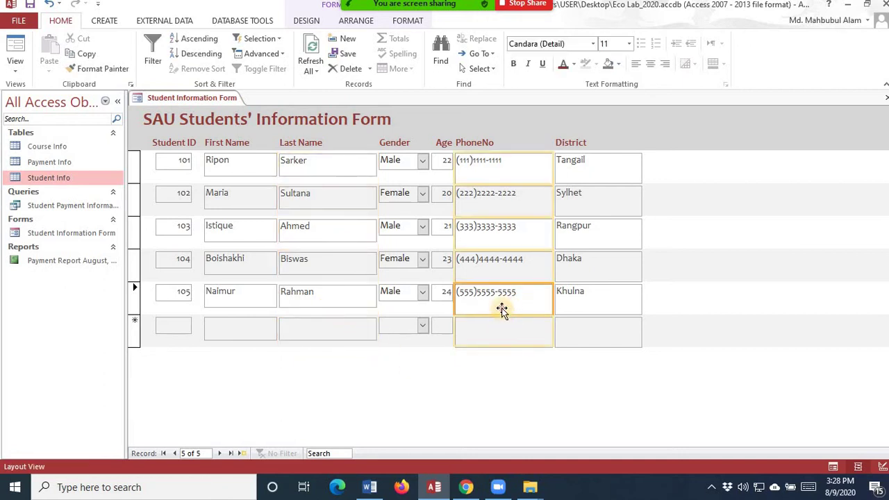
mouse_move(502, 314)
mouse_down()
mouse_move(502, 298)
mouse_move(504, 306)
mouse_up()
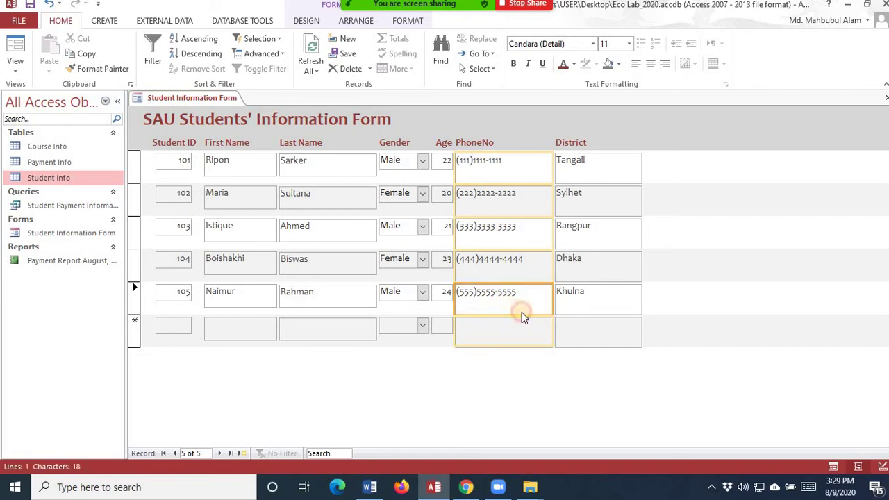
click(599, 310)
drag(594, 316, 593, 307)
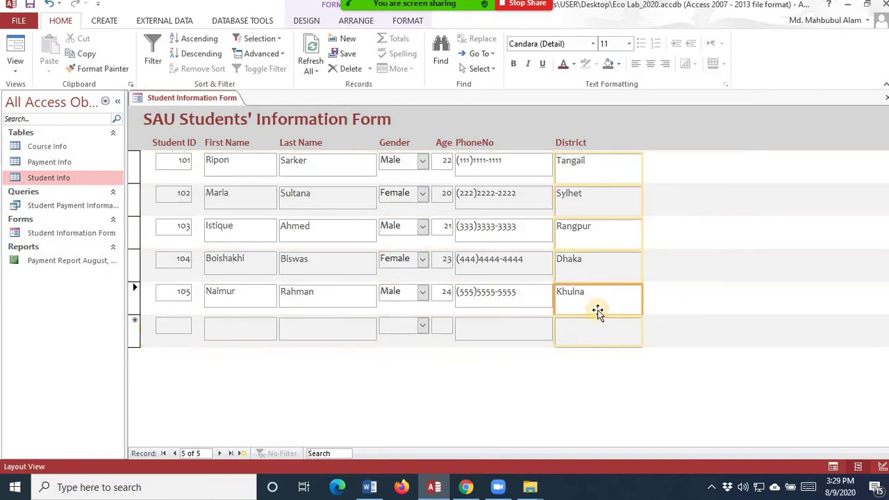
click(596, 311)
drag(596, 311, 596, 299)
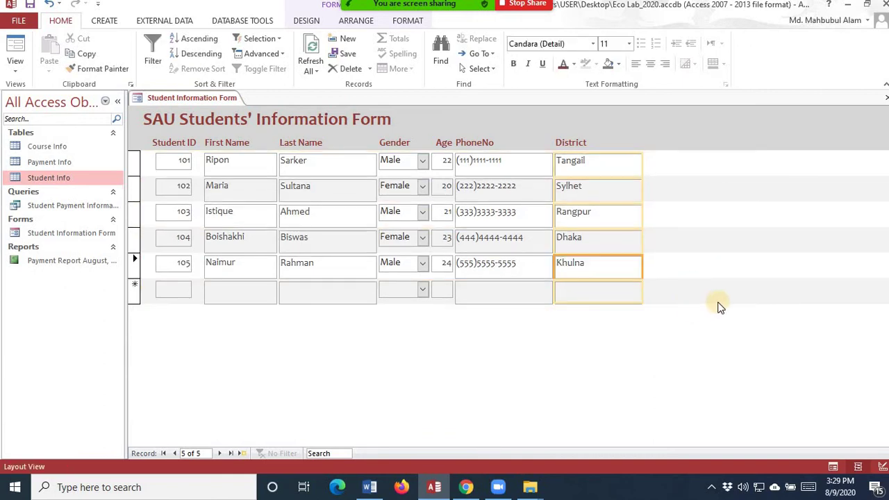
click(700, 353)
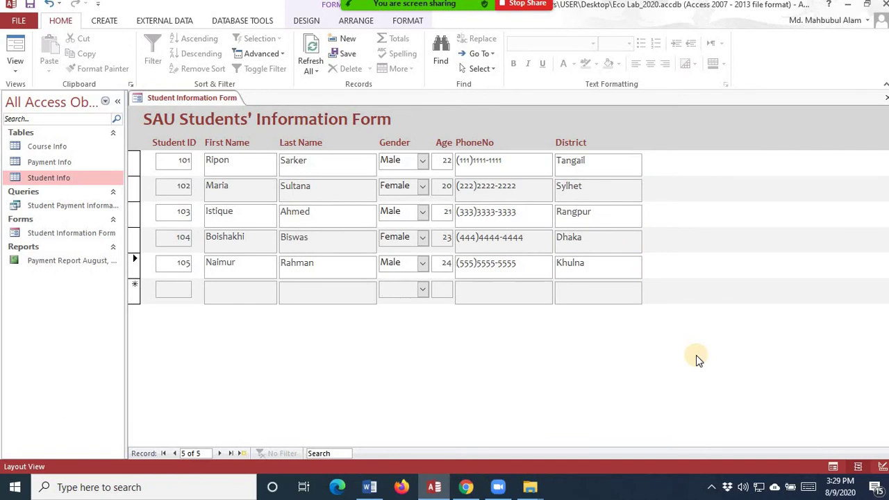
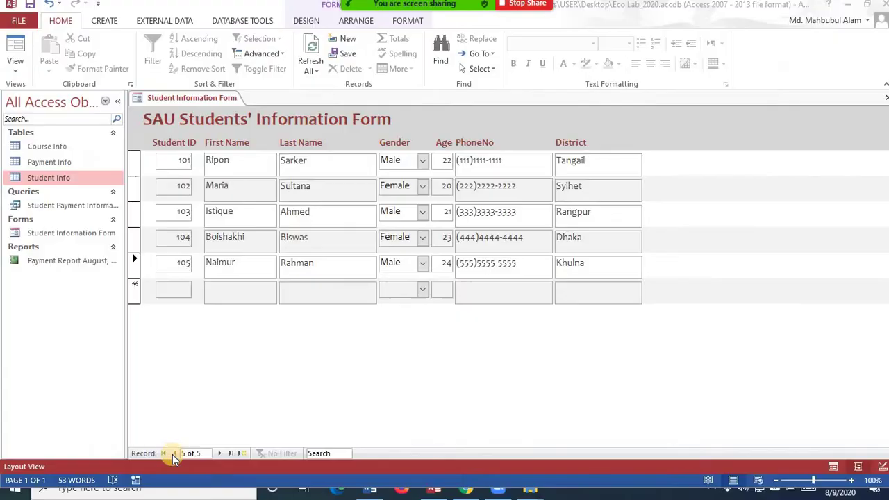
- Step back through the student records, then forward to the last one
click(176, 456)
click(175, 456)
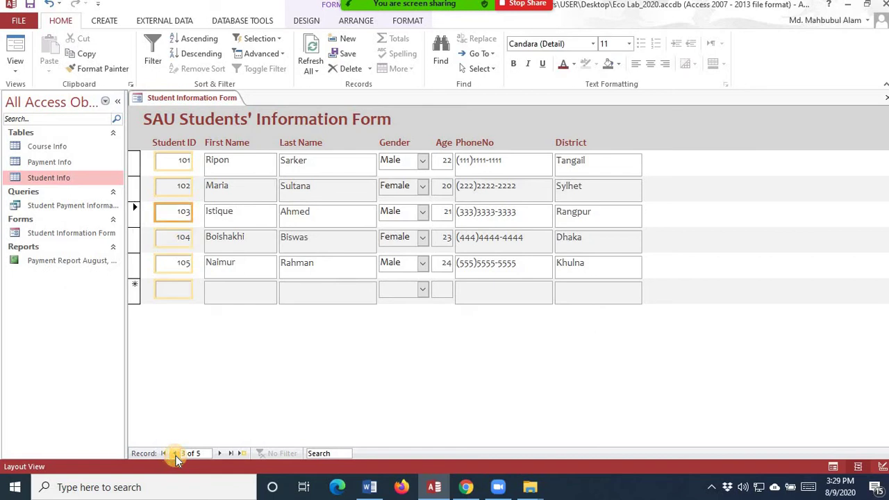
click(176, 455)
click(176, 456)
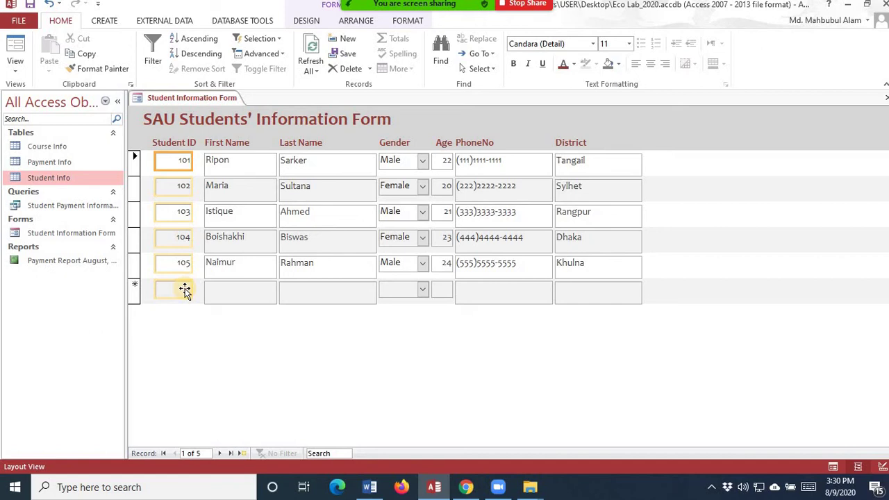
click(219, 456)
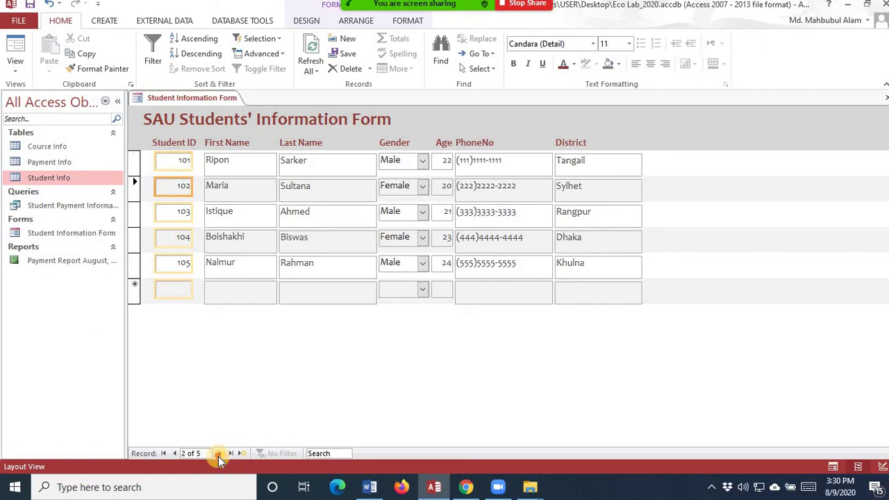
click(218, 457)
click(218, 457)
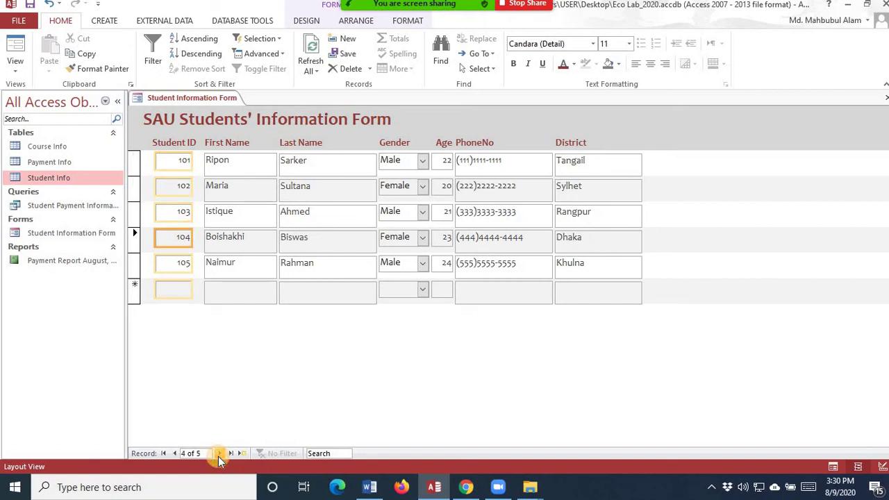
click(218, 456)
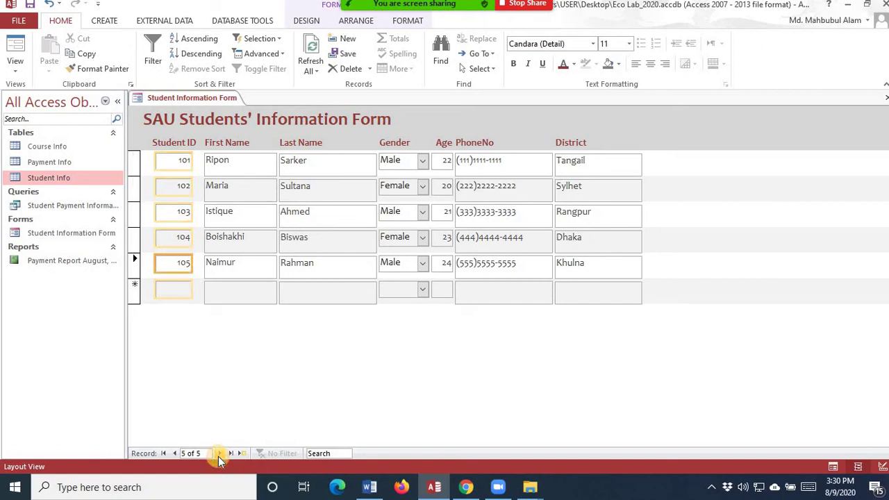
- Return to the first record, then move to a blank new record and open the View options
click(177, 454)
click(176, 454)
click(176, 454)
click(177, 453)
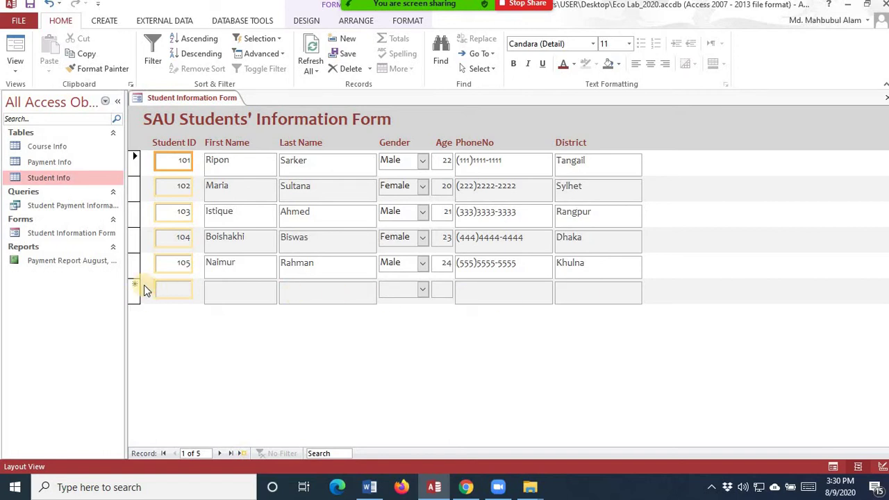
click(242, 453)
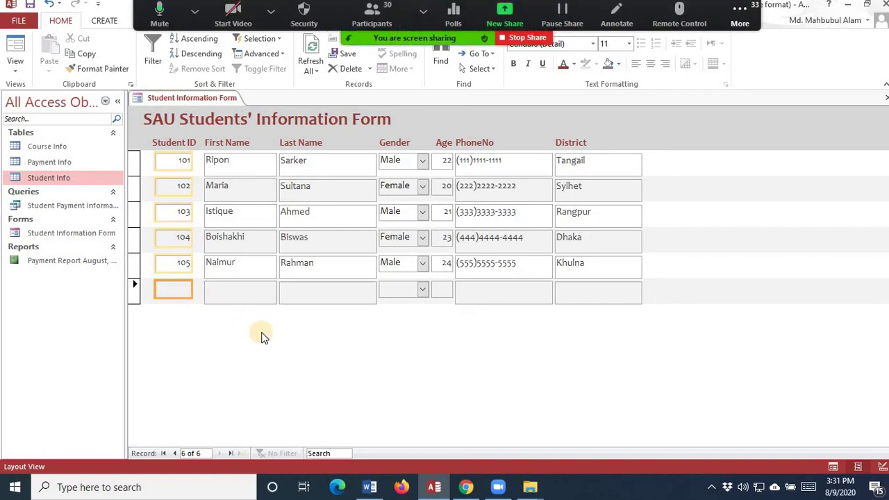
click(16, 62)
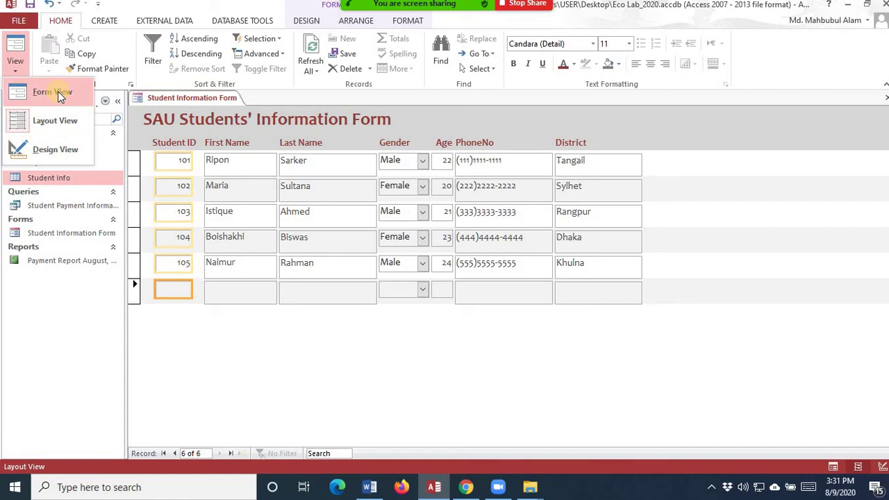
- Switch to Form View and enter student ID 106 with the student's first and last name
click(58, 91)
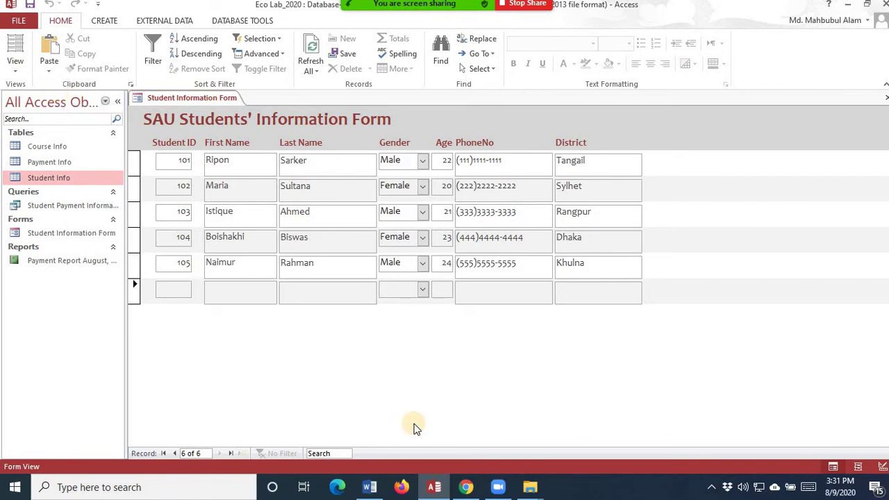
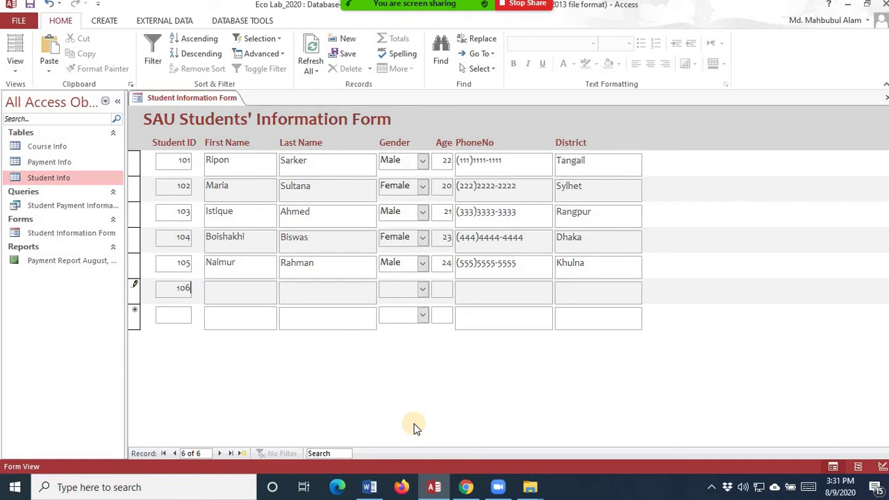
key(Tab)
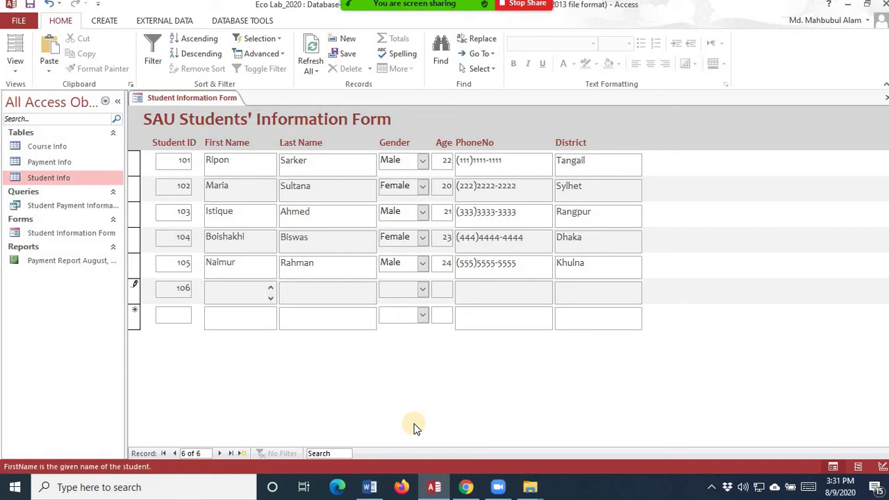
key(Tab)
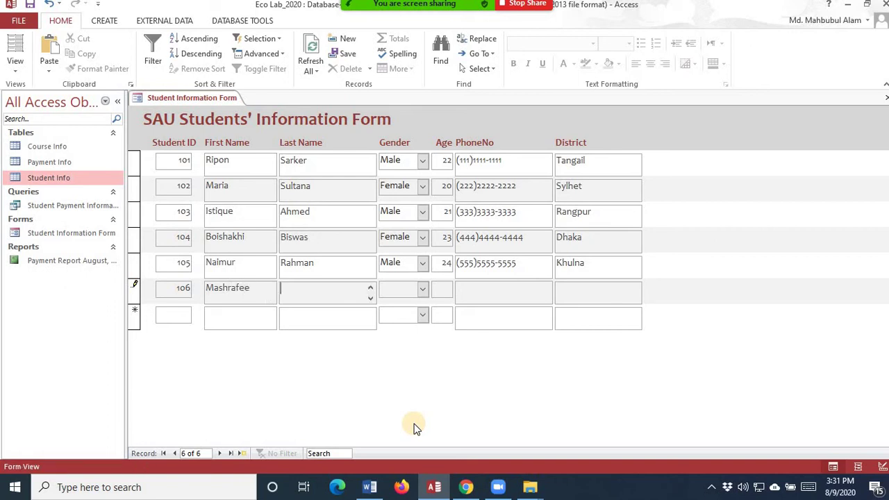
- Set gender Male, age 32, the phone number and district Narail
key(Tab)
text(m)
key(Tab)
text(32)
text(6666666666)
key(Tab)
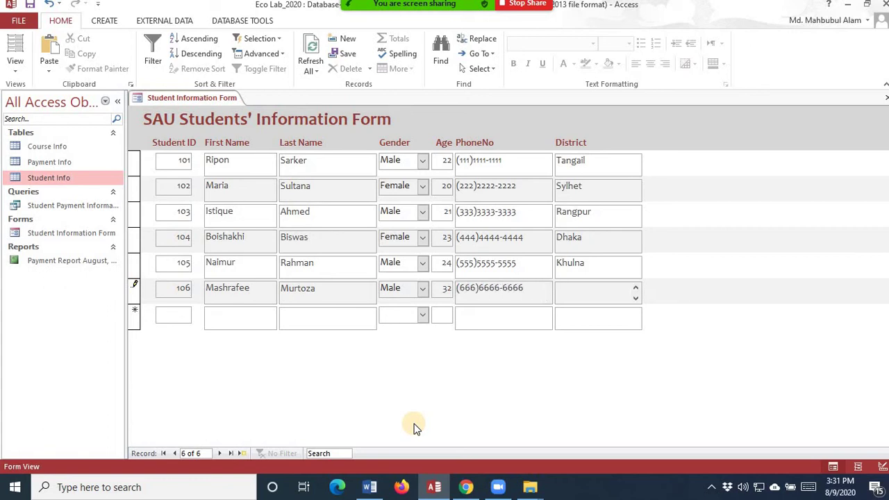
text(Narail)
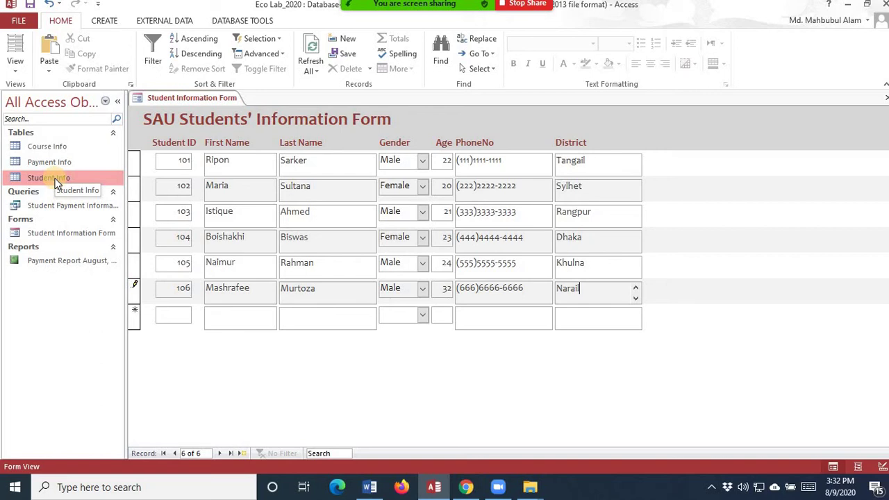
- Save record 106 and reopen the Student Info table
double_click(56, 180)
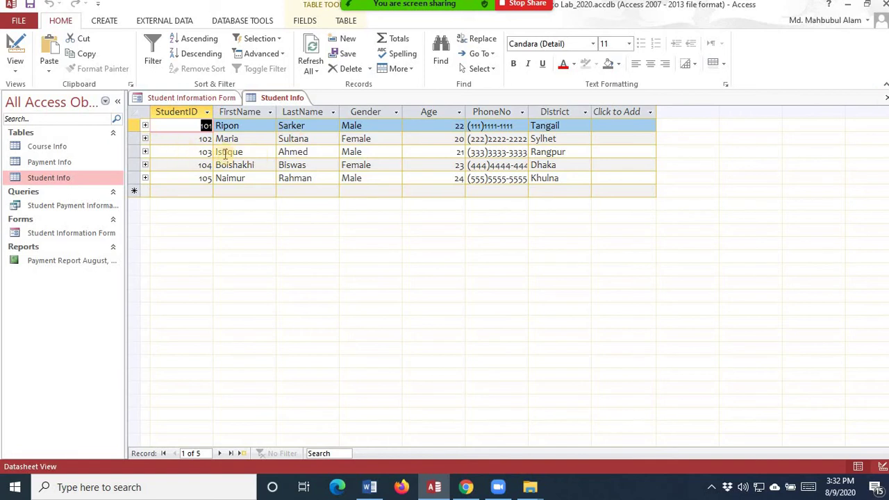
click(885, 102)
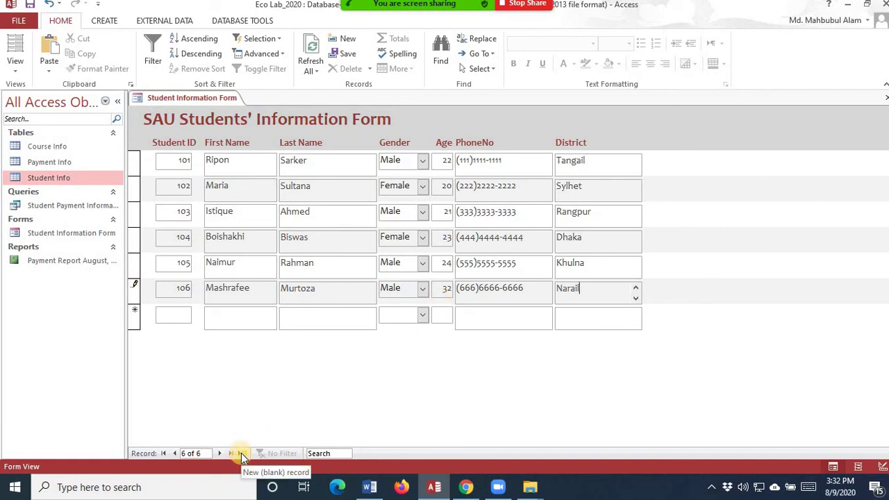
click(31, 6)
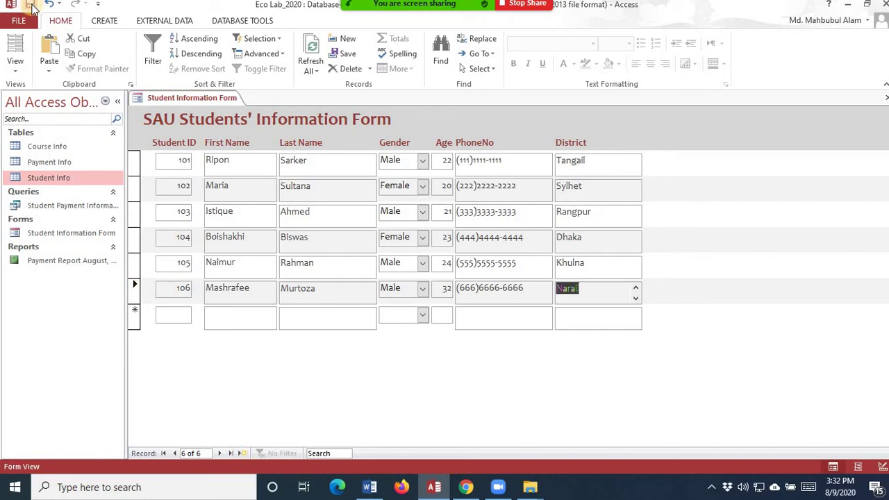
click(67, 181)
double_click(67, 181)
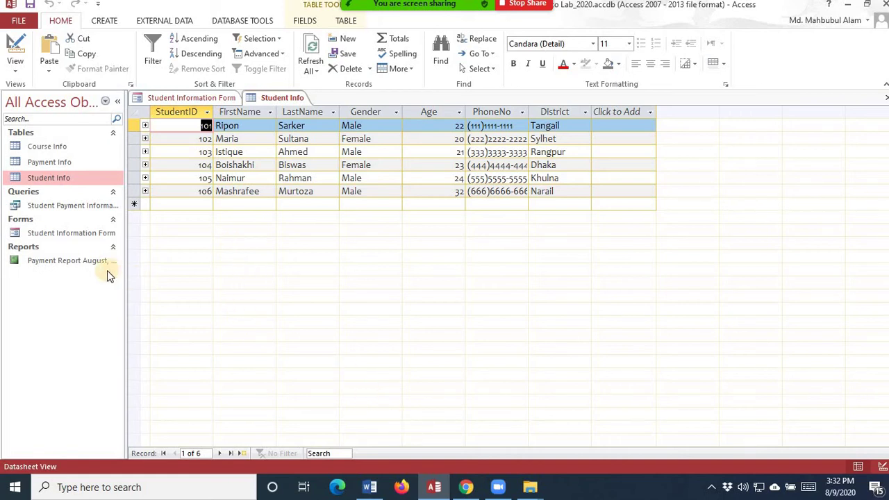
- Check the 106 row in the Student Info table, then go back to the form
click(179, 97)
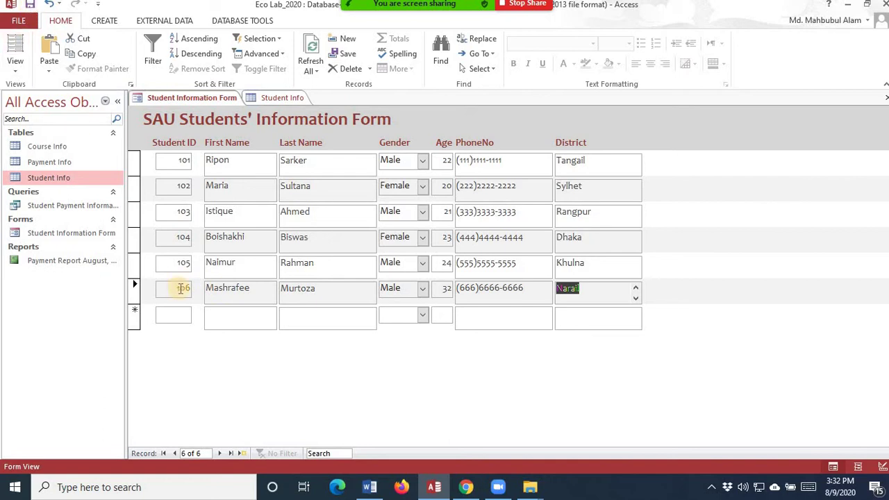
click(273, 97)
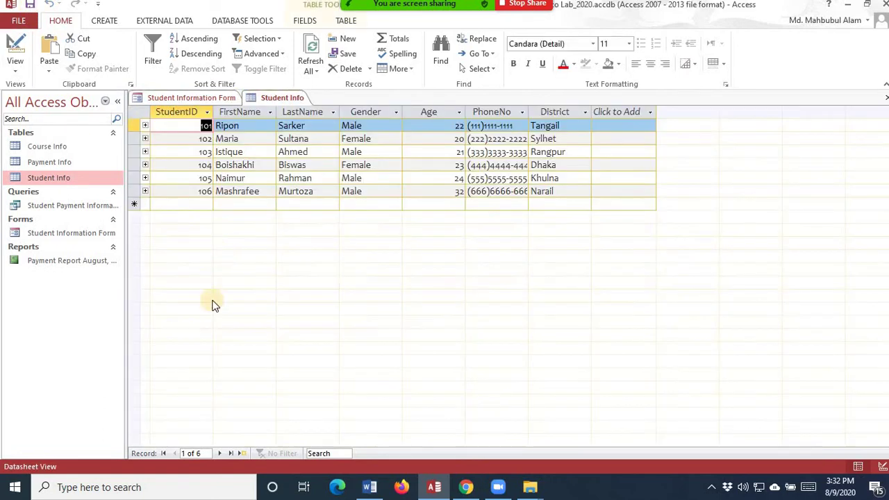
double_click(194, 191)
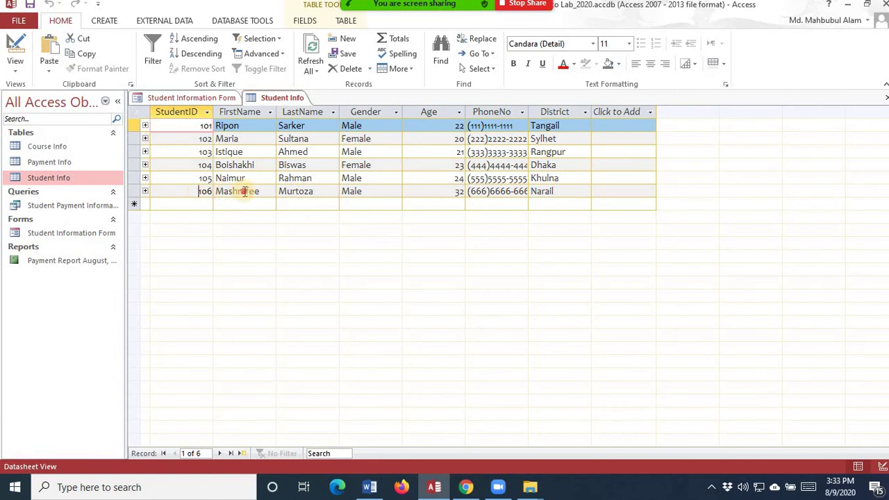
click(134, 191)
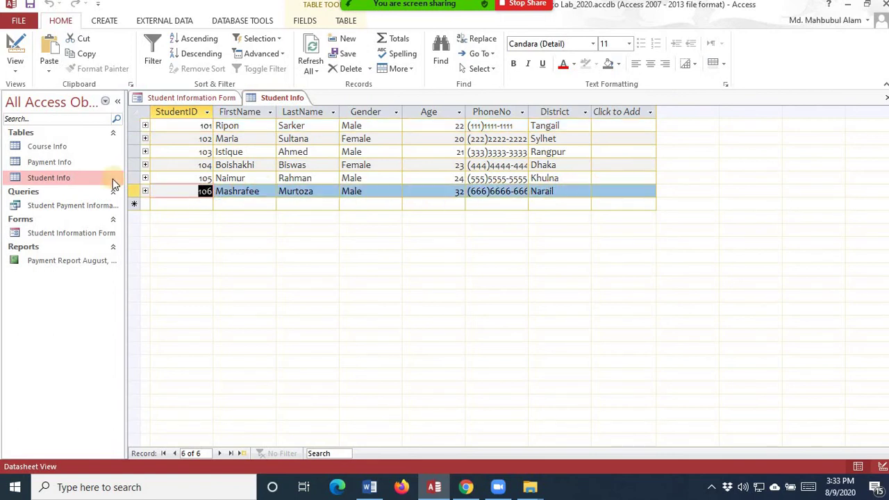
click(135, 191)
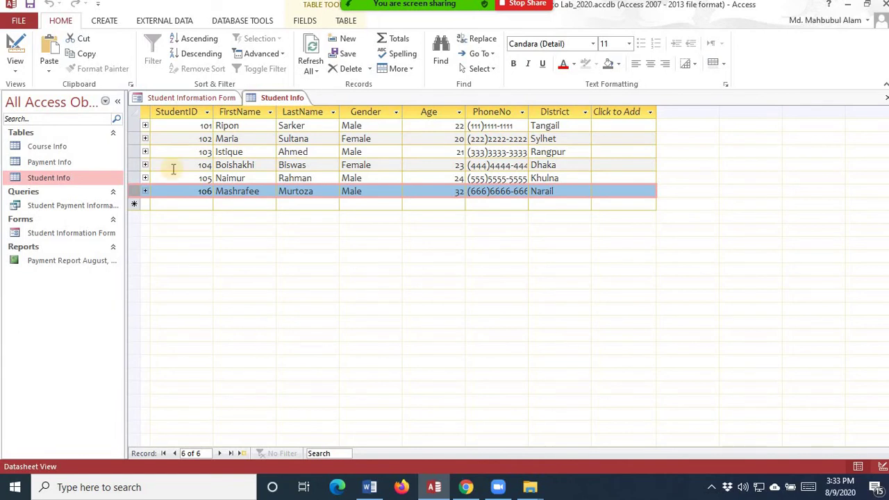
click(194, 102)
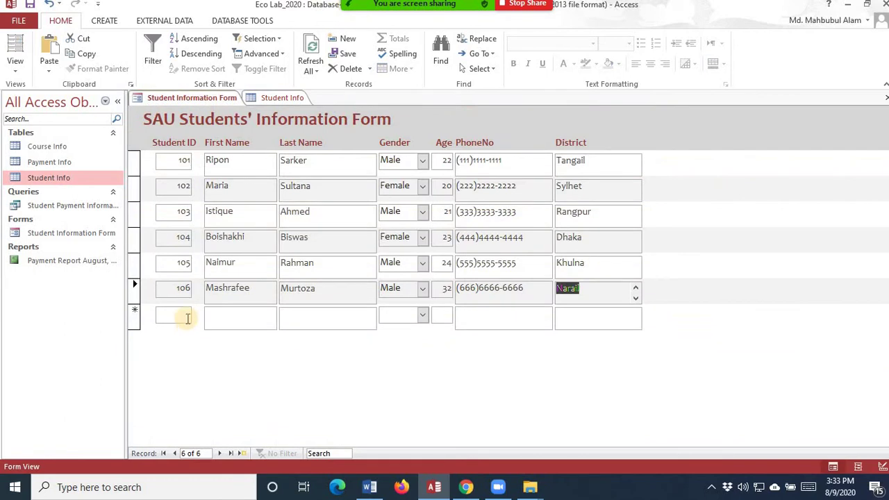
- Start a new record with ID 107 and the student's first and last name
click(186, 315)
text(107)
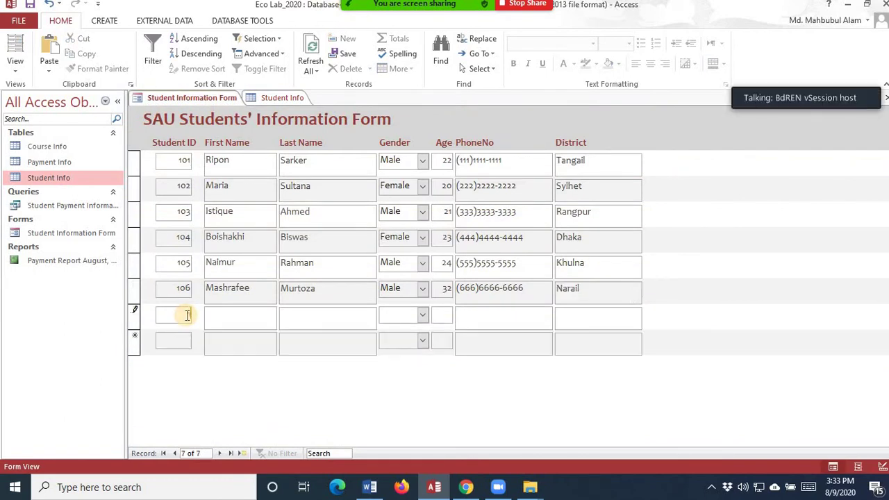
key(Tab)
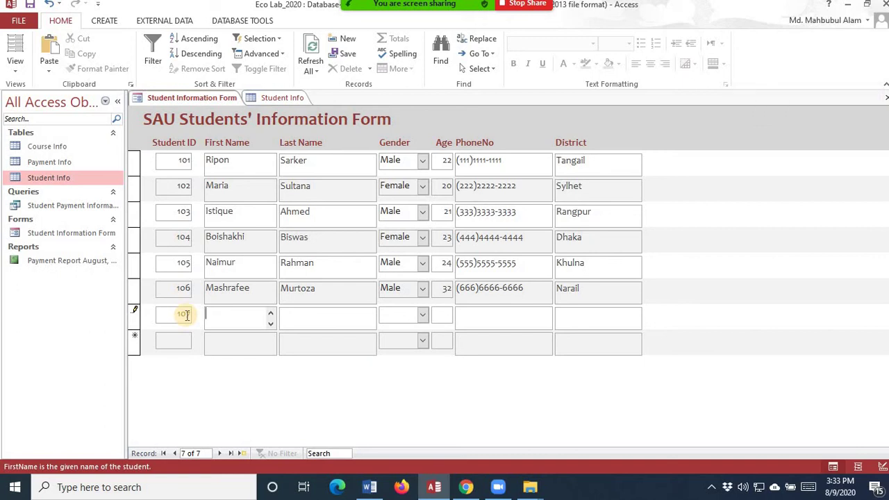
key(Tab)
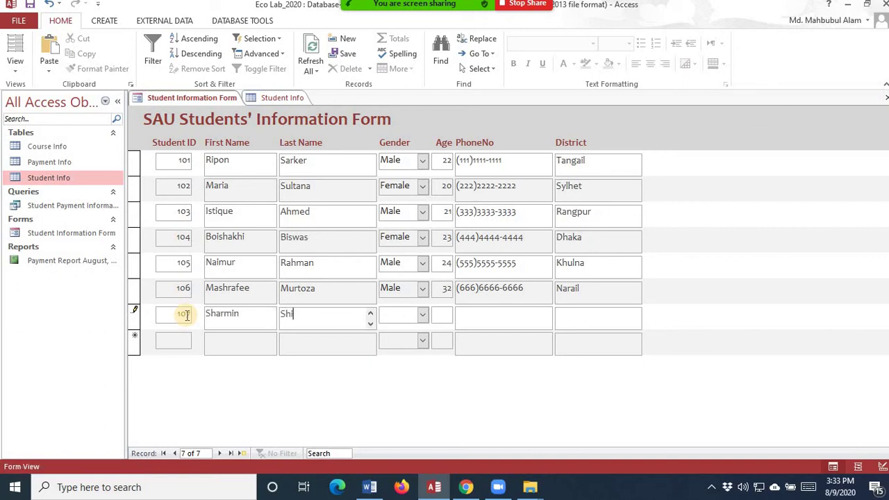
key(Tab)
- Enter Female, age 20, the phone number and district Patuakhali, then save record 107
text(f)
key(Tab)
text(20)
key(Tab)
text(7777777777)
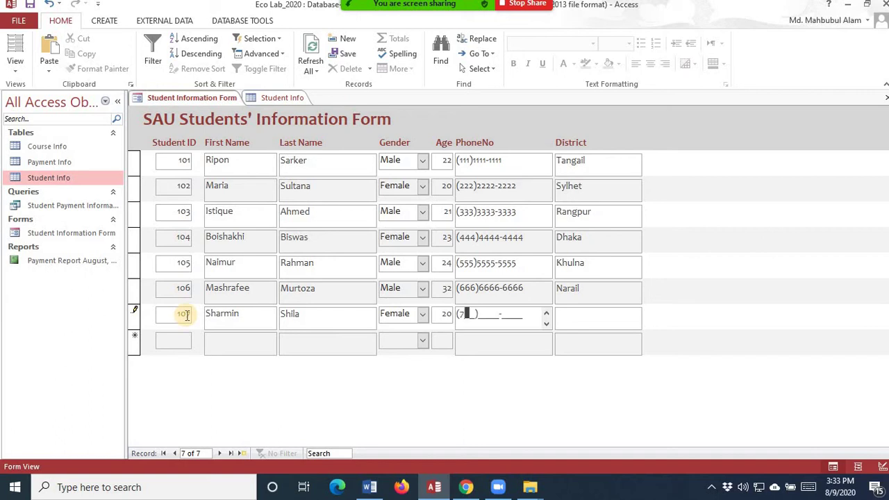
key(Tab)
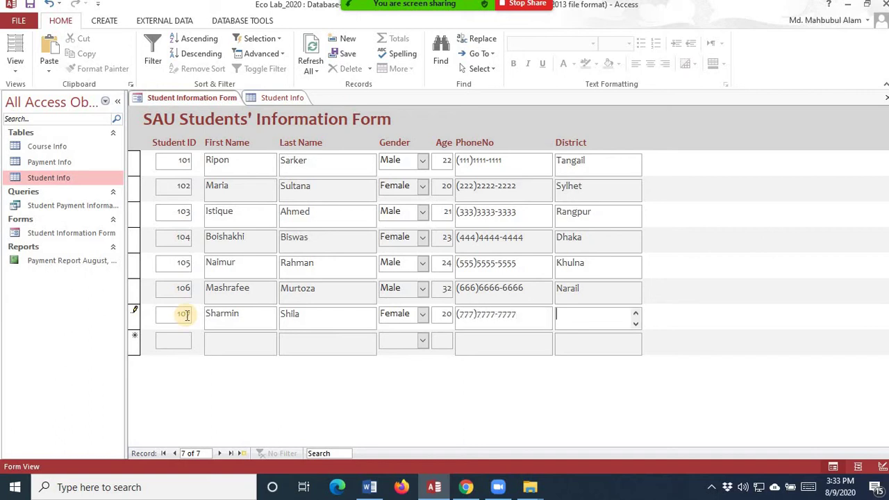
text(Patuakhali)
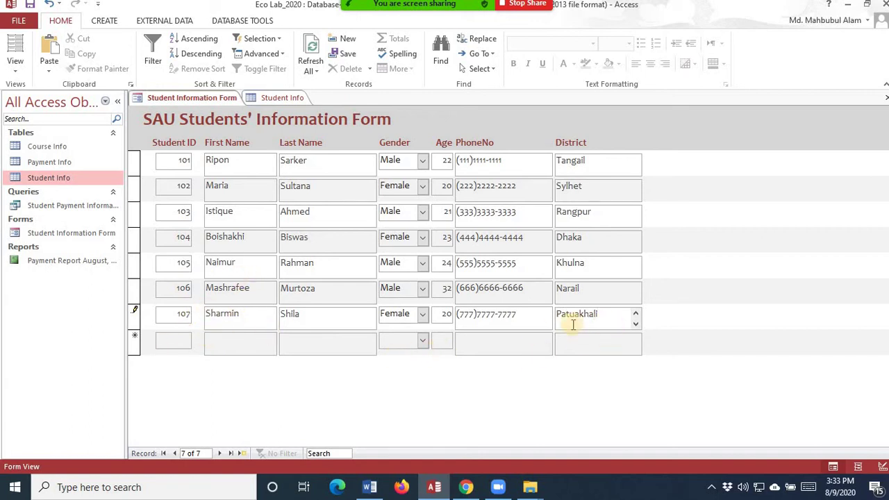
click(30, 5)
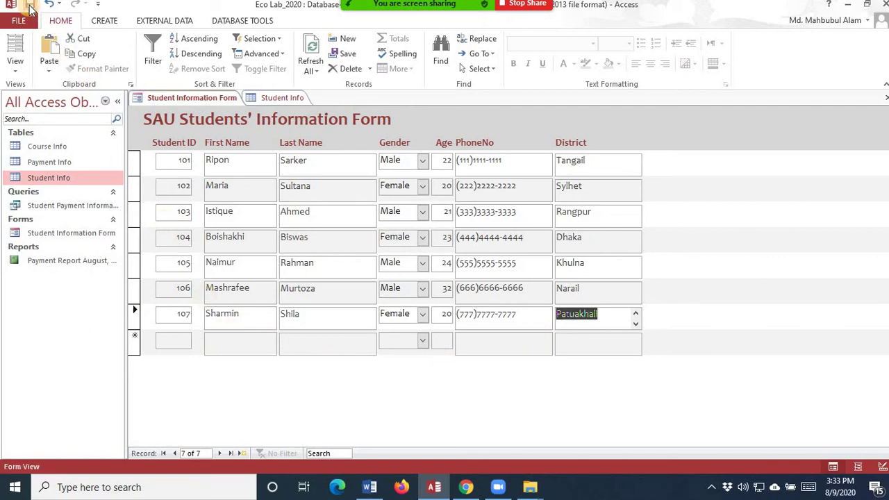
click(279, 97)
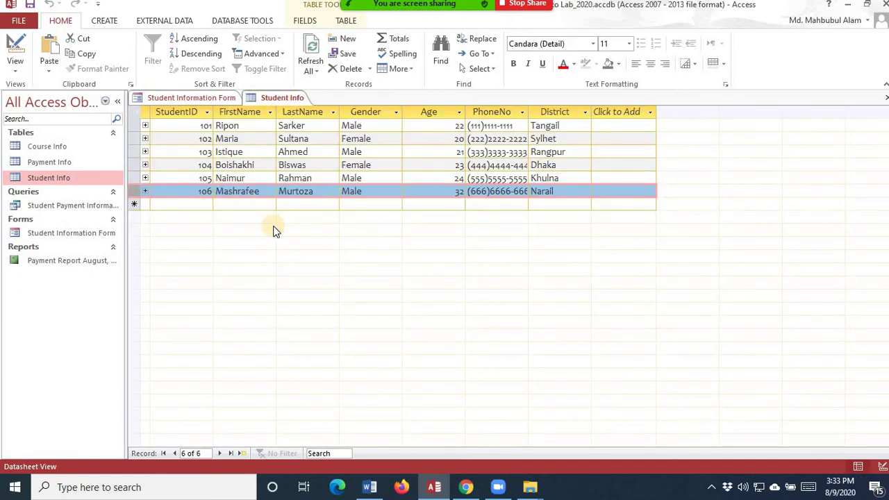
- Open the Payment Report August, 2020 and switch back to the Student Info table
double_click(87, 262)
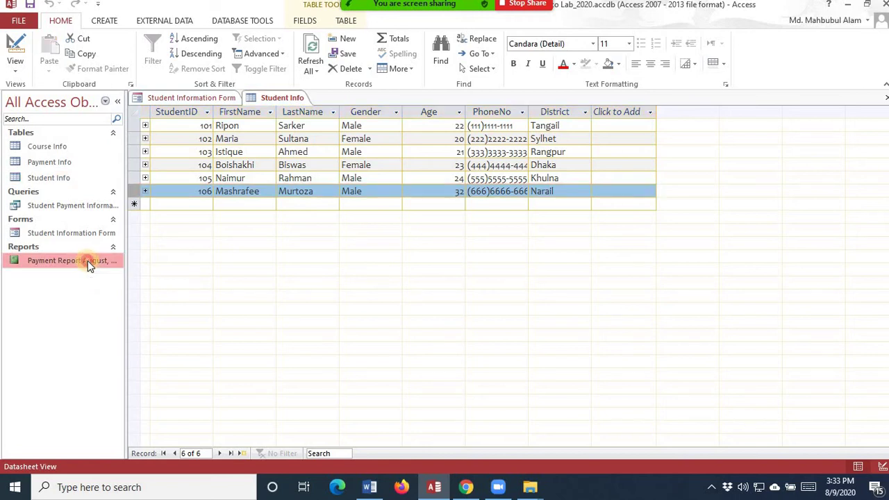
double_click(85, 233)
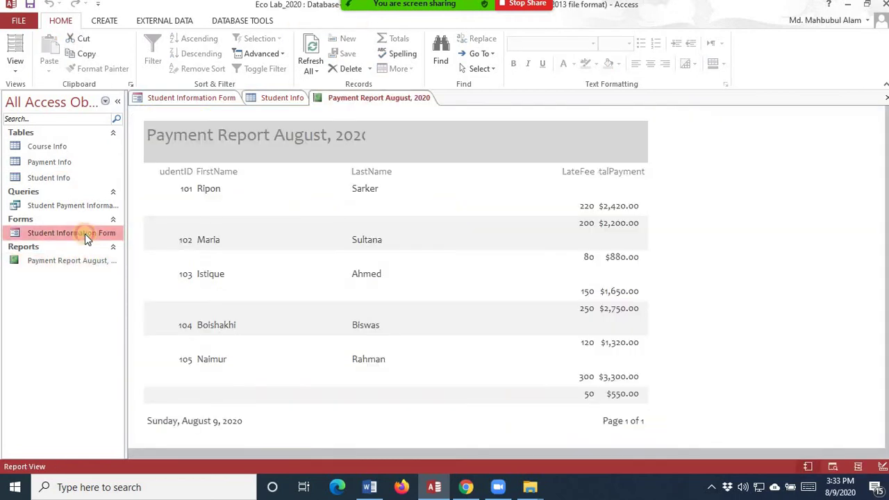
click(291, 100)
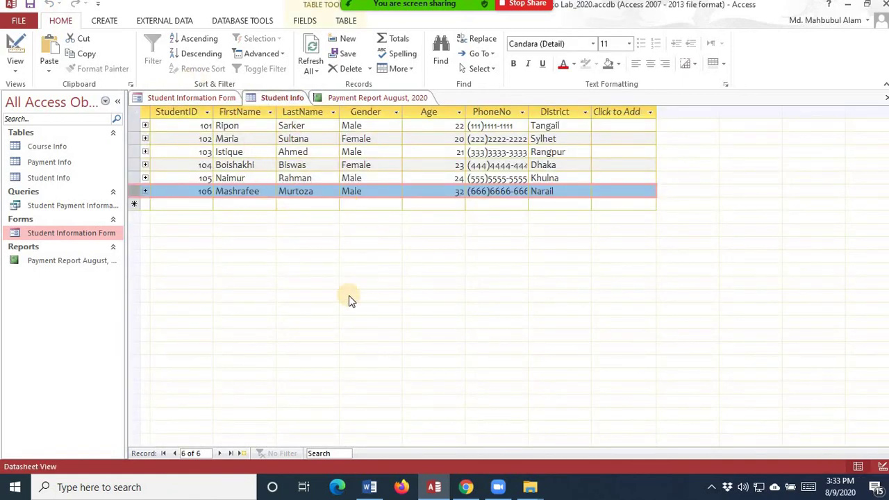
- Reload the Student Info table, check the new 107 row, and bring the form back
click(884, 102)
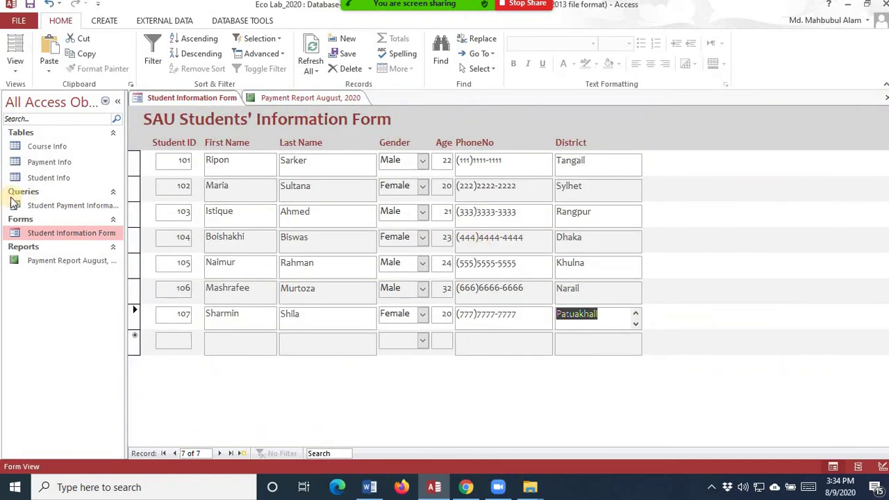
double_click(52, 178)
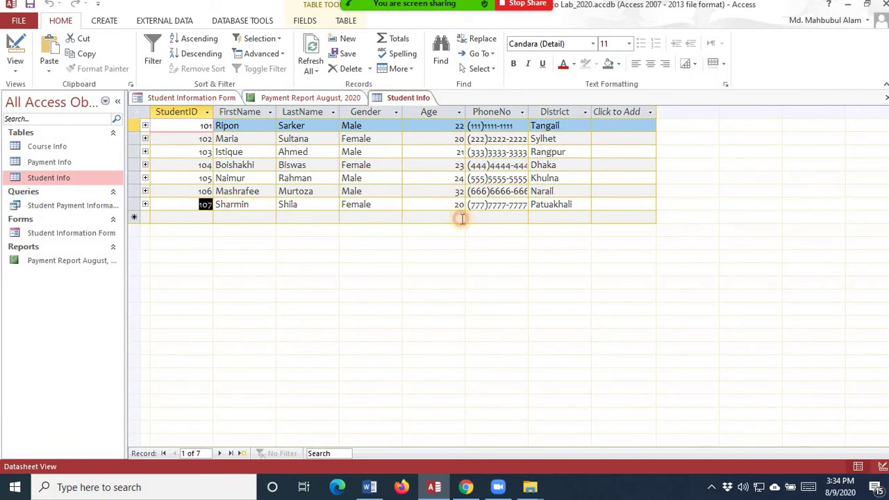
click(136, 204)
click(136, 204)
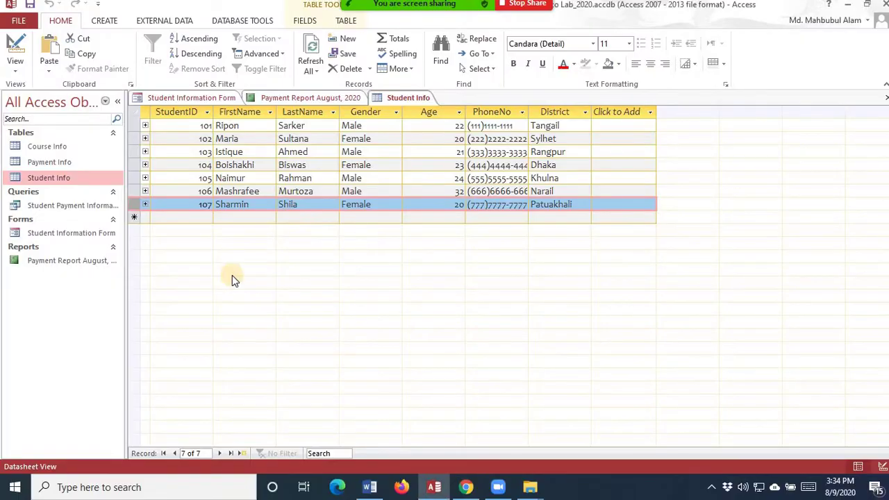
double_click(83, 236)
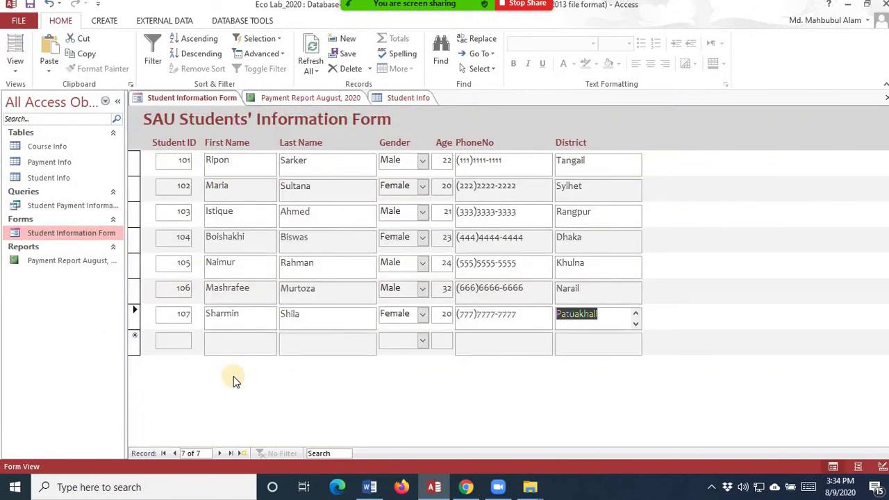
- Start a new record with ID 108 and the student's first and last name
click(185, 341)
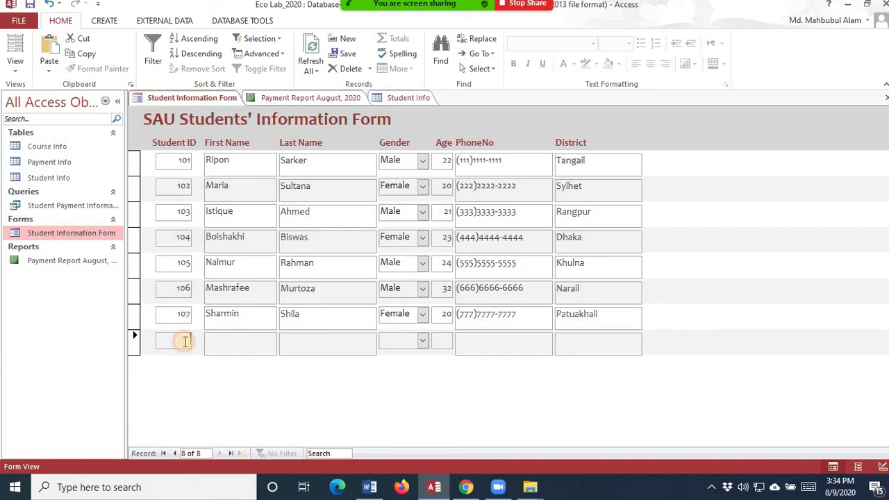
text(108)
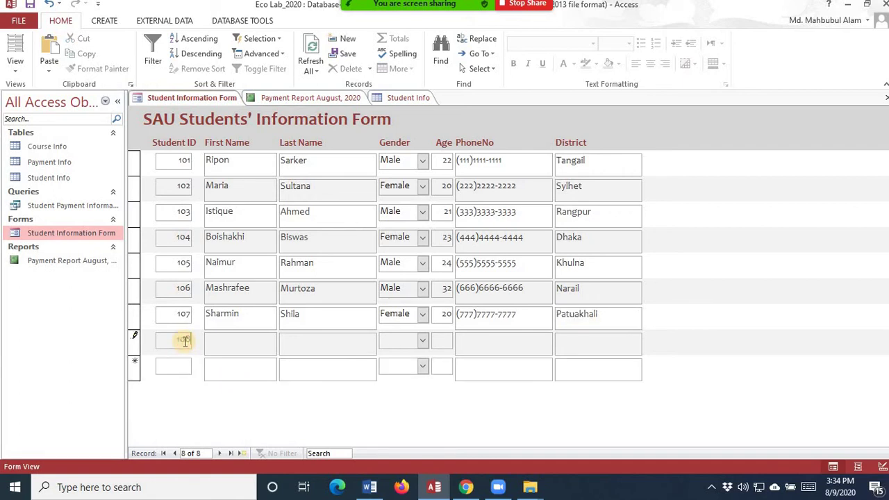
key(Tab)
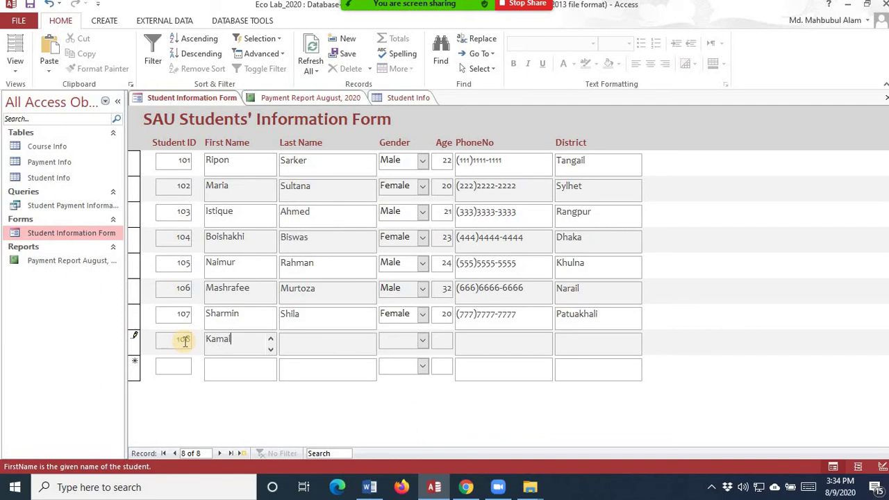
key(Tab)
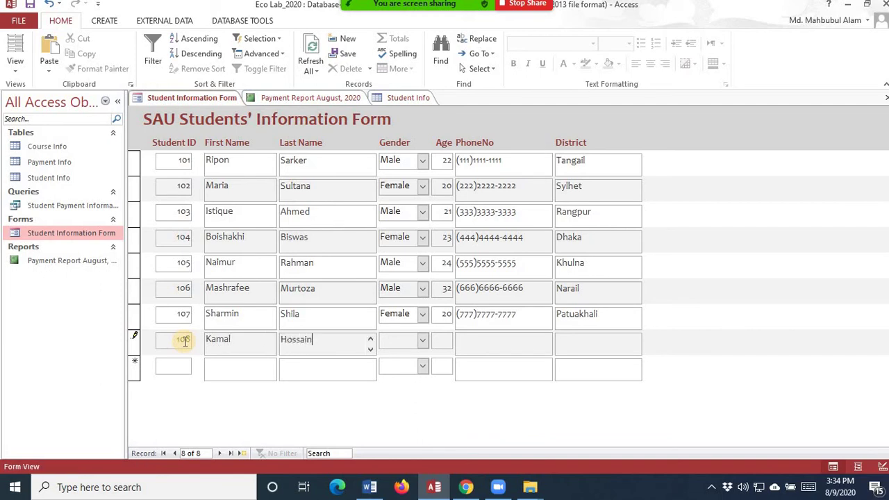
- Set gender Male, age 25, the phone number and district Dinajpur
key(Tab)
text(Male)
key(Tab)
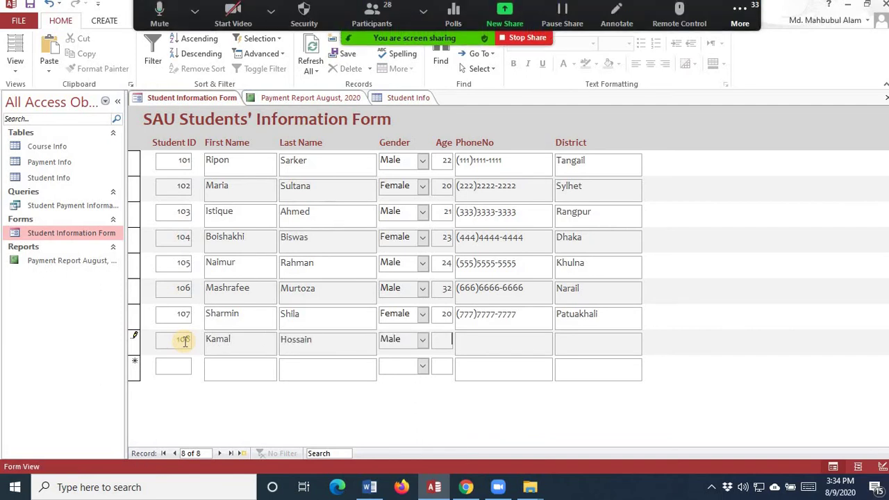
text(258888888888)
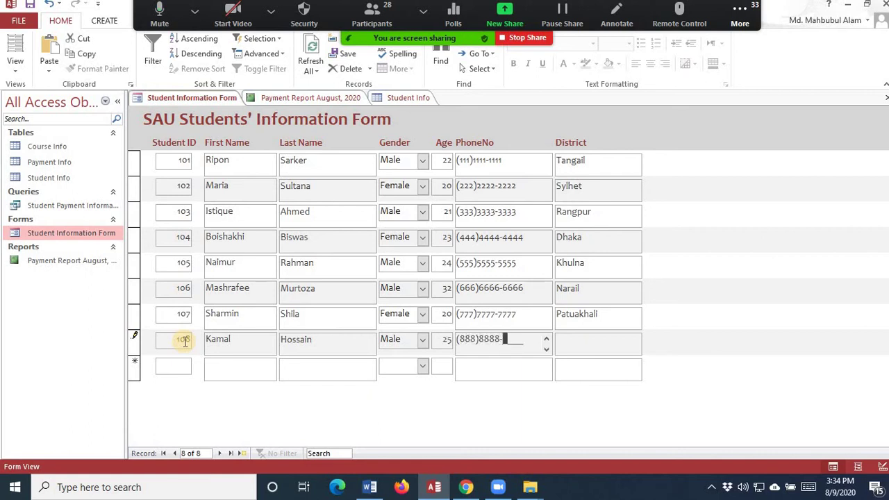
key(Tab)
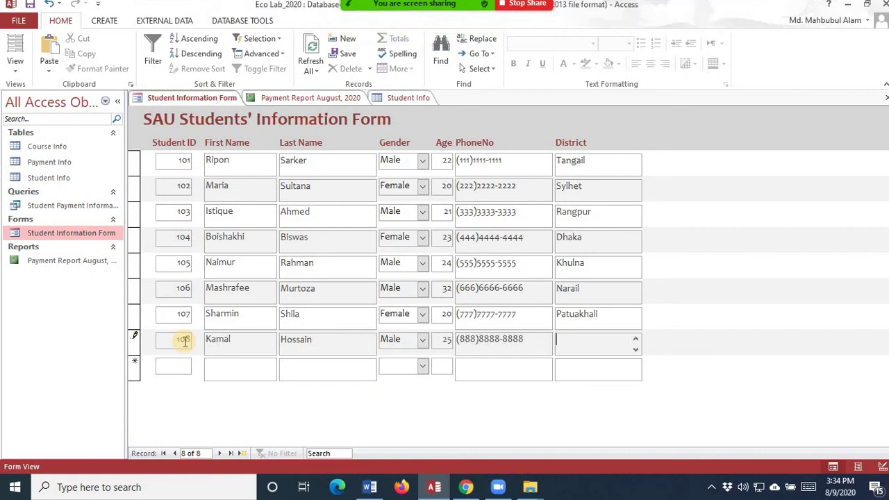
text(Dinajpur)
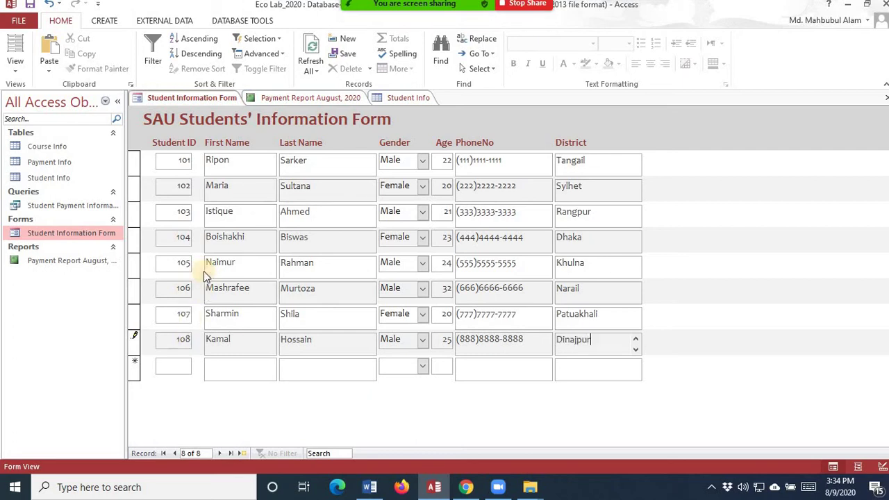
- Save record 108 and close the Student Info datasheet
click(411, 97)
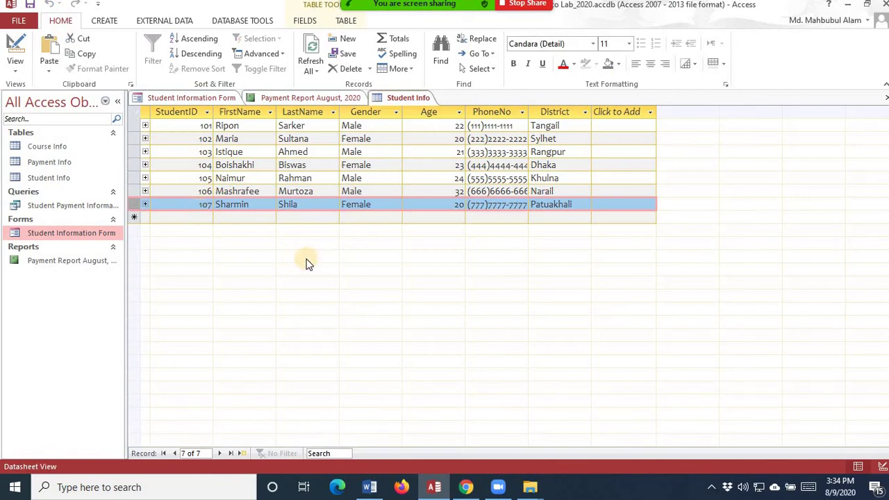
click(214, 97)
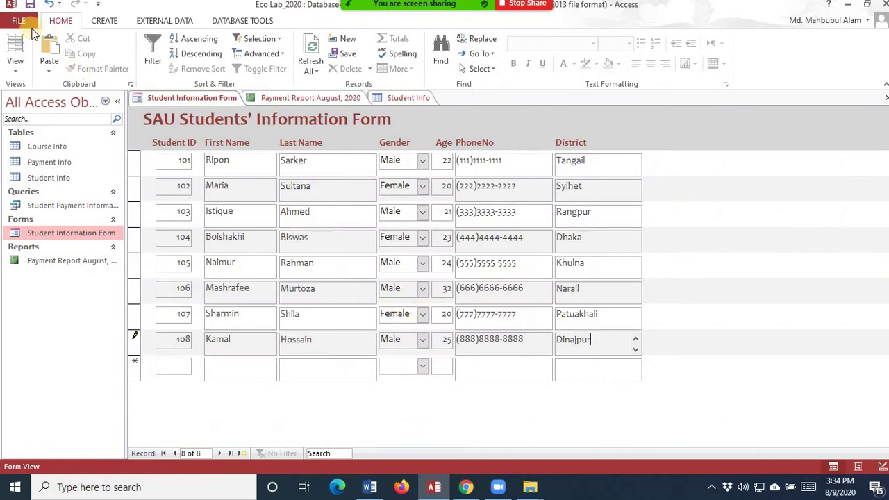
click(30, 6)
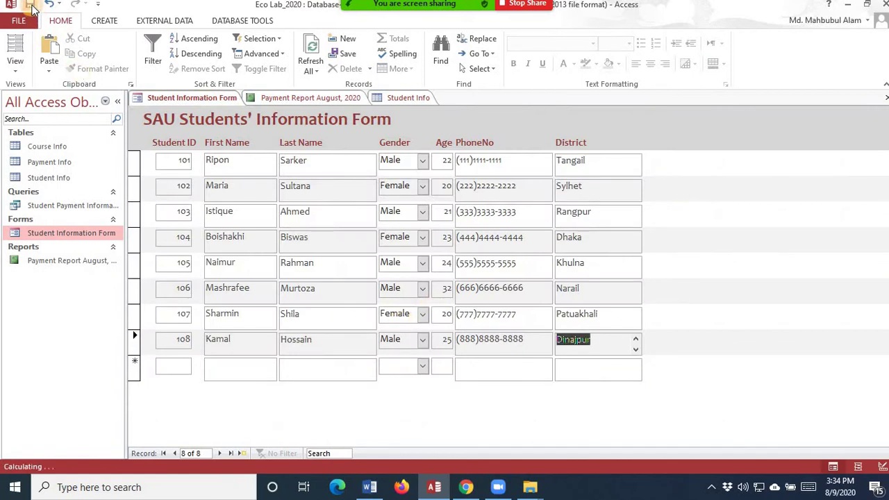
click(415, 100)
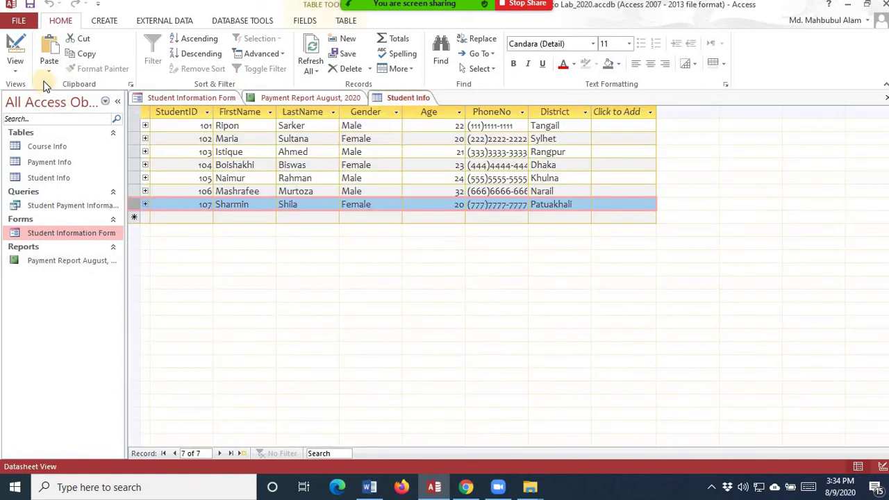
click(32, 7)
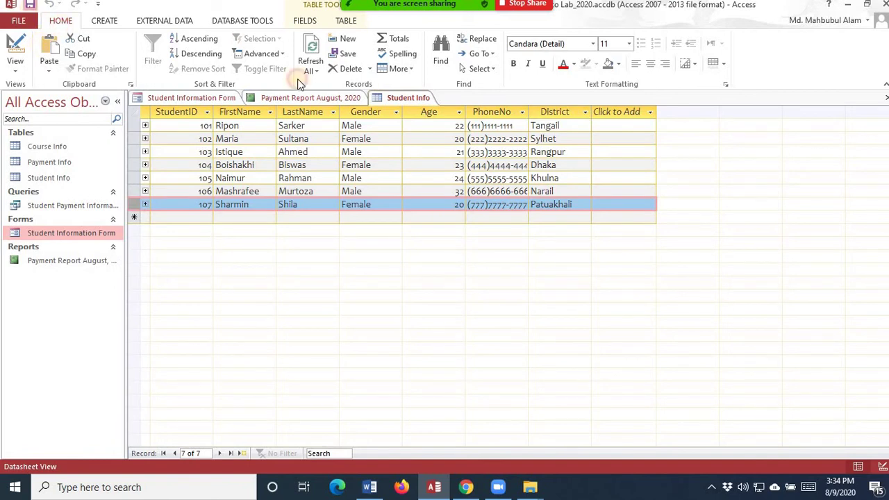
click(886, 98)
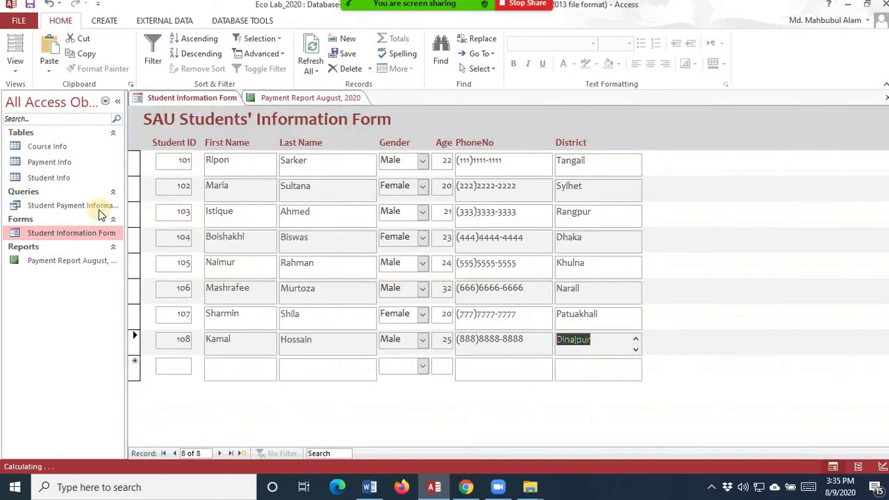
- Reopen Student Info from the navigation pane to confirm eight students, then close open objects
right_click(54, 180)
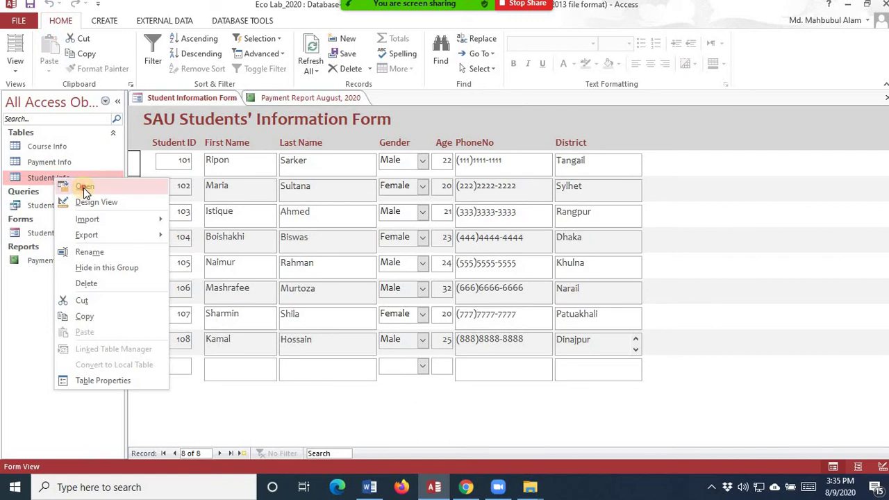
click(83, 187)
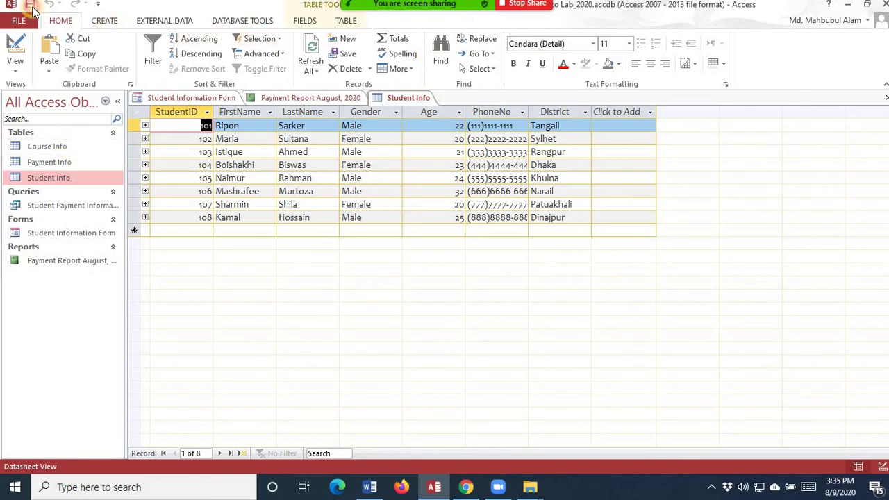
click(886, 99)
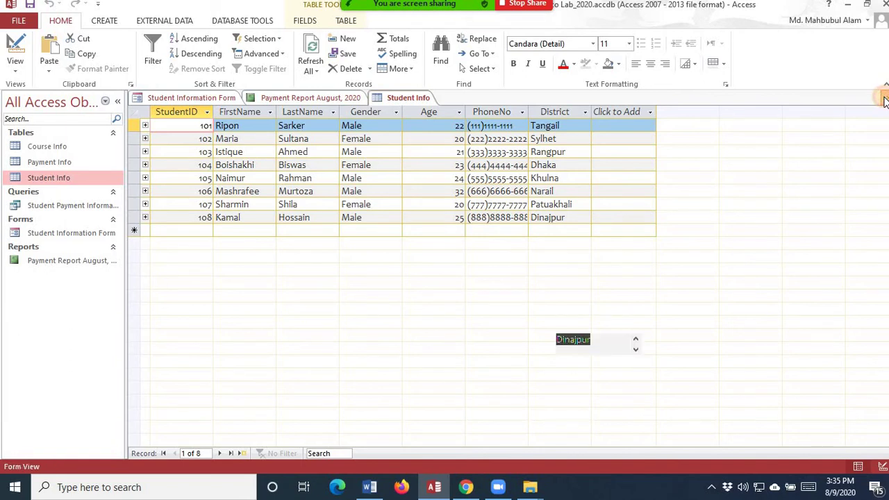
click(885, 100)
- Close the last open object and start a Form Wizard using all Course Info fields
click(885, 99)
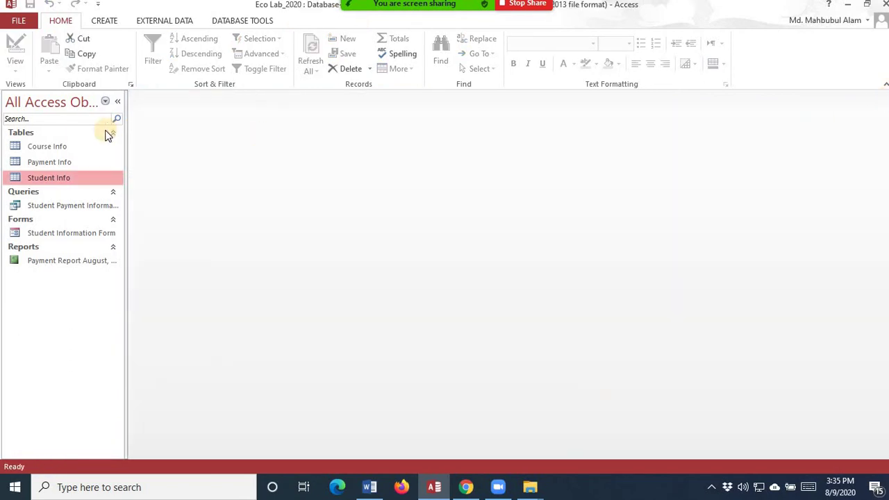
click(104, 21)
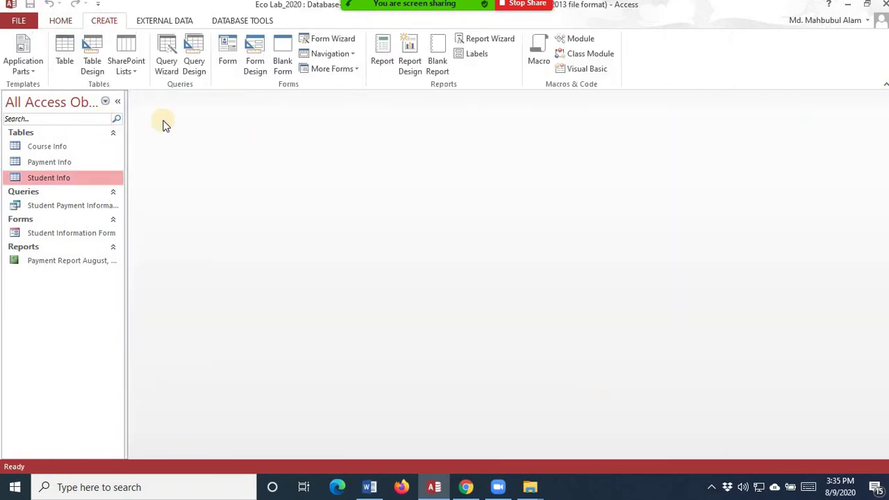
click(349, 38)
click(463, 168)
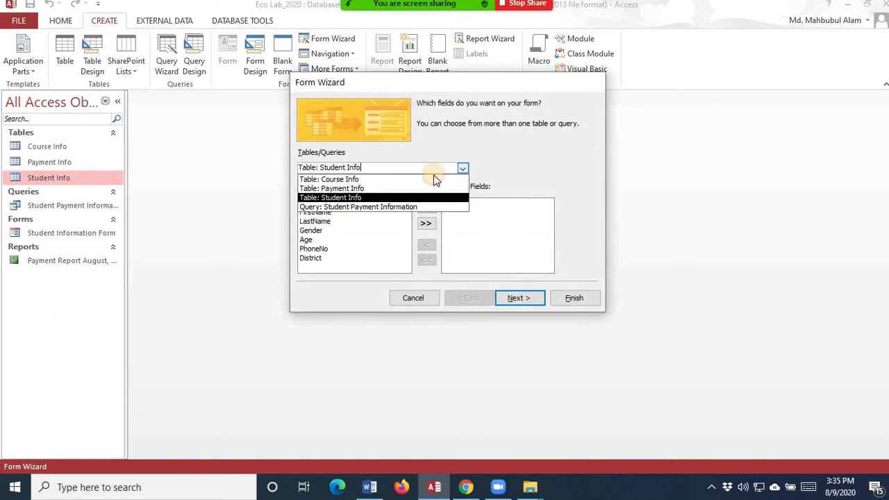
click(379, 180)
click(426, 224)
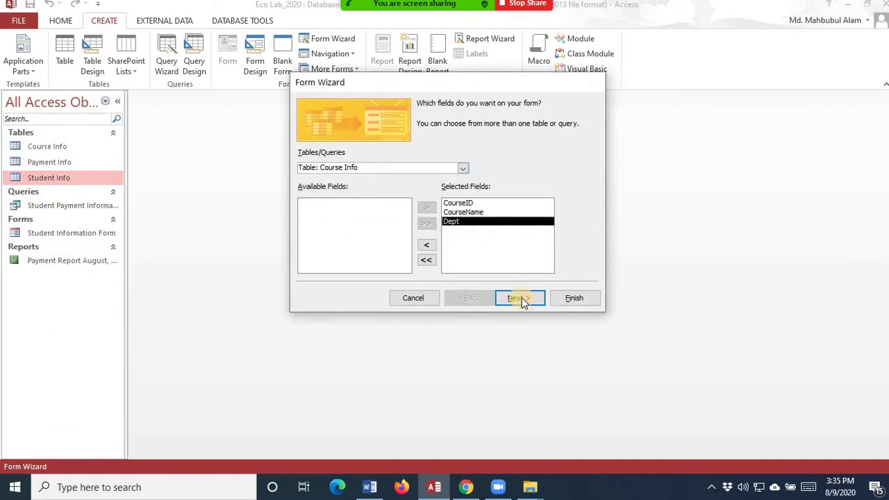
- Keep the Columnar layout and title the form Course Information Form
click(519, 298)
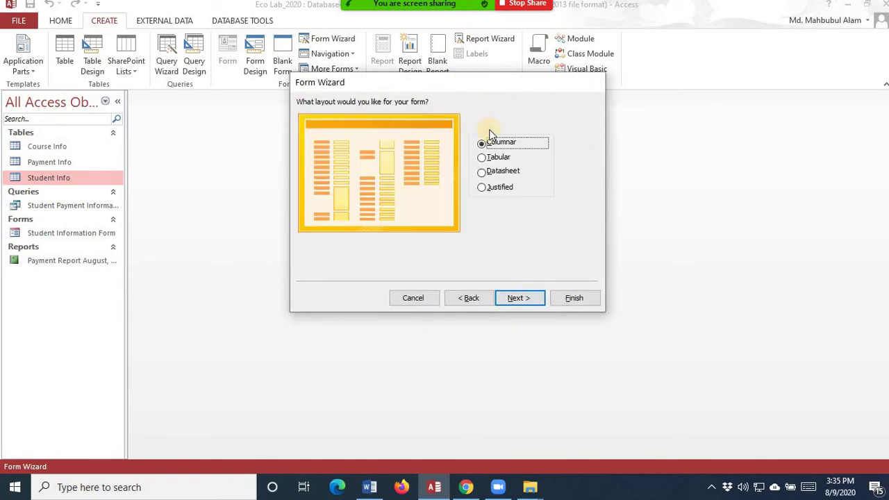
click(520, 299)
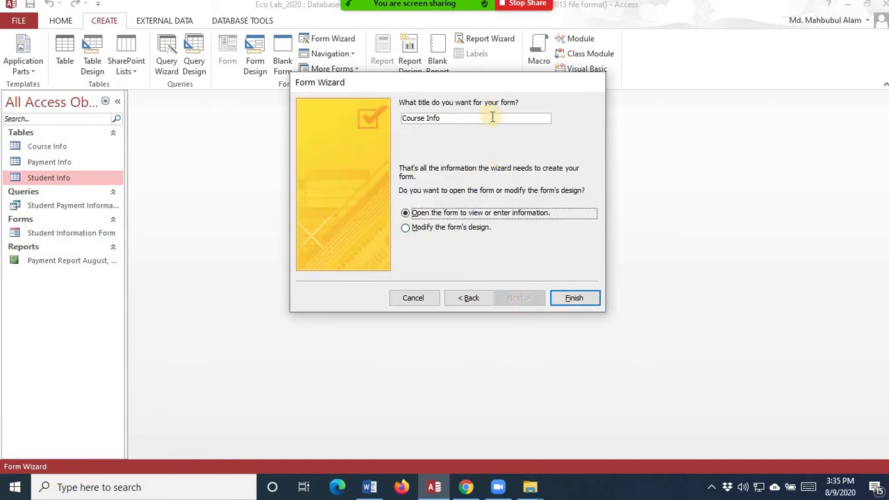
click(492, 119)
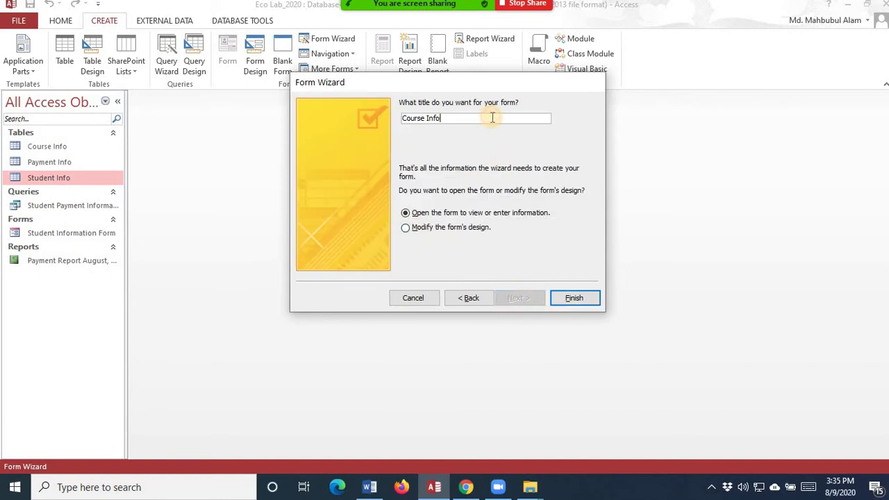
text(rmation Form)
- Finish the wizard and browse through the three course records
click(573, 297)
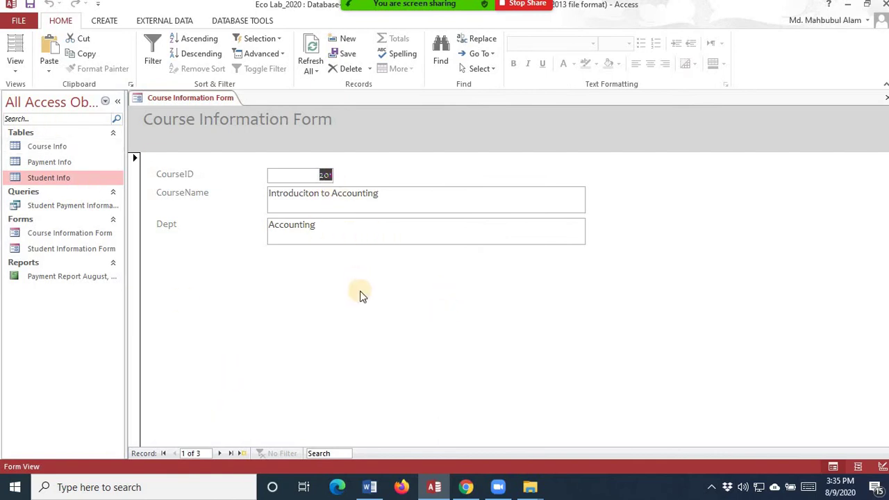
double_click(72, 248)
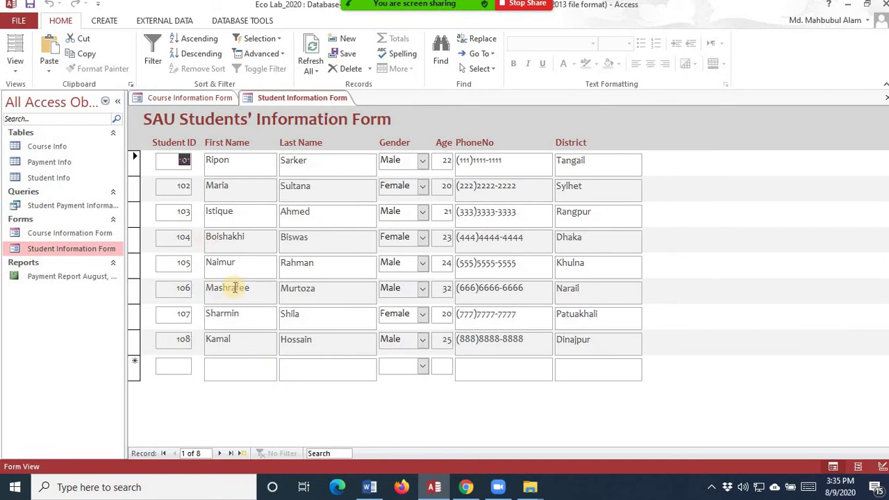
click(206, 97)
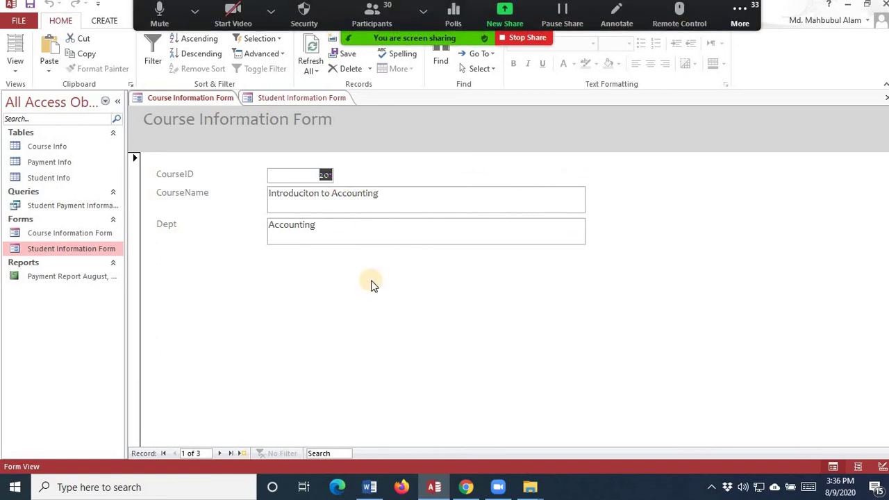
click(221, 455)
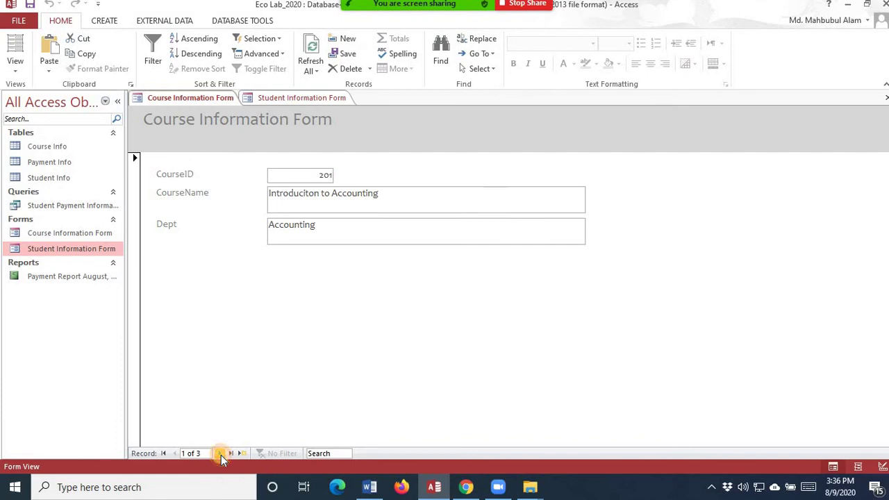
click(221, 455)
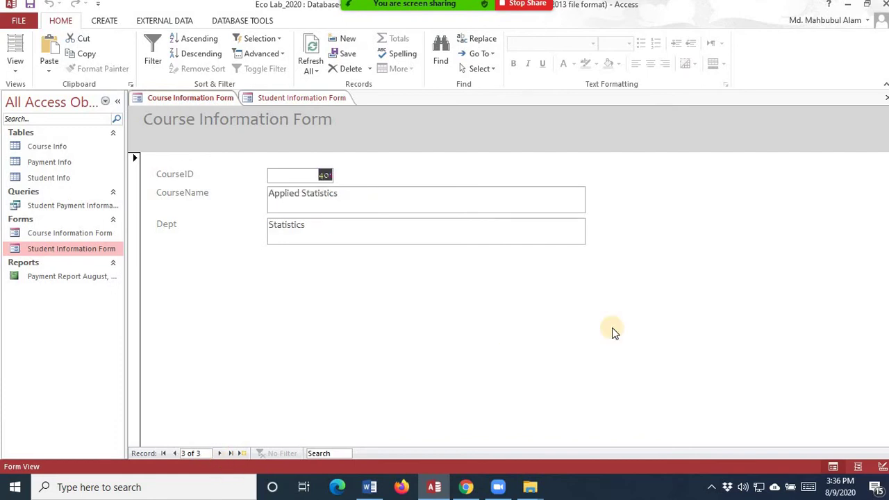
- Add course 407, Management Information Systems, in the Management department, and save it
click(242, 454)
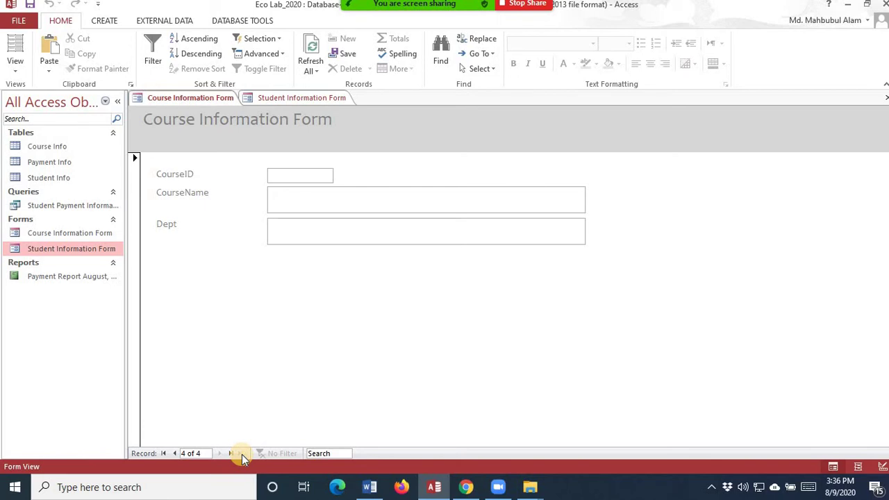
text(407)
key(Tab)
text(M)
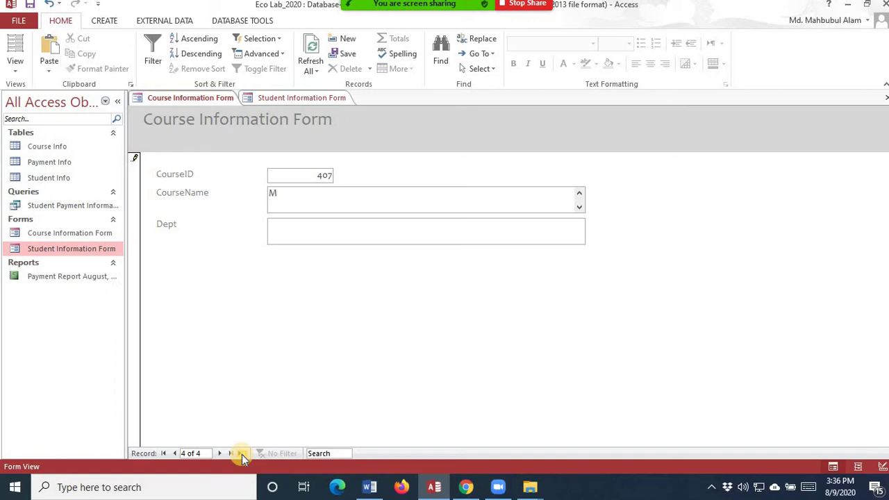
text(anagement Information Syste)
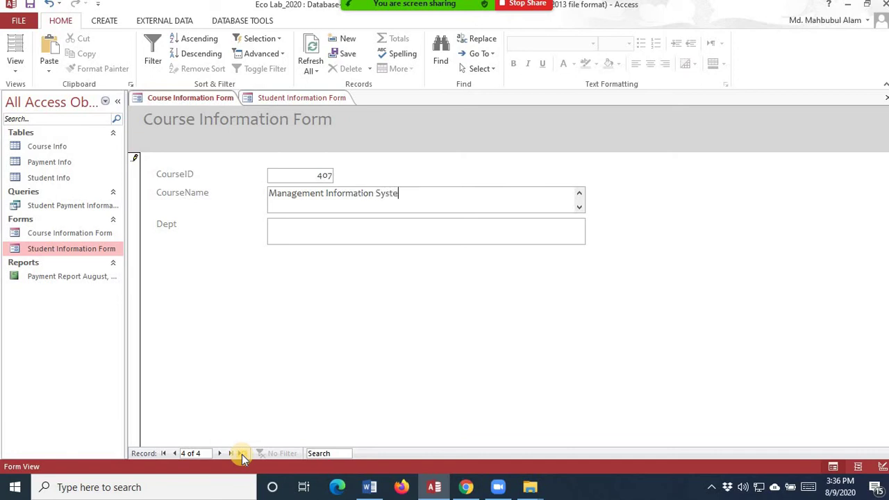
text(ms)
key(Tab)
text(Management)
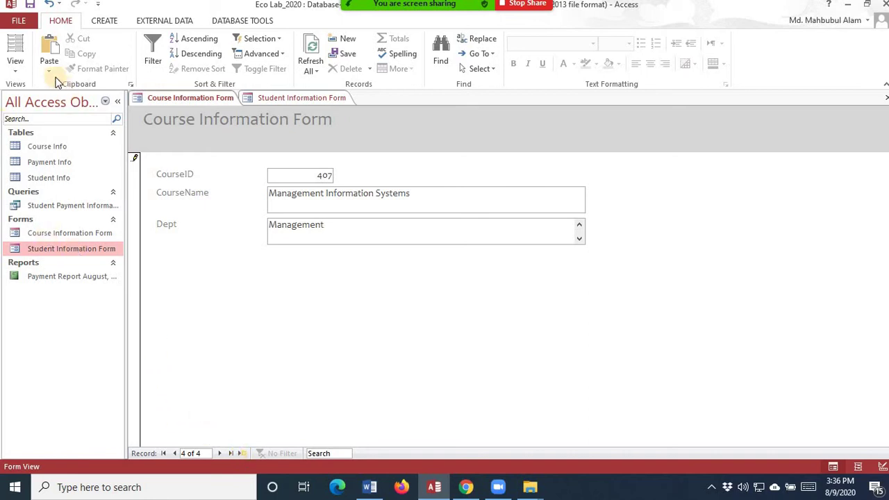
click(30, 6)
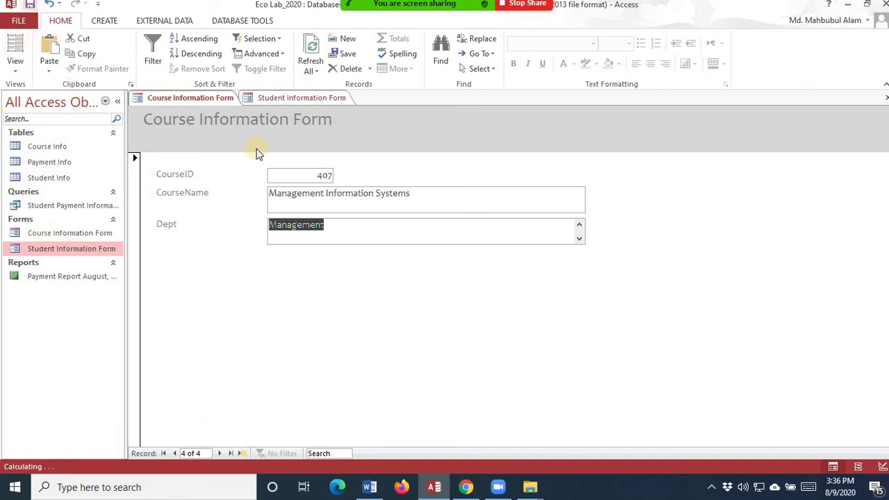
click(190, 99)
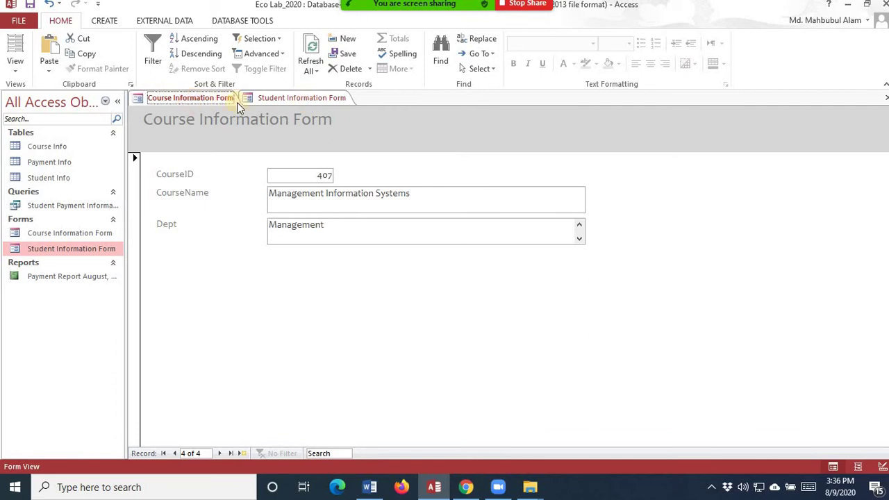
- Open the Course Info table from the navigation pane and return to the form
right_click(56, 147)
click(82, 155)
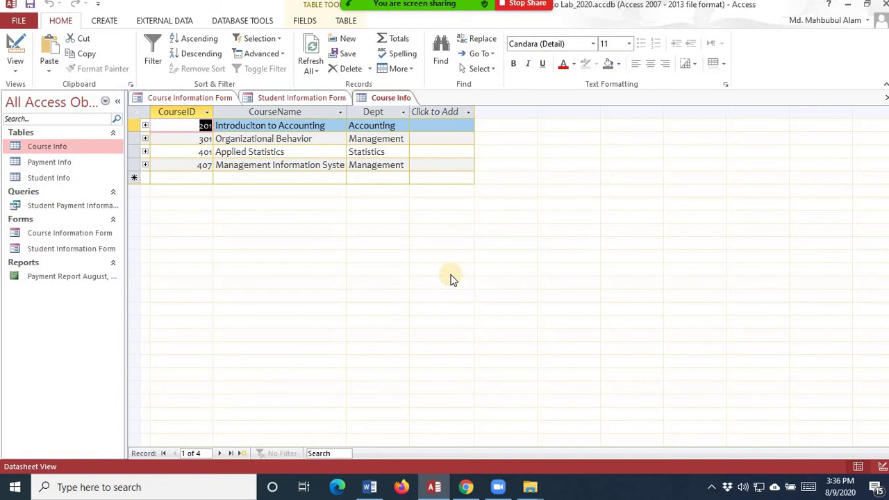
click(213, 97)
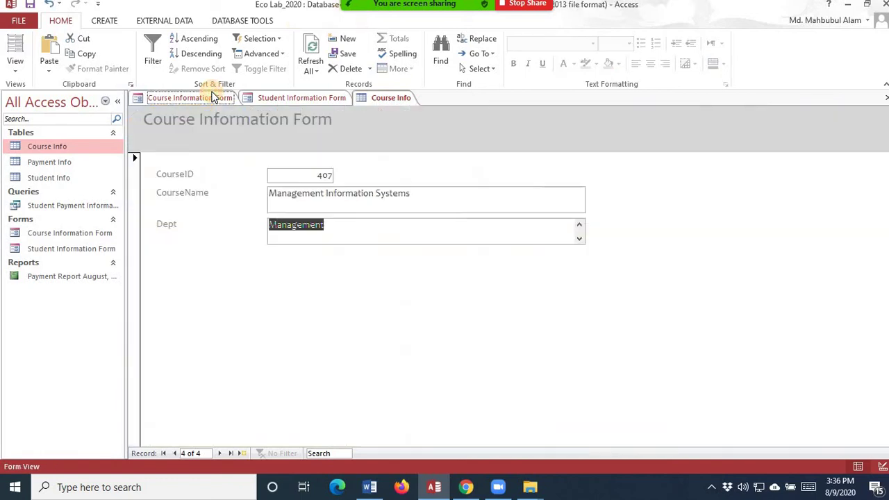
- Add course 411, Econometrics, in the Economics department and save it
click(243, 454)
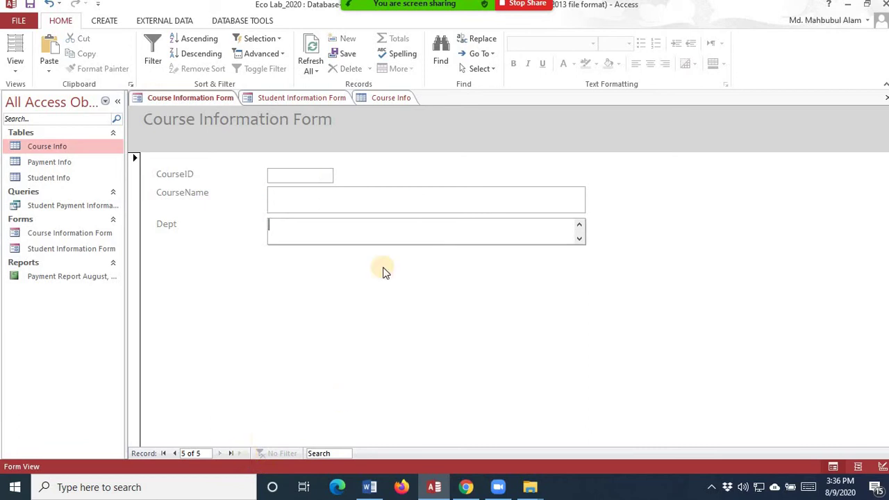
click(330, 174)
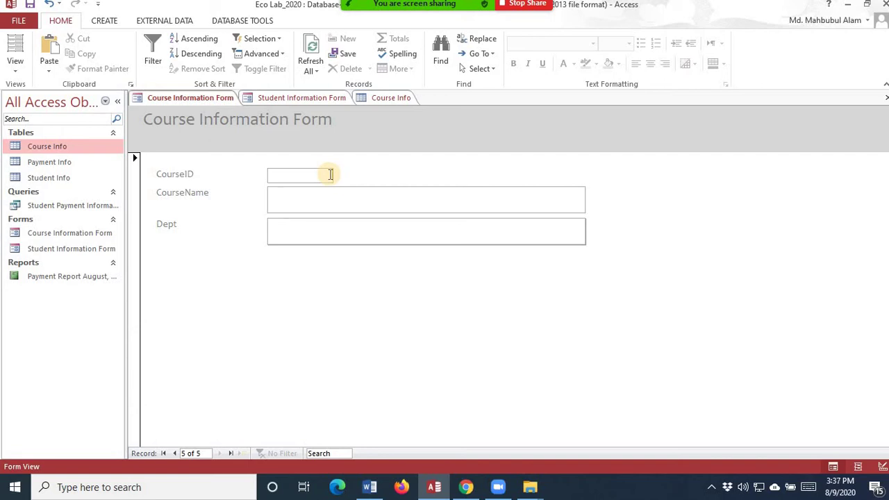
text(330)
click(333, 196)
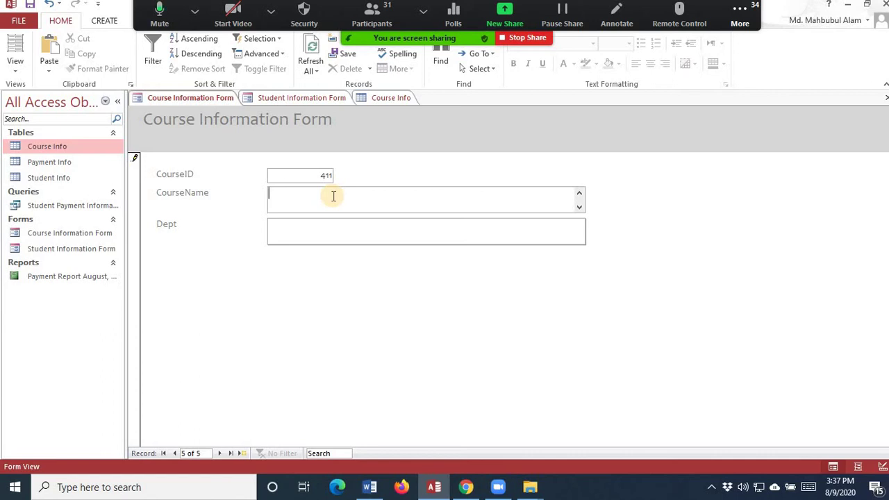
text(Econ)
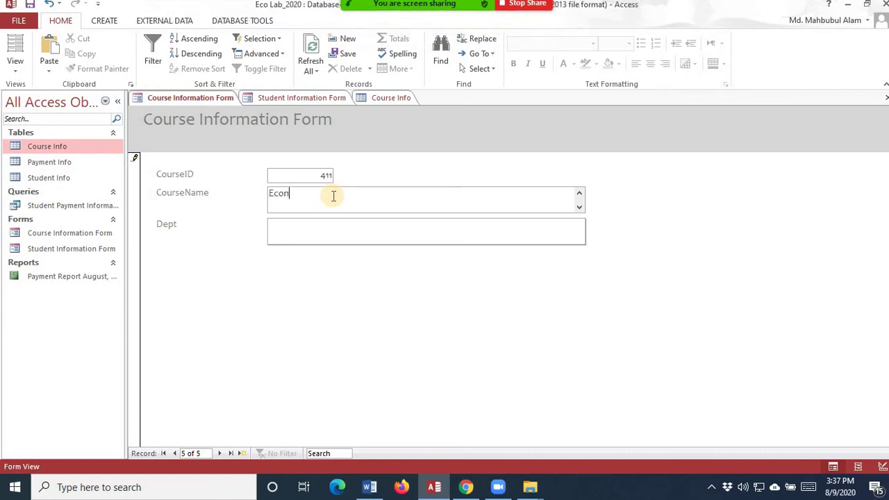
text(ometry)
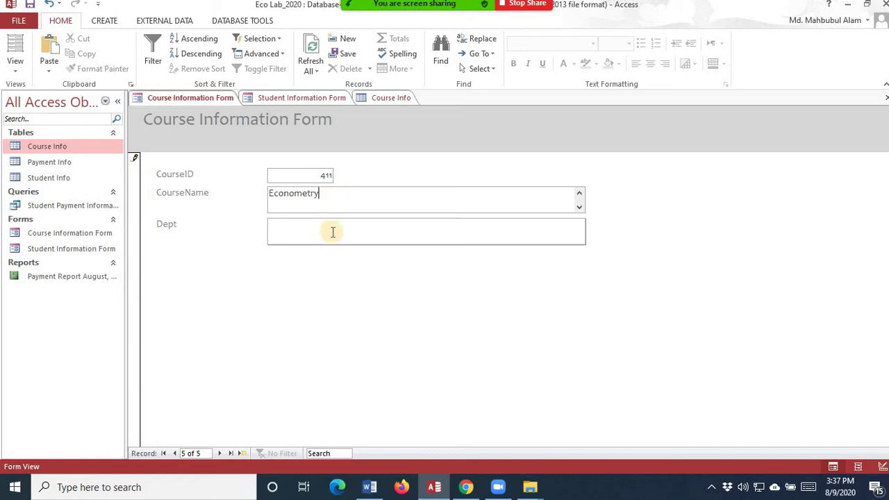
key(BackSpace)
text(ics)
click(333, 232)
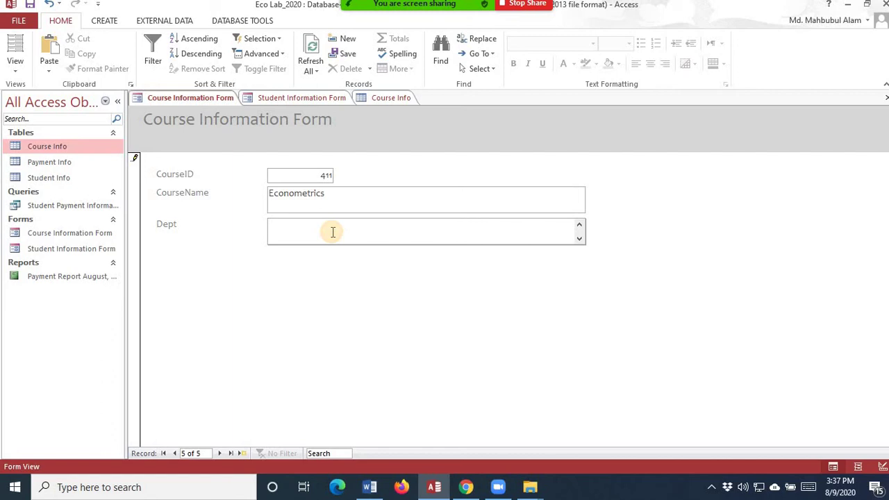
text(Economics)
click(30, 6)
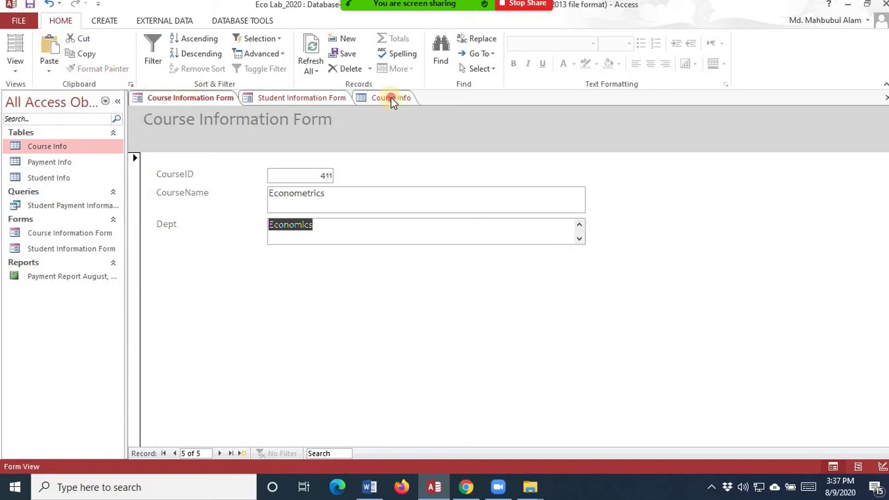
- Check the Course Info table, then close and reopen it to list all five courses
click(391, 97)
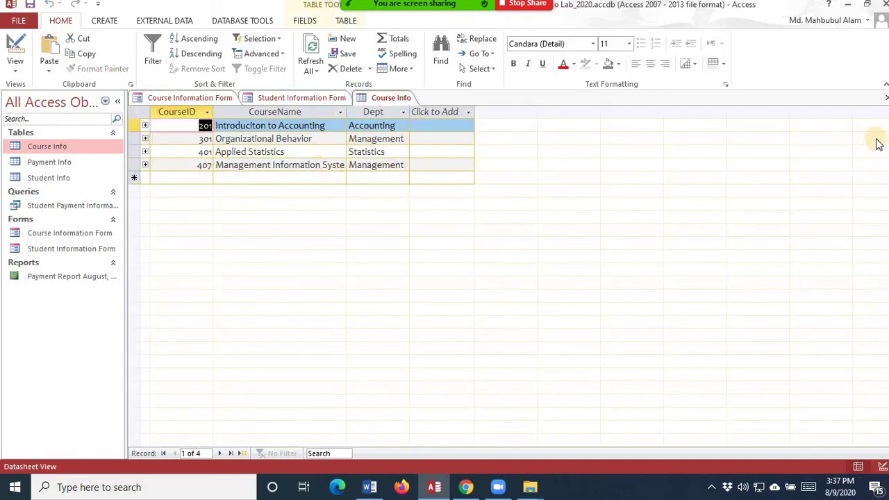
click(202, 100)
click(338, 231)
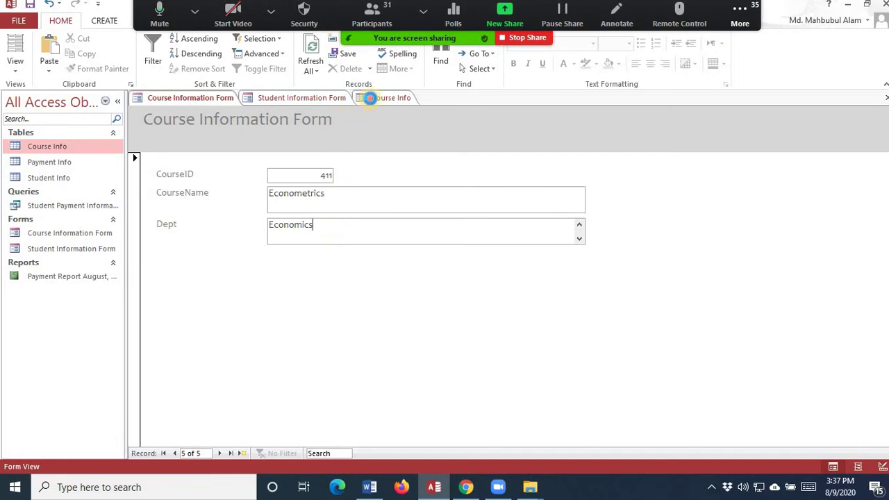
click(375, 98)
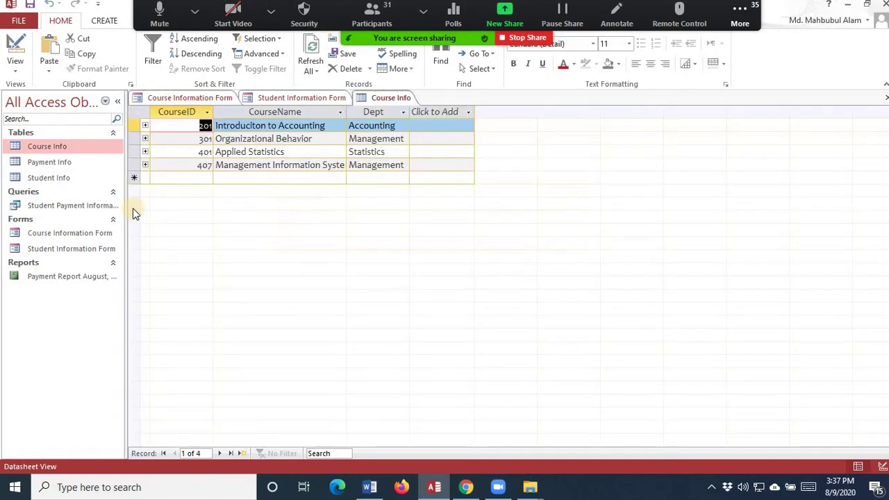
click(887, 97)
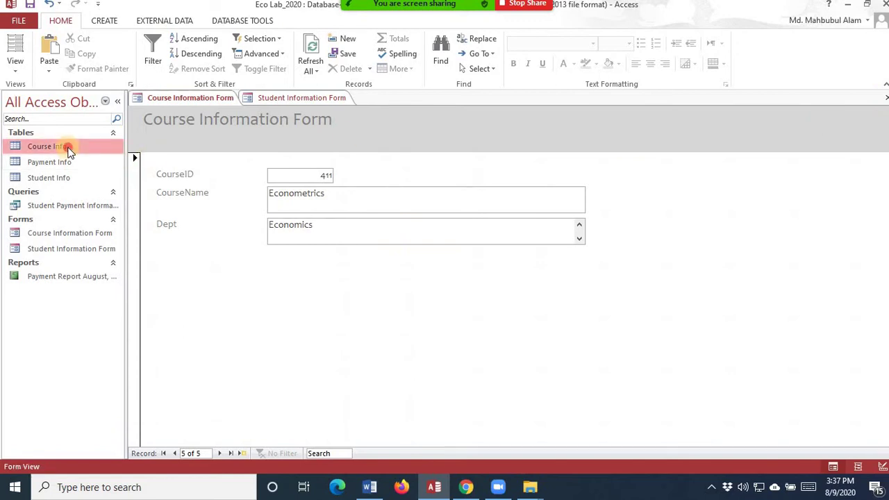
double_click(65, 146)
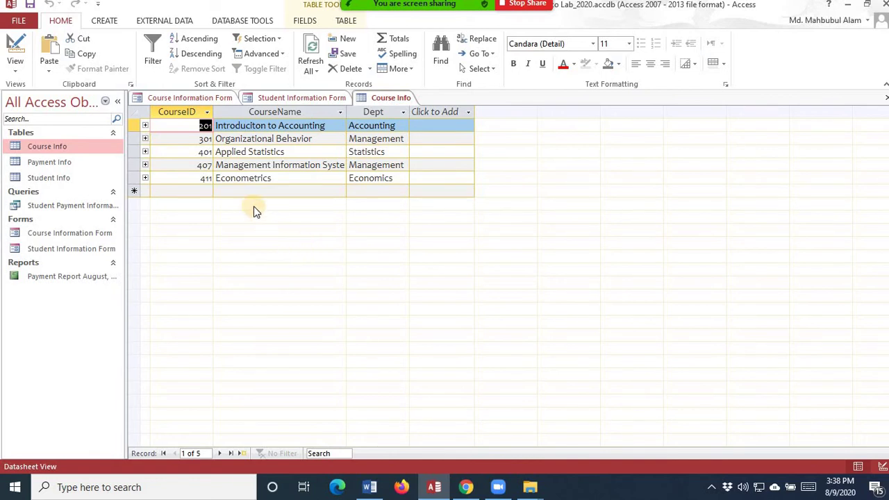
- Open the Student Information Form and click into the new record's Student ID, First Name and Last Name fields
double_click(63, 249)
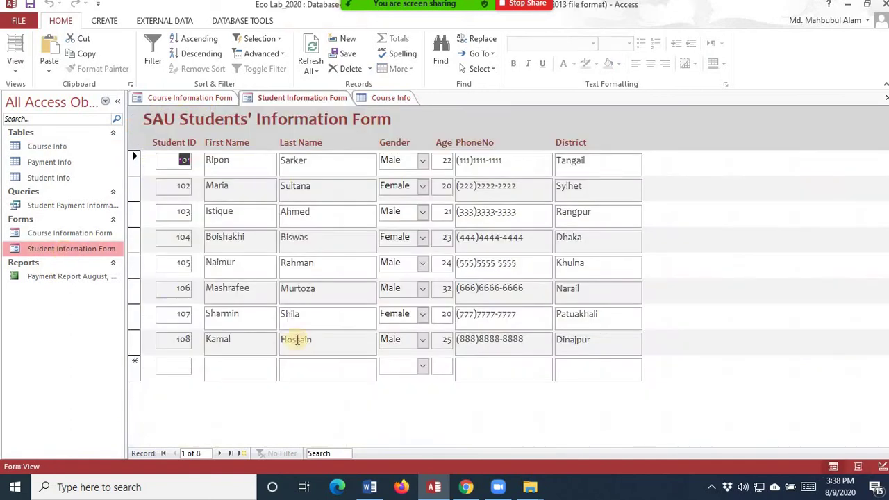
click(176, 368)
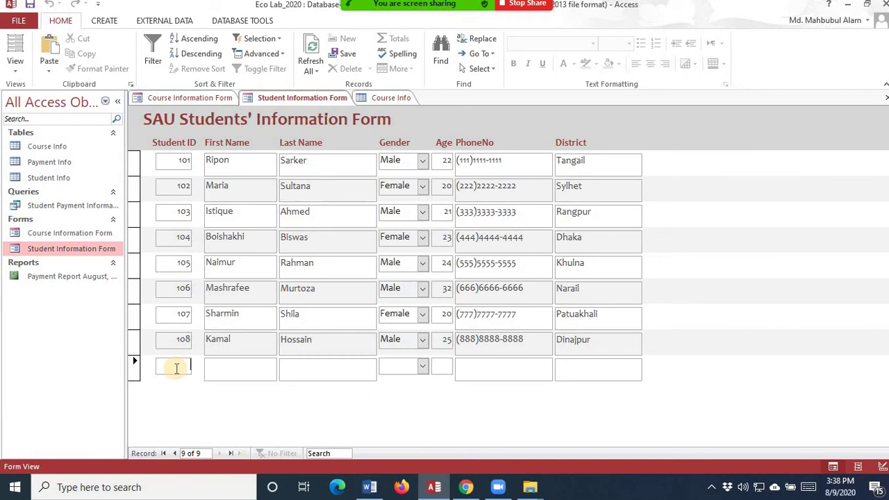
click(258, 369)
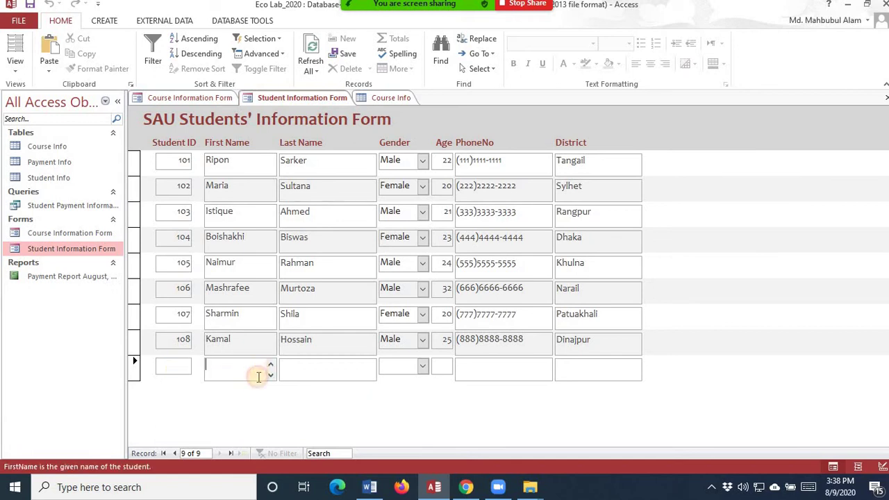
click(327, 370)
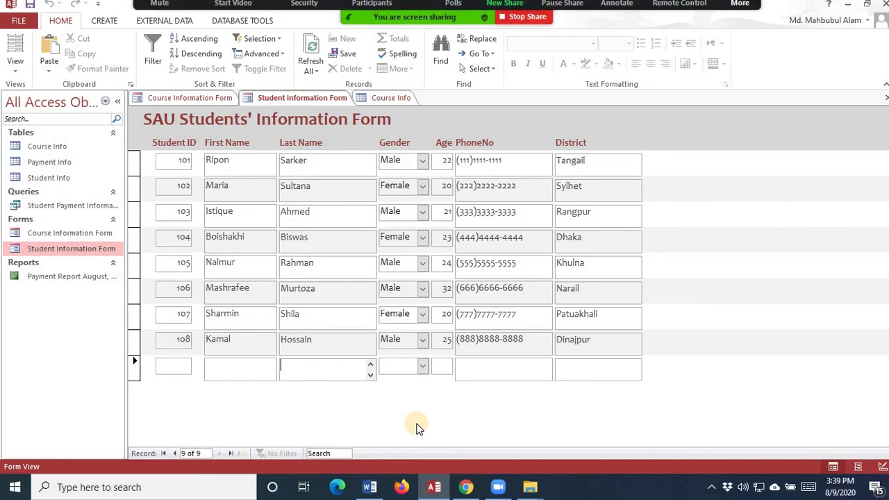
- Show the External Data tab, view the Payment Report August, 2020, then return to the Student Information Form
click(173, 23)
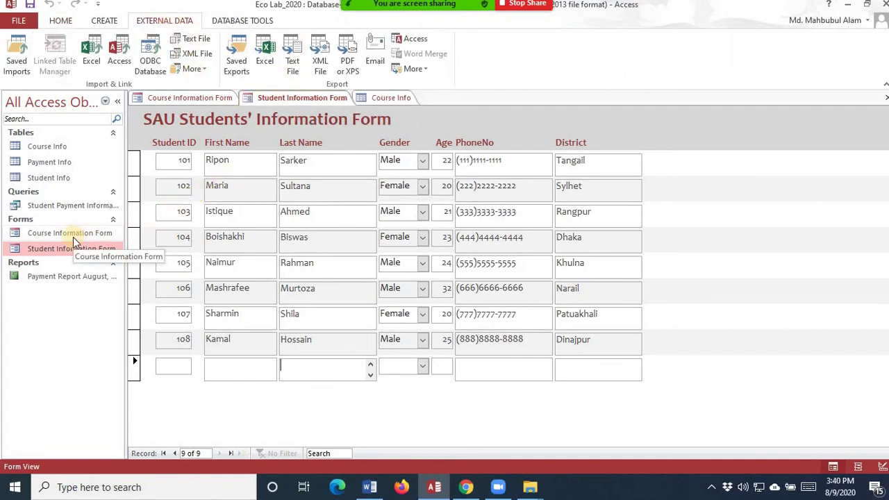
double_click(59, 277)
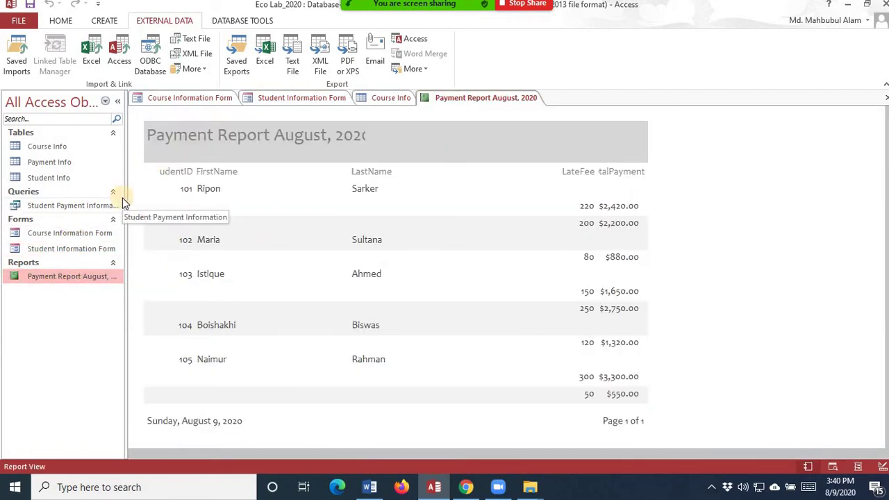
double_click(86, 250)
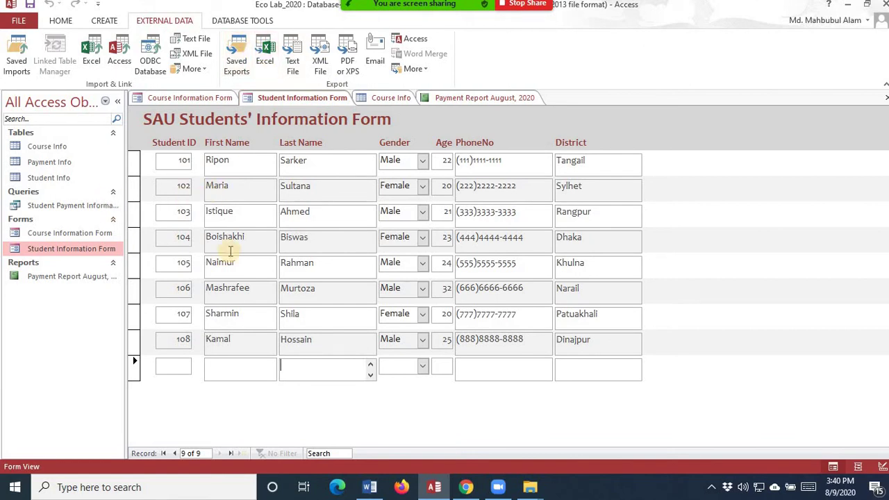
- Export the form to Student Information Form.xlsx on the Desktop without saving steps, then minimize Access
click(265, 50)
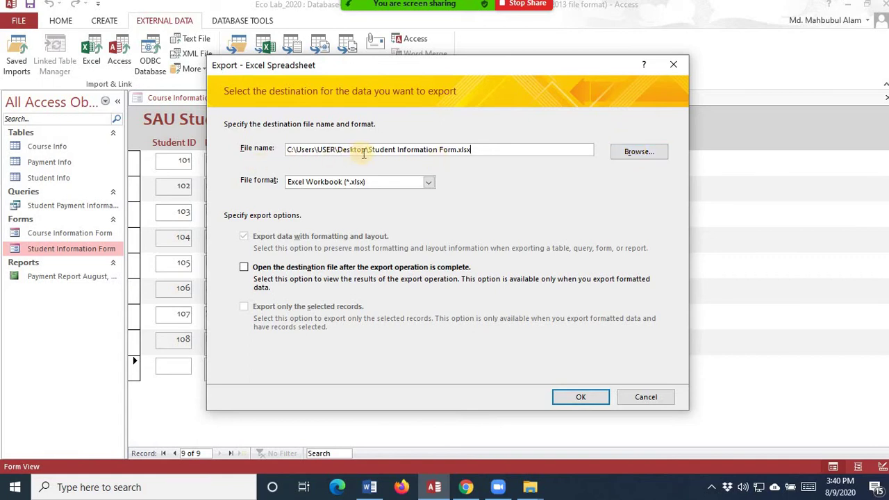
click(577, 397)
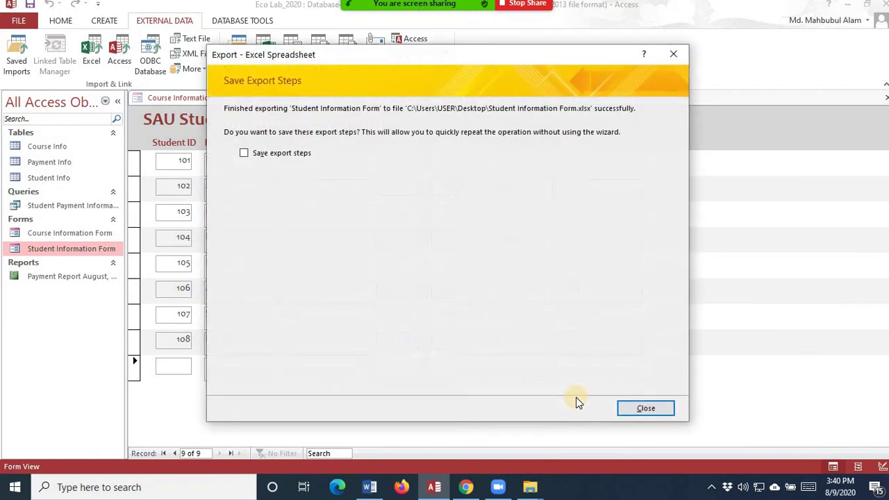
click(624, 407)
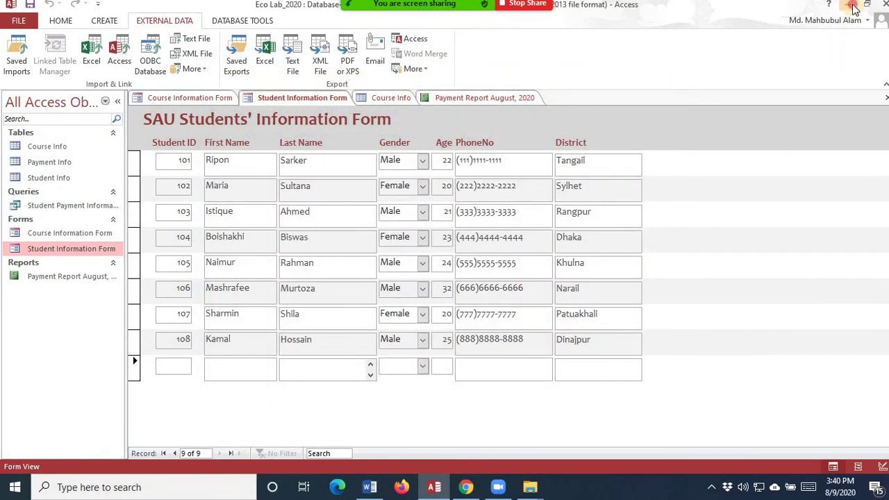
click(847, 6)
- Minimize the Word window, stop the paused share, maximize Zoom and share the entire screen again
click(846, 24)
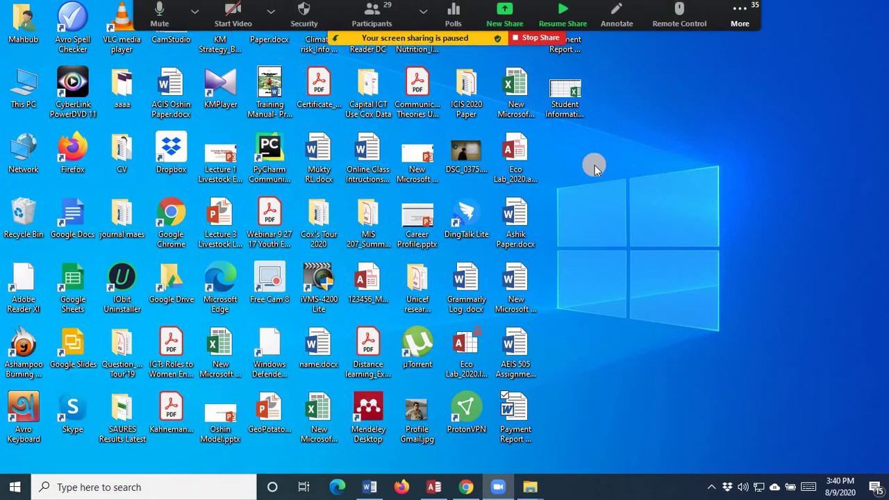
mouse_move(514, 11)
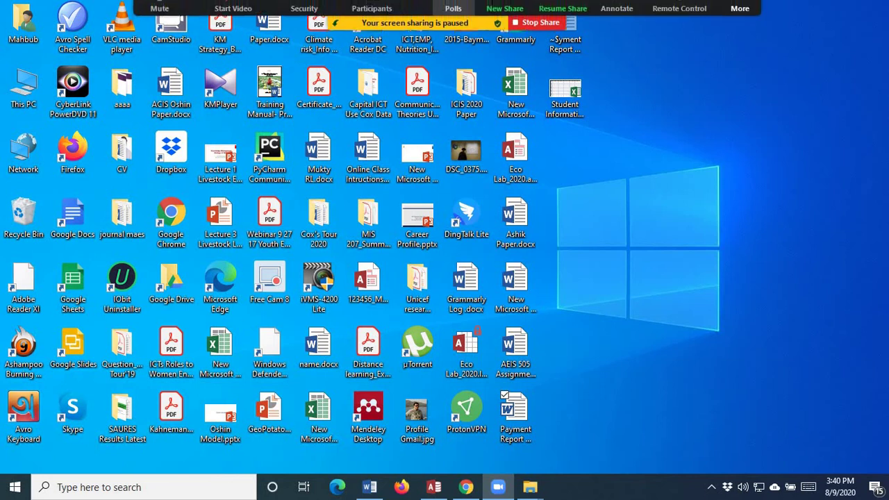
click(522, 36)
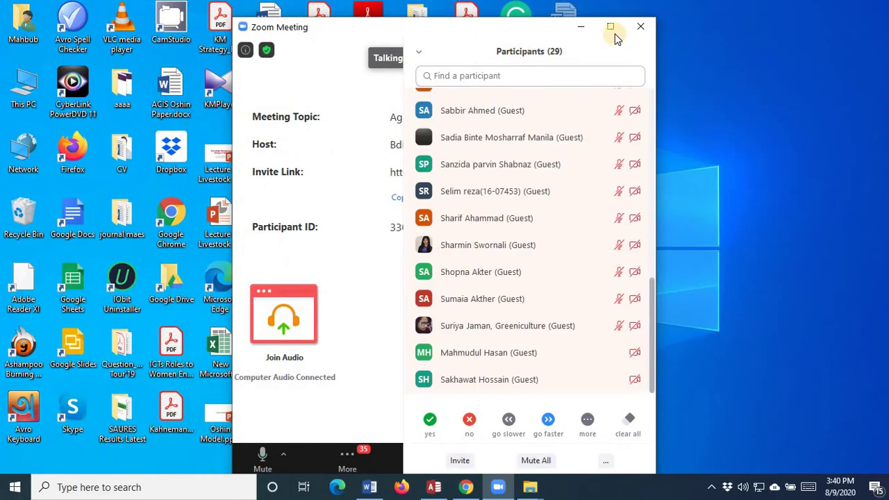
click(611, 27)
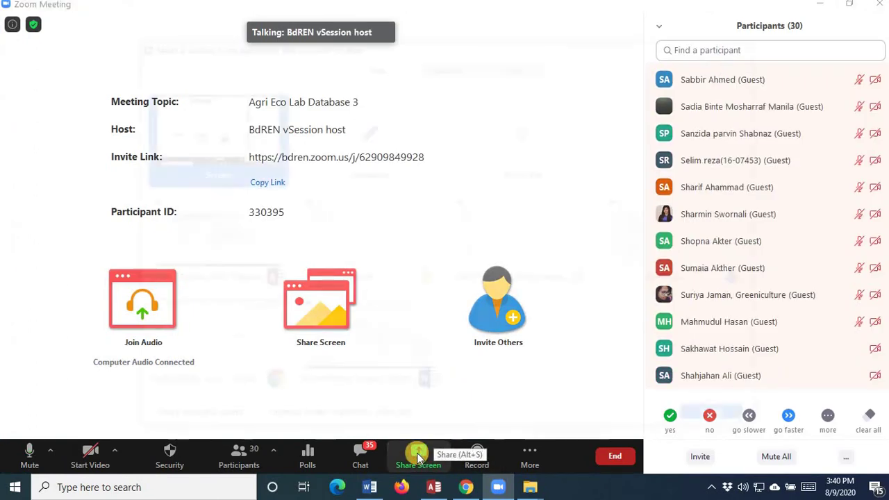
click(418, 453)
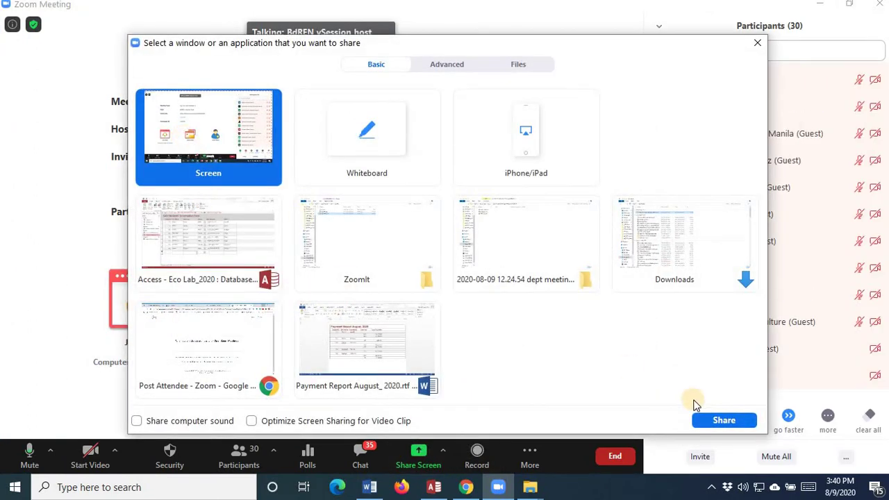
click(722, 419)
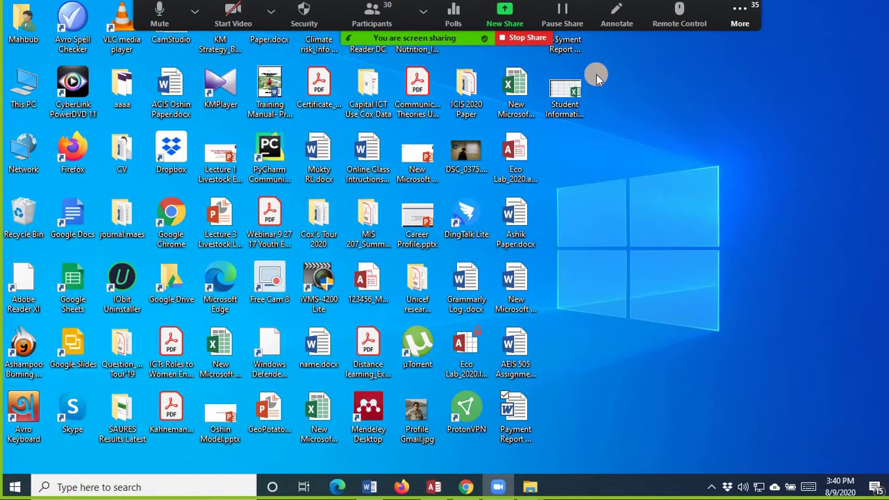
double_click(569, 90)
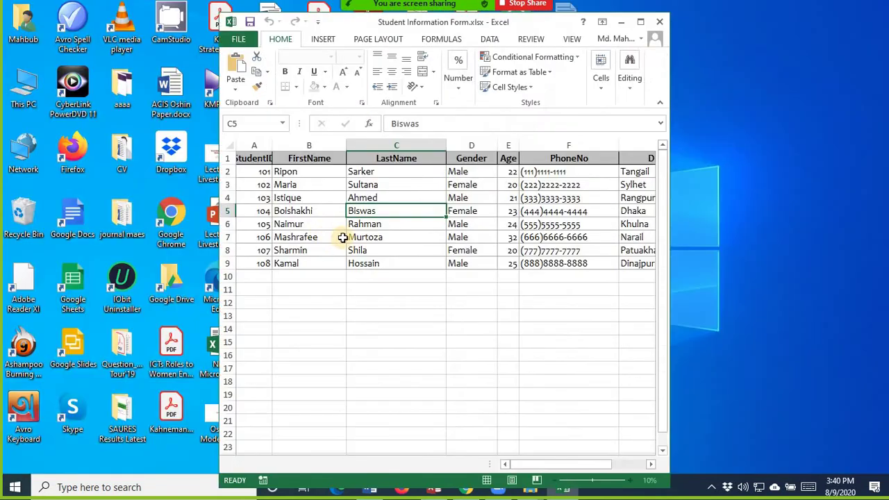
click(641, 21)
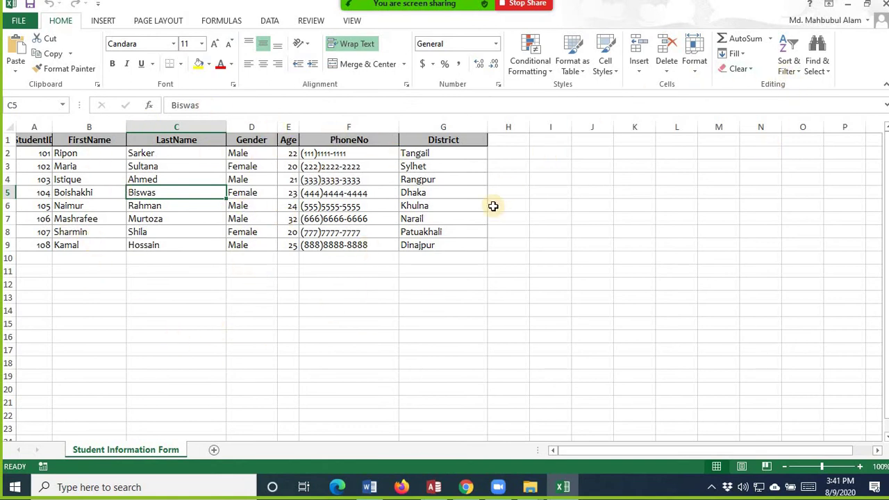
click(882, 7)
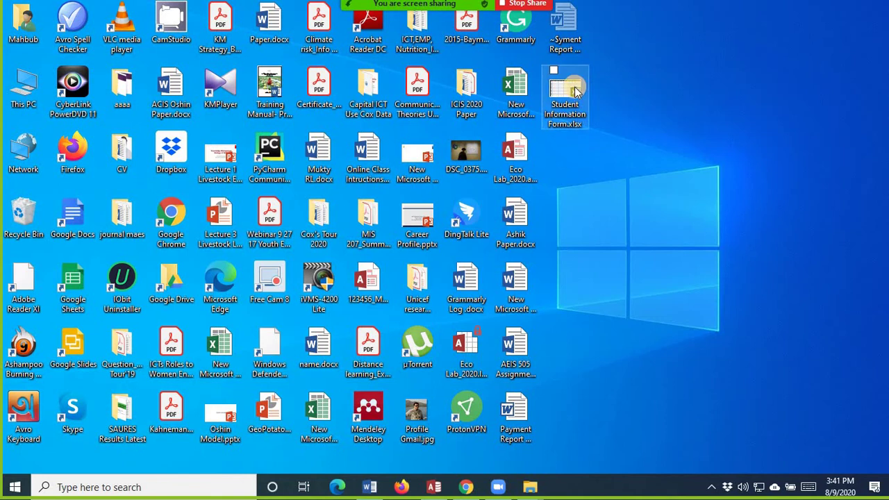
click(575, 91)
double_click(575, 91)
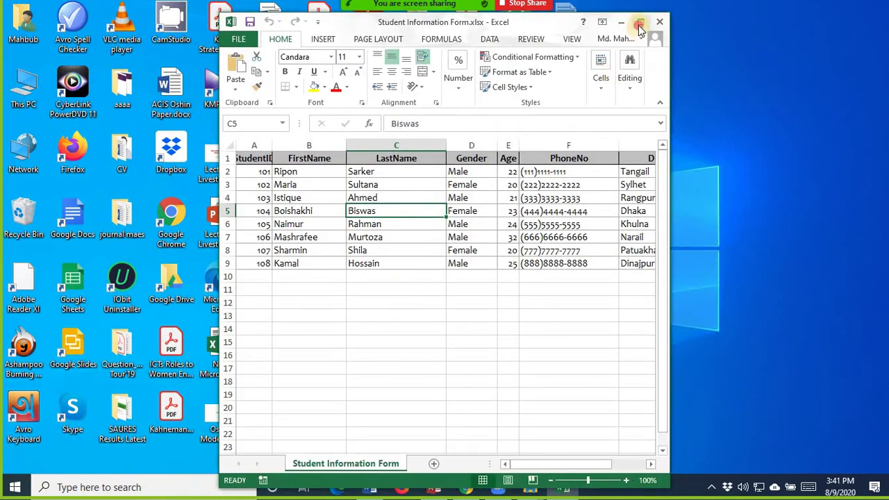
click(639, 25)
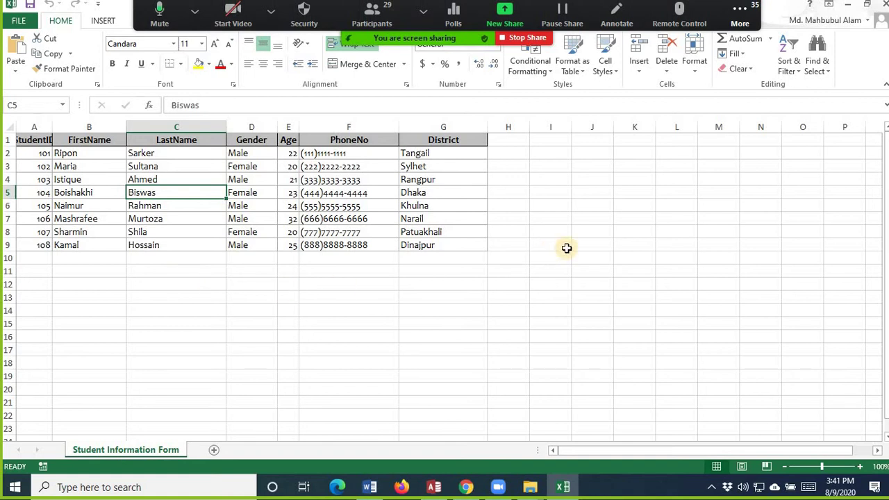
click(885, 7)
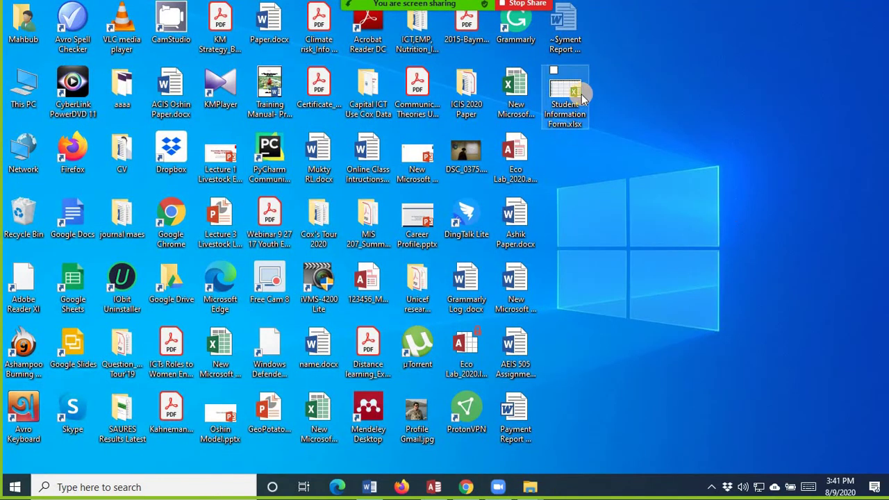
- Delete the exported Student Information Form workbook from the desktop and bring Chrome back up
click(582, 99)
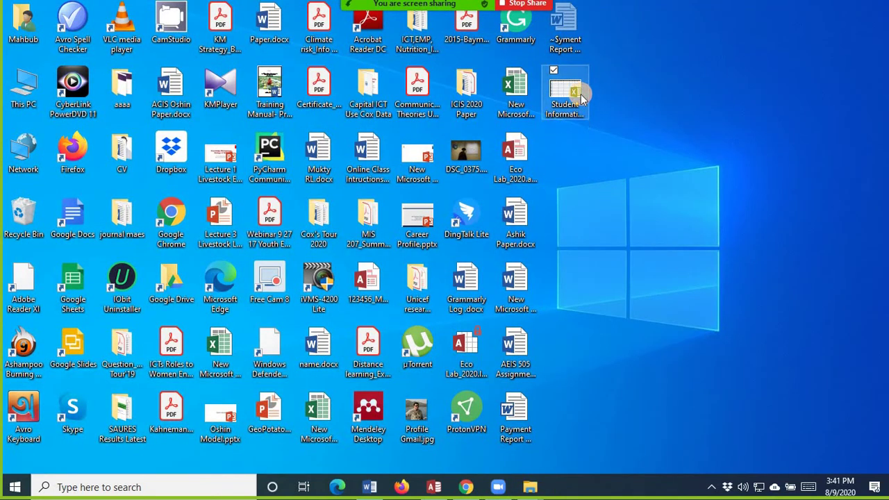
key(Delete)
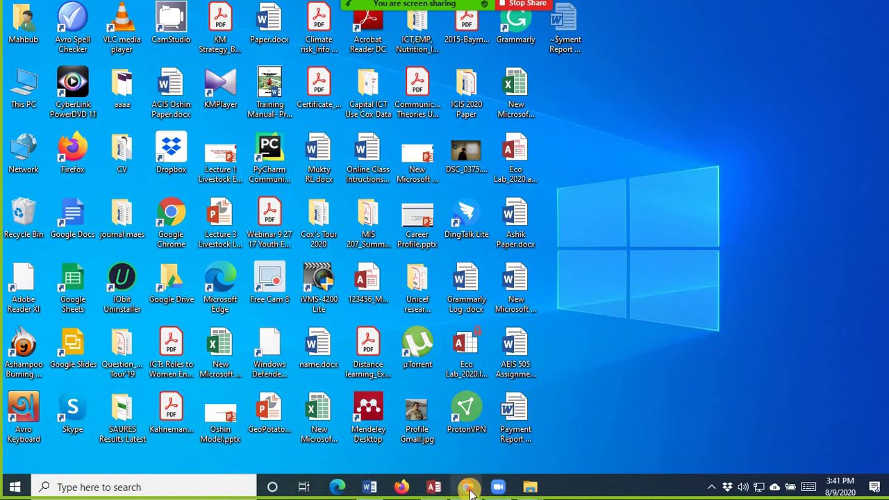
click(466, 487)
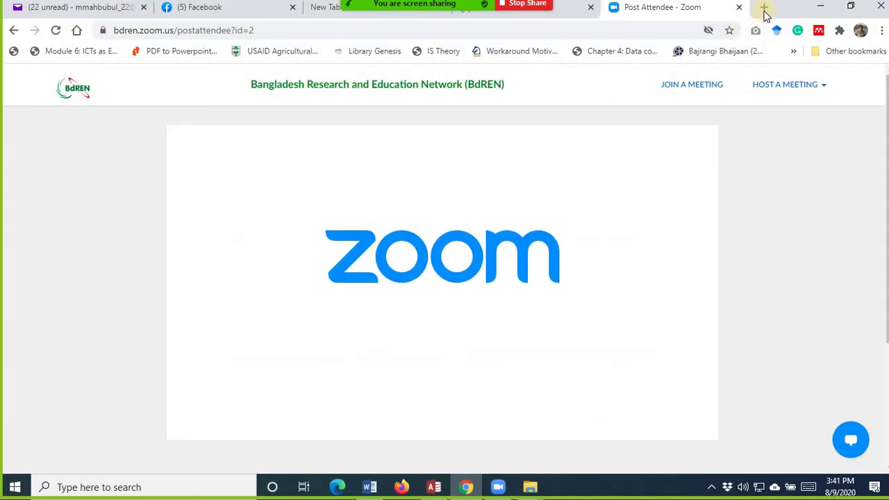
- Search the instructor's name and open the MAFI 415 & 416 course page on their weebly site
click(765, 11)
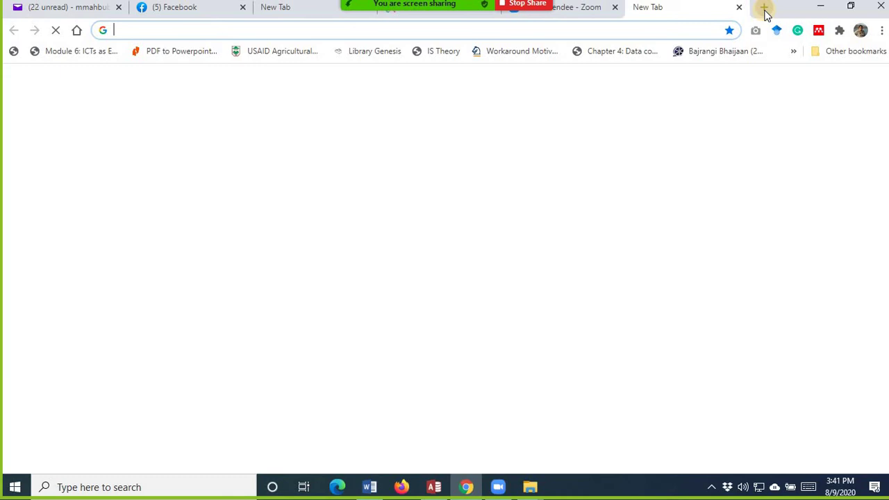
text(md)
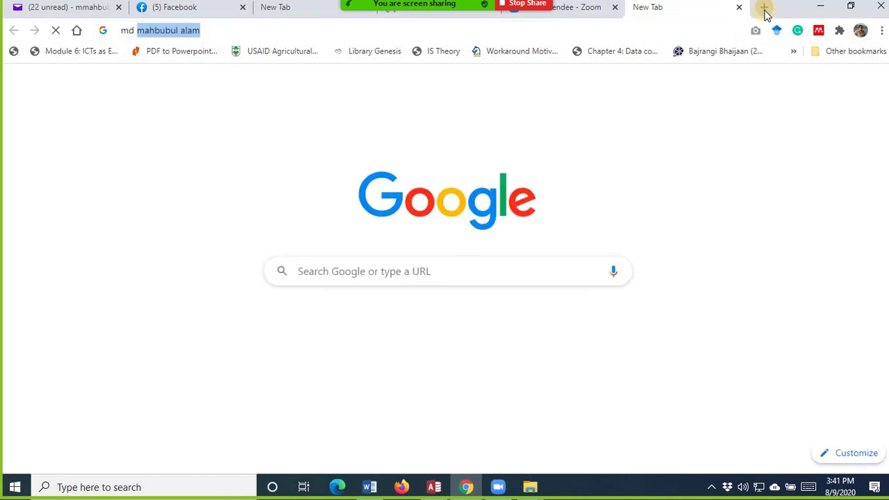
key(Return)
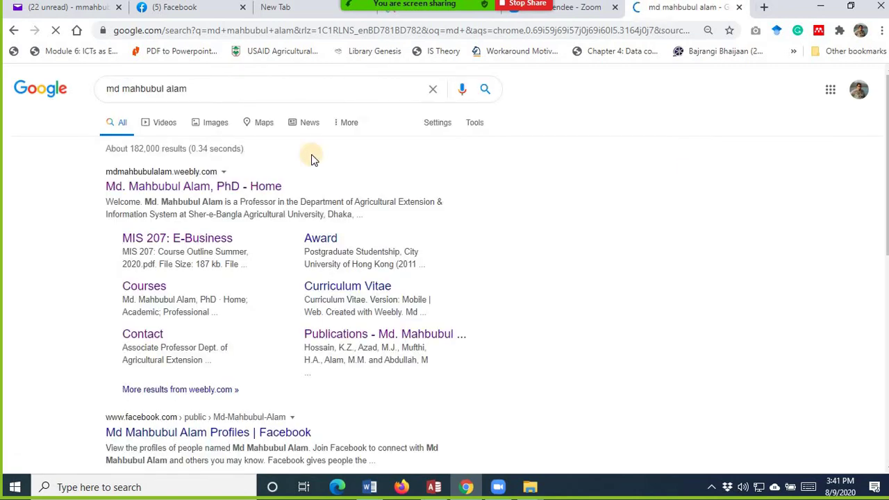
click(194, 193)
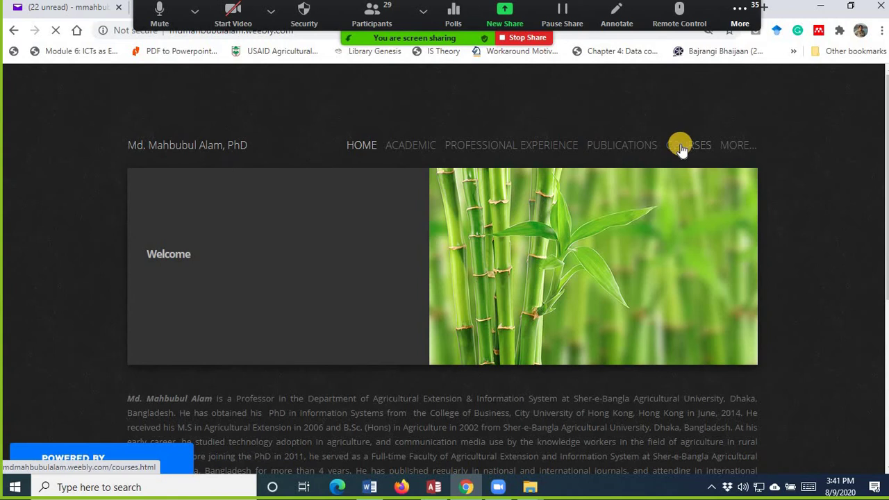
mouse_move(682, 145)
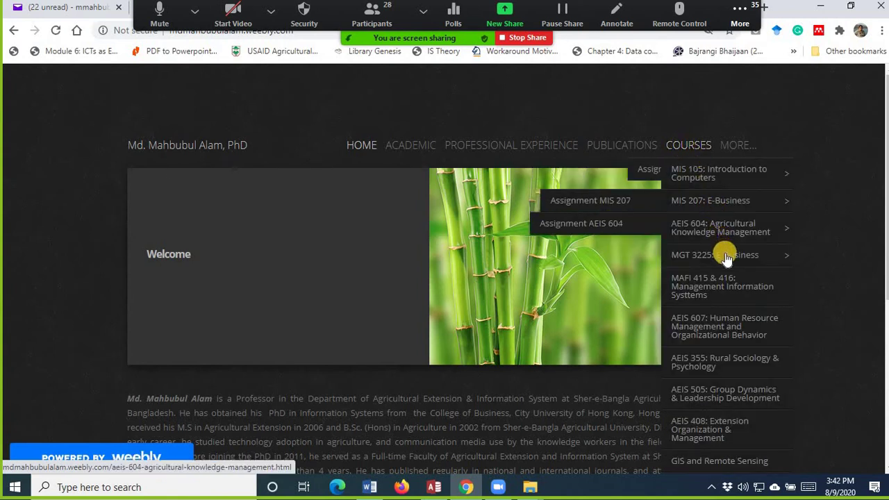
click(731, 289)
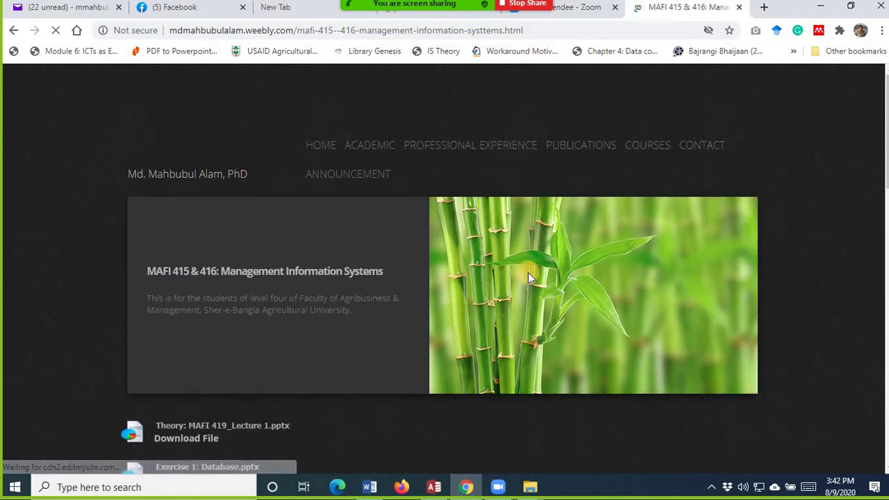
- Download Excel for Practice Access.xlsx as studentinfo.xlsx and show it in the Downloads folder
scroll(331, 216, down, 4)
scroll(330, 216, down, 7)
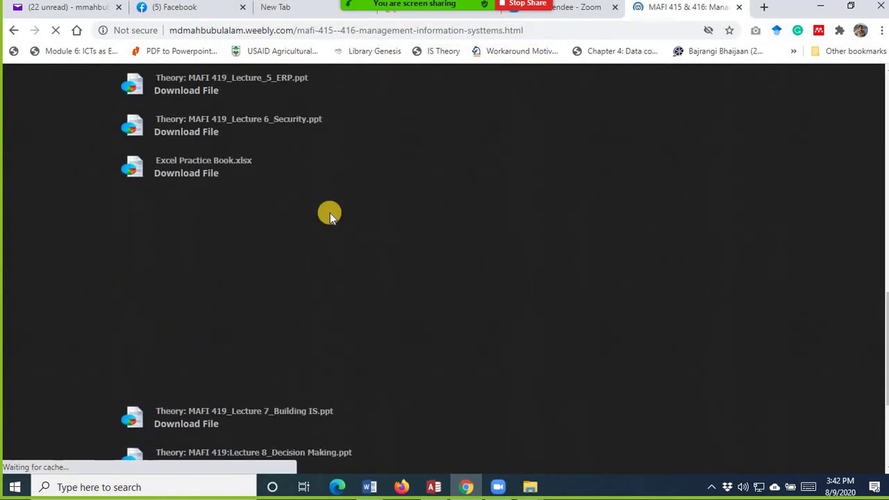
scroll(330, 215, down, 3)
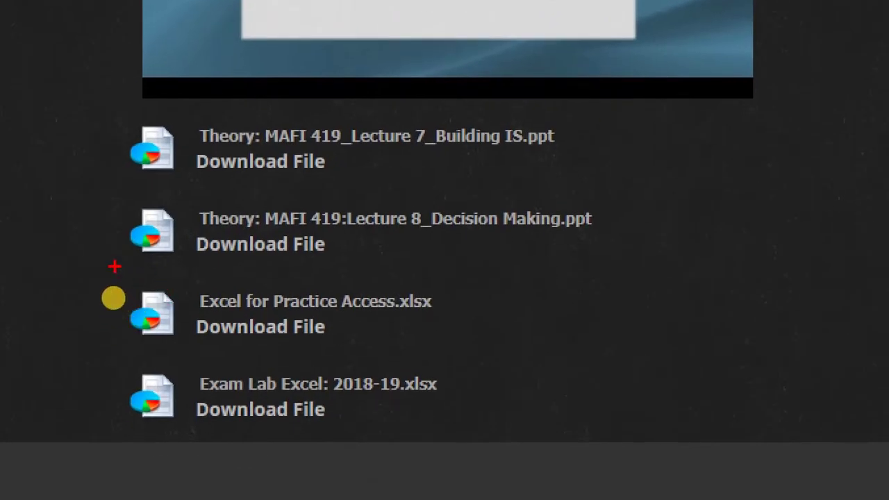
drag(115, 267, 453, 353)
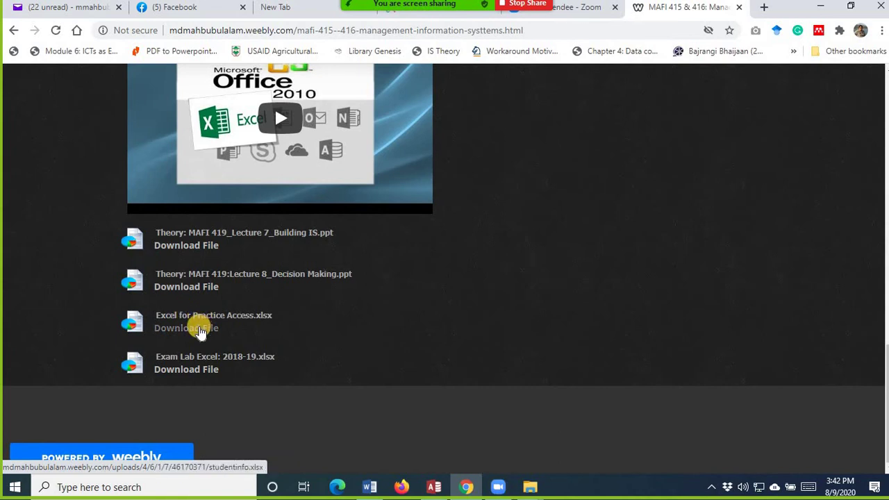
click(199, 331)
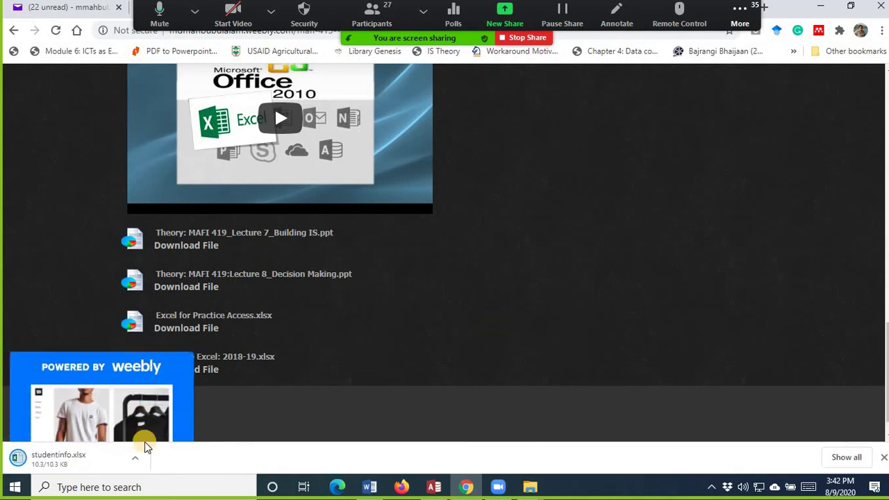
click(138, 461)
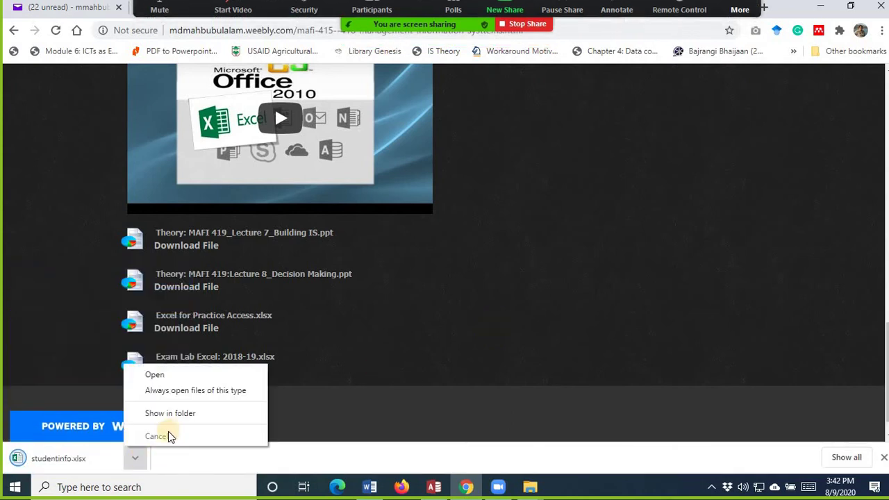
click(180, 415)
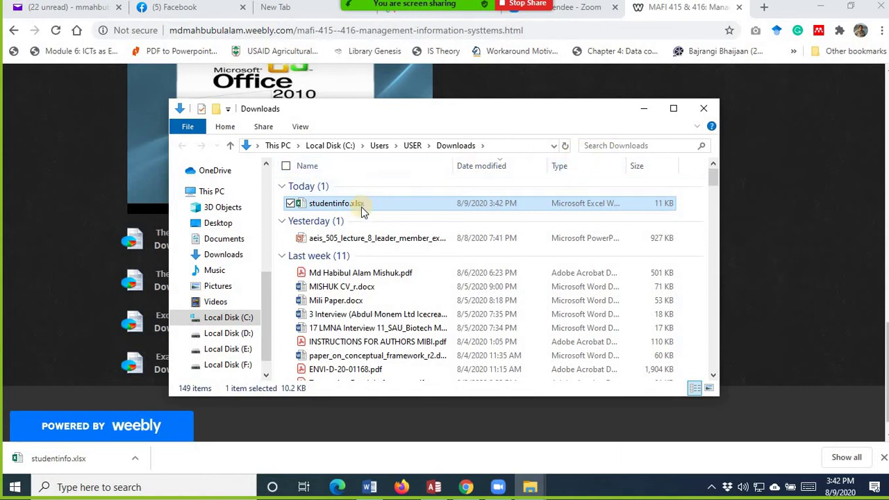
- Minimize the Downloads window, close the Access database and minimize Chrome to reveal the desktop
click(649, 109)
click(436, 488)
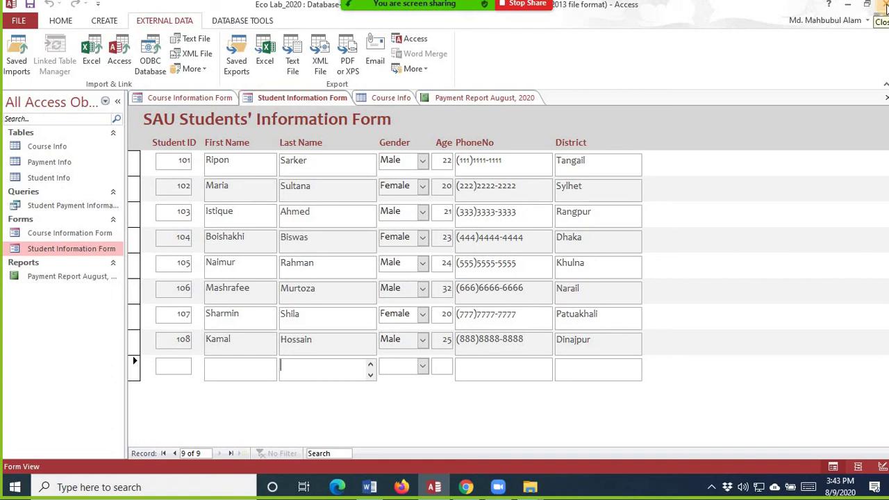
click(886, 7)
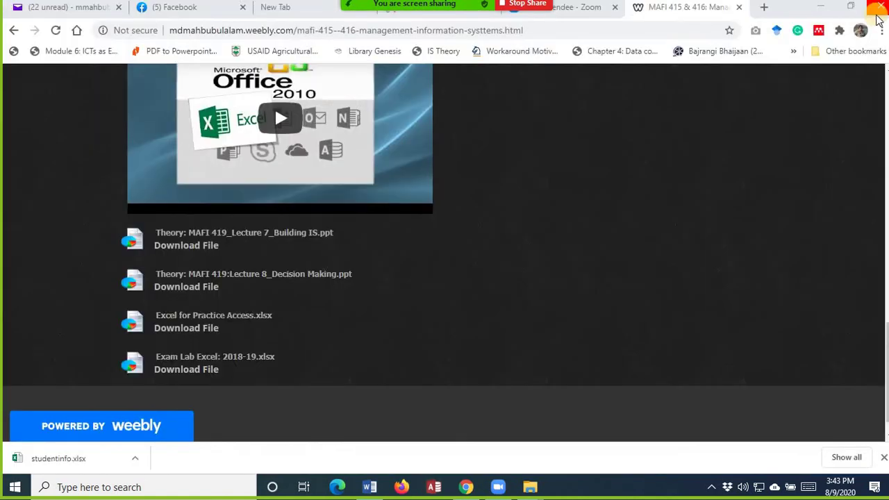
click(821, 6)
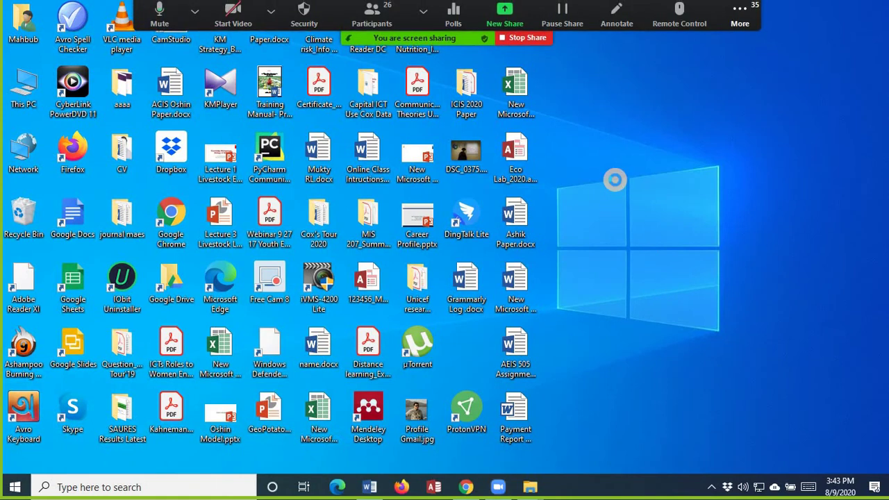
- Create a new blank Microsoft Access Database file on the desktop, keeping its default name
right_click(615, 180)
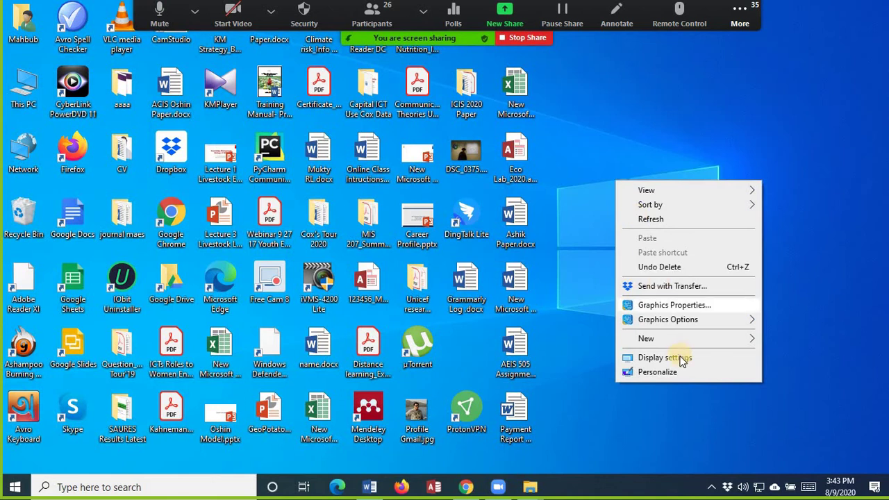
mouse_move(687, 341)
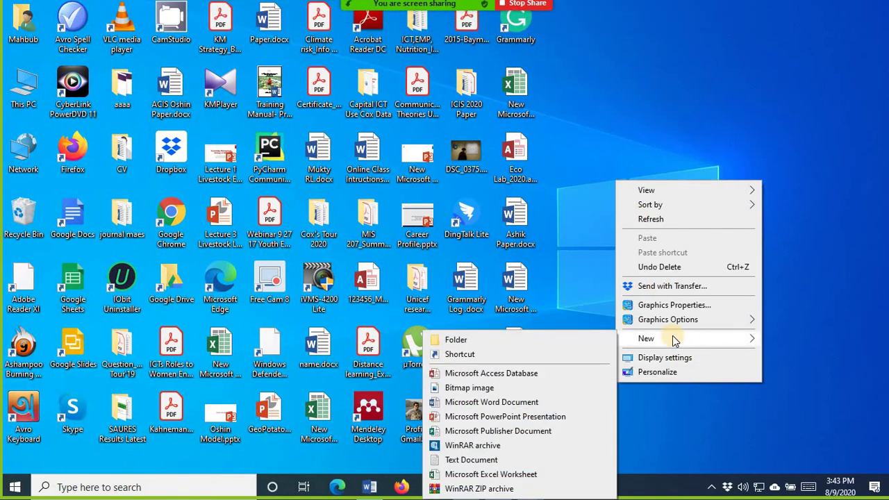
click(548, 375)
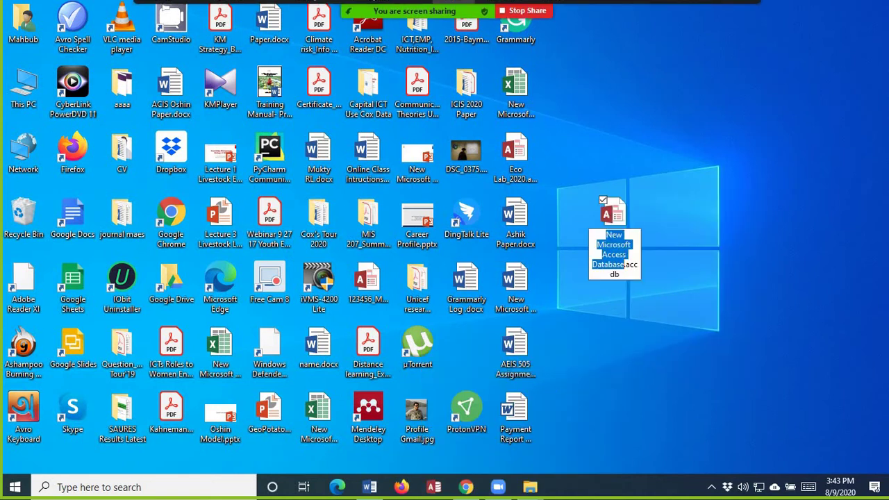
key(Return)
click(359, 23)
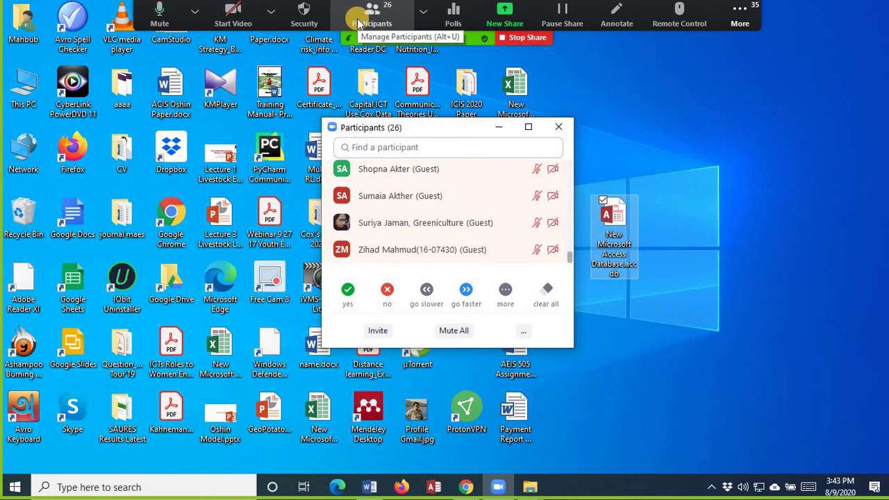
click(622, 252)
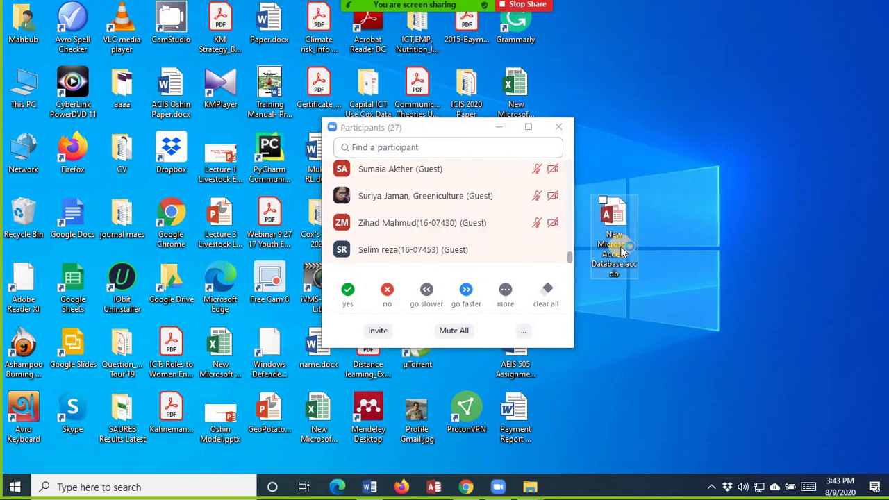
click(548, 149)
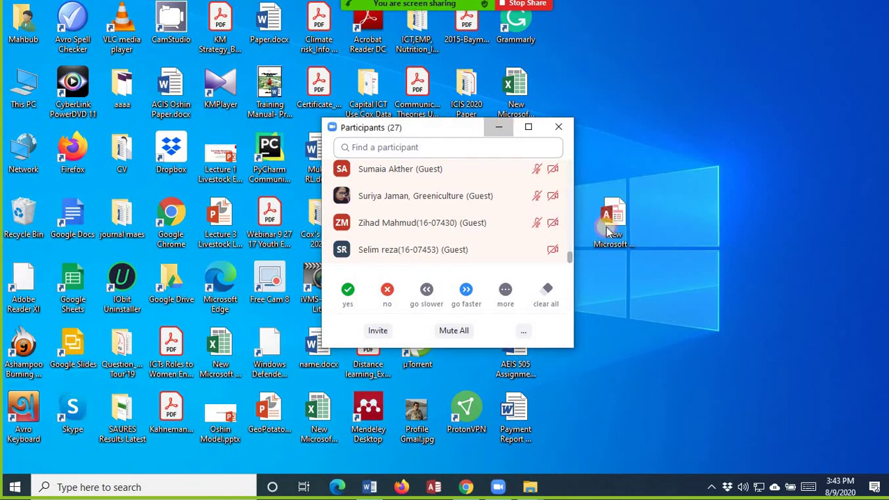
double_click(609, 232)
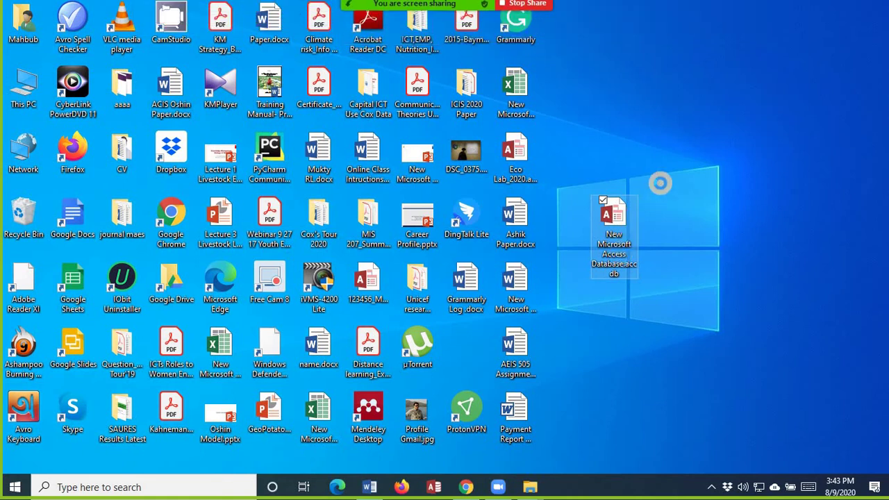
- Rename the new database file to the student's name followed by their ID
right_click(613, 223)
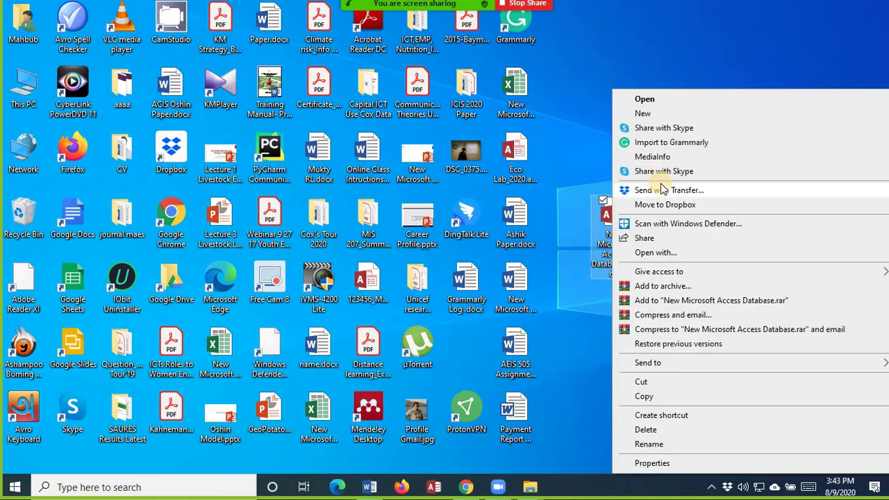
click(675, 443)
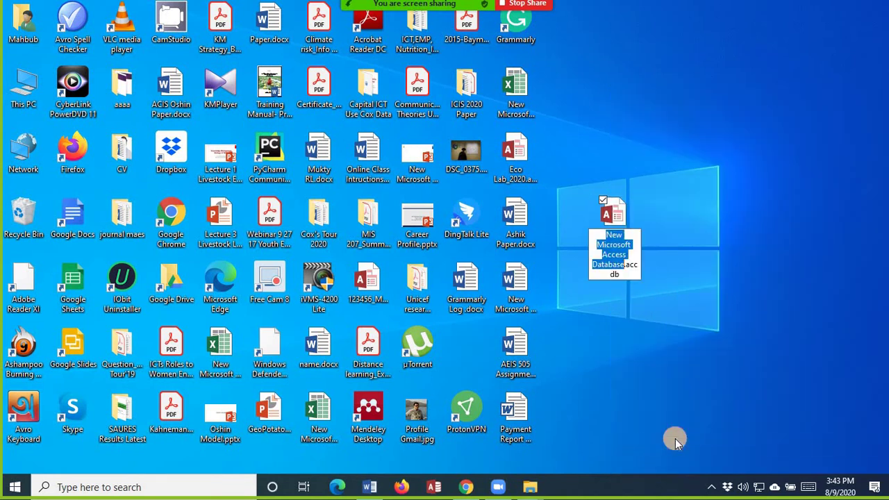
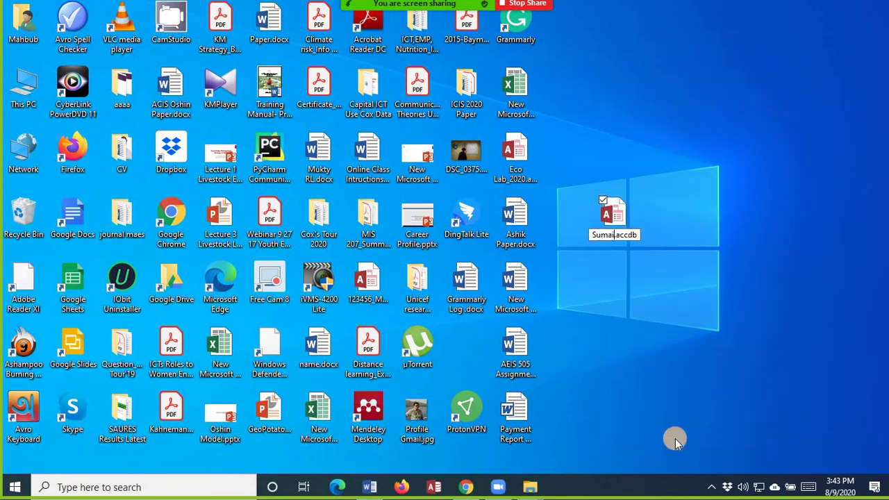
key(BackSpace)
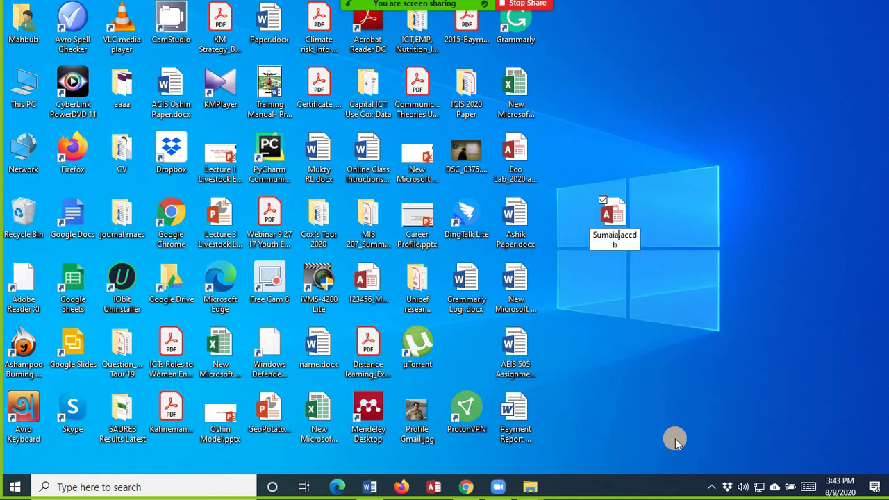
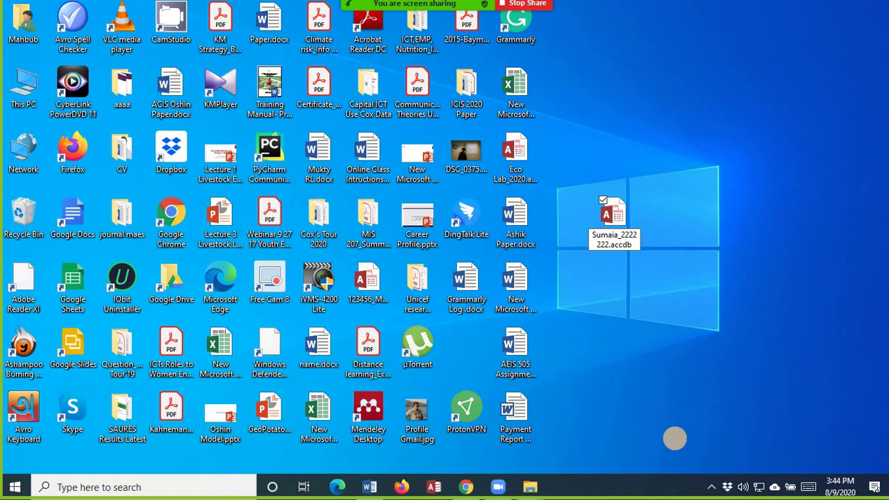
key(Return)
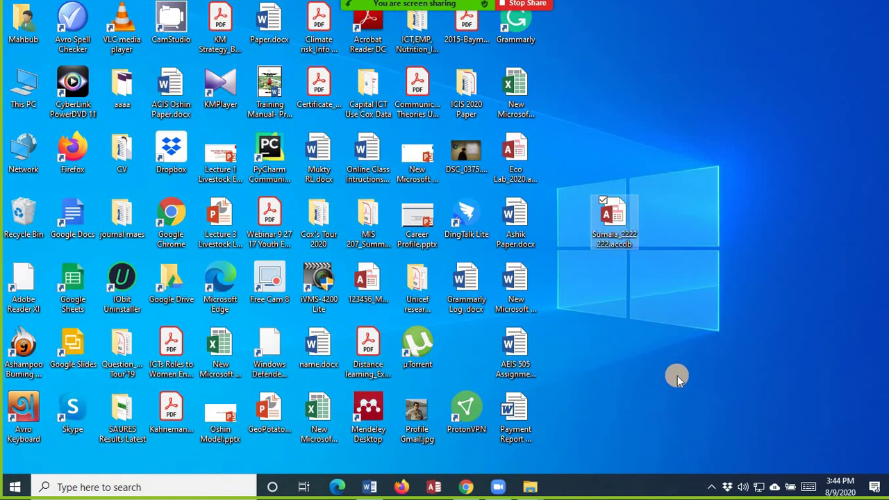
- Open the renamed .accdb database maximized, enable its content, then minimize Access
click(621, 212)
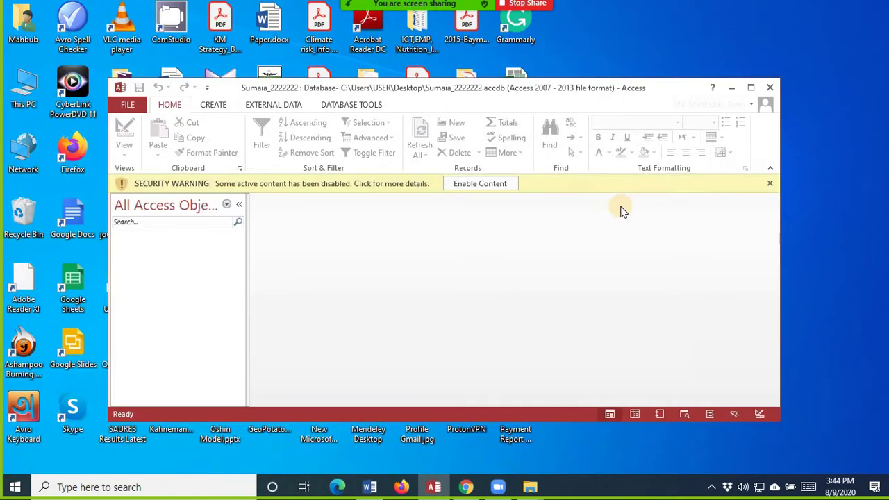
click(750, 88)
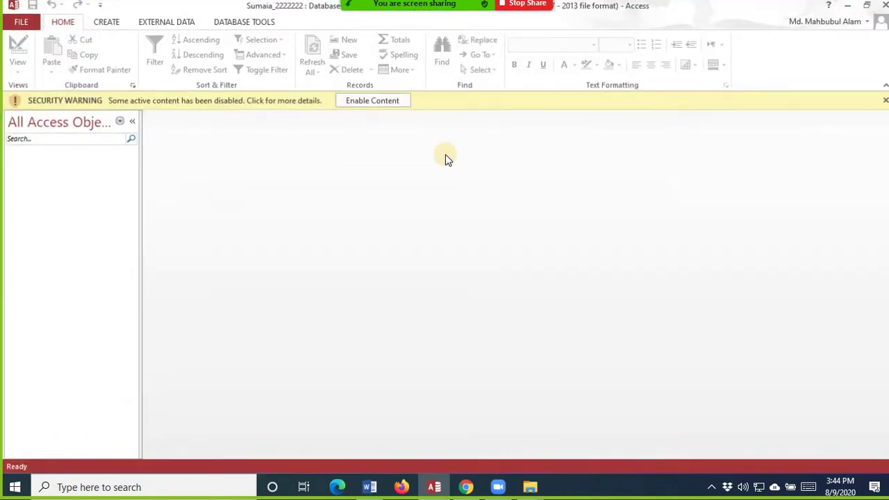
click(389, 104)
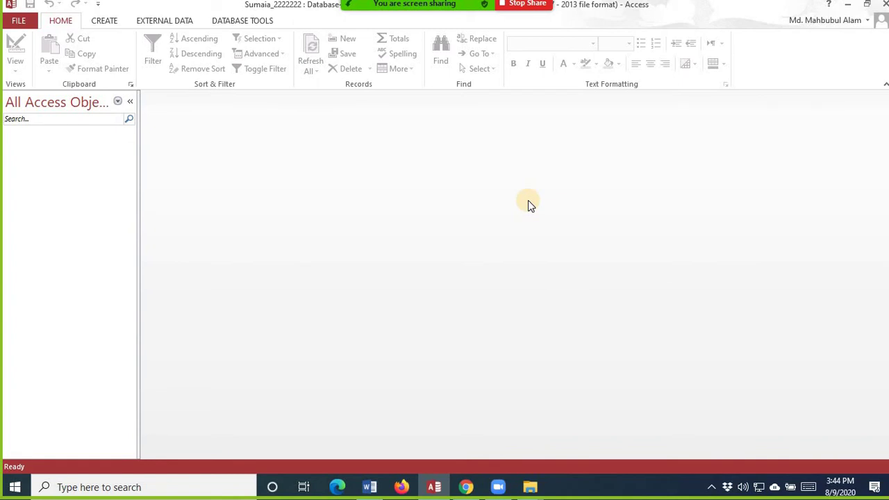
click(849, 5)
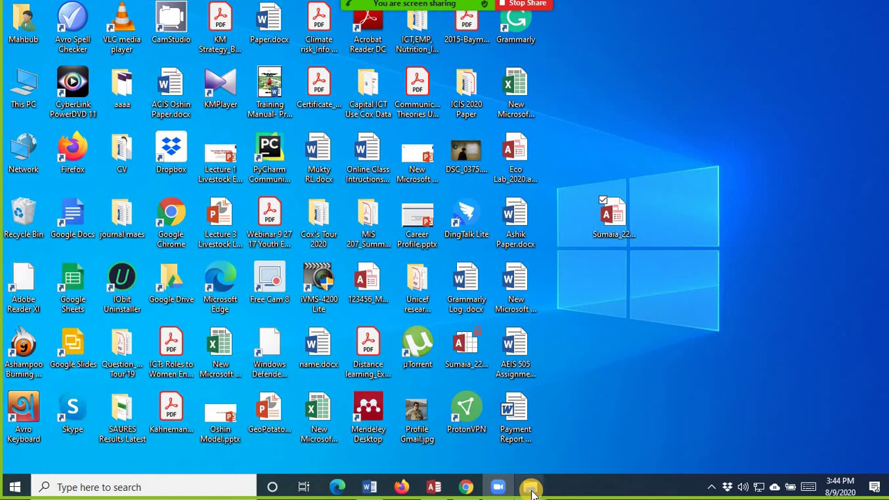
- Restore and maximize the Downloads window, then open studentinfo.xlsx
mouse_move(548, 491)
click(729, 441)
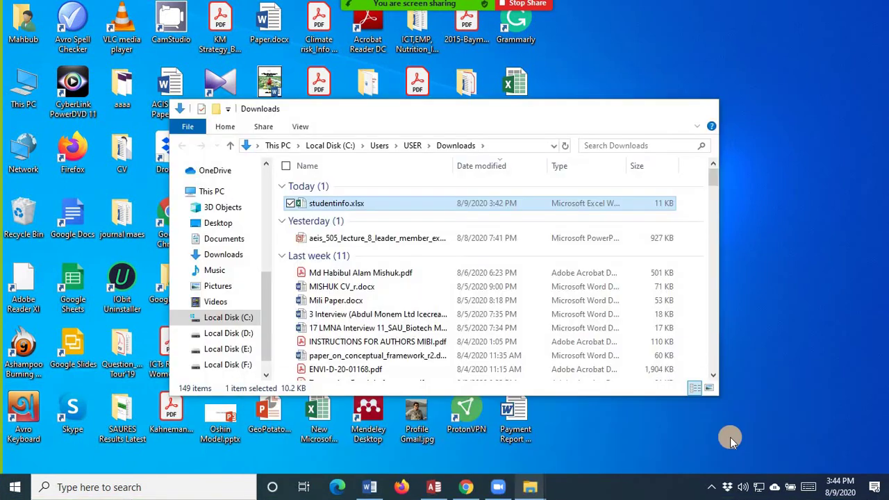
click(673, 109)
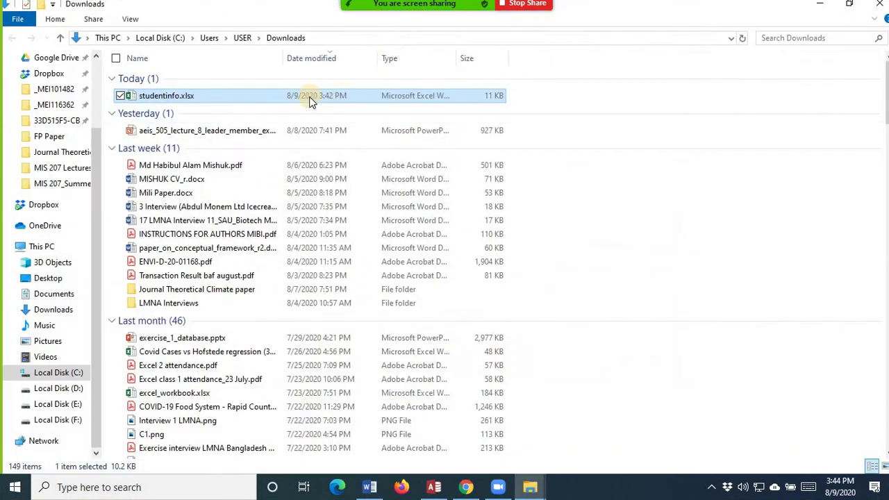
double_click(181, 98)
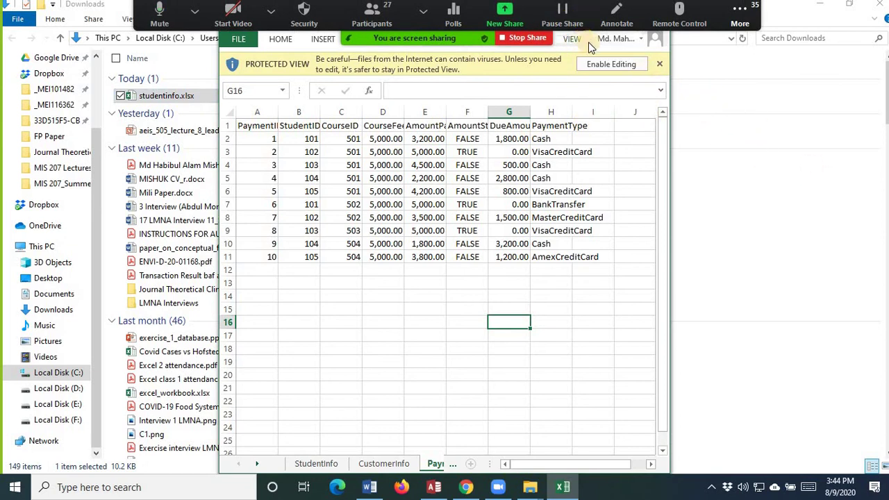
- Enable editing of studentinfo.xlsx and maximize the workbook window
click(640, 22)
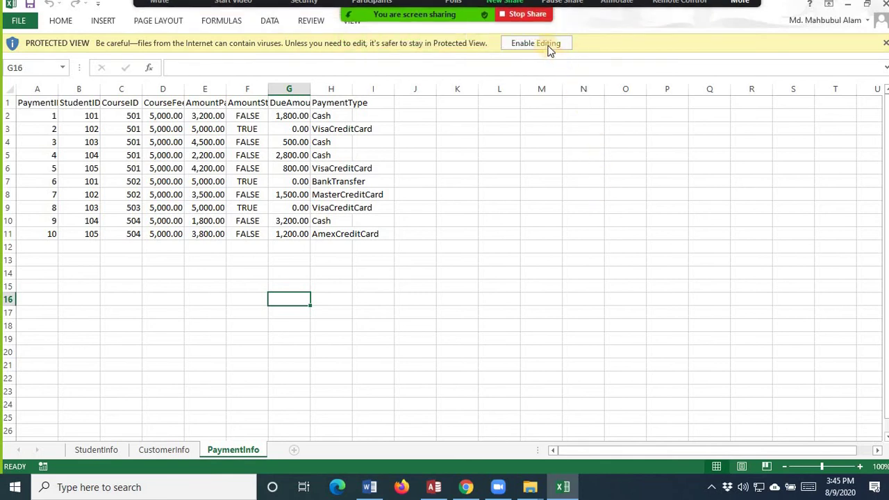
click(547, 43)
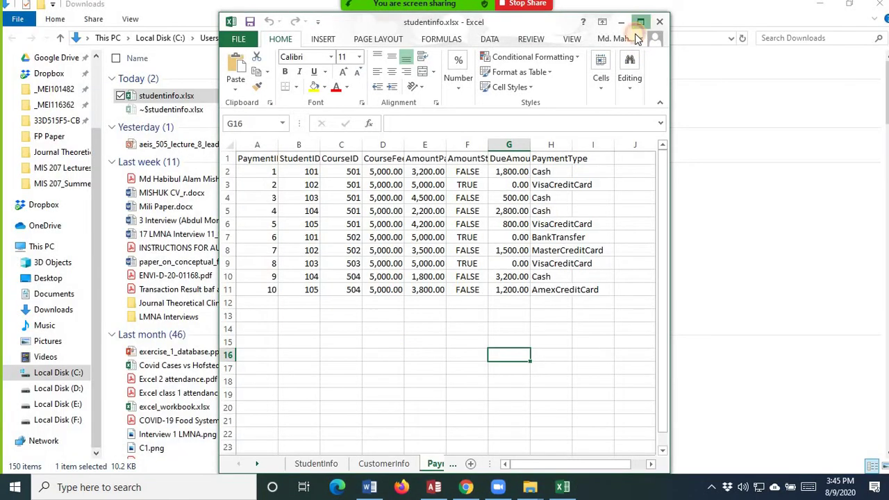
click(641, 21)
- Look through the StudentInfo, CustomerInfo and PaymentInfo sheets
click(89, 451)
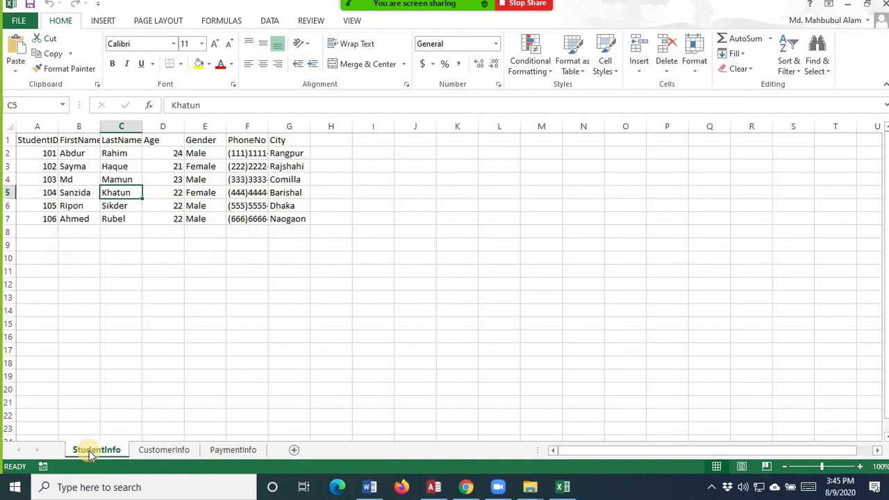
click(156, 453)
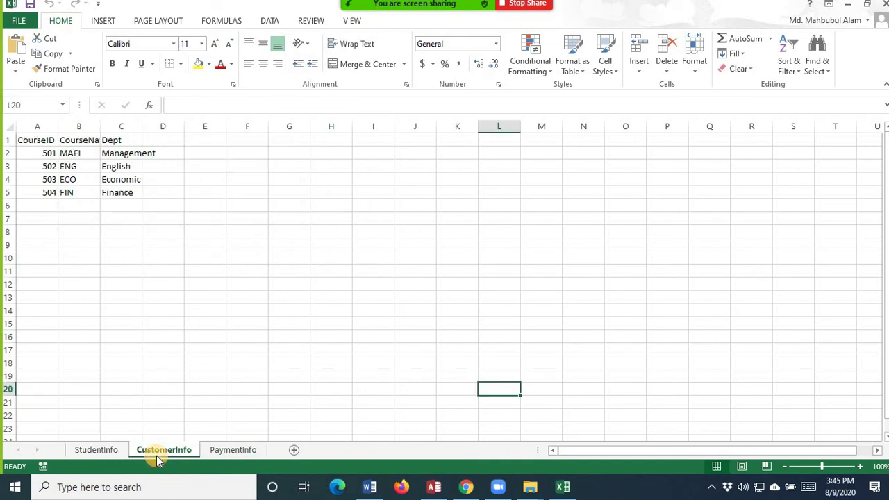
click(231, 453)
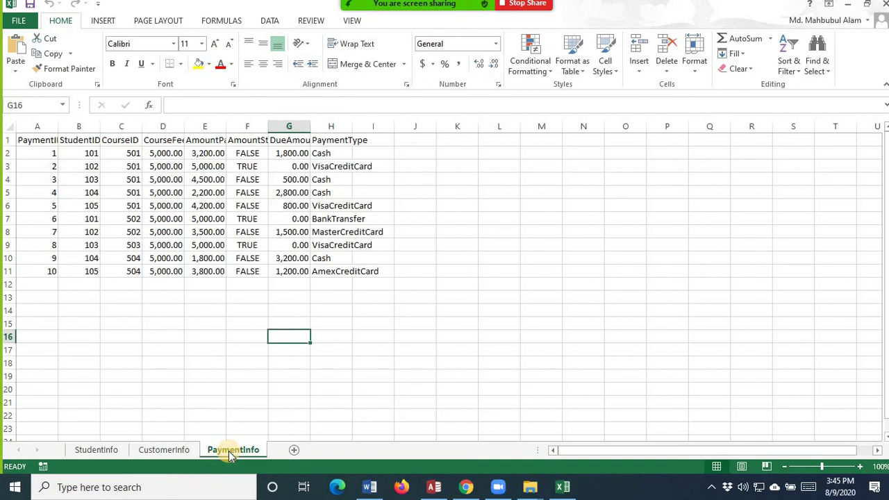
- Add a new blank Sheet1 worksheet, then go back to the StudentInfo sheet
click(295, 451)
drag(165, 167, 732, 420)
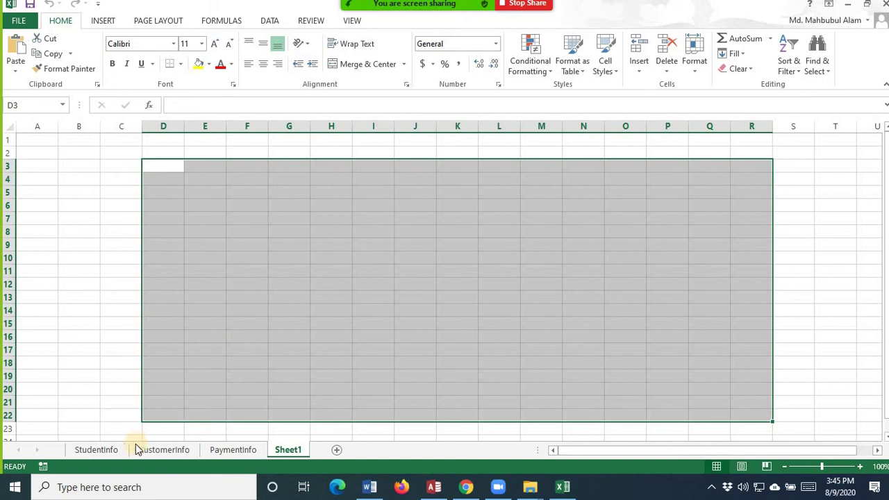
click(96, 450)
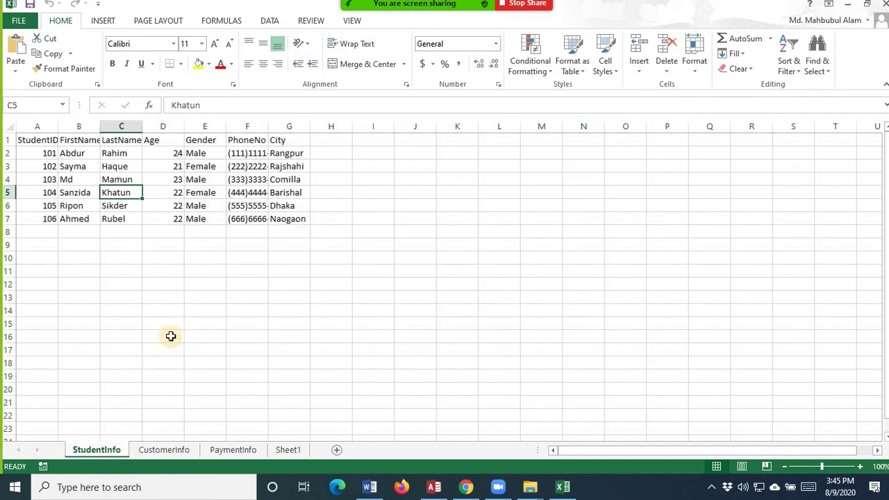
- Widen columns B, A and C so the FirstName, StudentID and LastName headings fit
drag(100, 130, 128, 128)
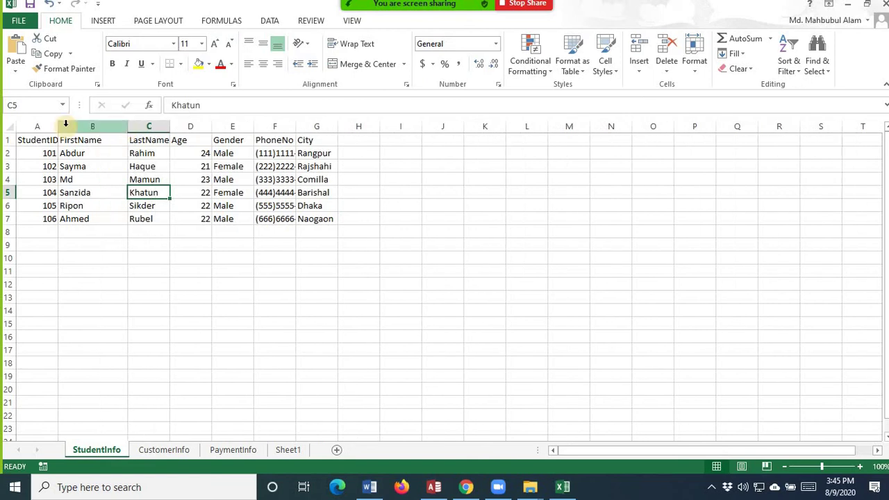
drag(59, 126, 66, 126)
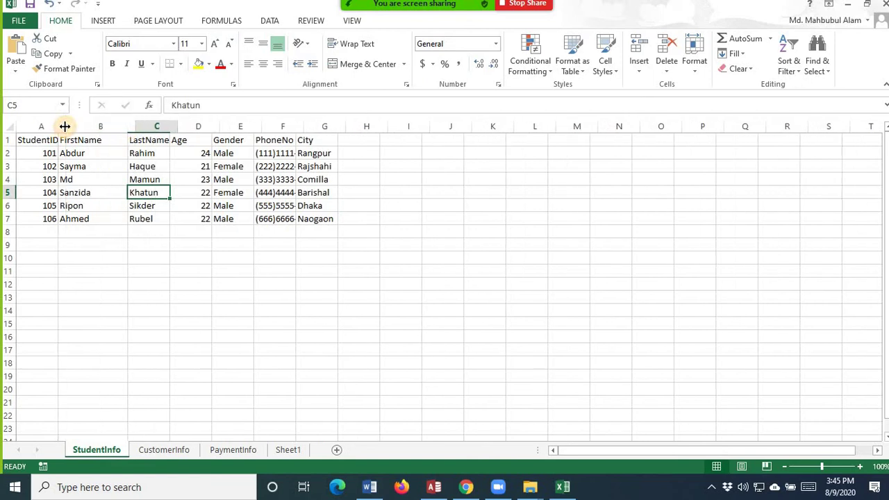
drag(180, 127, 185, 127)
key(ctrl+1)
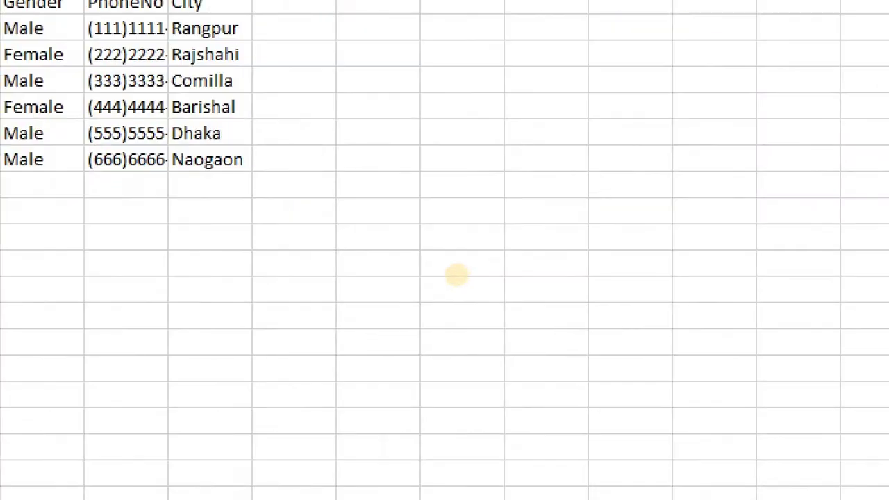
click(451, 246)
click(381, 145)
text(tExcel to)
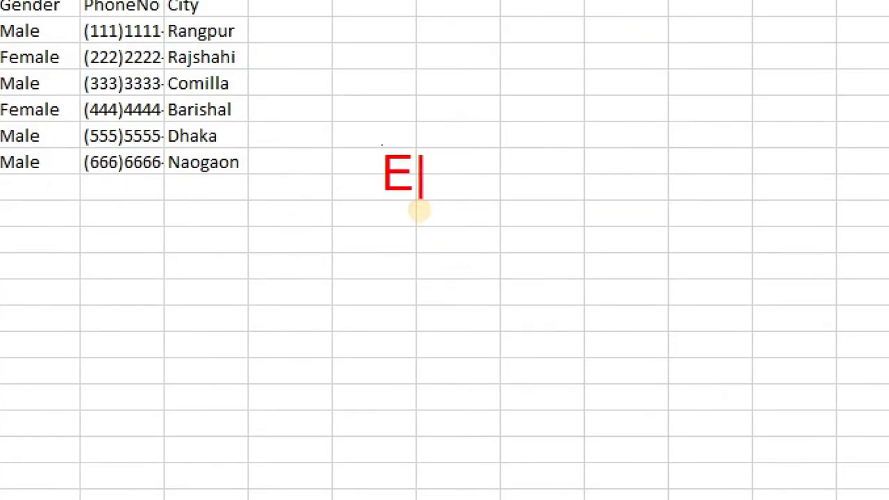
text( A)
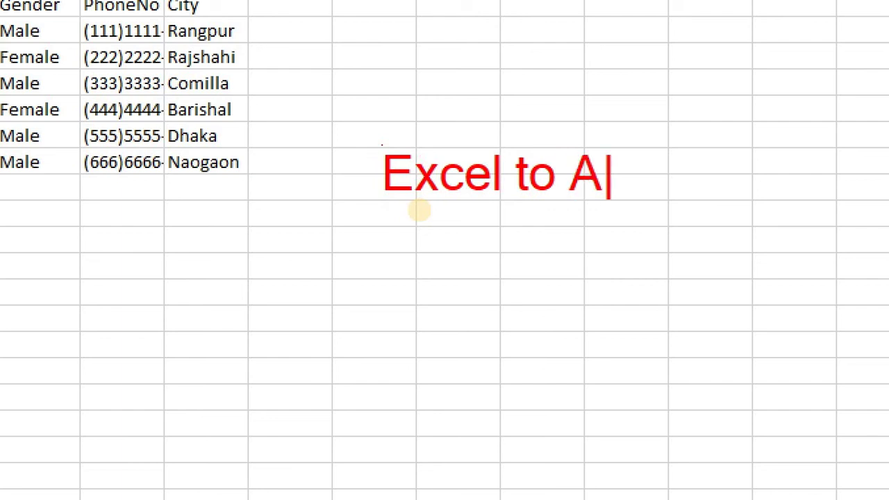
text(ccess)
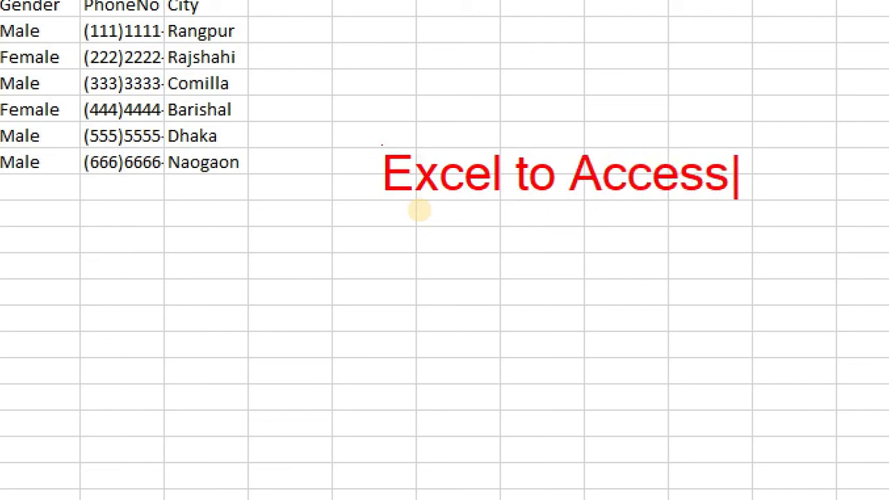
key(Return)
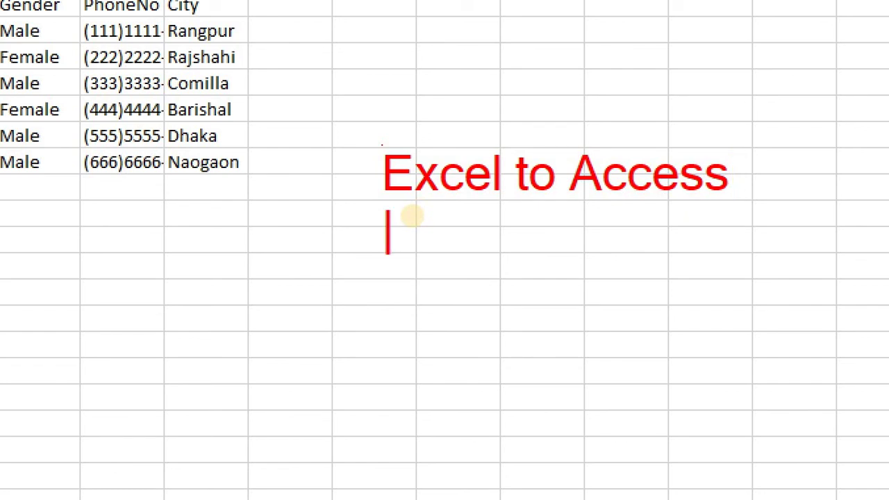
text(ROw)
key(BackSpace)
key(BackSpace)
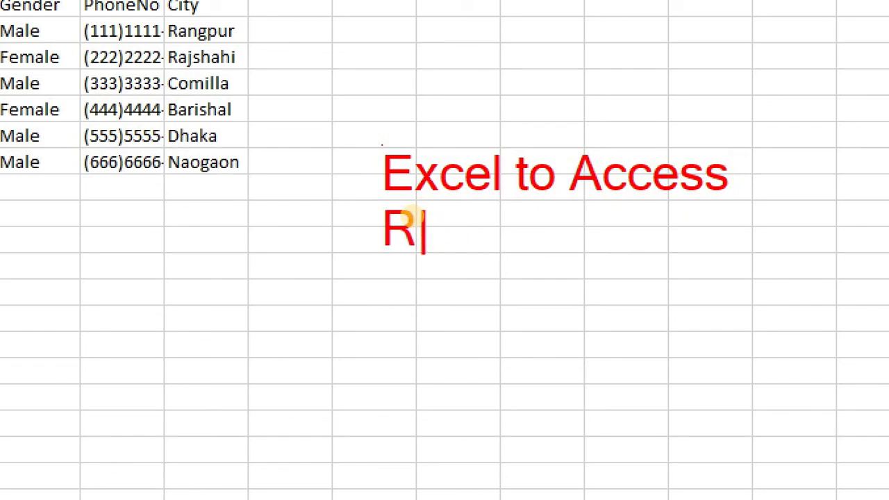
text(ow should be Fi)
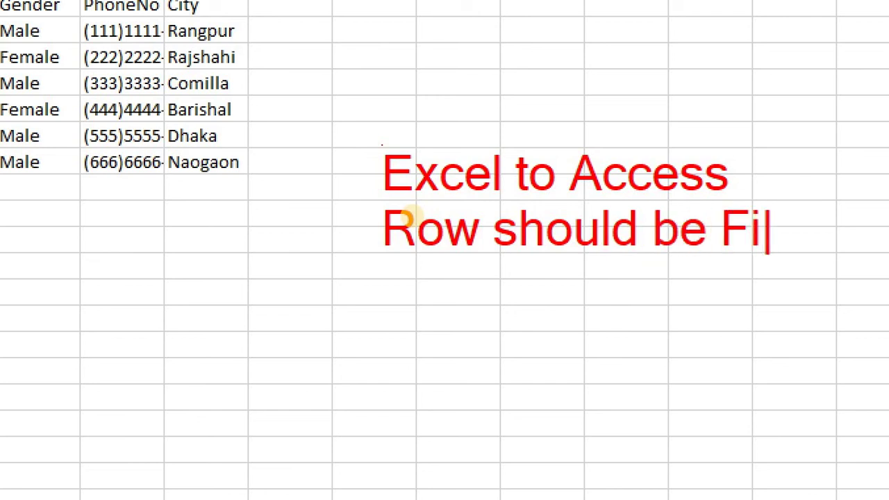
text(edl)
key(Return)
key(BackSpace)
key(BackSpace)
key(BackSpace)
key(BackSpace)
text(eld)
key(Return)
text(Hear)
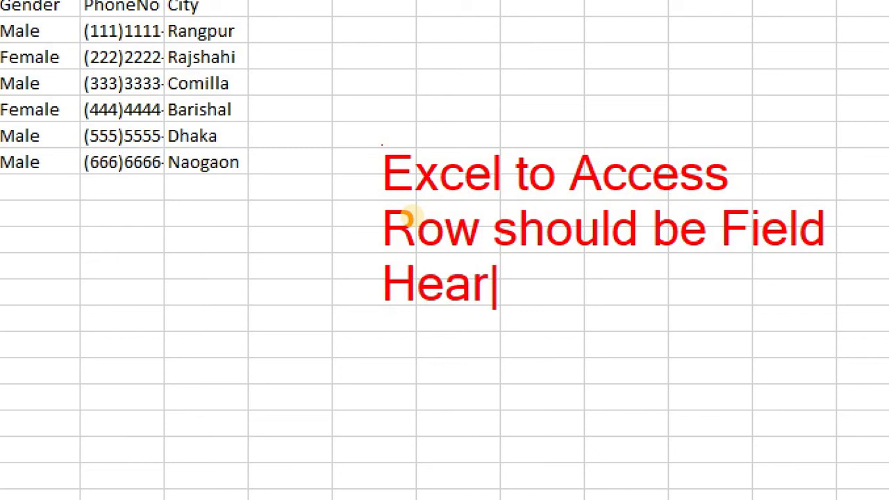
key(BackSpace)
text(diing)
key(BackSpace)
key(BackSpace)
key(BackSpace)
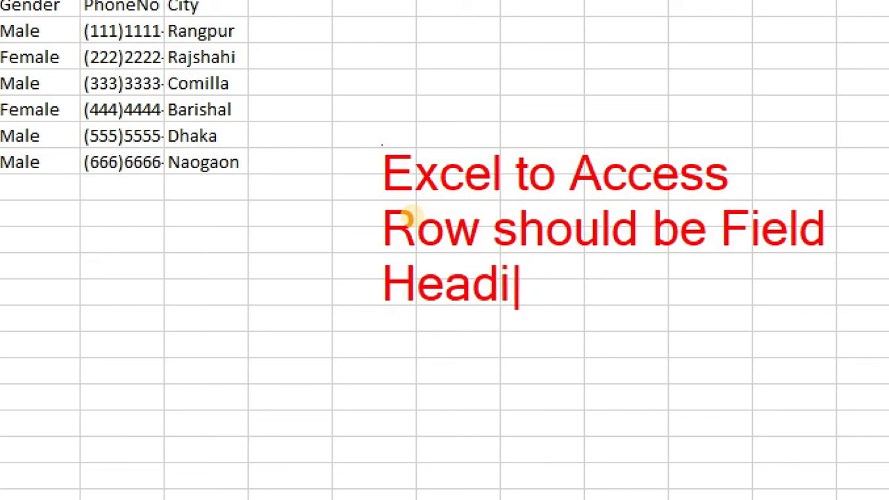
text(in)
key(BackSpace)
key(BackSpace)
text(g)
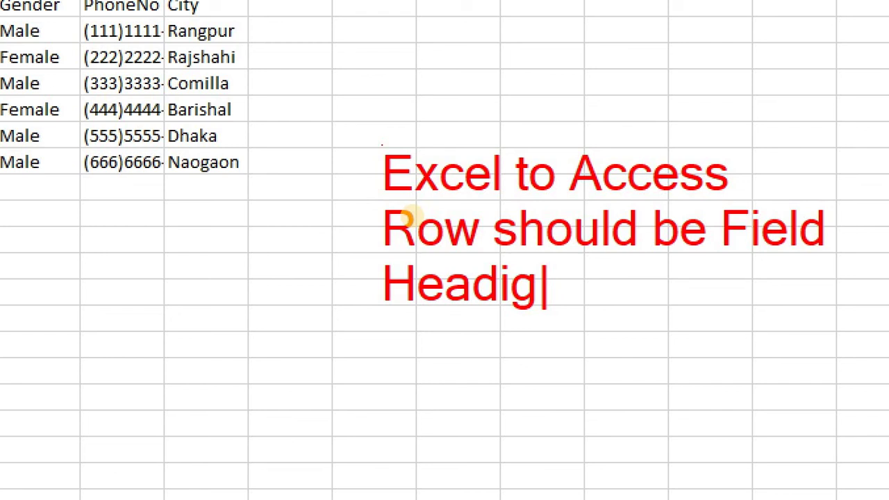
key(BackSpace)
text(ng)
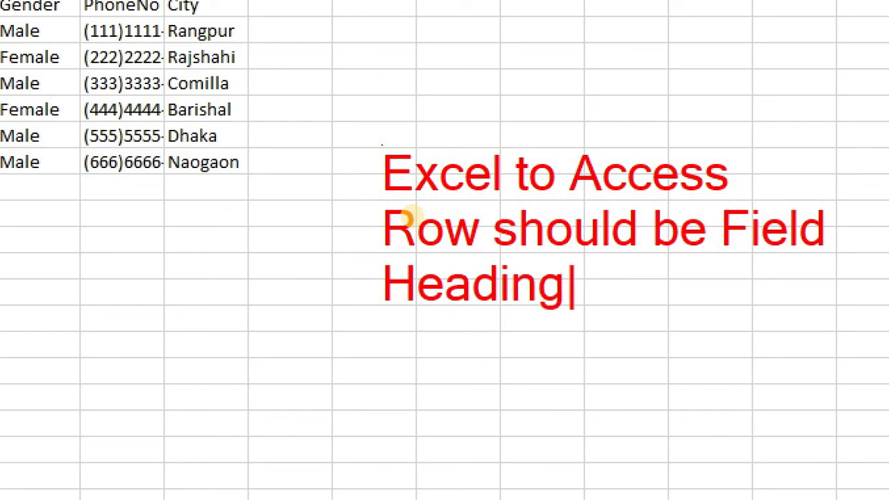
key(Escape)
key(Escape)
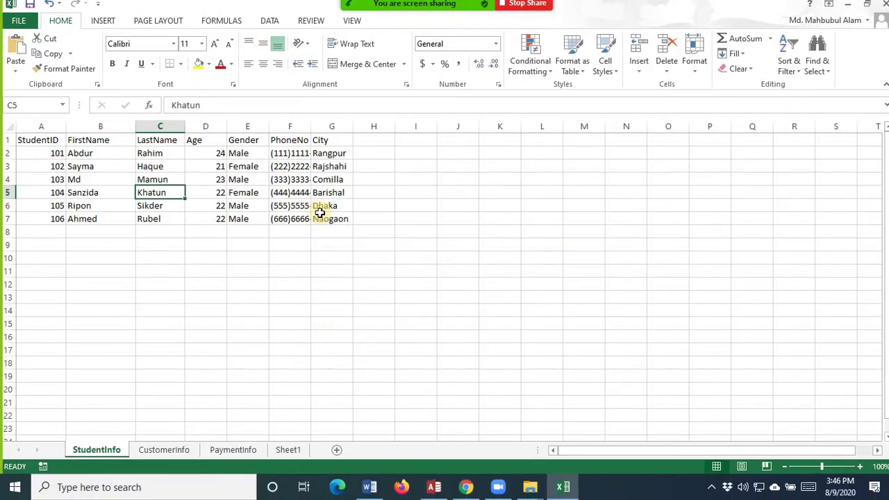
- Check each of the field headings across row 1 of StudentInfo
click(8, 139)
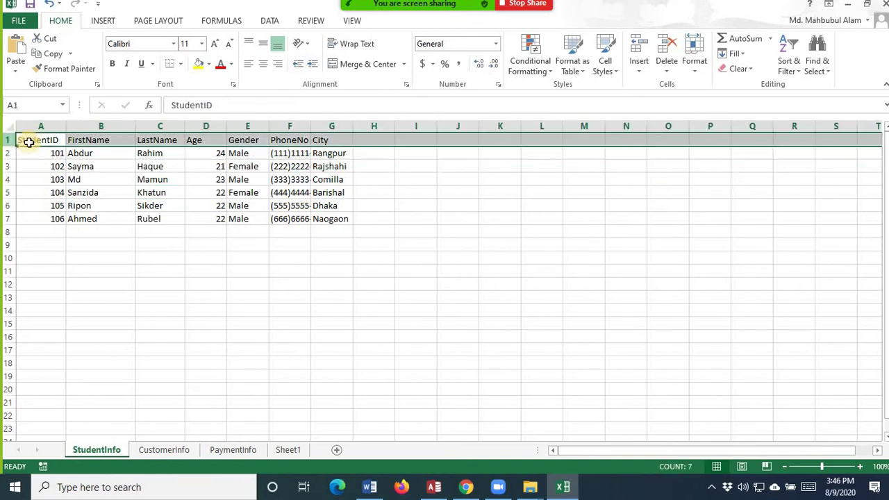
click(35, 140)
click(97, 139)
click(155, 141)
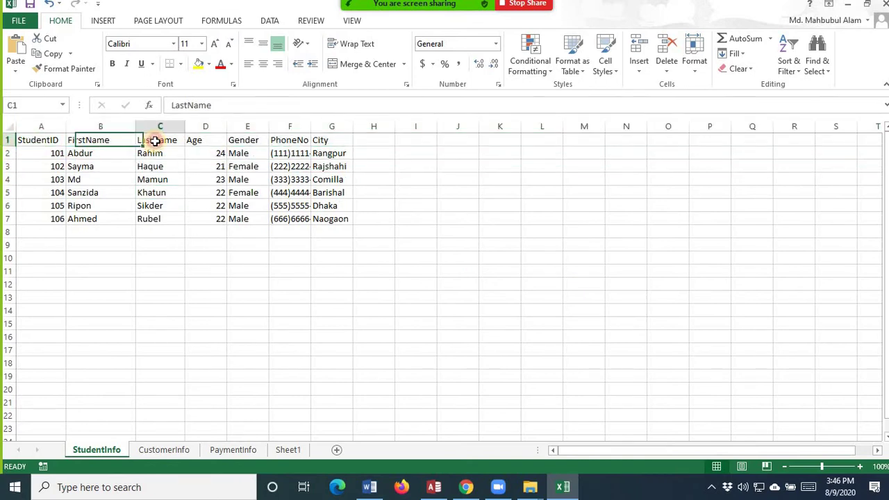
click(201, 139)
click(250, 142)
click(276, 140)
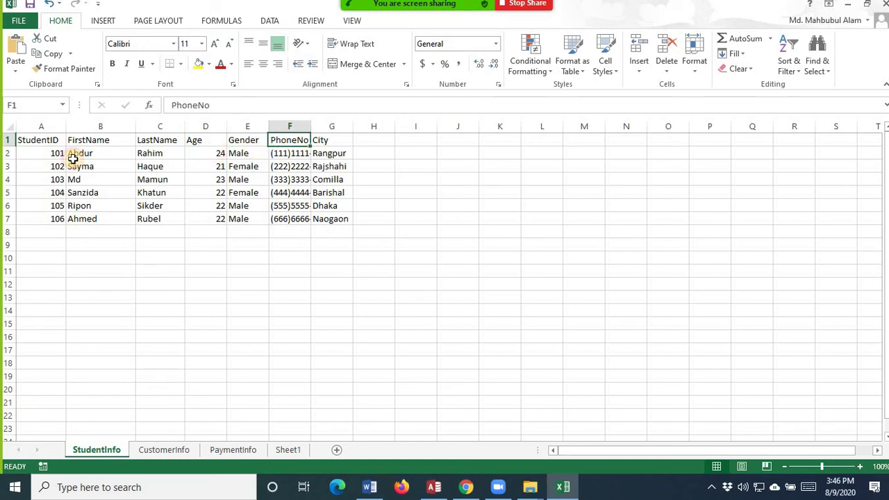
- Edit the B1 heading so it reads 'First Name' with a space
click(94, 140)
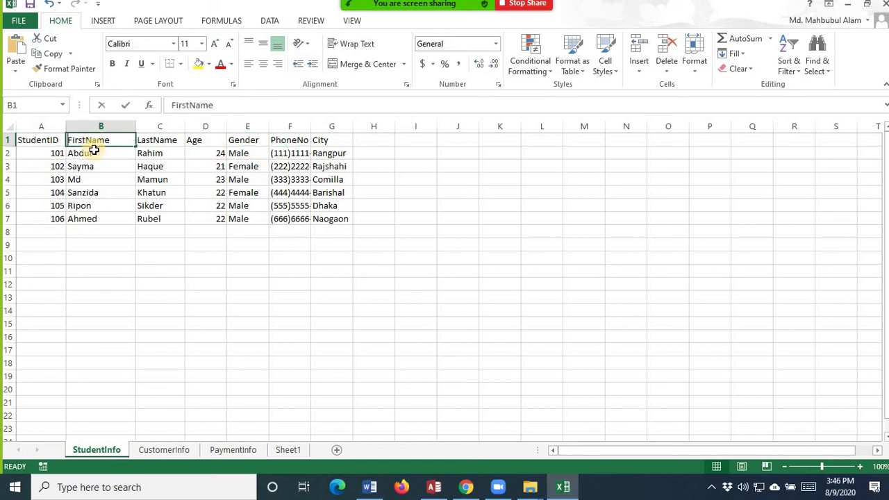
double_click(86, 140)
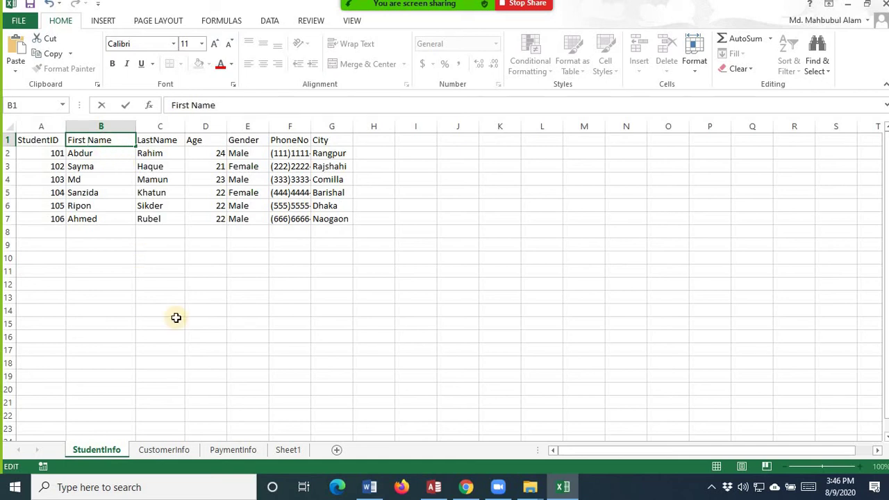
click(239, 337)
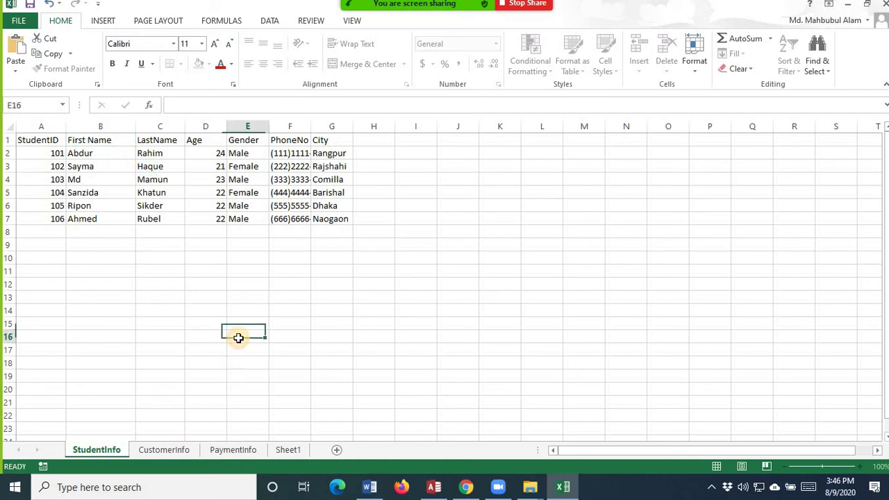
click(97, 139)
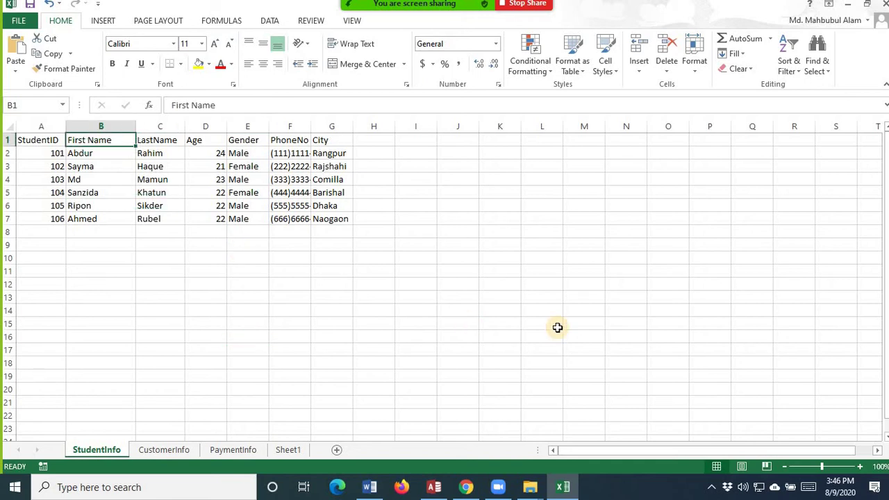
- Delete the existing heading row 1 from the StudentInfo sheet
click(8, 140)
right_click(8, 140)
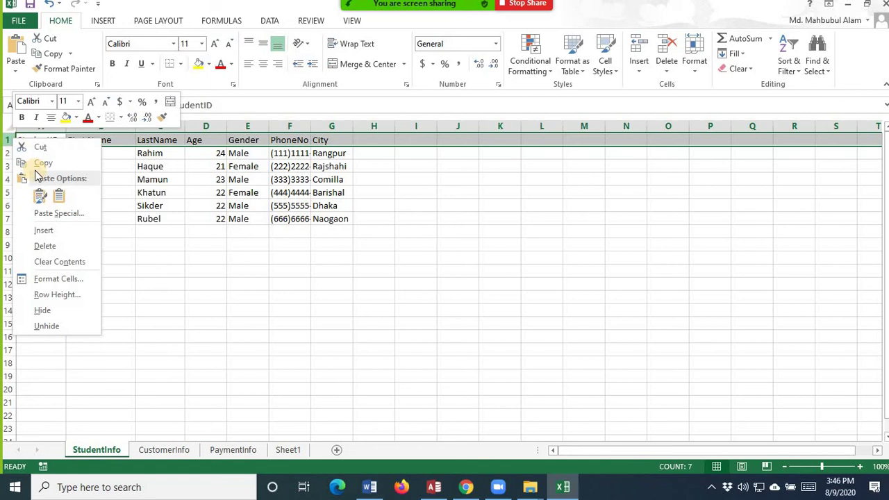
click(60, 247)
click(487, 310)
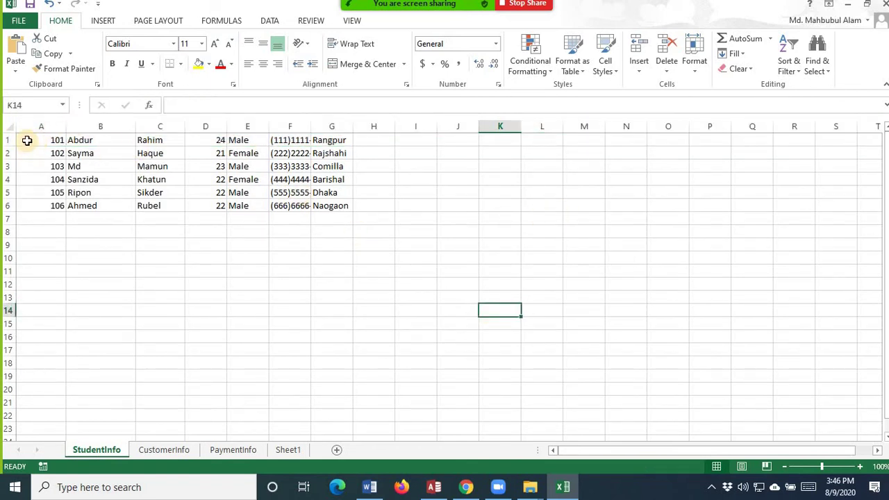
- Insert a blank row above the student data and paste the field headings into A1
drag(26, 139, 372, 230)
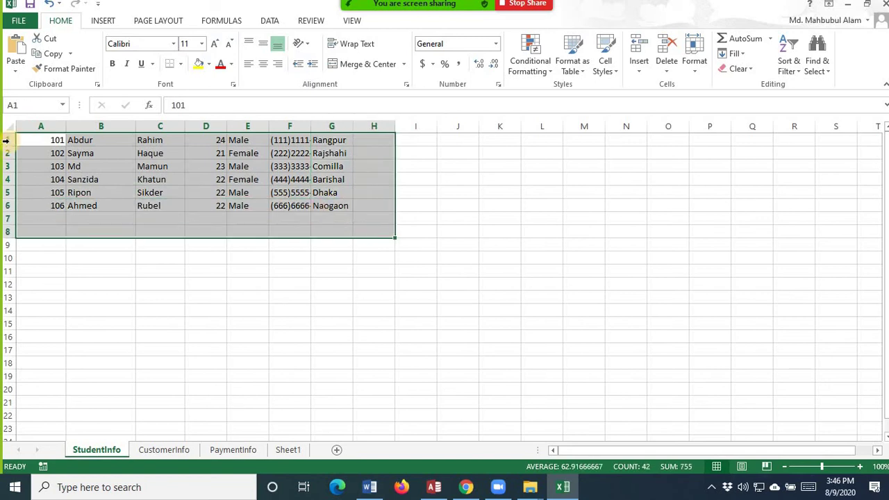
click(6, 141)
right_click(7, 140)
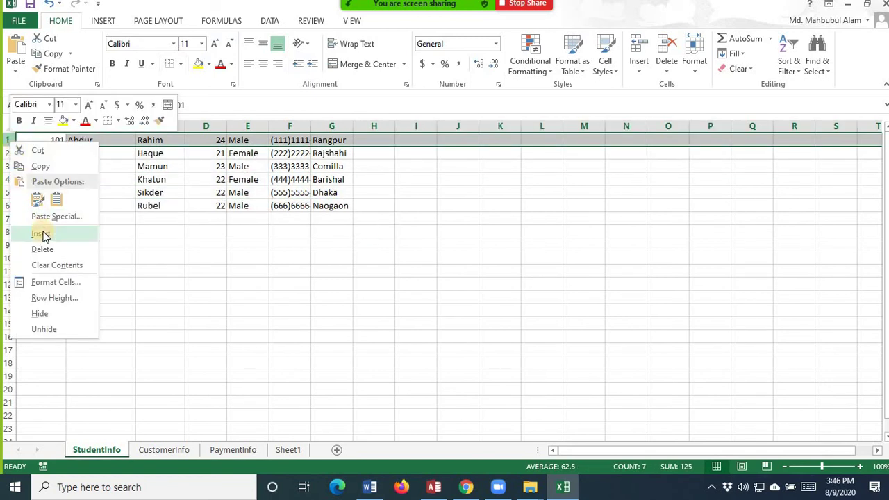
click(382, 290)
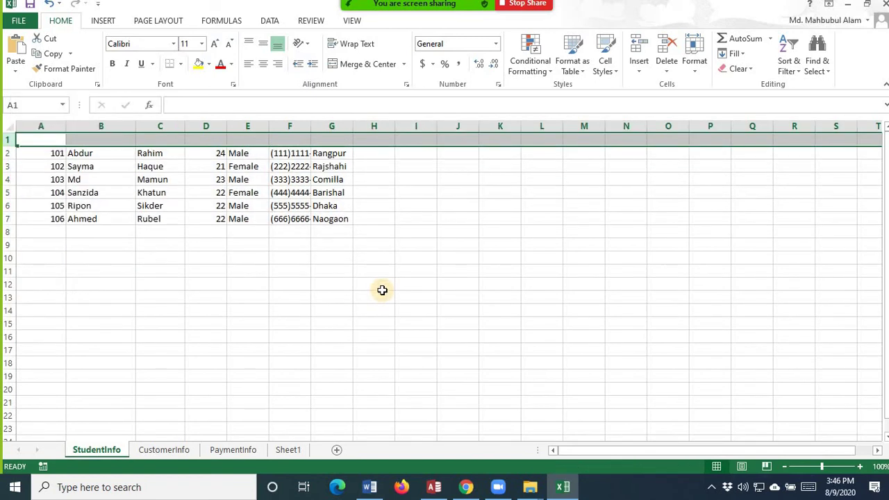
click(54, 138)
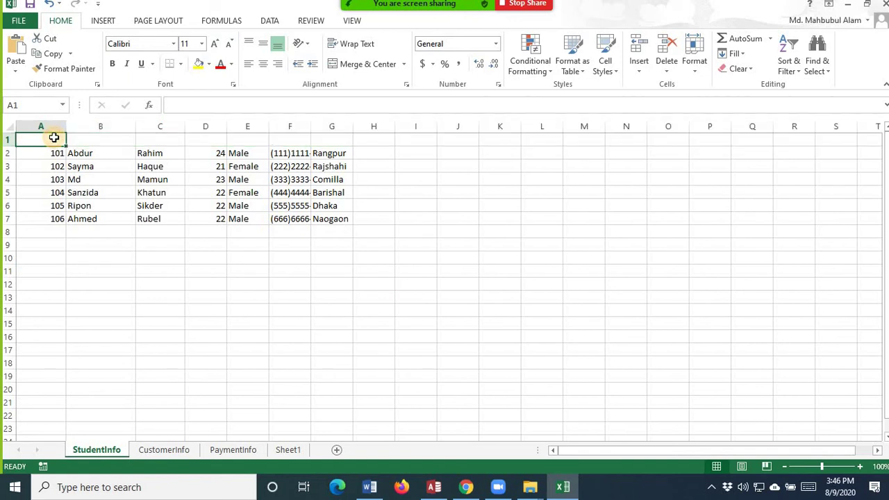
key(ctrl+z)
key(ctrl+z)
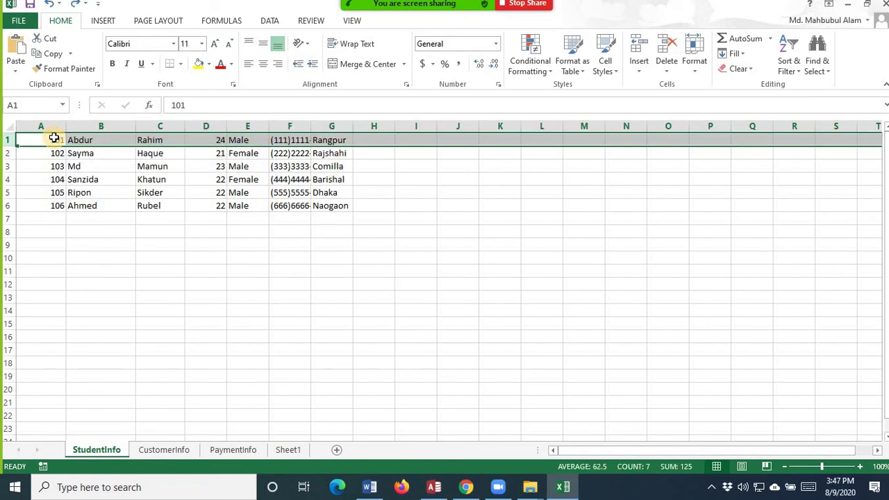
click(587, 314)
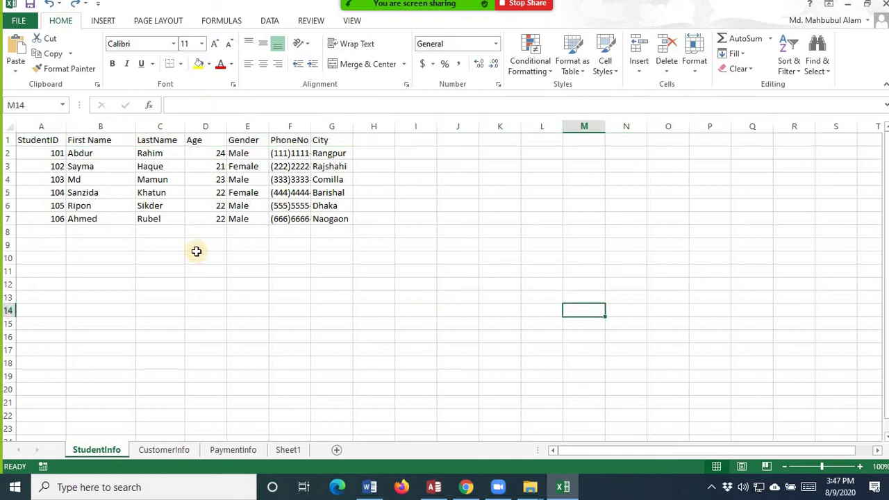
- Enter 106 in cell A8 below the StudentID values 101–106
click(43, 154)
drag(42, 167, 44, 220)
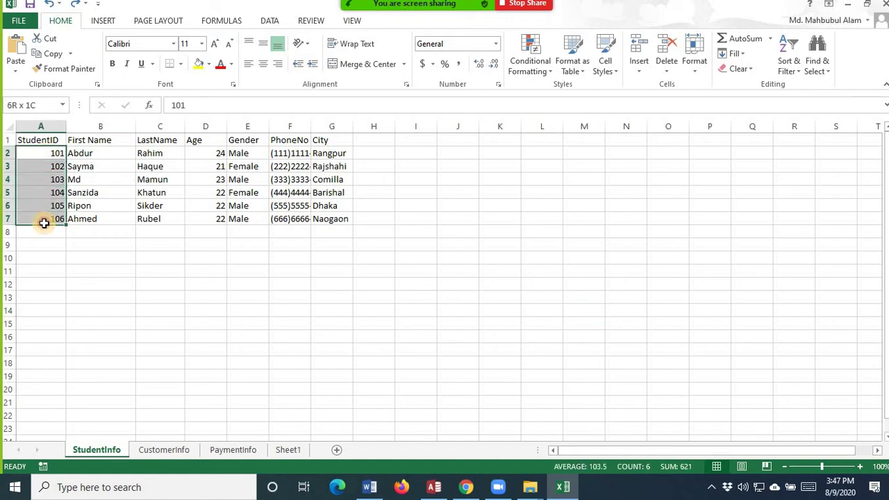
click(220, 266)
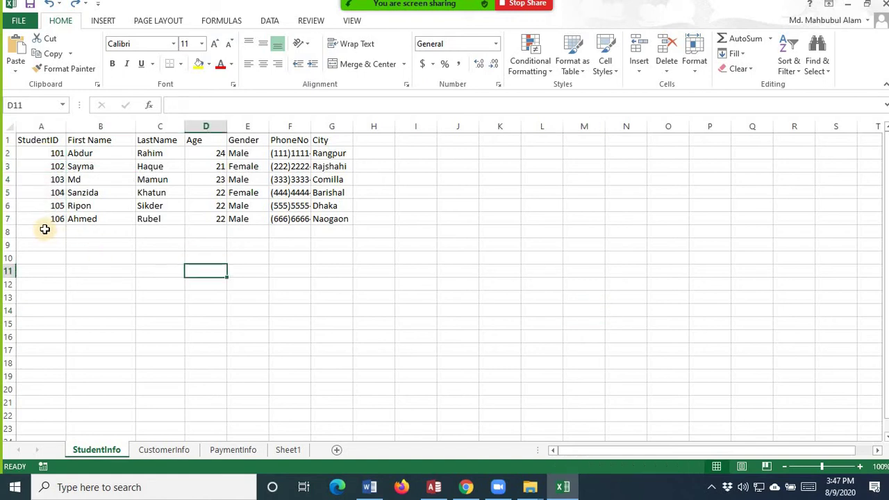
click(45, 229)
text(10)
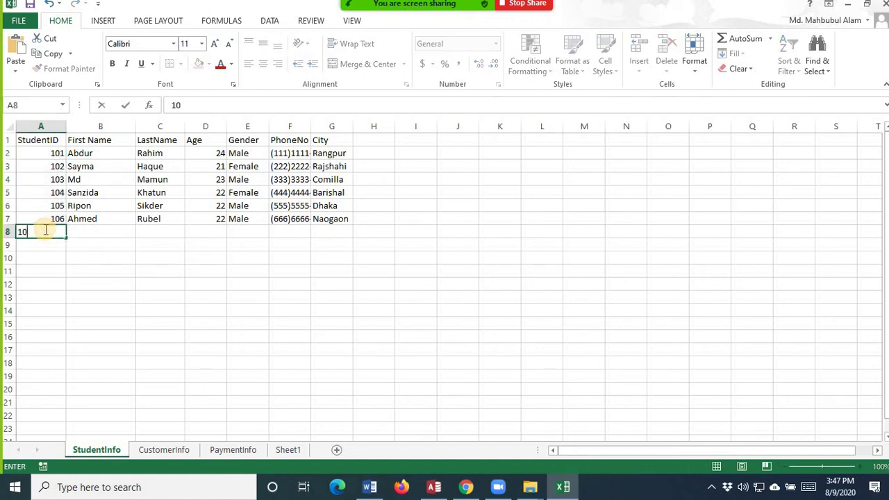
text(6)
click(127, 247)
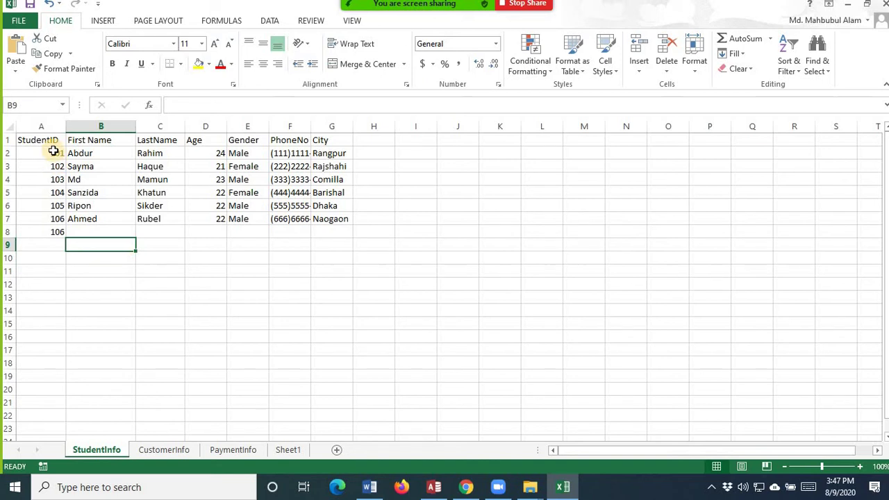
- Clear the extra 106 from A8 and show the CustomerInfo sheet
drag(55, 146, 58, 224)
click(55, 234)
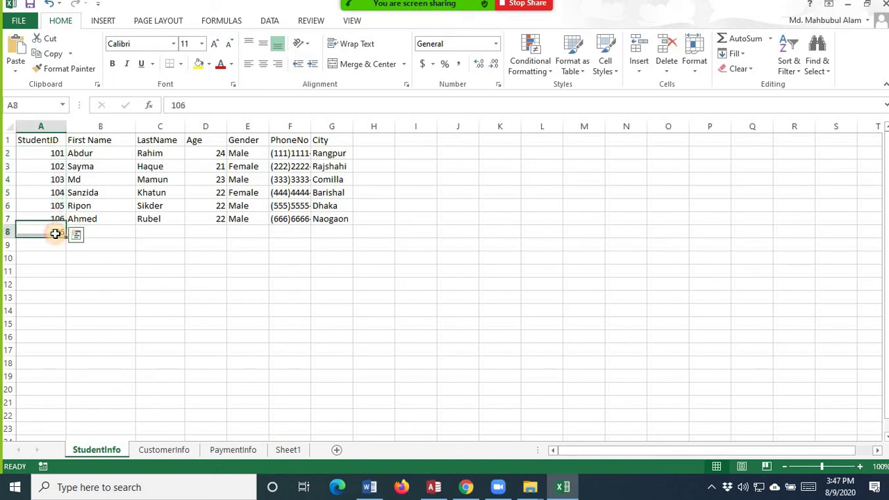
key(Delete)
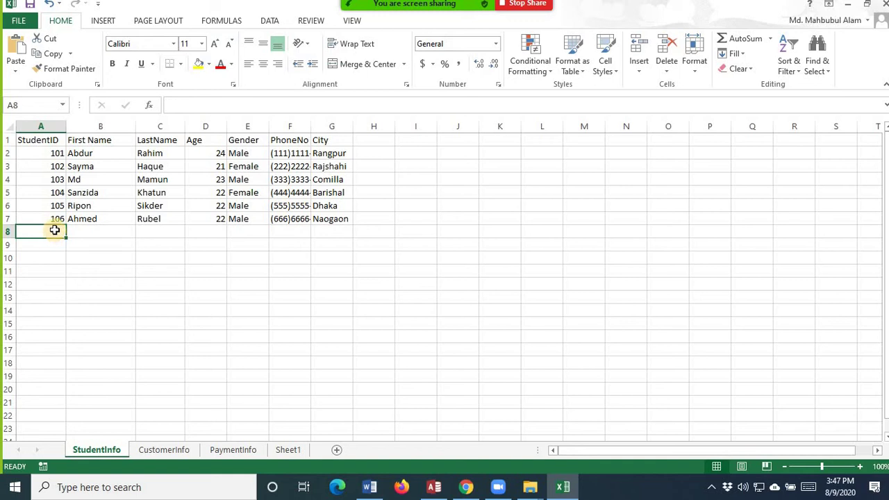
click(436, 271)
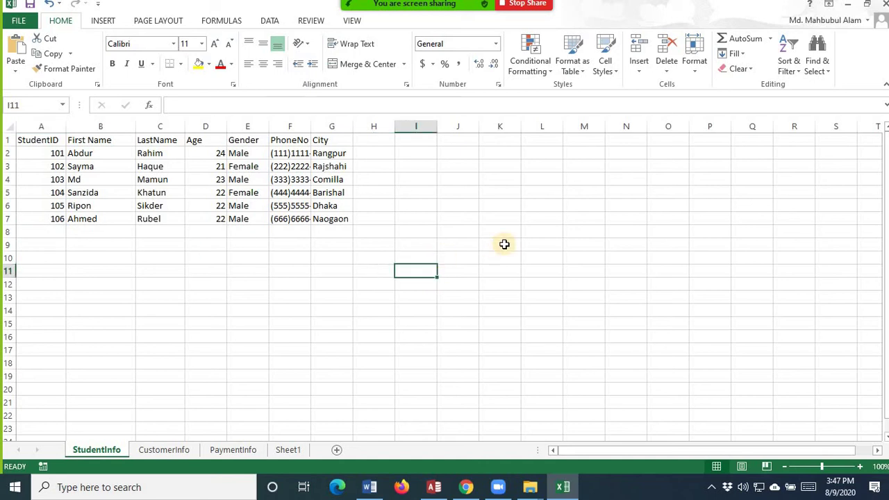
click(158, 452)
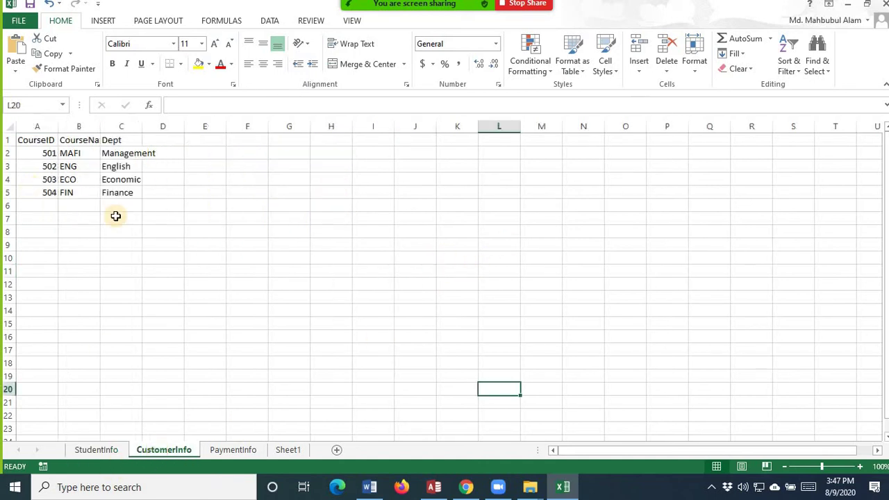
- Look over the PaymentInfo and CustomerInfo sheets, then return to StudentInfo
click(226, 451)
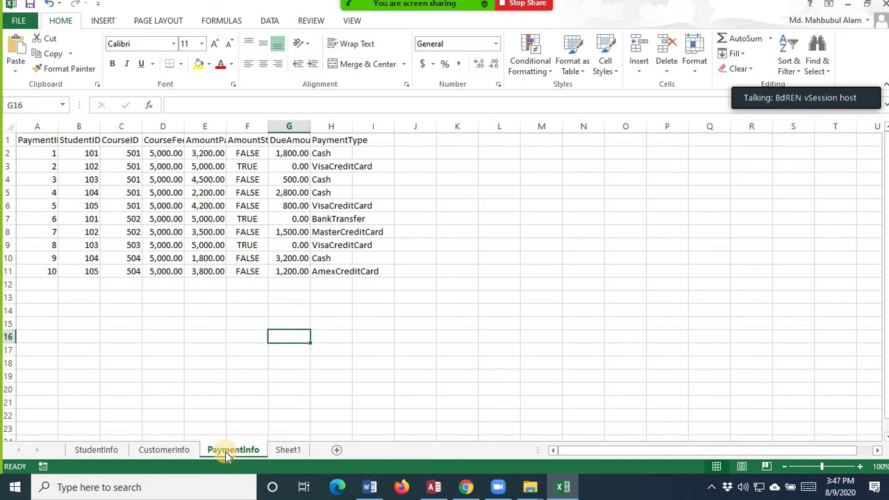
click(177, 452)
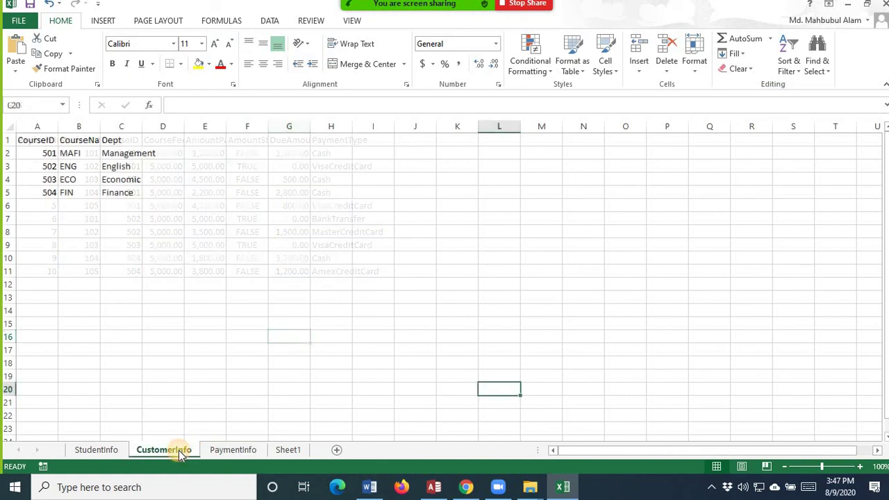
click(103, 450)
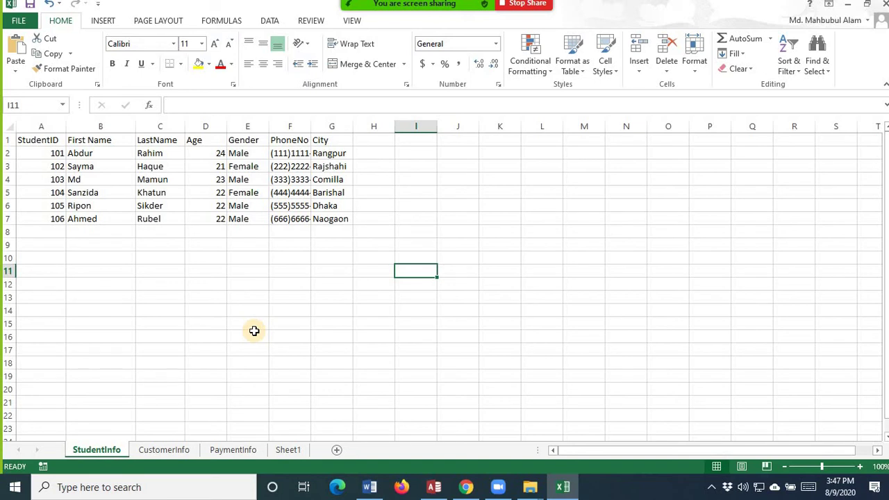
scroll(528, 307, down, 3)
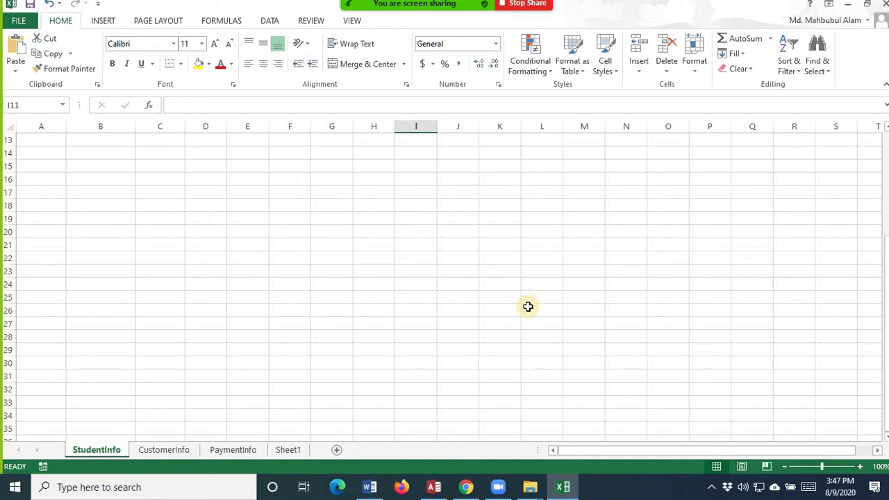
scroll(528, 306, up, 3)
- Enter 2 in an empty cell to the right of the student table
click(696, 322)
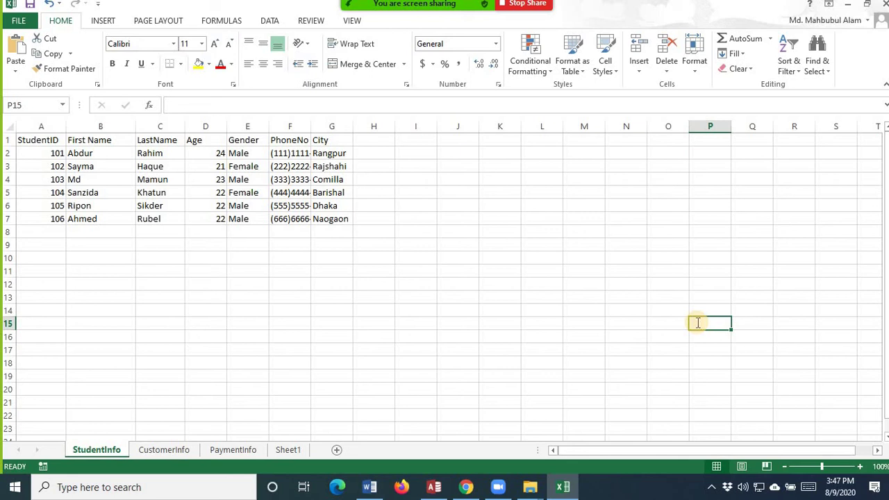
text(2)
click(774, 367)
click(726, 323)
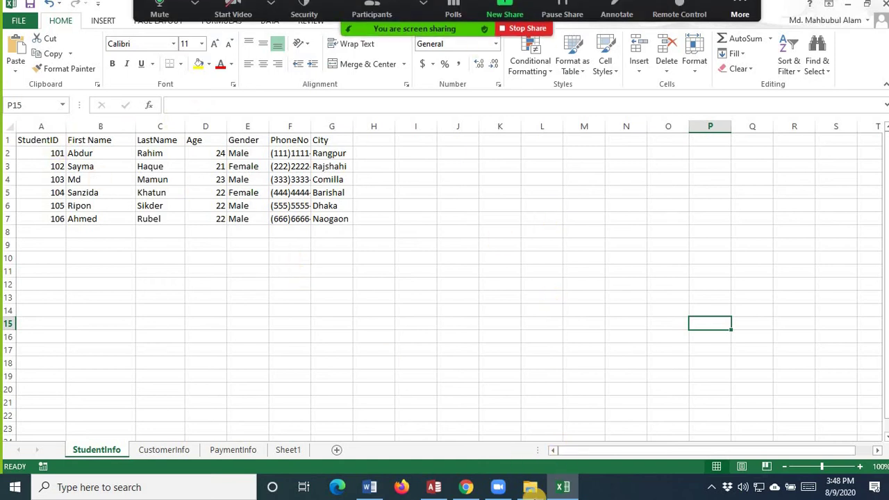
click(530, 487)
- Confirm studentinfo.xlsx is in Downloads, then bring the Access student database forward
click(743, 433)
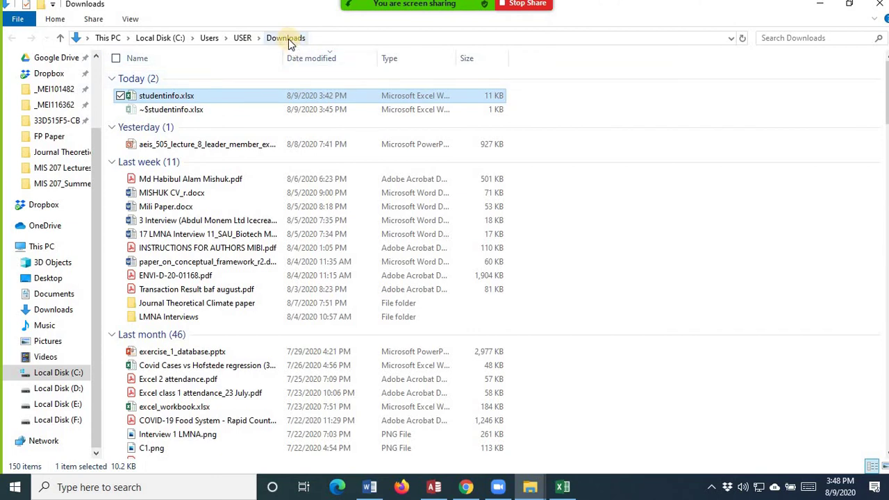
click(436, 487)
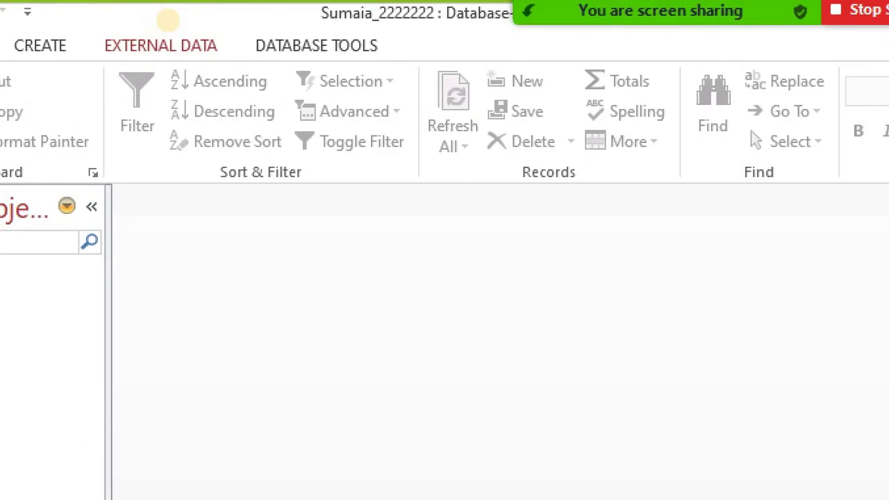
- Show the Access External Data ribbon with its import and export options
mouse_move(603, 84)
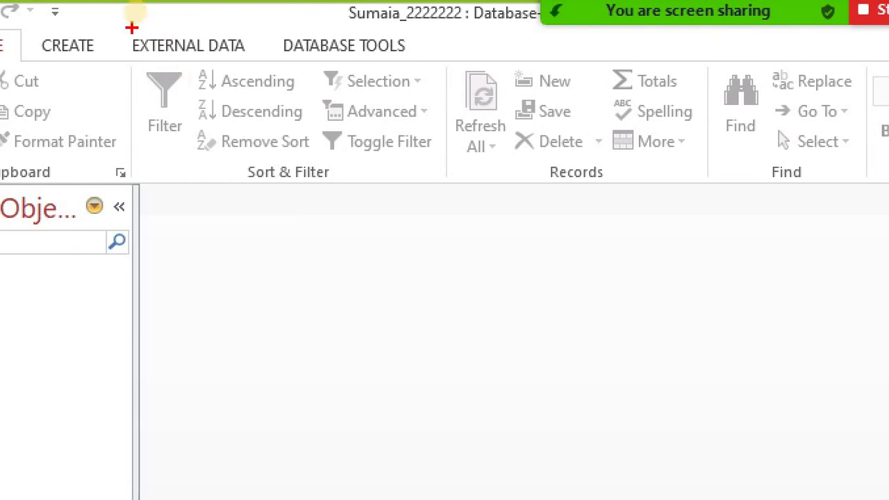
mouse_move(128, 26)
mouse_down()
mouse_move(272, 57)
mouse_move(259, 32)
mouse_move(271, 27)
mouse_up()
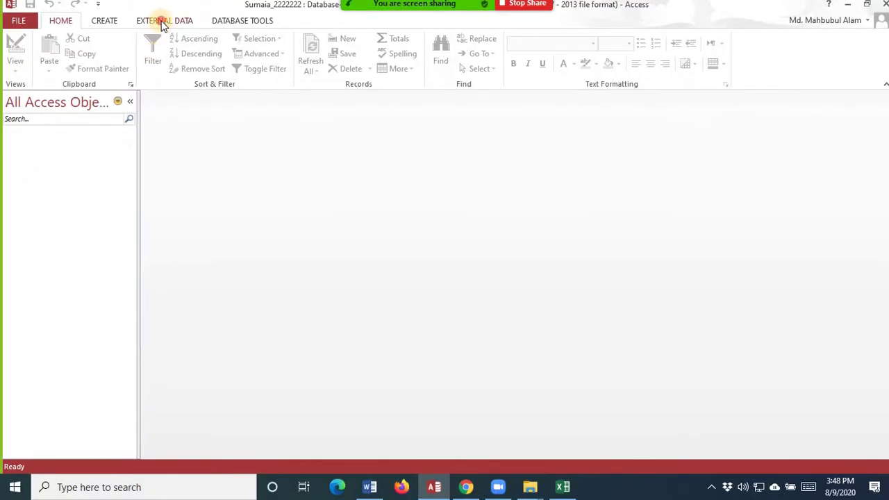
click(161, 22)
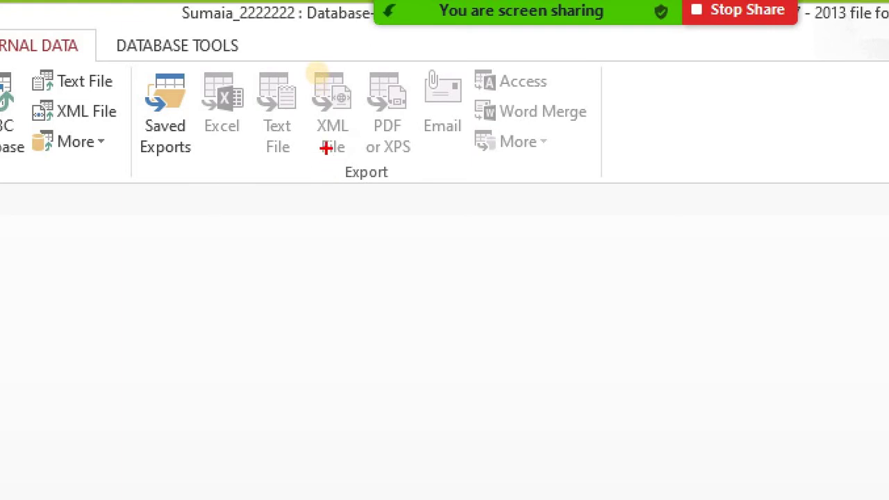
drag(325, 146, 408, 183)
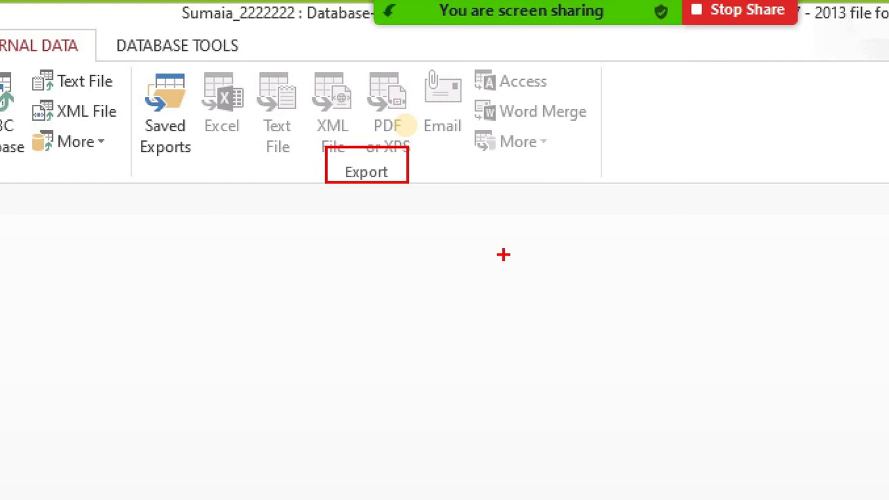
key(Escape)
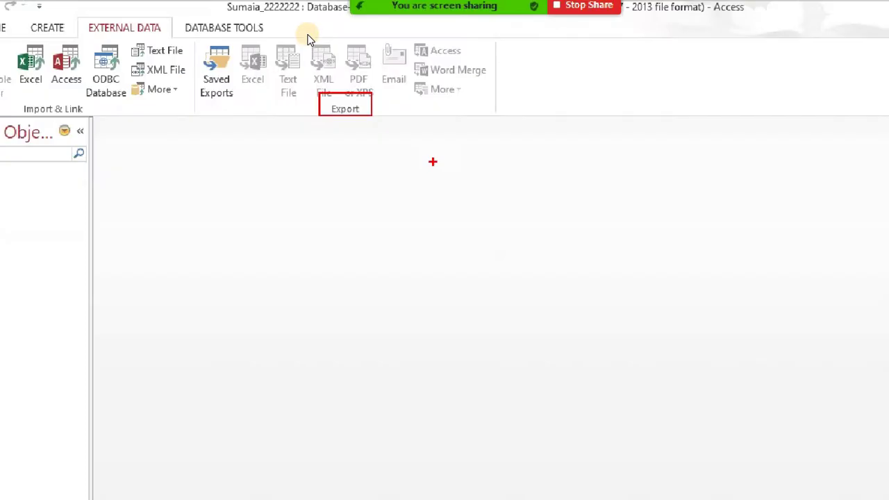
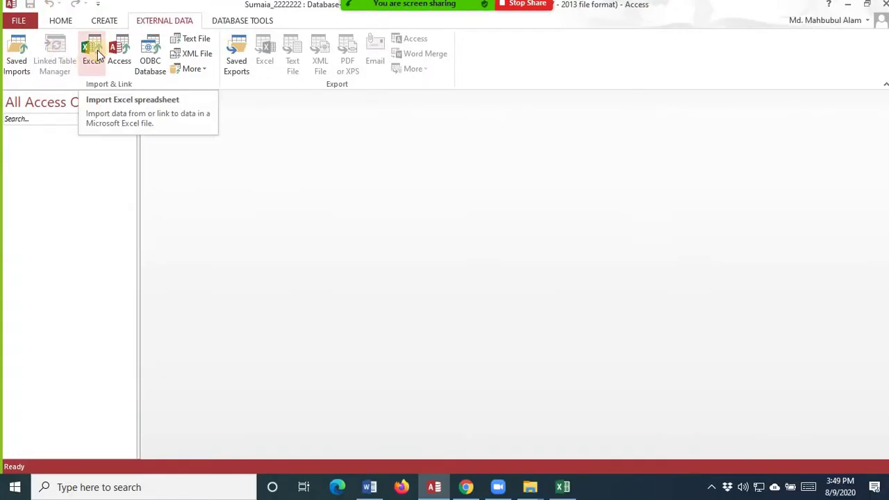
- Open the Excel spreadsheet import dialog from the External Data tab
click(97, 51)
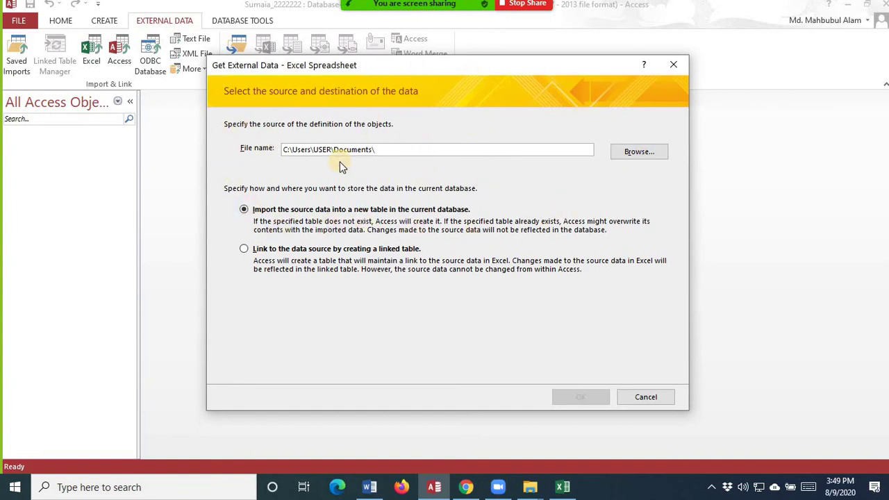
key(ctrl+1)
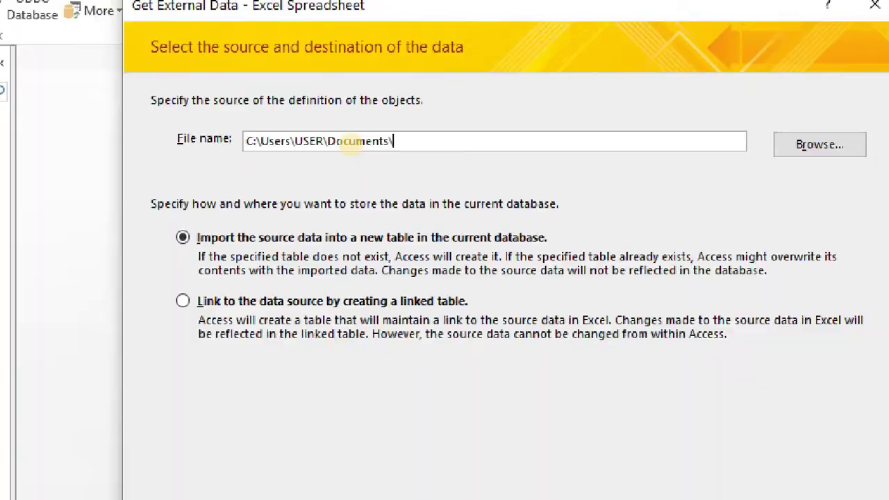
click(350, 145)
mouse_move(325, 146)
mouse_down()
mouse_move(357, 168)
mouse_move(331, 174)
mouse_up()
key(Escape)
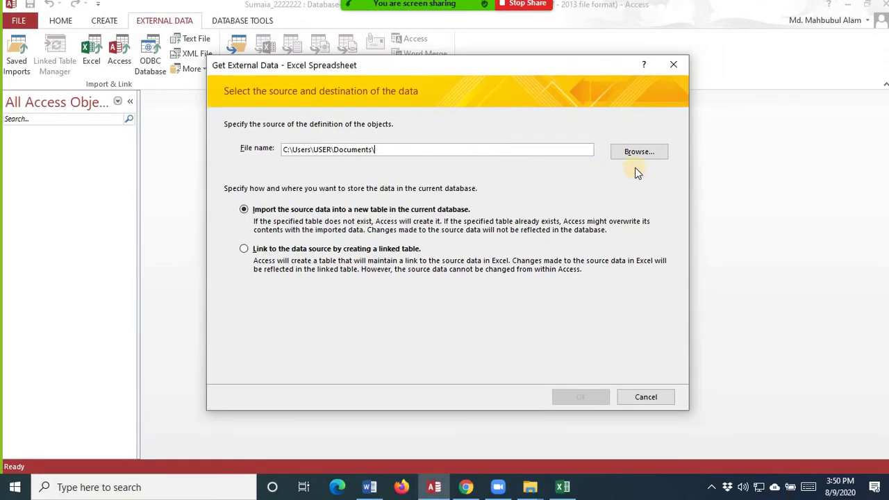
- Pick studentinfo.xlsx from Downloads as the source and import into a new table
click(642, 155)
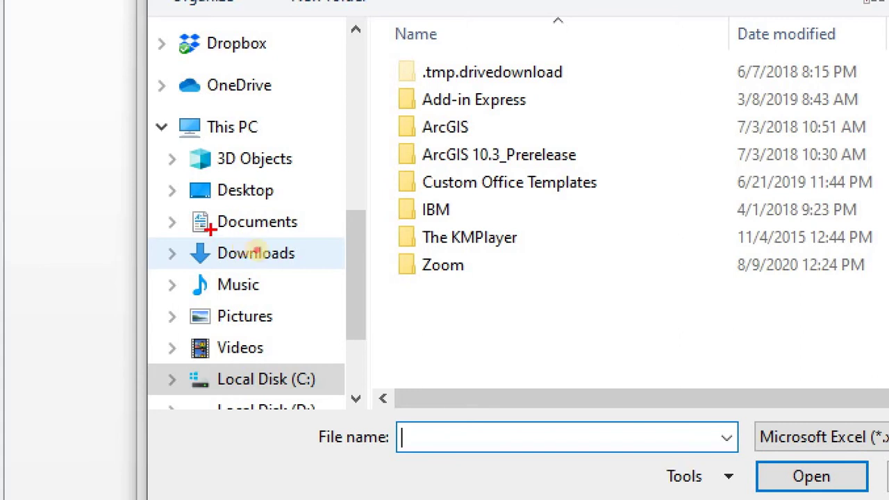
drag(210, 232, 313, 278)
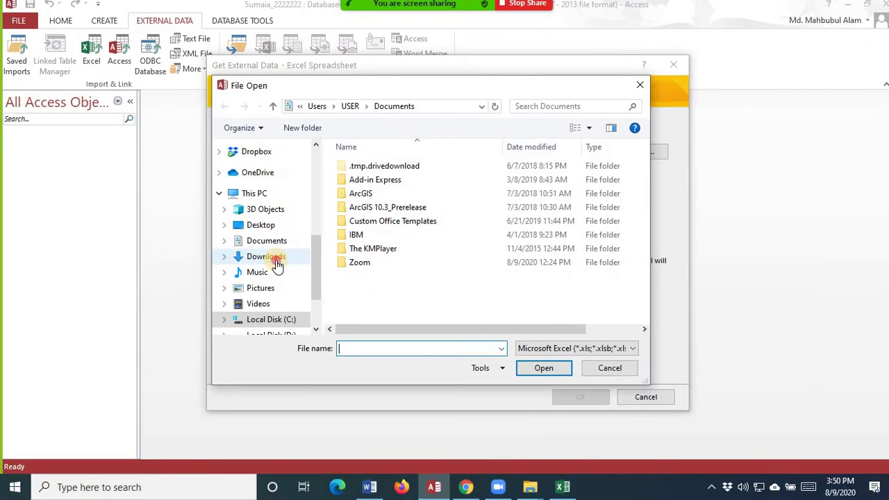
click(277, 266)
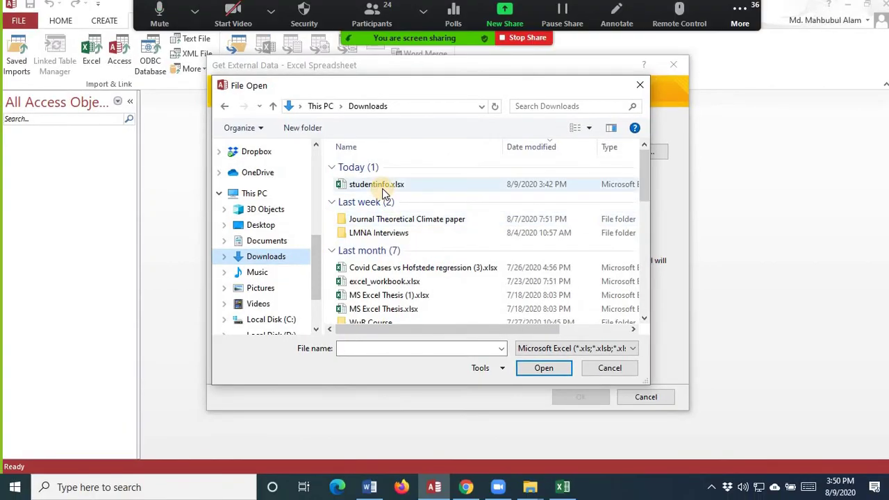
click(383, 188)
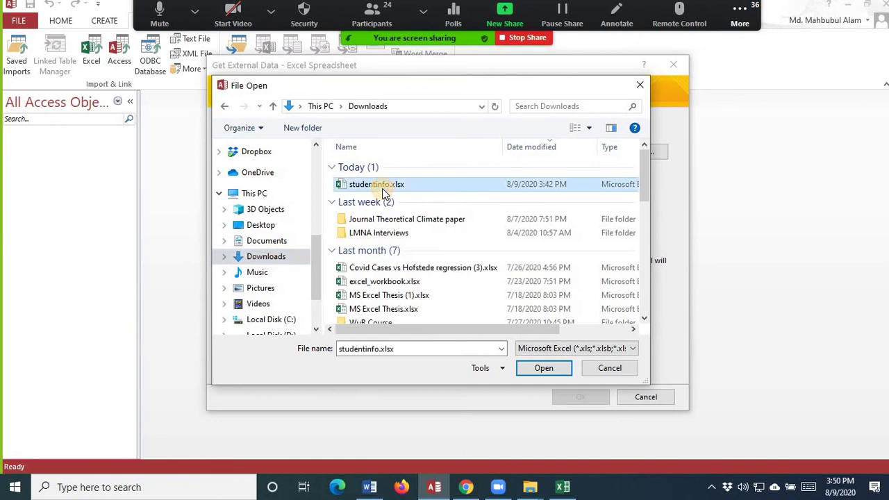
click(530, 375)
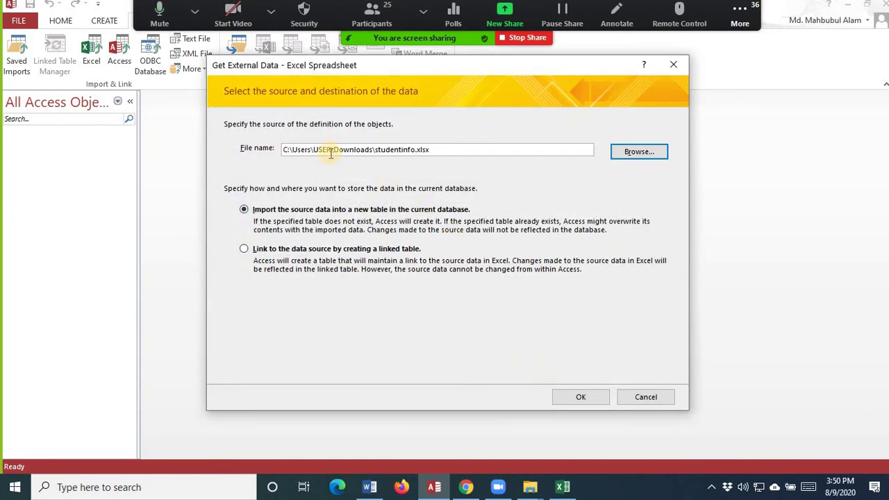
click(571, 399)
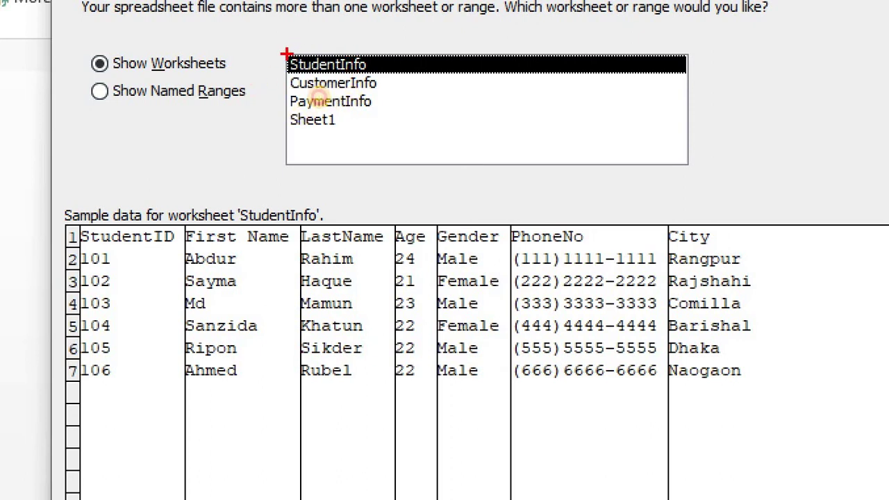
- Review the StudentInfo worksheet preview, StudentID through City with six student records
drag(288, 55, 375, 86)
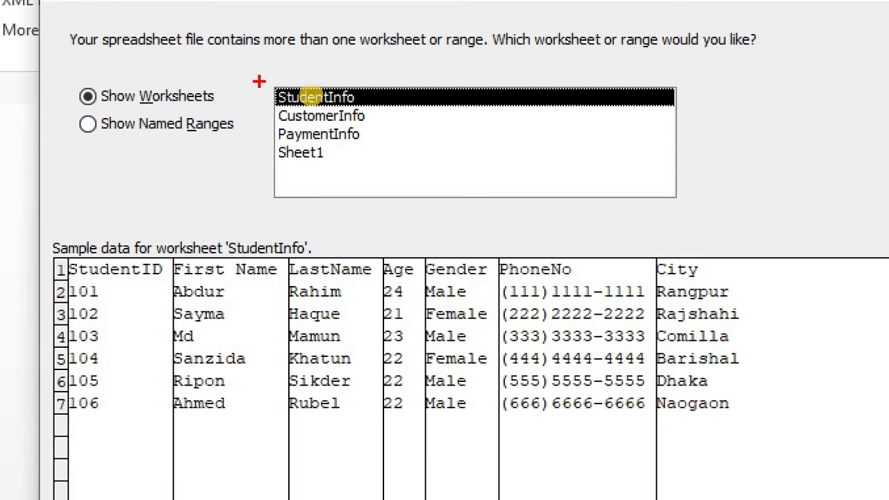
drag(258, 82, 373, 105)
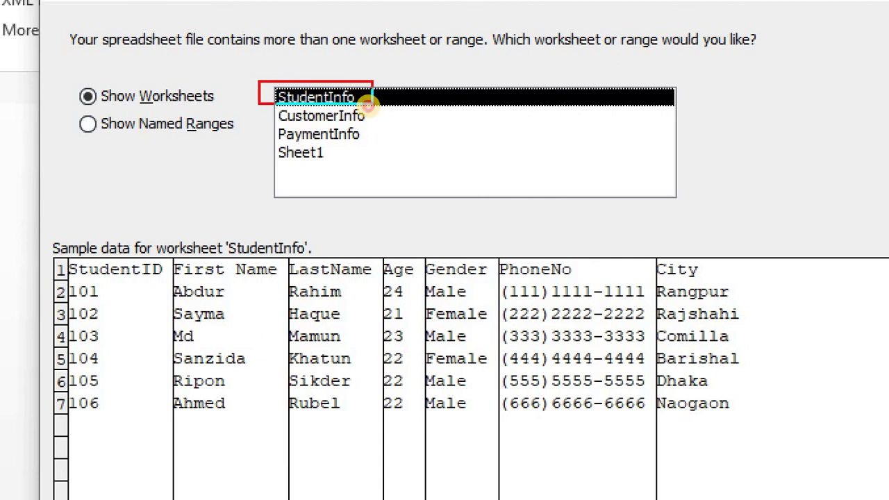
mouse_move(46, 244)
mouse_down()
mouse_move(169, 319)
mouse_move(471, 446)
mouse_up()
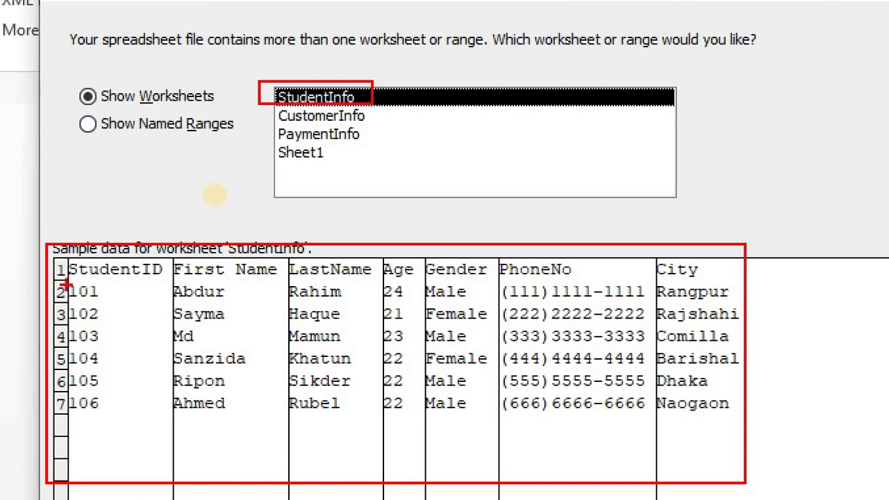
mouse_move(65, 278)
mouse_down()
mouse_move(113, 338)
mouse_move(133, 427)
mouse_up()
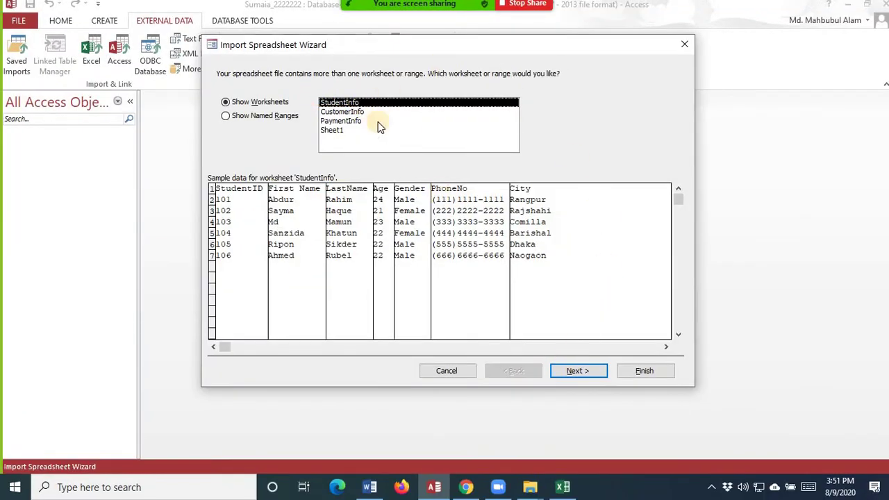
- Leave First Row Contains Column Headings unchecked so the first row stays as data
click(590, 371)
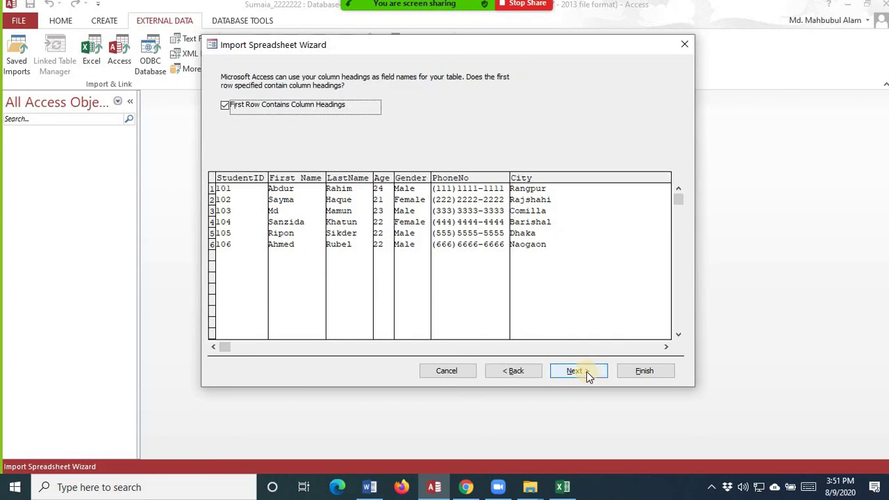
click(514, 371)
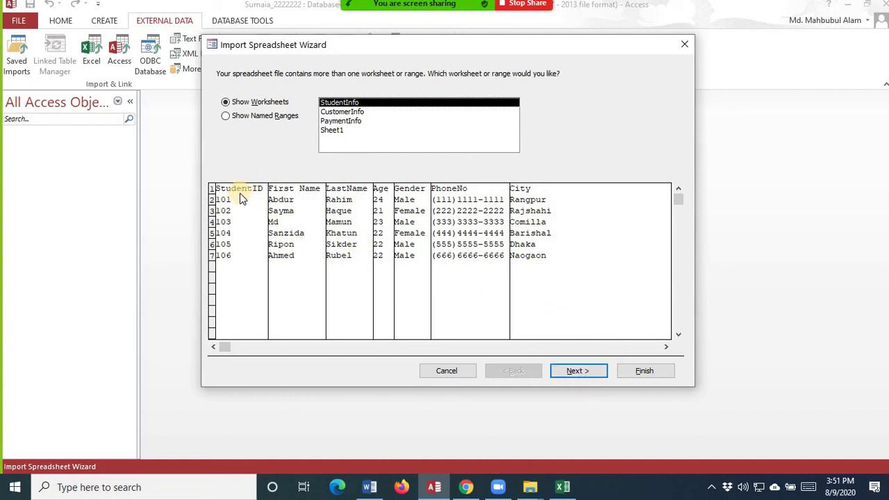
click(596, 373)
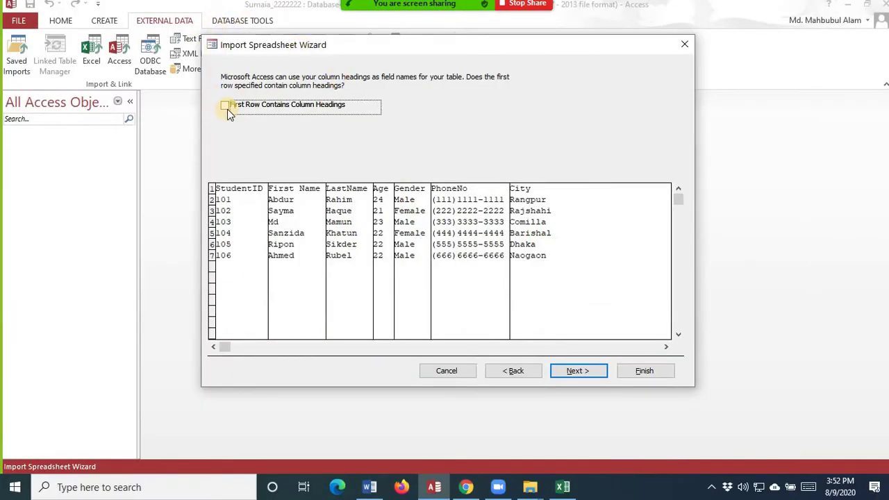
click(226, 106)
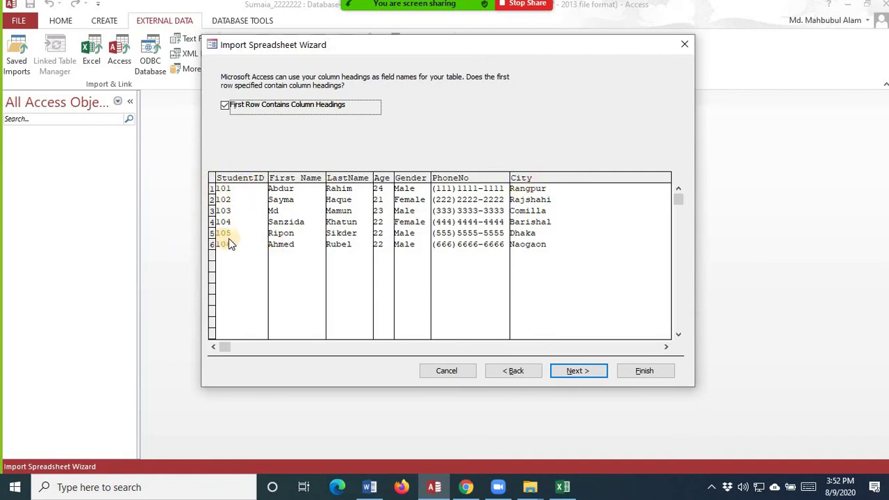
click(226, 109)
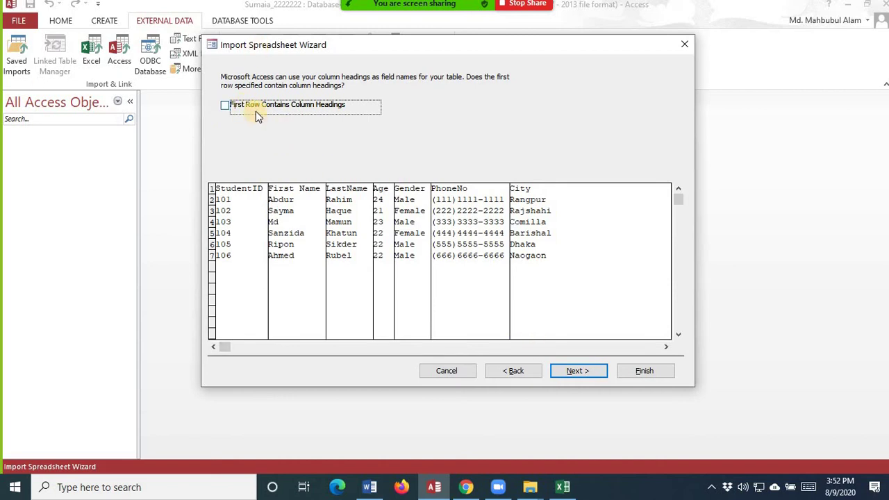
- Set No primary key and finish importing into the StudentInfo table
click(576, 371)
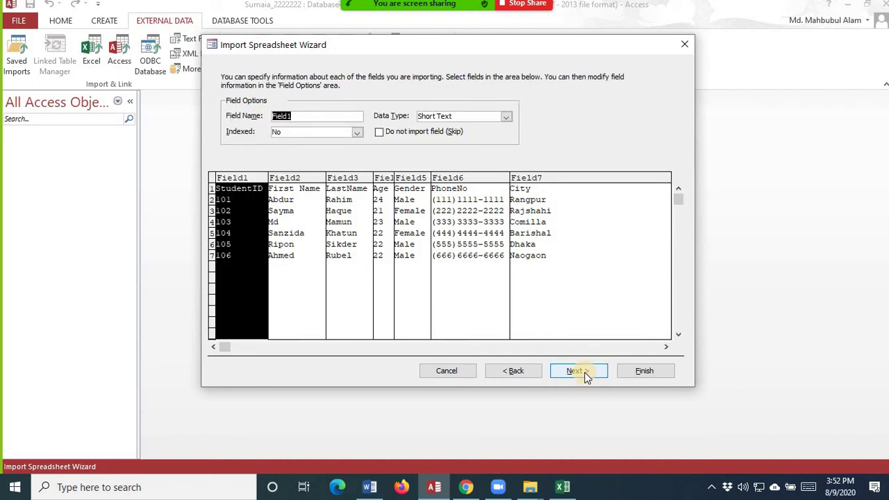
click(584, 374)
click(344, 139)
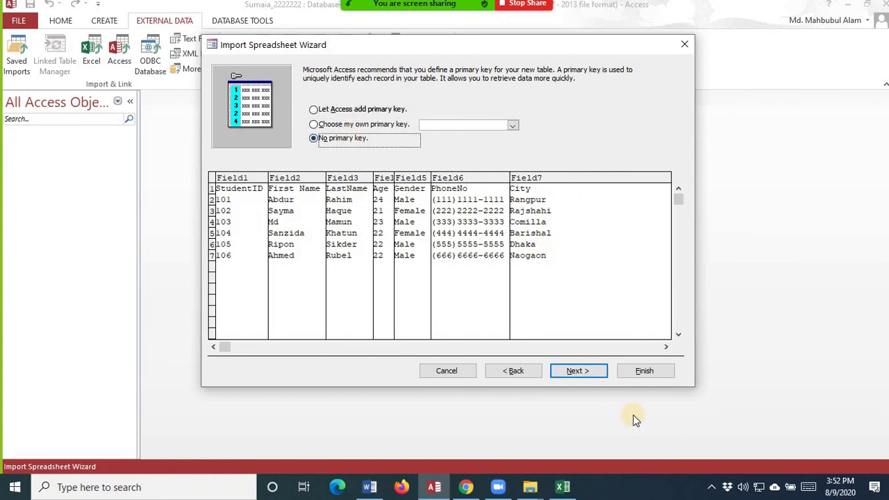
click(580, 372)
click(643, 372)
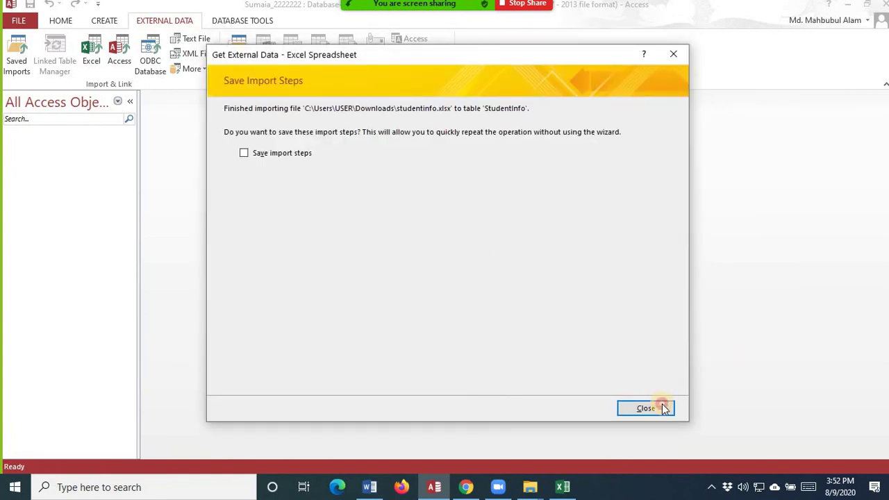
- Open StudentInfo in Design view to see Field1–Field7, all Short Text
click(663, 408)
double_click(44, 146)
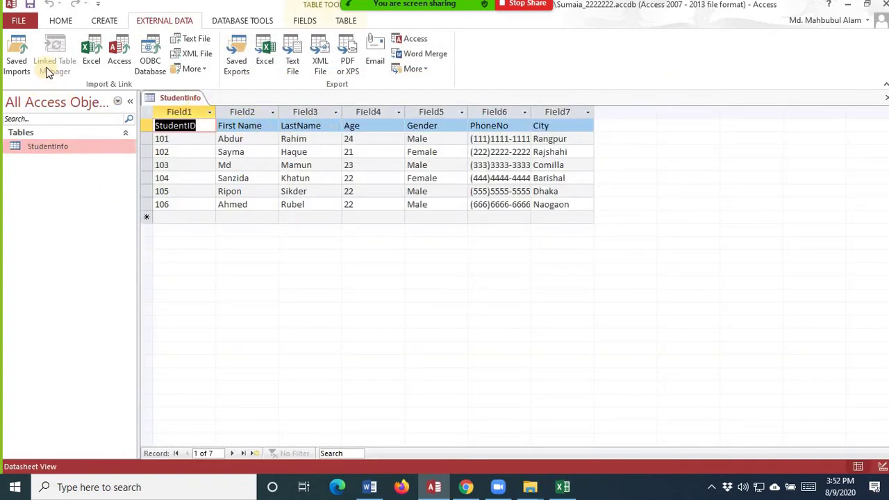
click(60, 21)
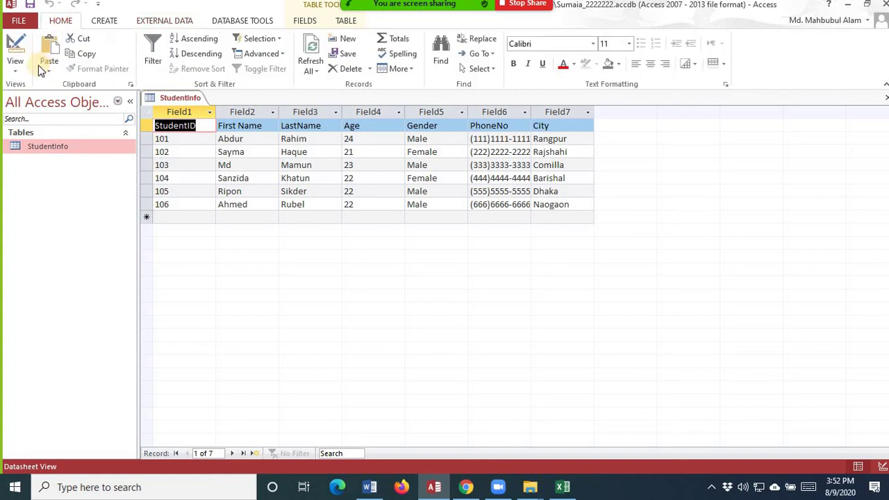
click(16, 71)
click(43, 119)
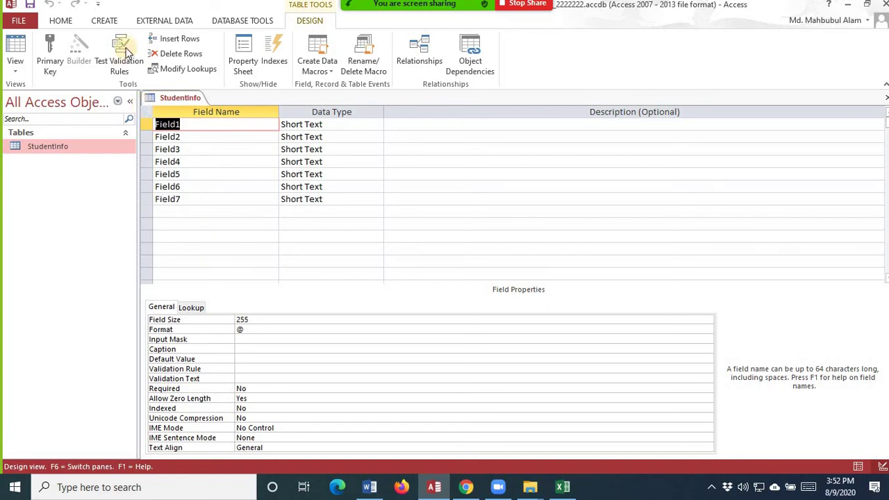
click(161, 20)
click(103, 48)
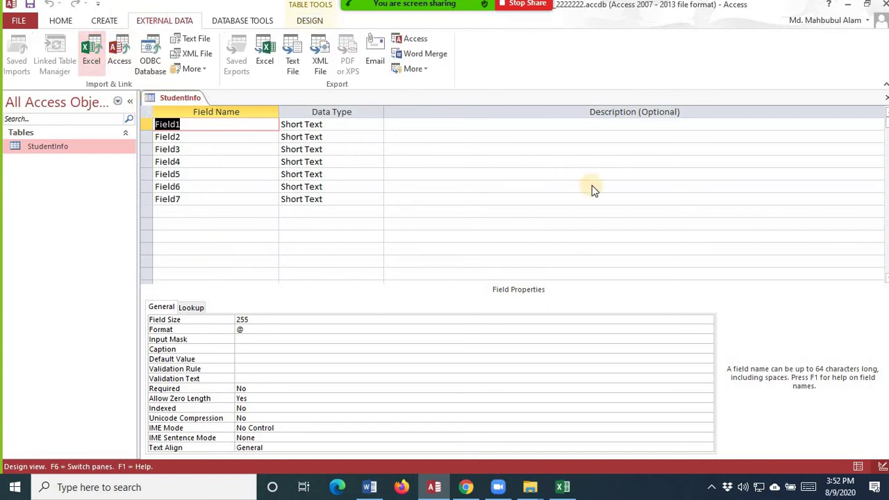
- Select studentinfo.xlsx again as the source for a new table
click(634, 152)
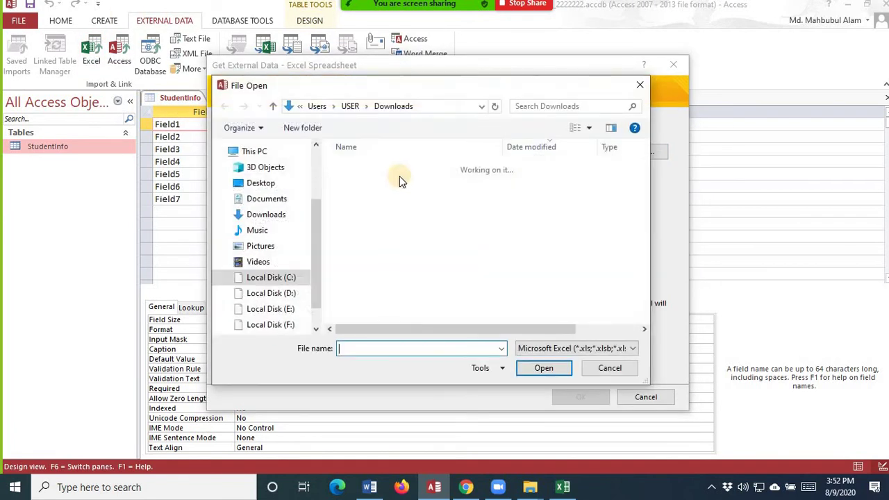
click(403, 184)
click(544, 370)
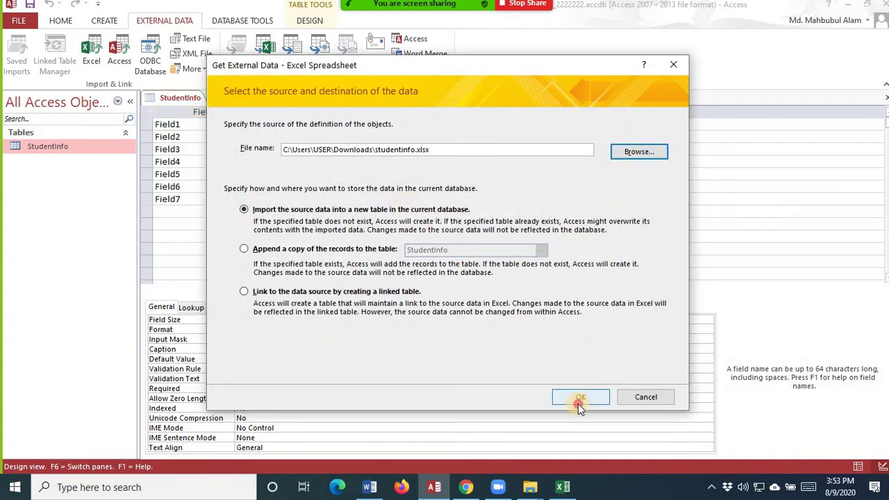
click(578, 401)
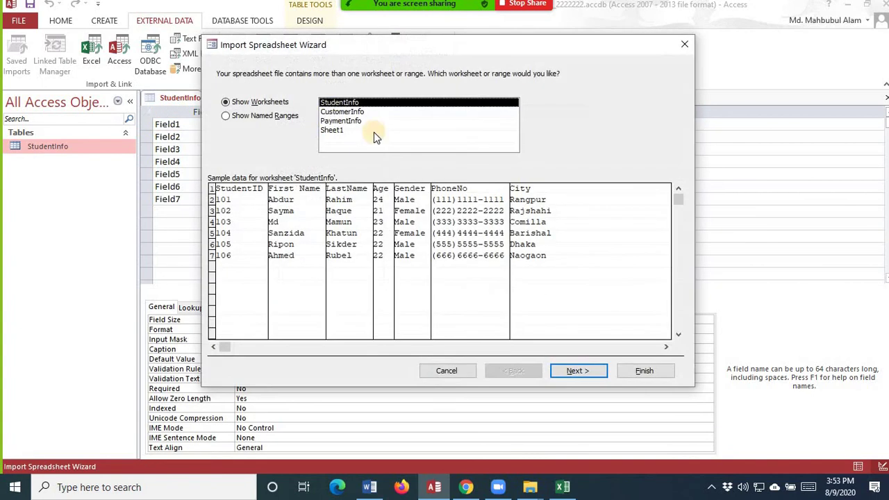
- Import the CustomerInfo worksheet with its first row kept as data, then open CustomerInfo
click(344, 112)
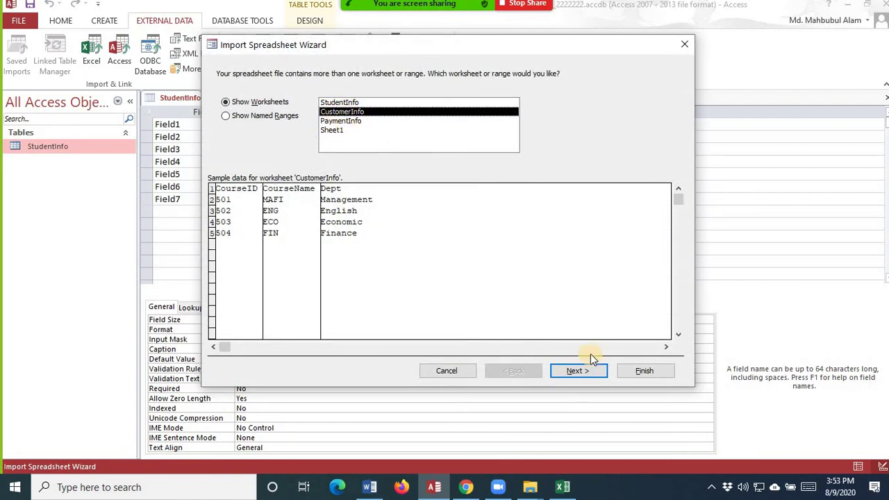
click(578, 373)
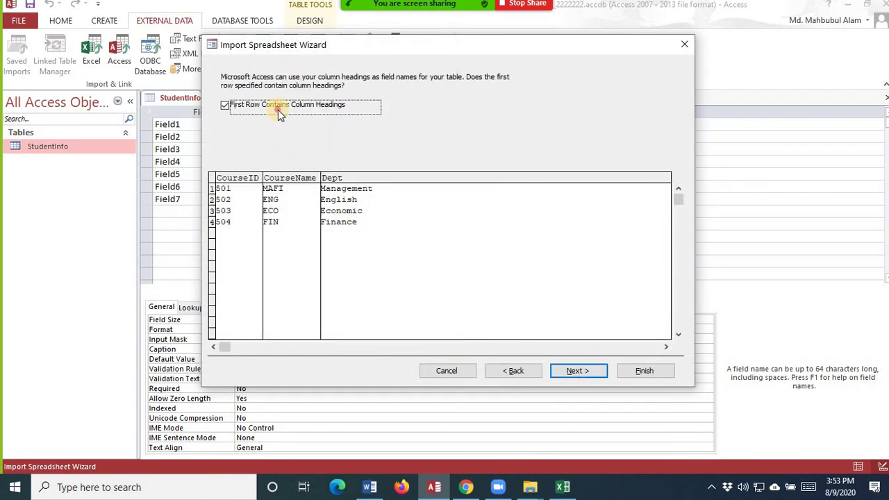
click(278, 110)
click(591, 376)
click(644, 371)
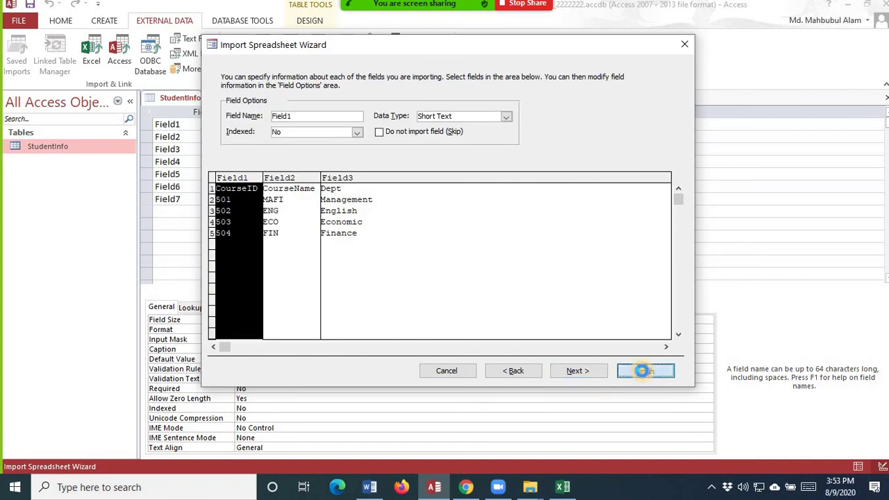
click(645, 407)
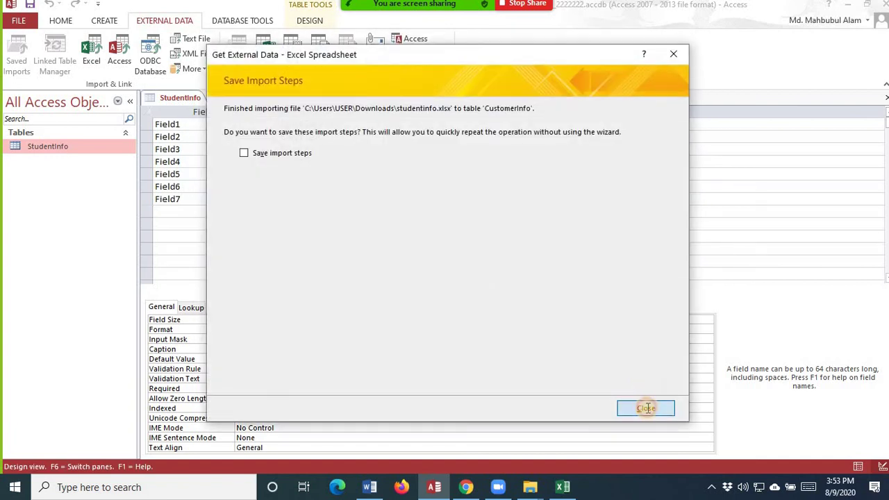
double_click(49, 146)
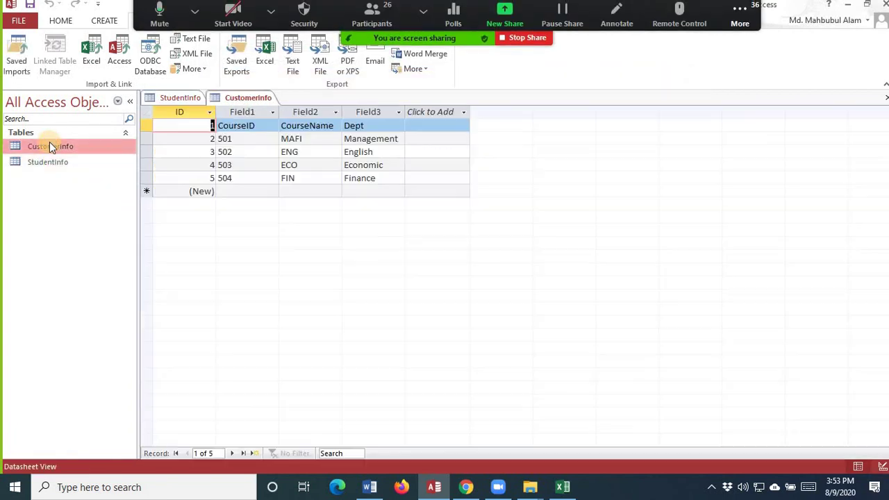
- Switch the CustomerInfo table to Design view and select Field1
click(61, 21)
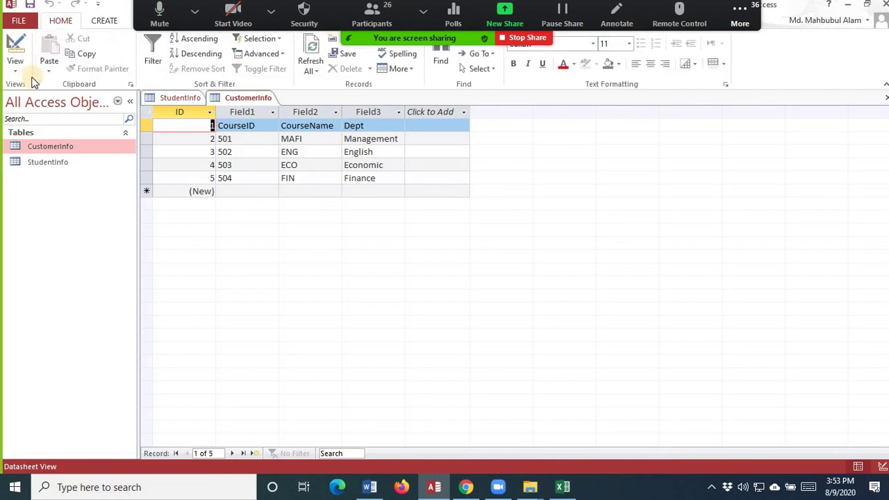
click(16, 69)
click(43, 121)
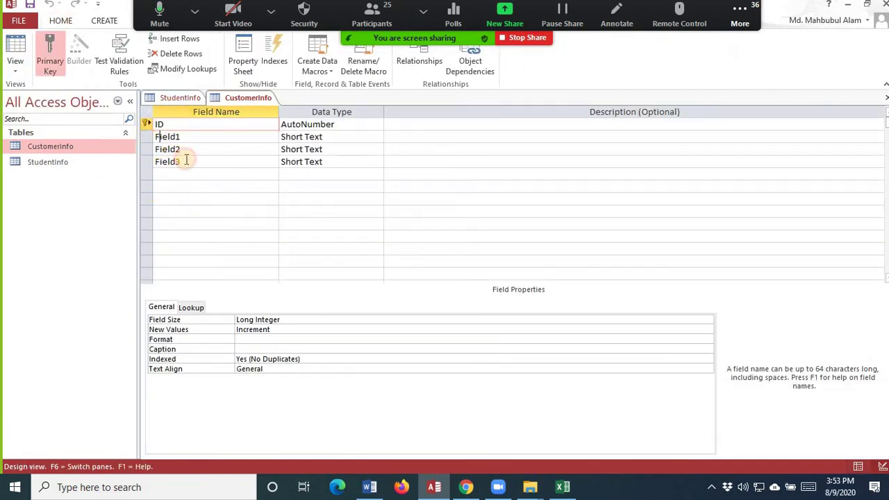
click(159, 137)
click(194, 11)
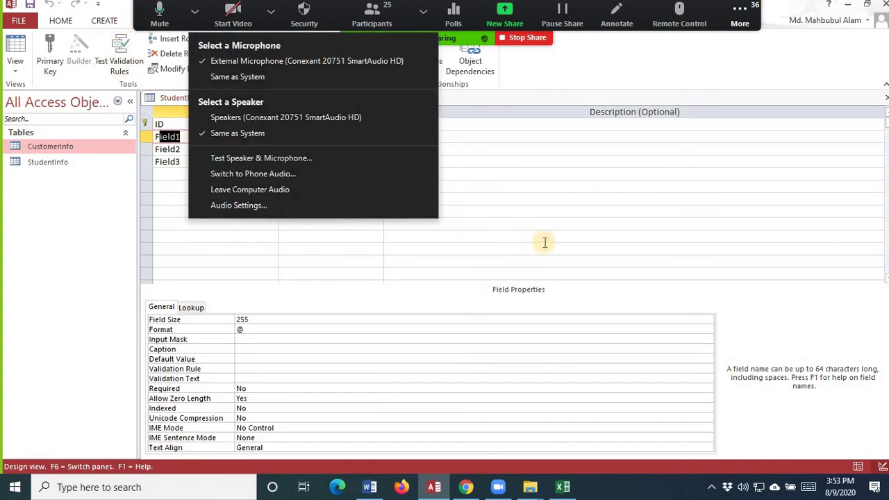
click(541, 237)
- Add CustomerInfo and StudentInfo to Relationships, try linking Field1 to Field1, then cancel
click(436, 61)
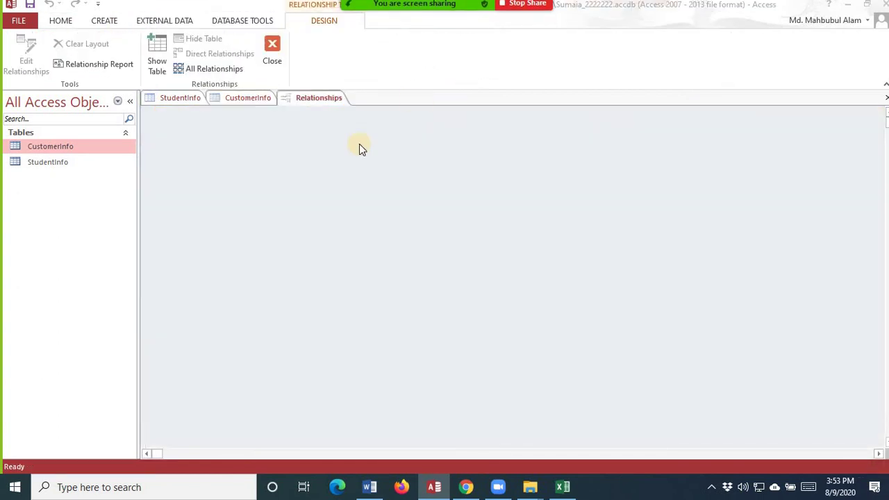
click(471, 277)
click(377, 142)
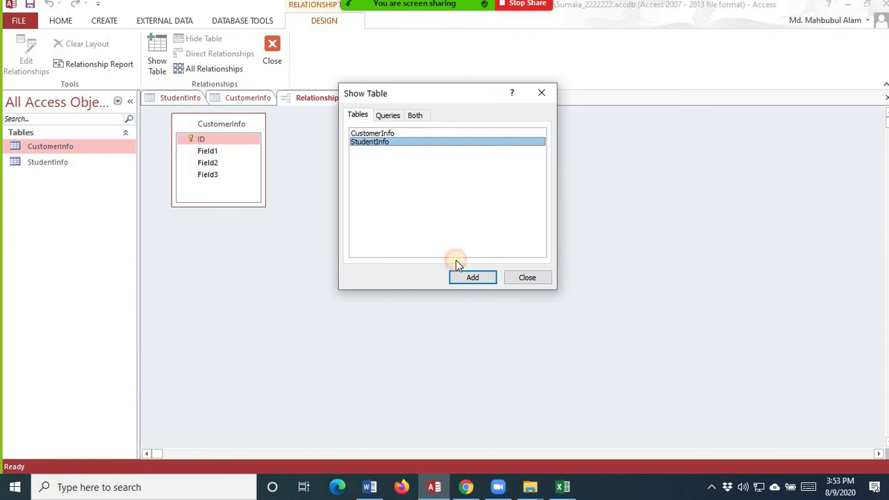
click(471, 277)
click(525, 278)
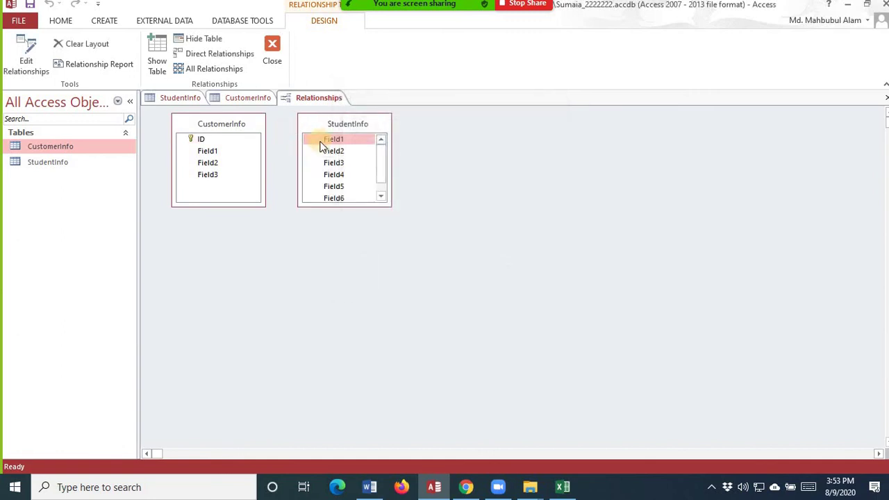
drag(322, 146, 215, 152)
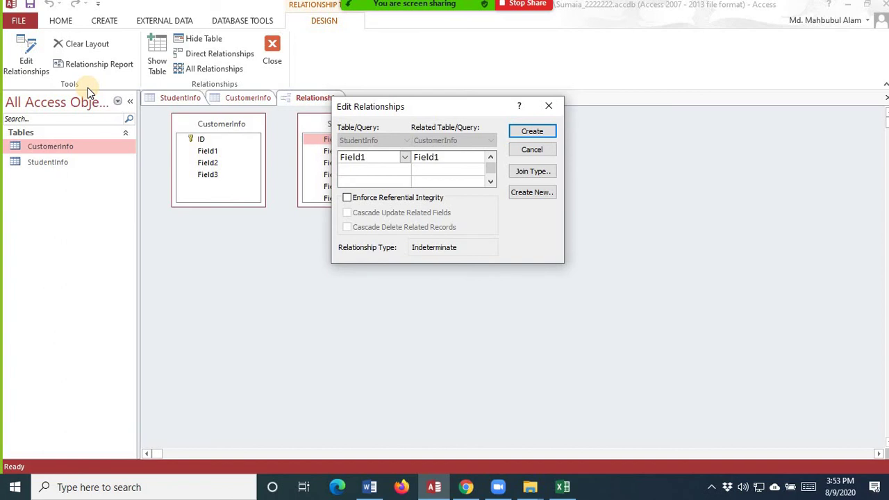
click(550, 107)
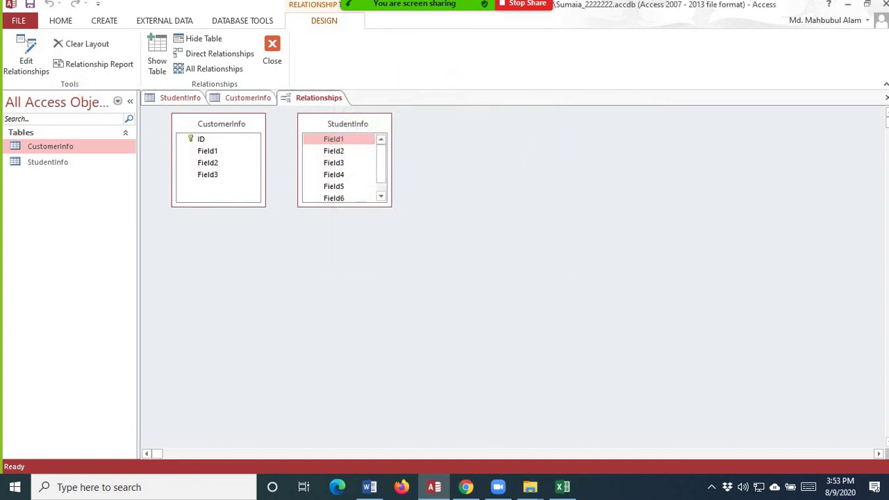
- Close Relationships without saving, then close the CustomerInfo and StudentInfo tables
click(886, 98)
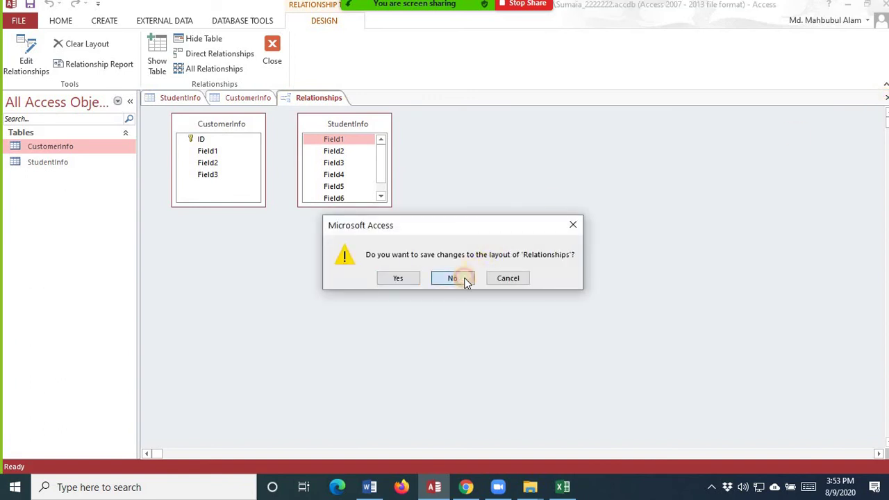
click(460, 278)
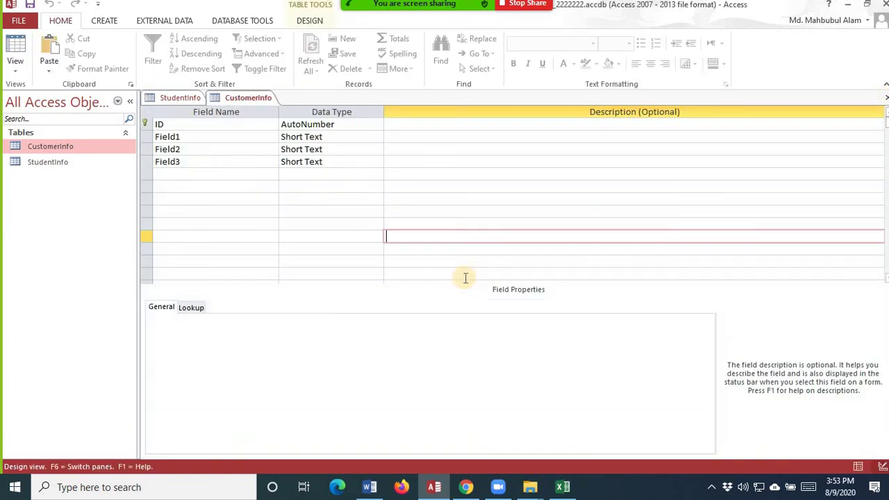
click(886, 98)
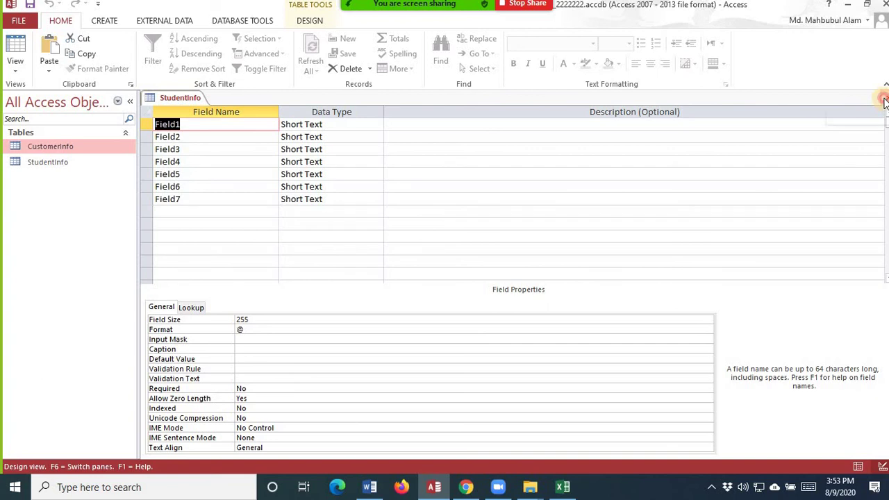
click(885, 98)
- Delete CustomerInfo, then StudentInfo, from the navigation pane, confirming each deletion
right_click(56, 149)
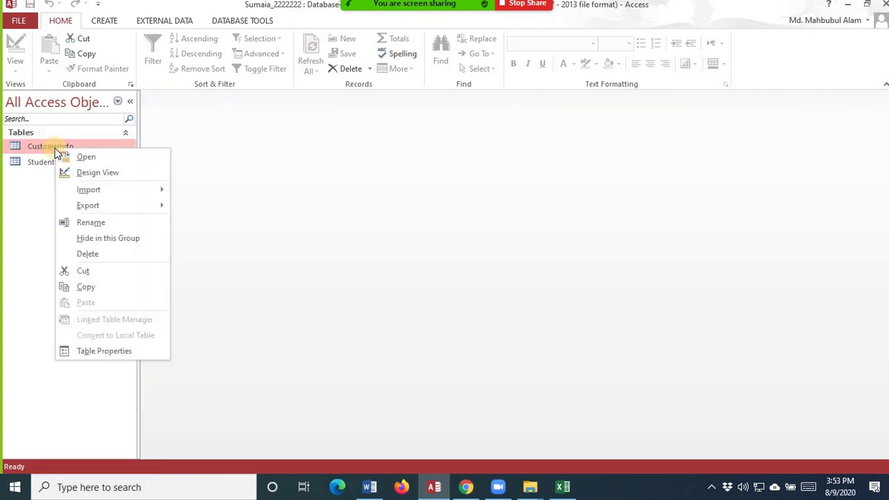
click(99, 254)
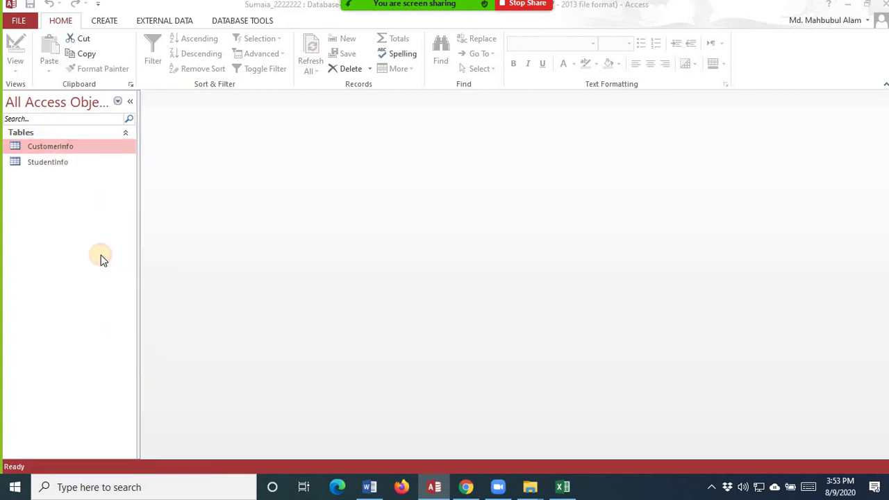
click(417, 285)
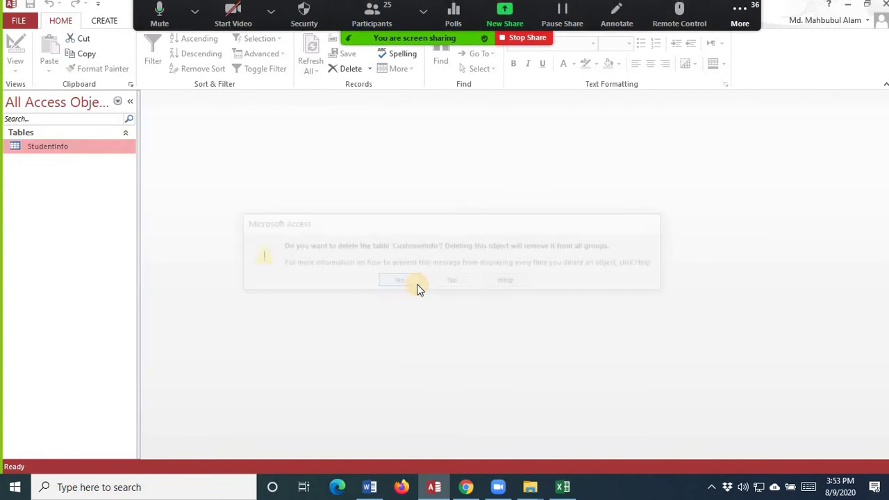
right_click(73, 146)
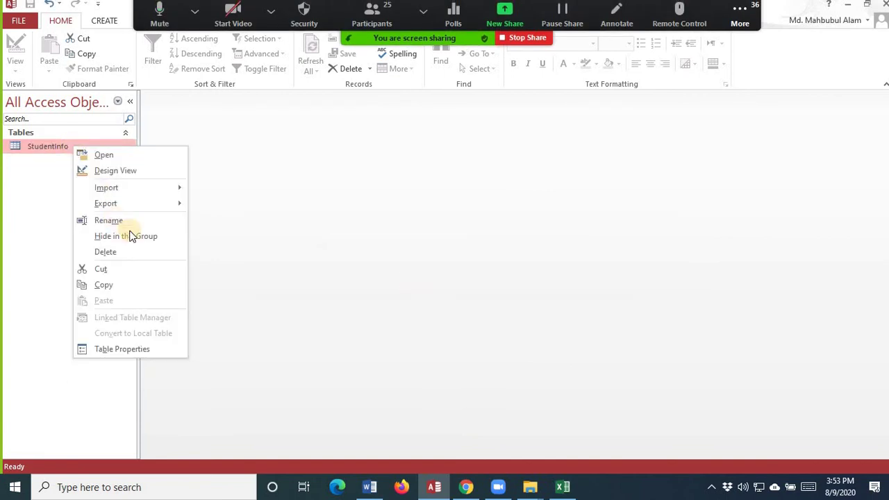
click(129, 252)
click(399, 281)
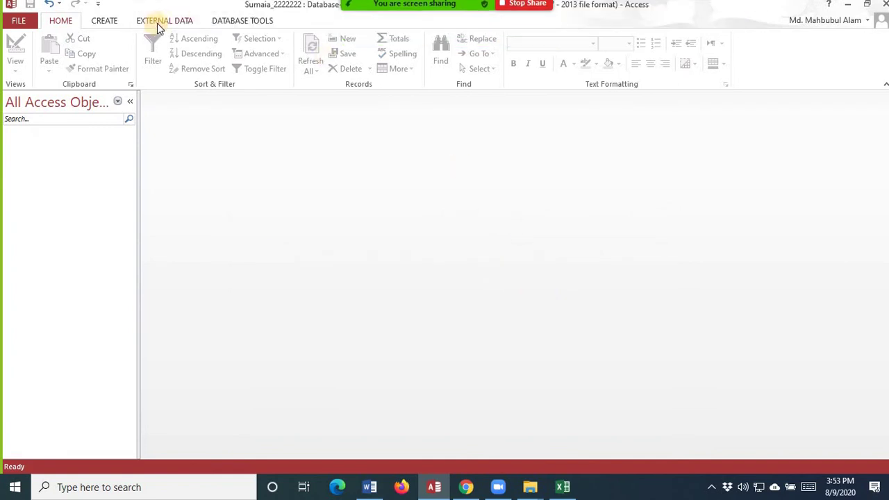
- Re-import studentinfo.xlsx's StudentInfo worksheet, keeping the first row as field names StudentID through City
click(151, 24)
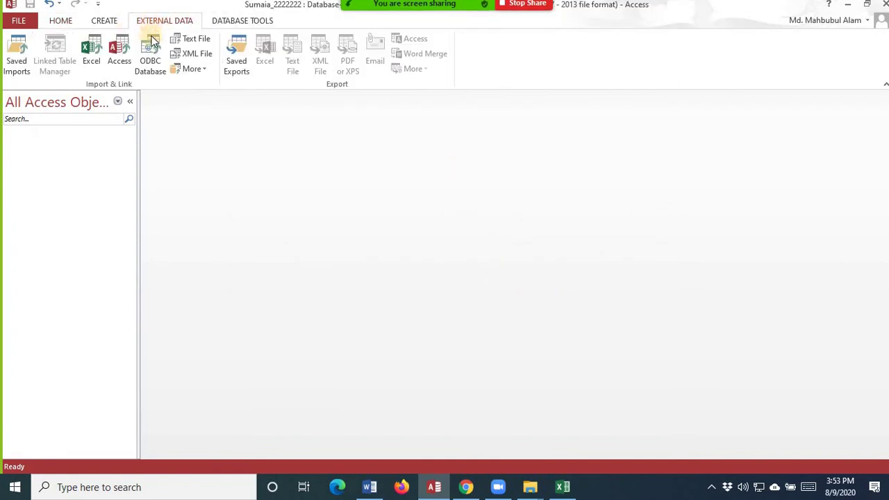
click(89, 57)
click(638, 152)
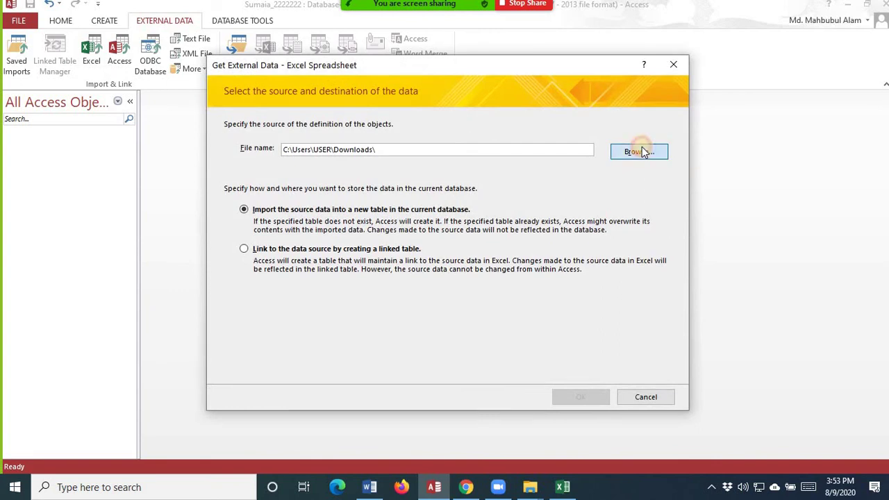
click(387, 188)
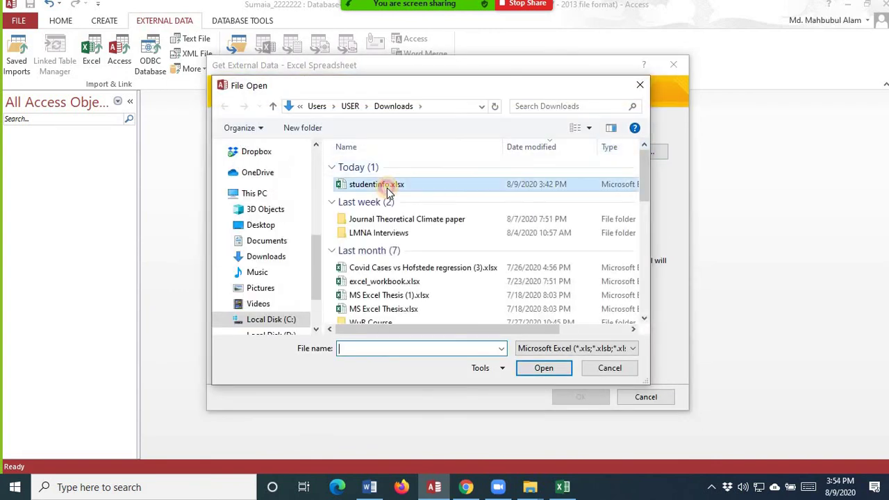
click(543, 371)
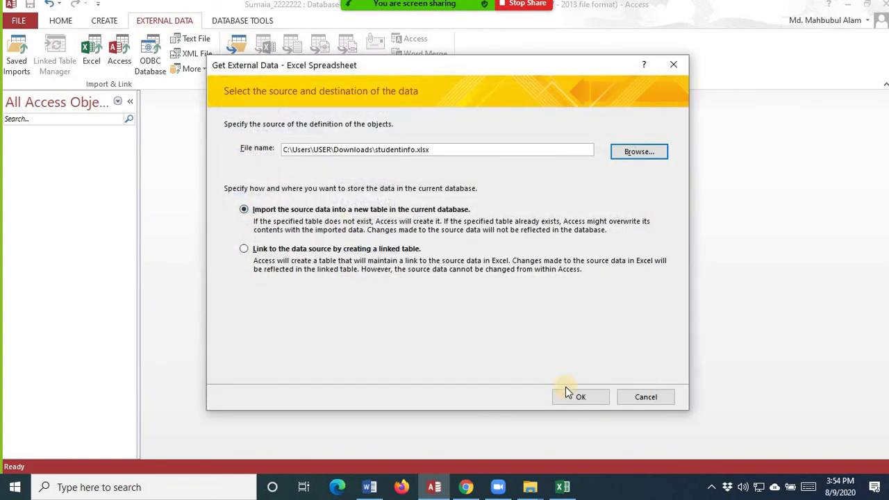
click(573, 399)
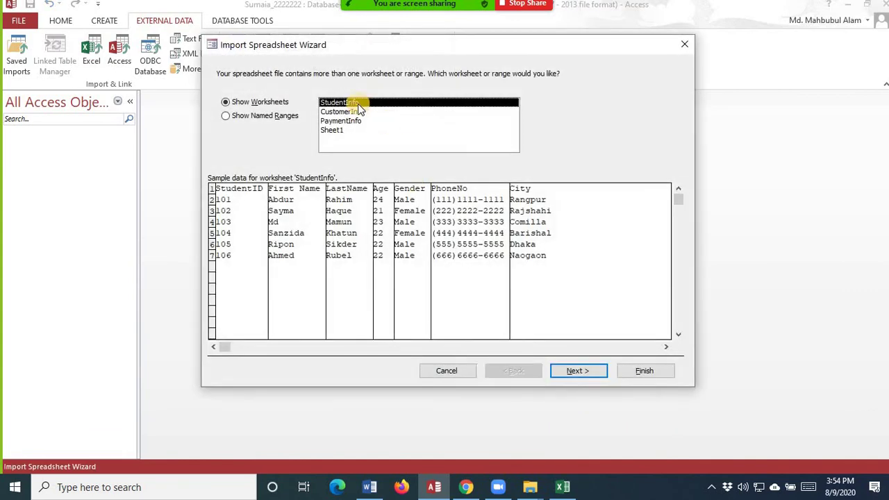
click(577, 371)
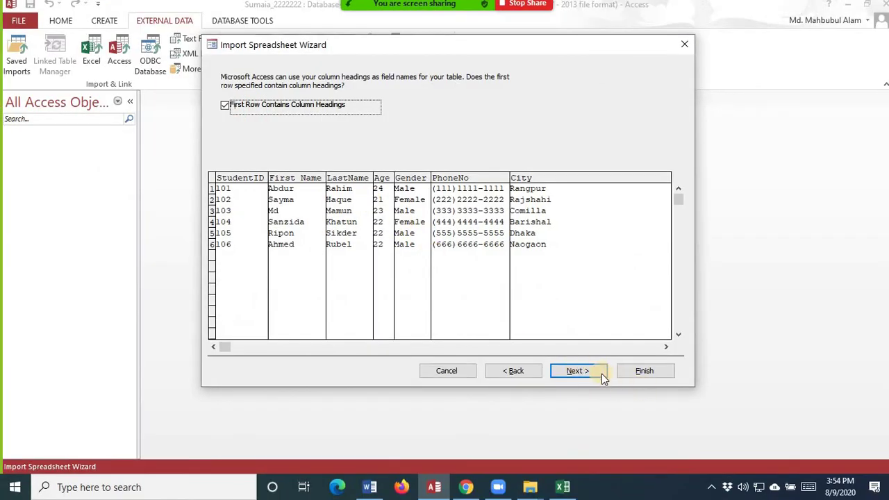
- Advance past the field options, left unchanged, to the primary key page
click(599, 371)
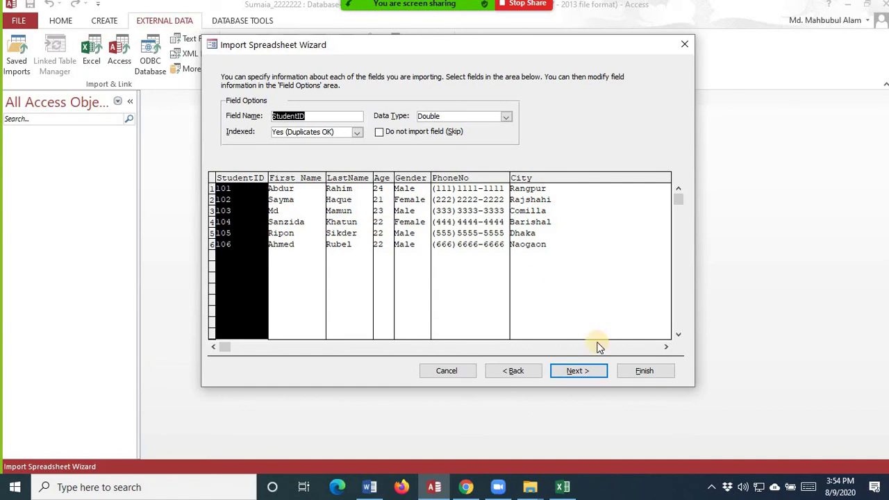
click(587, 375)
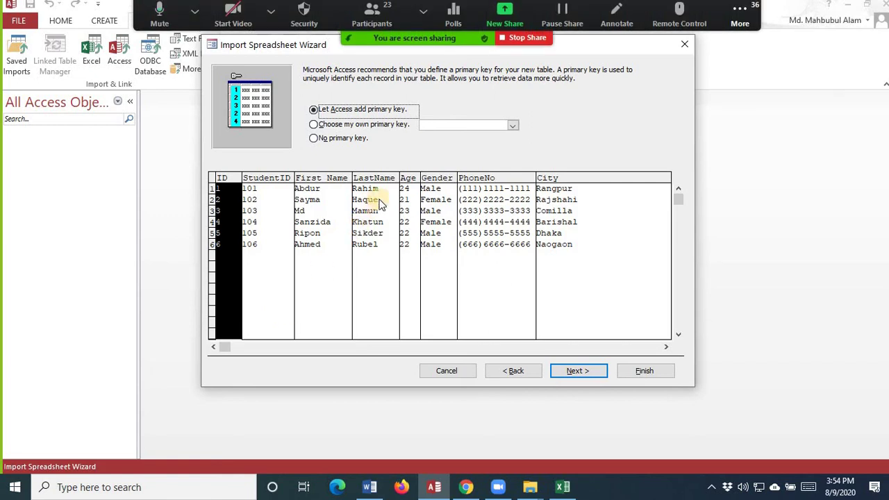
- After trying StudentID as the key, settle on No primary key and reach the final page
click(369, 126)
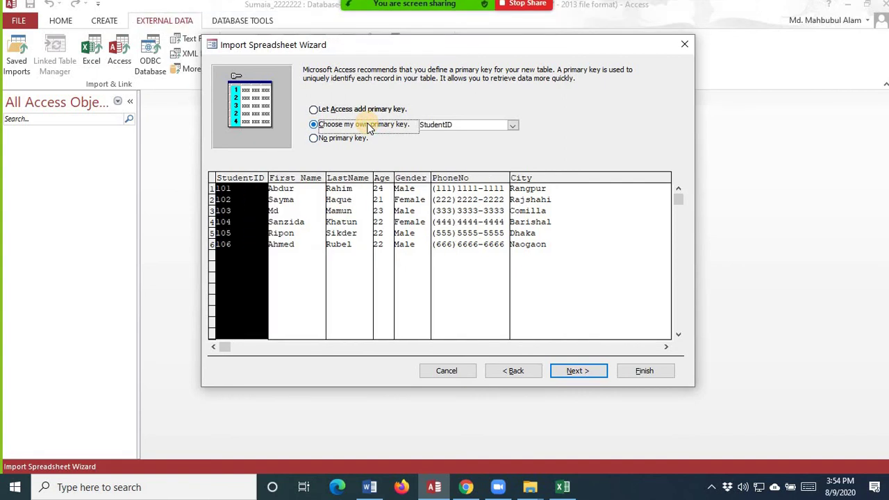
click(514, 125)
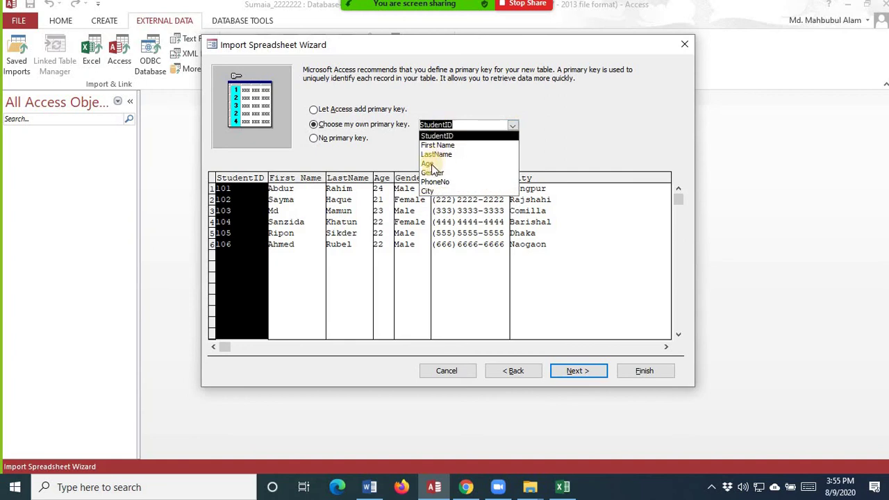
click(472, 123)
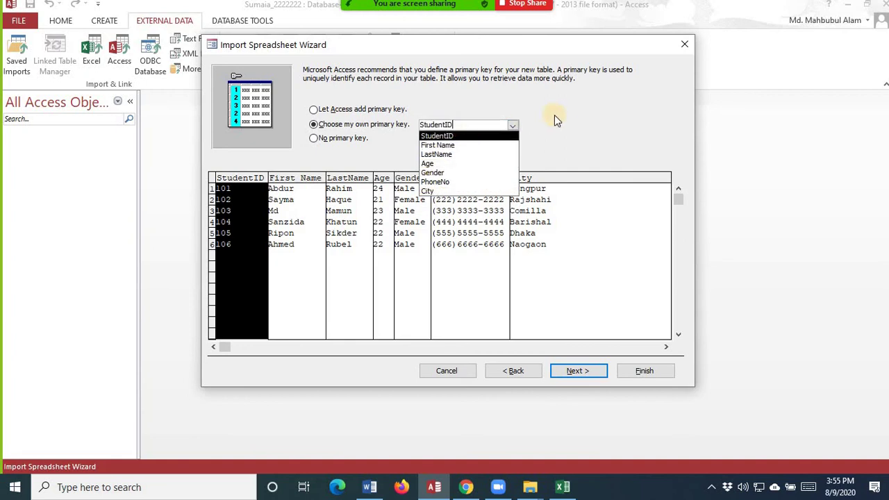
click(562, 115)
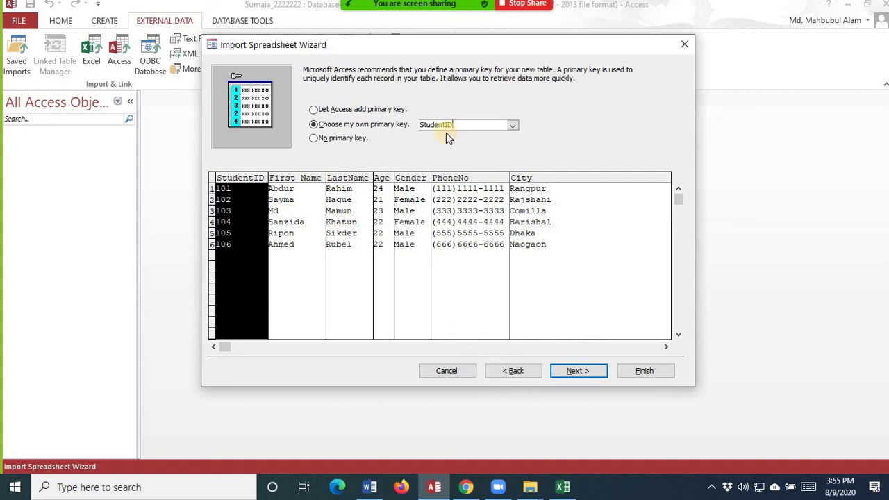
click(313, 139)
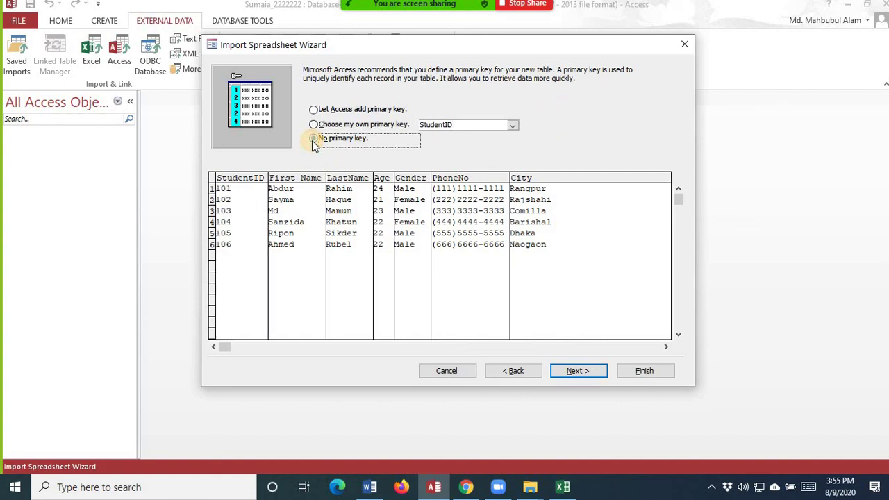
click(313, 124)
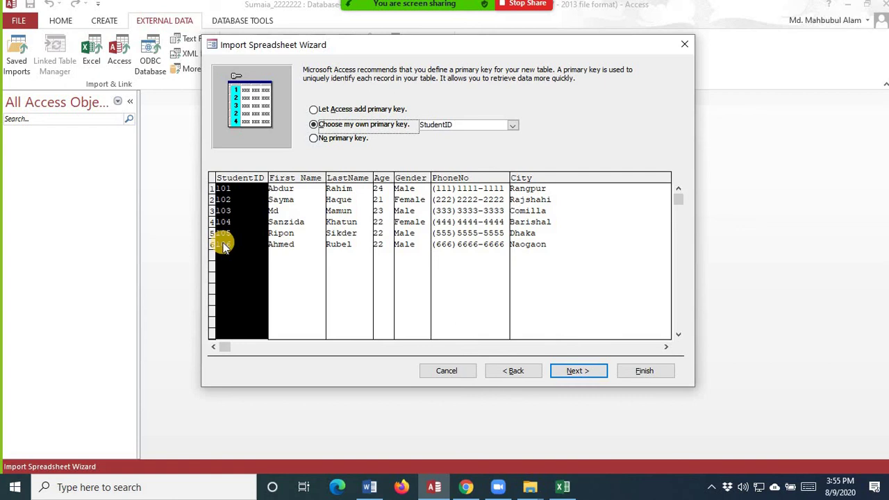
click(311, 139)
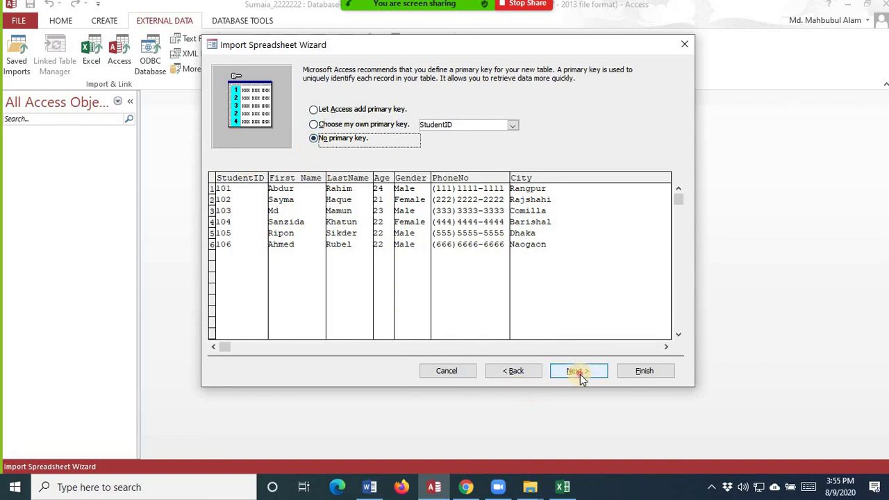
click(580, 375)
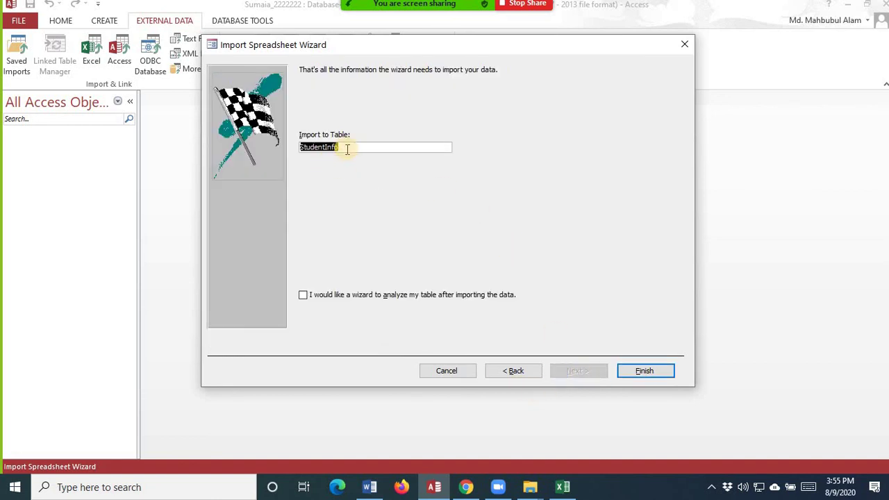
- Complete the StudentInfo import without saving the import steps, open the table and select the First Name column
click(647, 371)
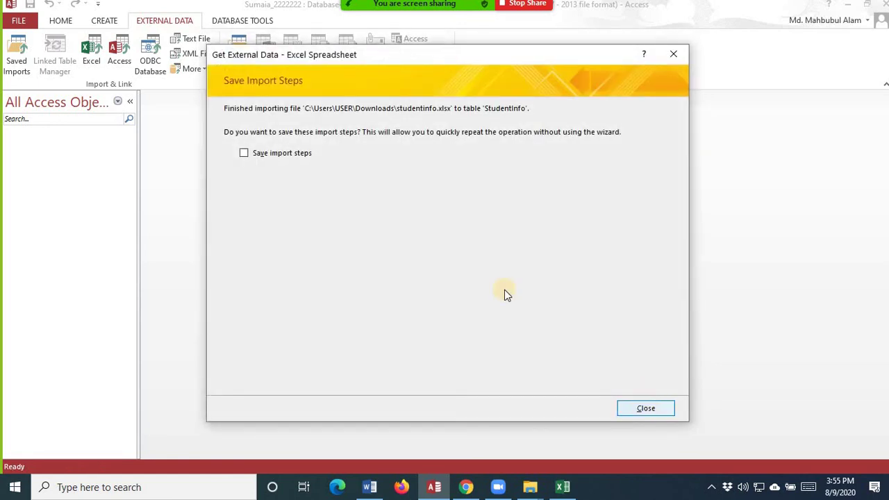
click(635, 407)
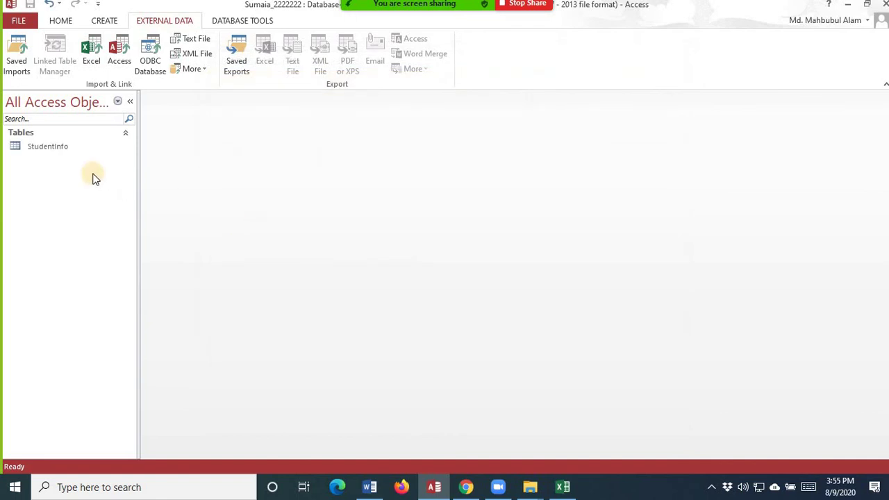
double_click(58, 151)
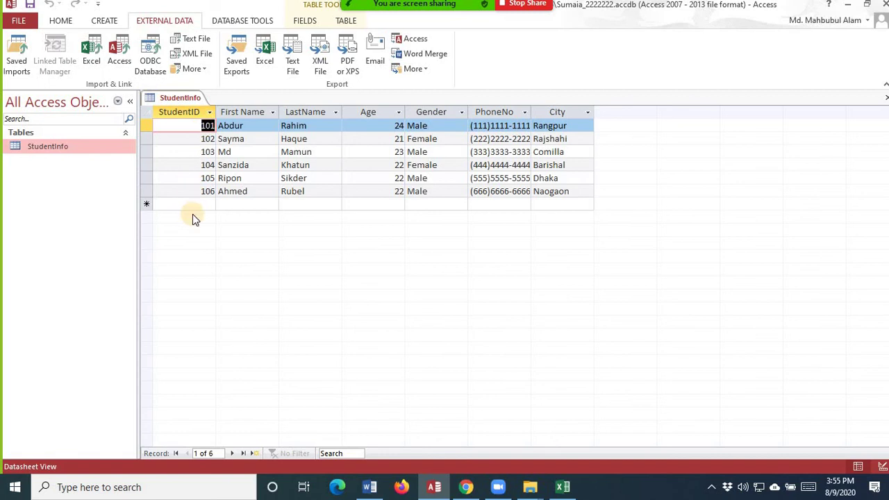
click(242, 112)
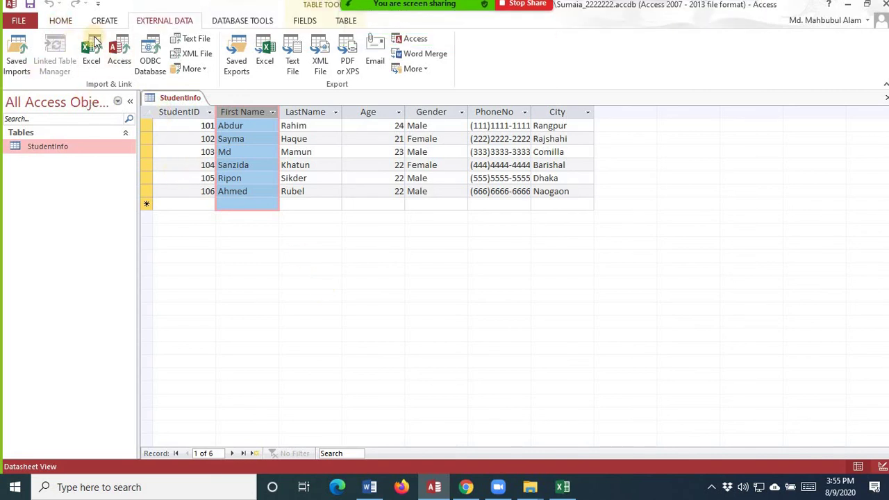
- Switch StudentInfo to Design view and rename the First Name field to FirstName
click(60, 20)
click(15, 63)
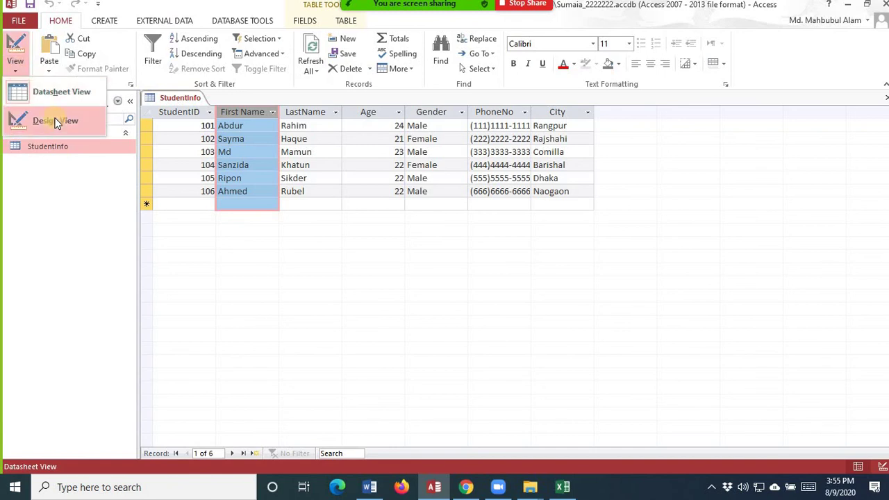
click(57, 123)
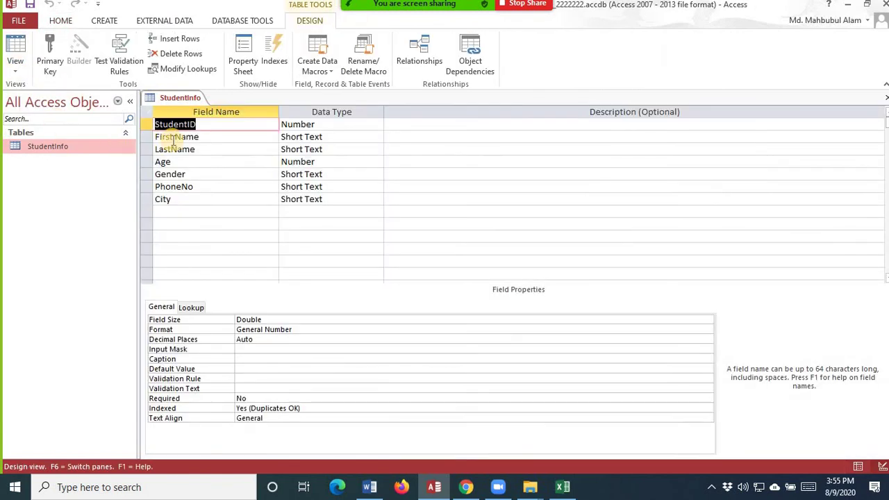
click(176, 138)
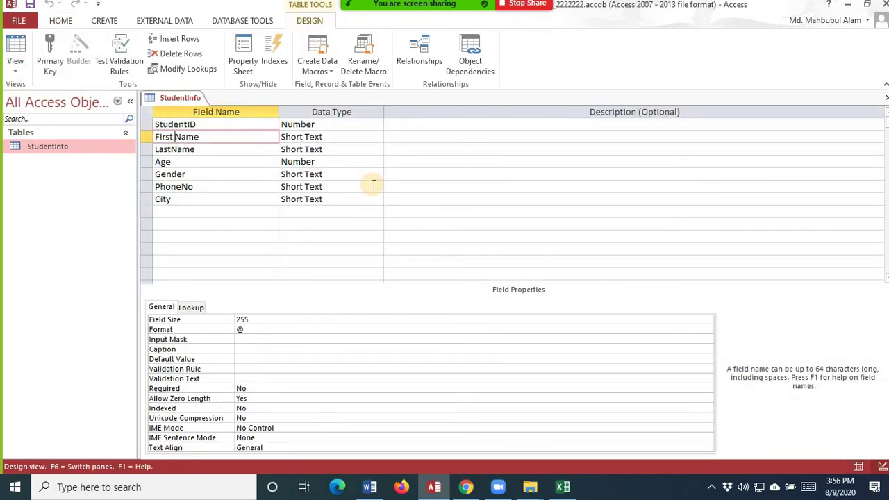
key(BackSpace)
click(235, 148)
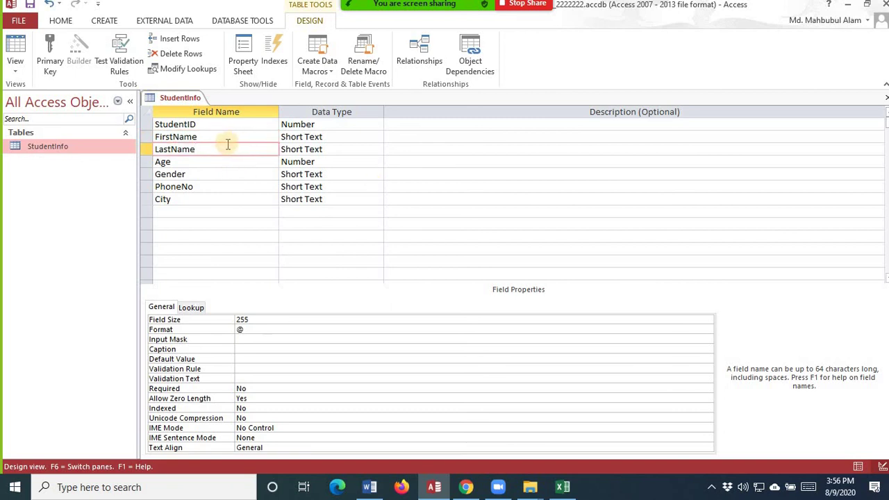
- Set the Gender field's data type to Lookup Wizard
click(206, 162)
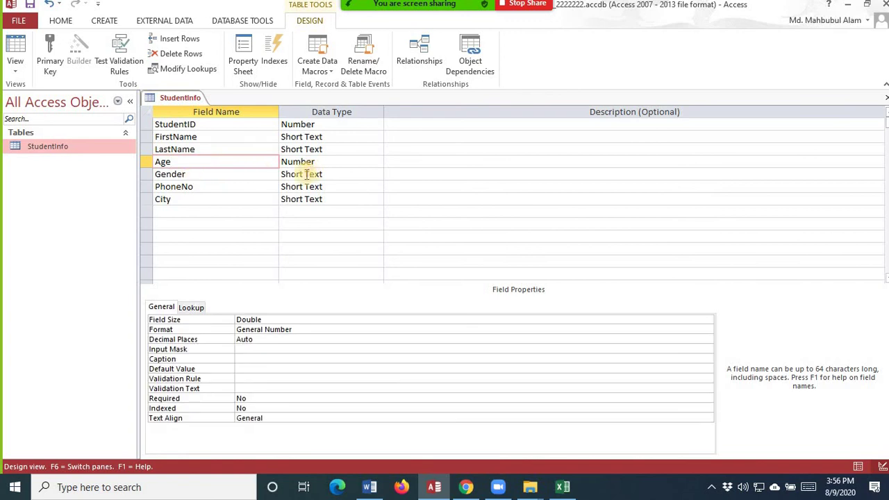
click(334, 174)
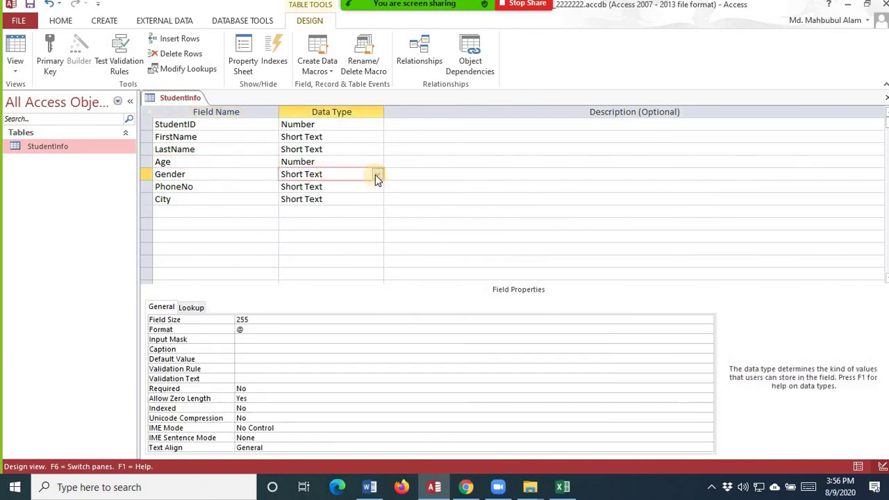
click(375, 174)
click(340, 320)
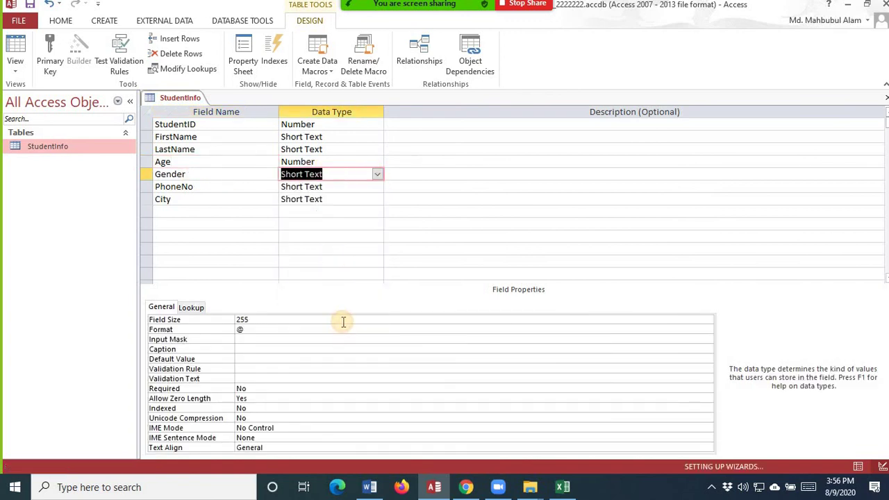
- Type Male, Female and Not Specify as the Gender lookup values and continue to the label step
click(426, 172)
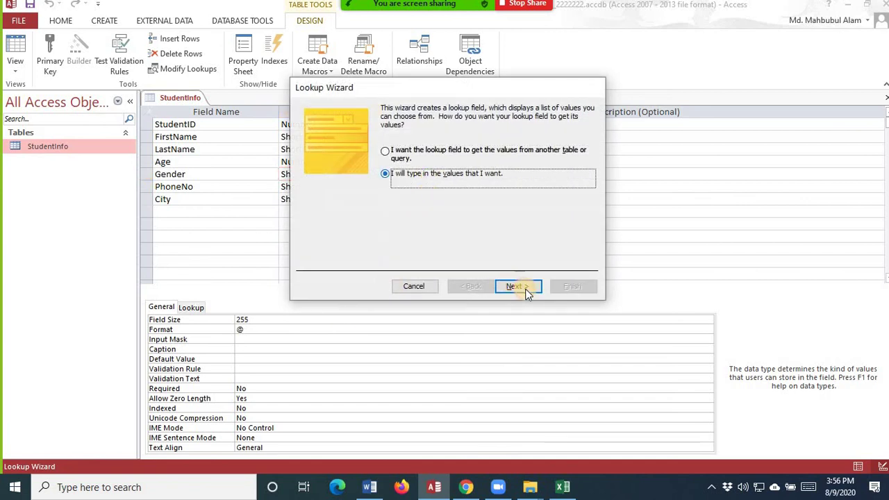
click(518, 287)
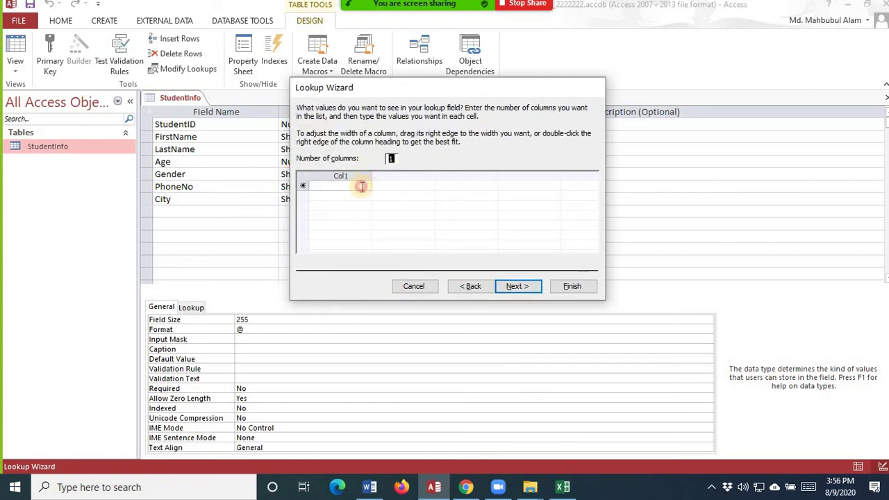
click(362, 186)
text(Ma)
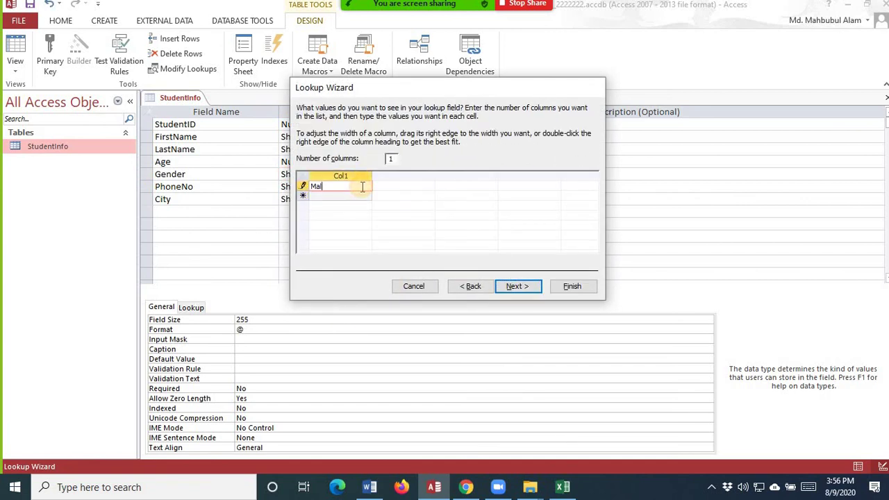
text(le)
key(Down)
text(Fe)
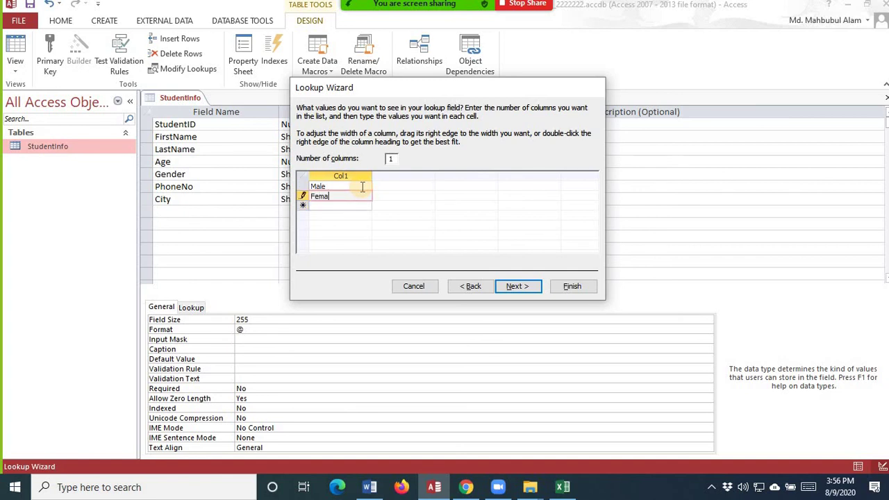
key(Down)
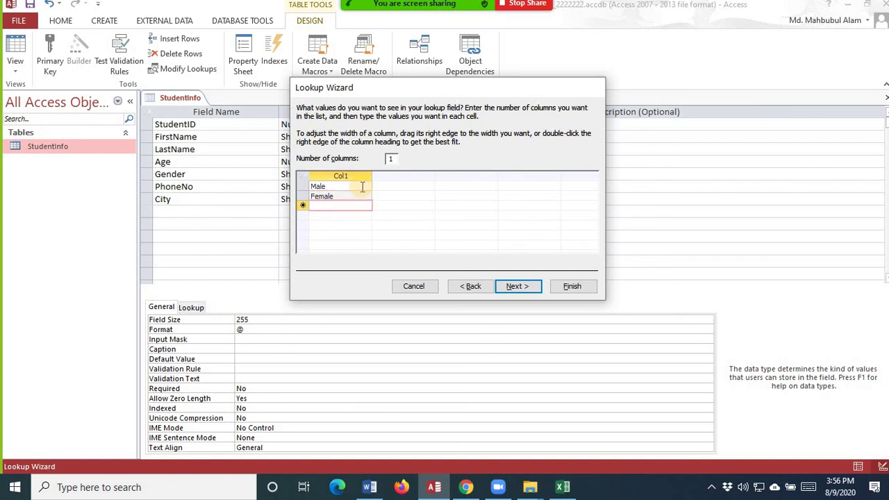
text(No)
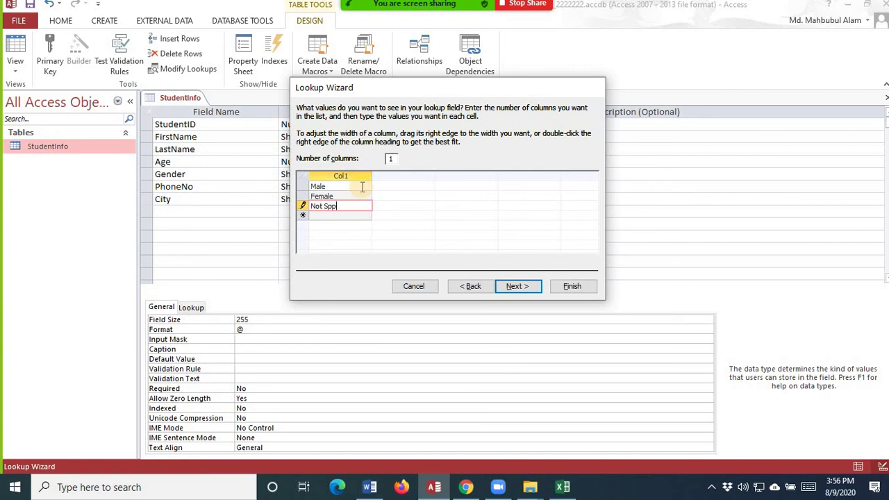
text(t Specify)
key(Return)
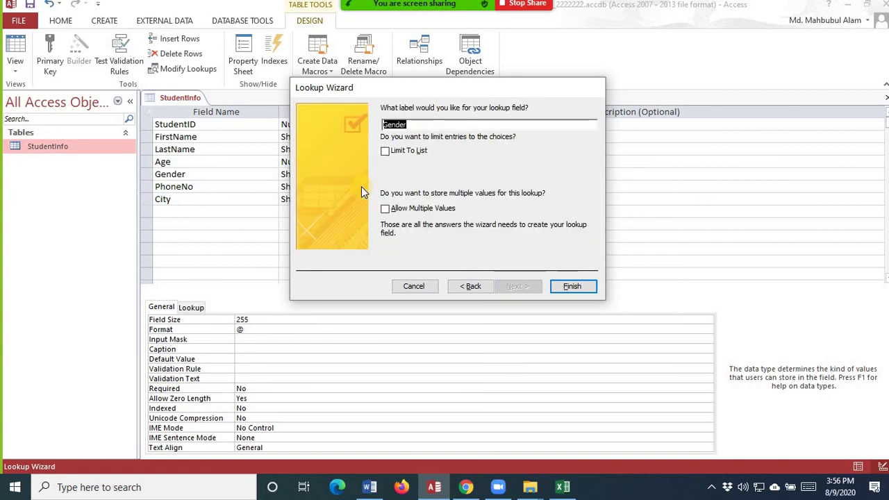
- Finish the Gender lookup and save StudentInfo by switching to Datasheet view
click(566, 292)
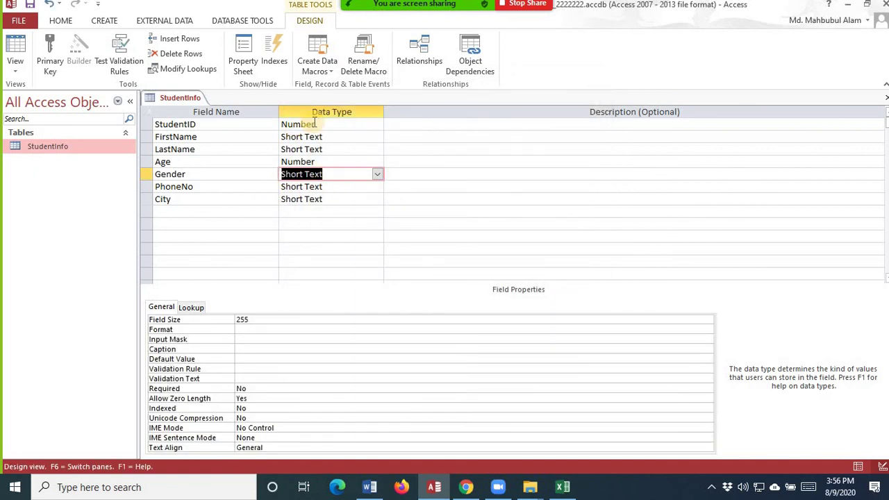
click(15, 66)
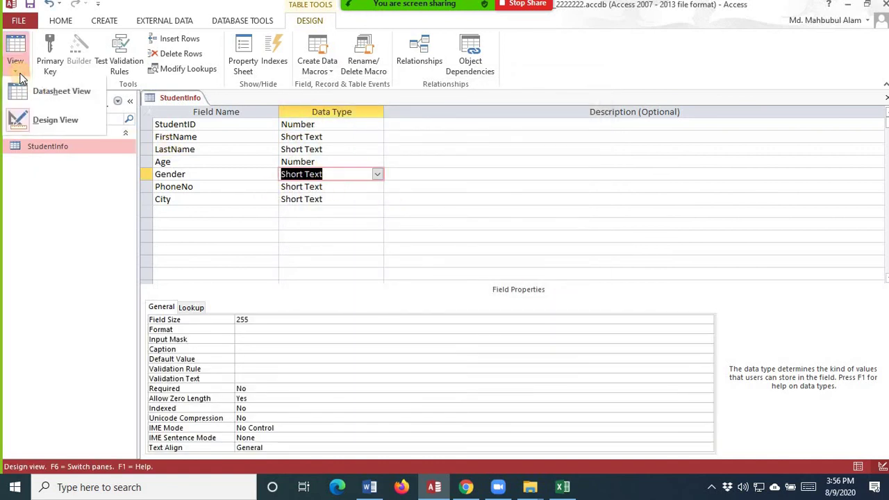
click(35, 91)
click(419, 280)
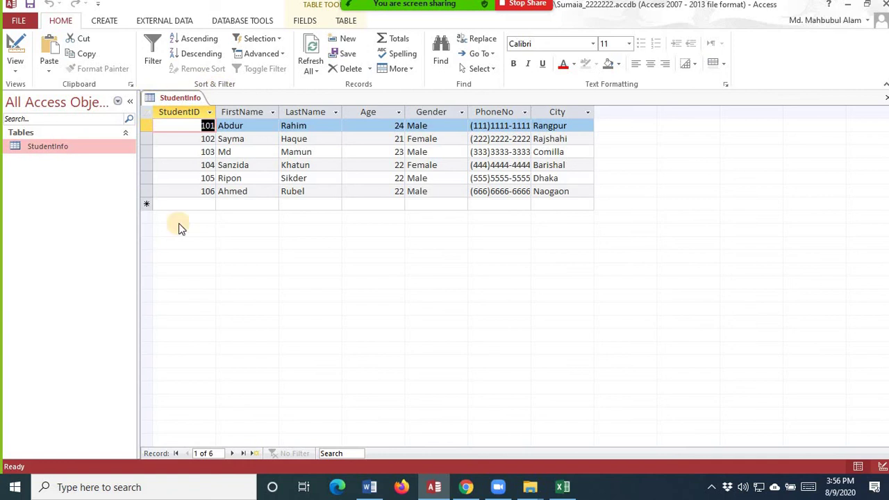
- Back in Design view, make StudentID the primary key, save and close StudentInfo
click(16, 71)
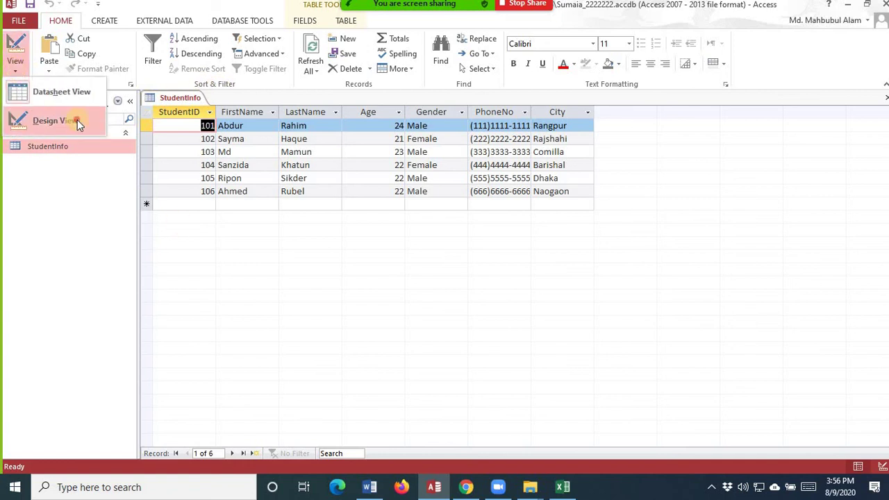
click(70, 120)
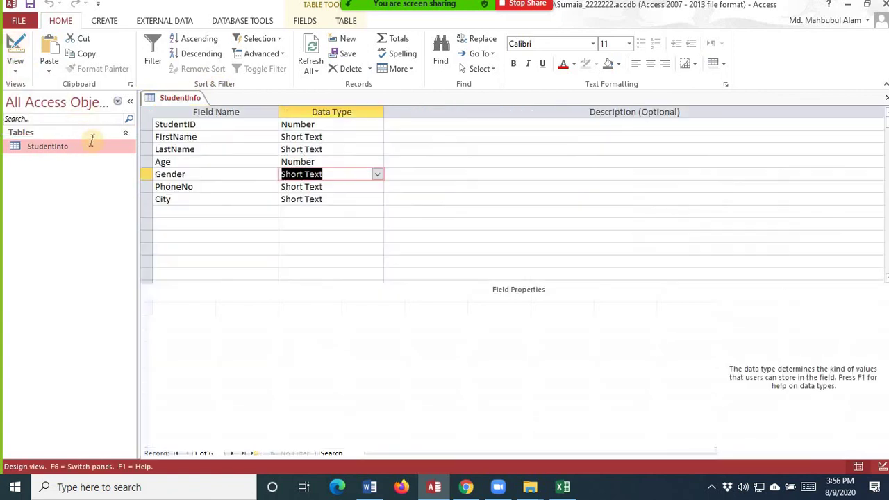
click(188, 125)
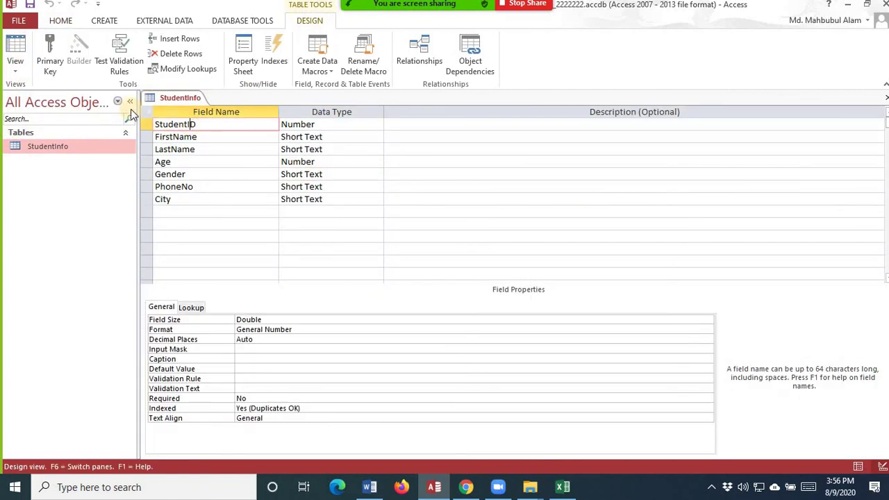
click(51, 50)
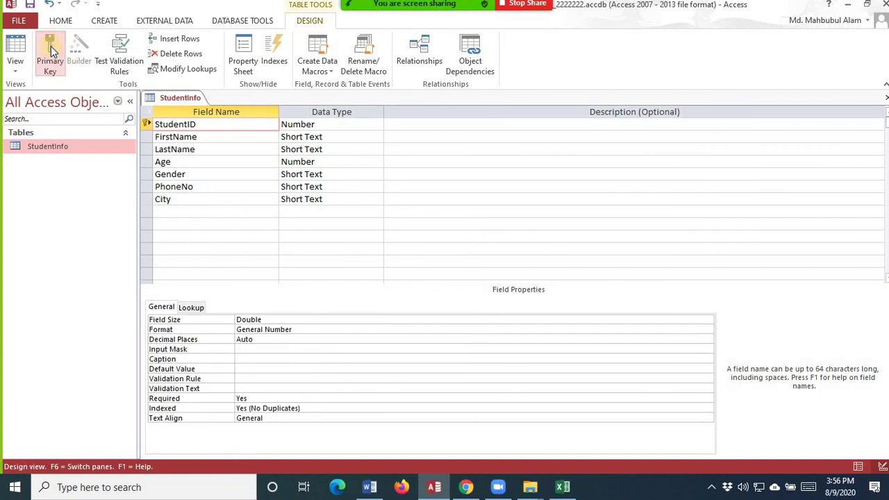
click(31, 6)
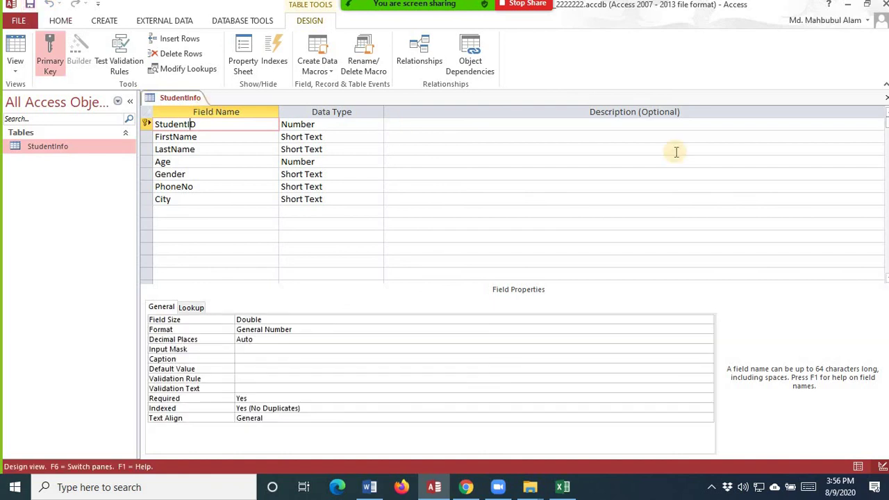
click(885, 101)
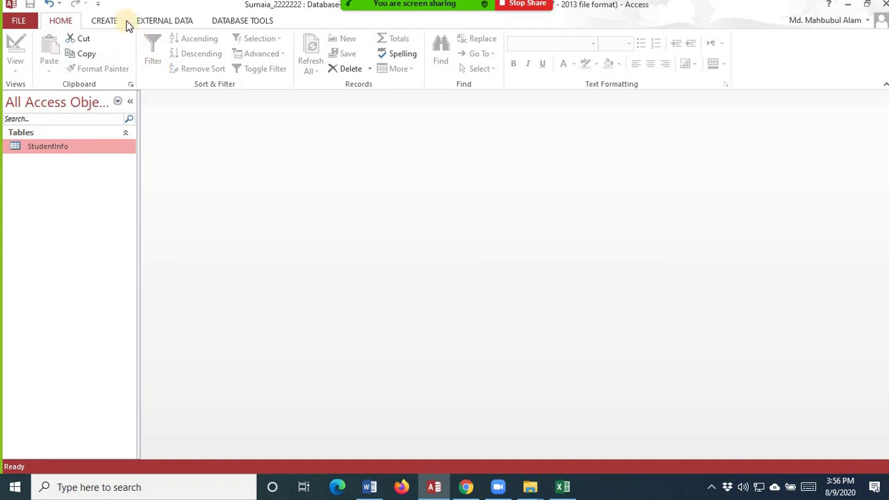
- Start an Excel import from studentinfo.xlsx and choose the CustomerInfo worksheet
click(149, 22)
click(93, 49)
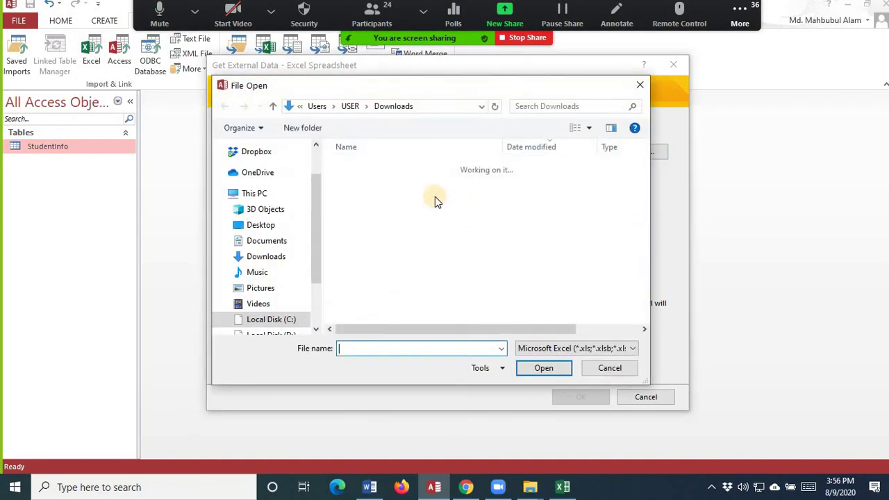
click(376, 184)
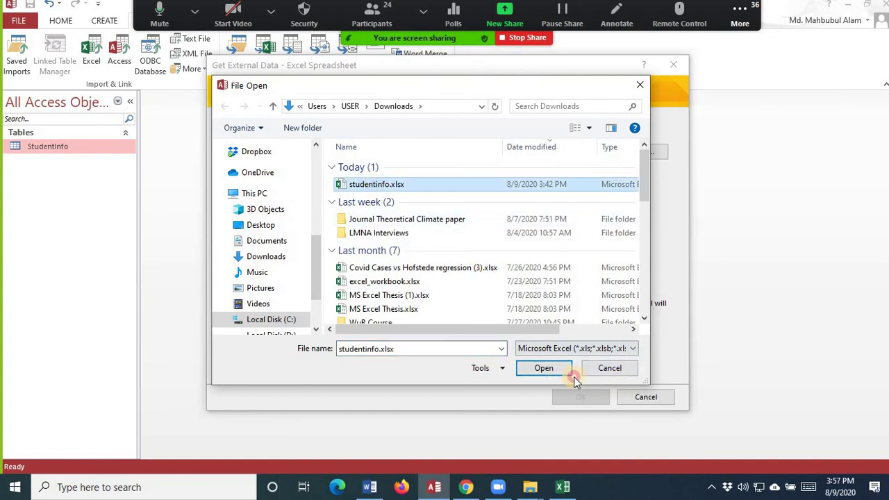
click(574, 377)
click(587, 398)
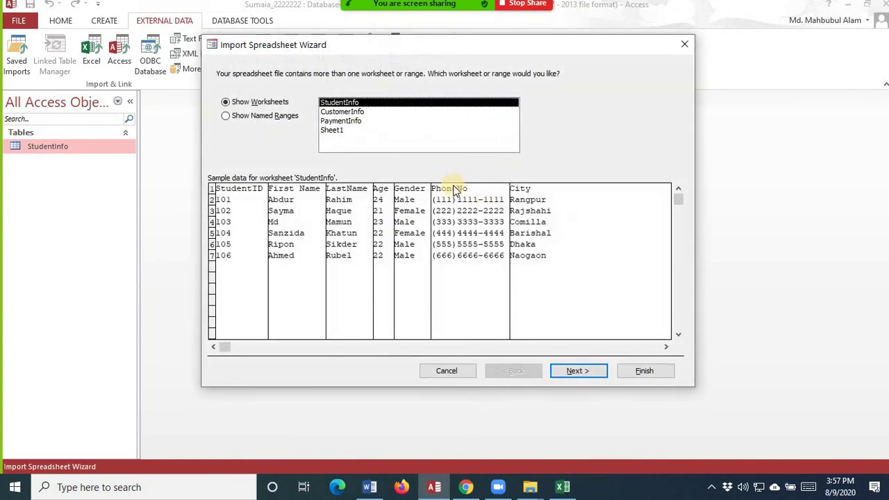
click(350, 112)
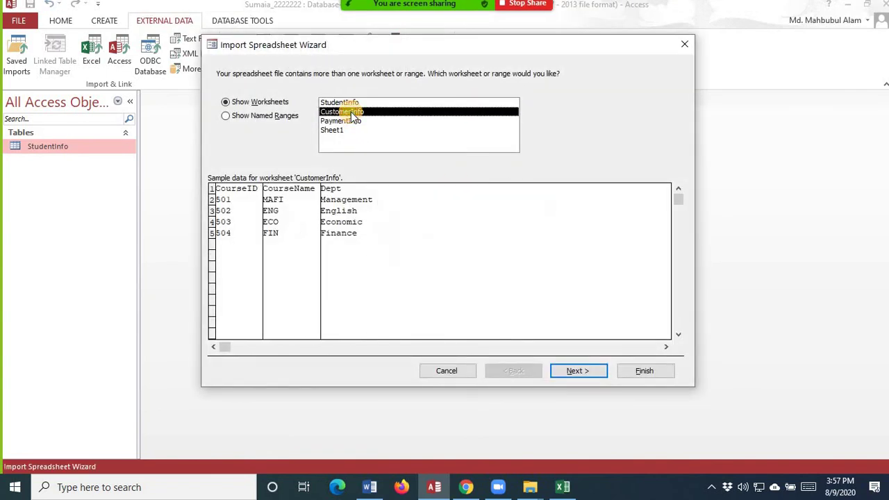
- Import it with first-row field names and no primary key, then open the CustomerInfo table
click(566, 375)
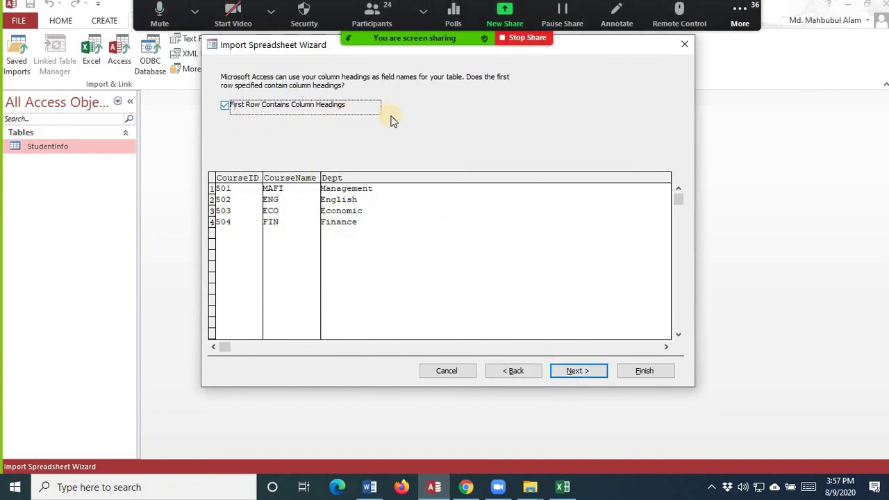
click(596, 372)
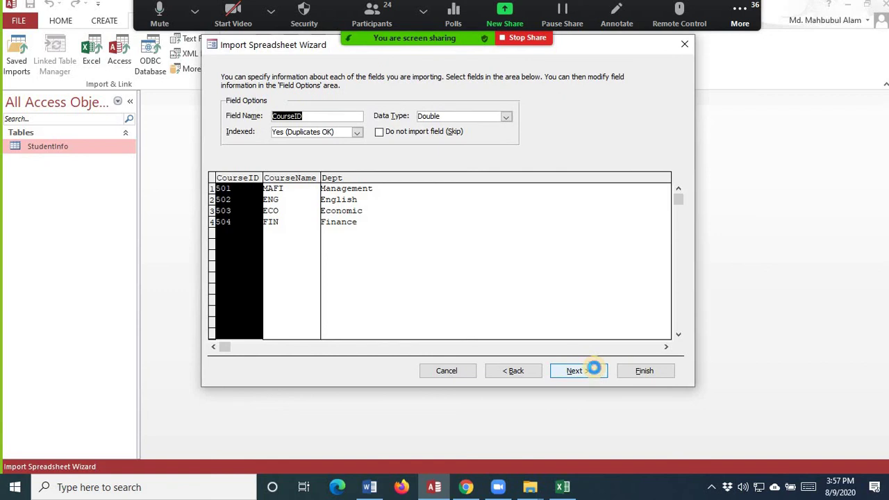
click(577, 370)
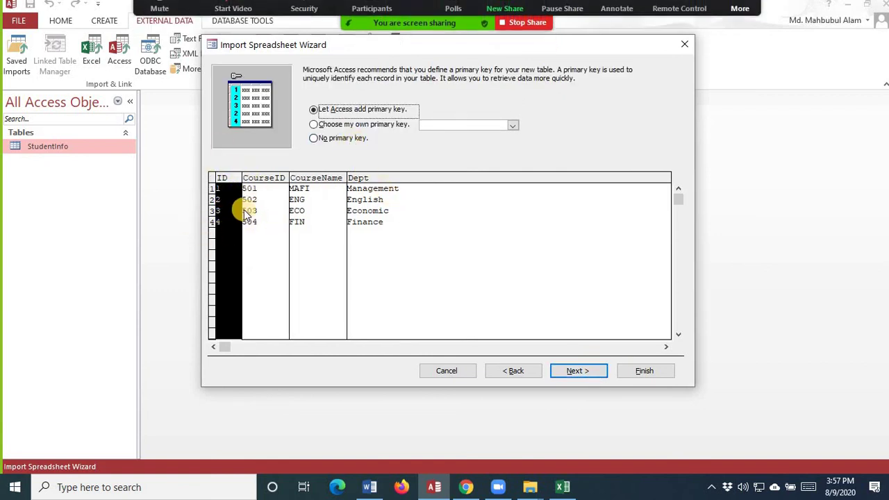
click(350, 139)
click(599, 373)
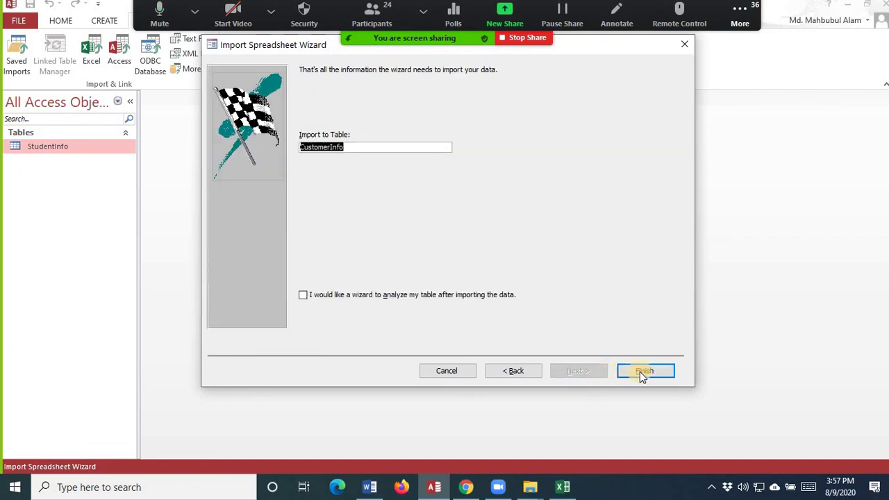
click(640, 372)
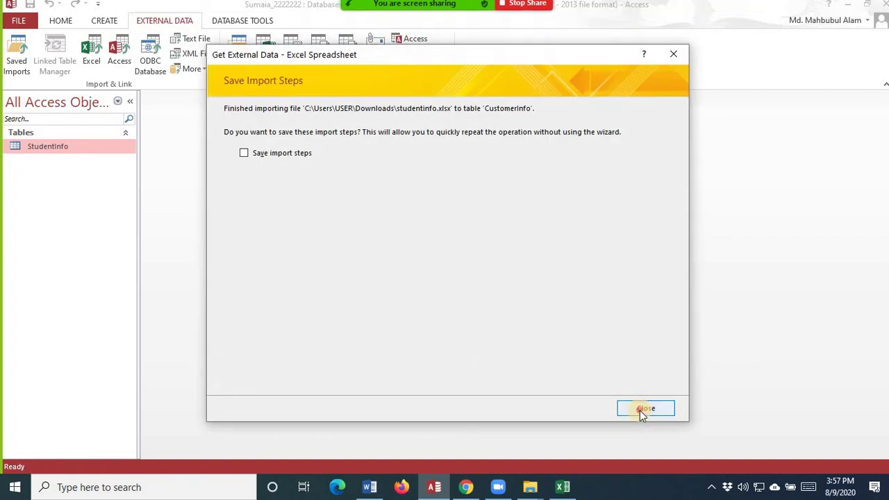
click(640, 410)
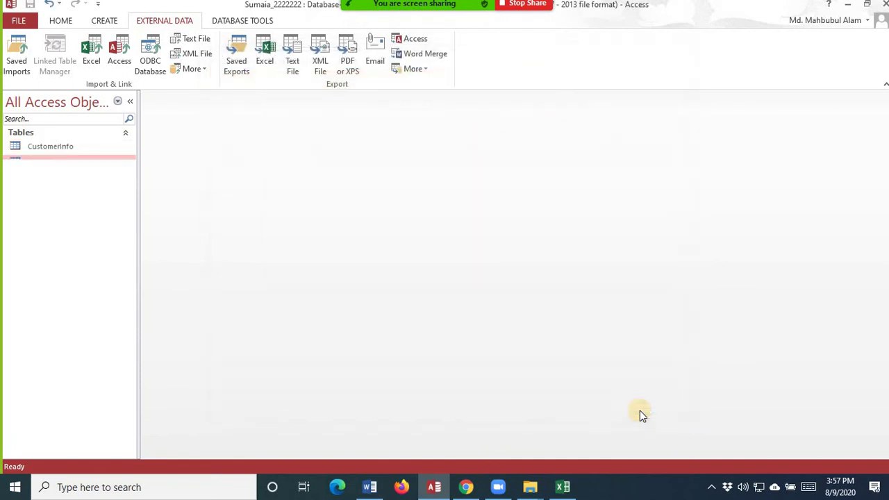
double_click(63, 148)
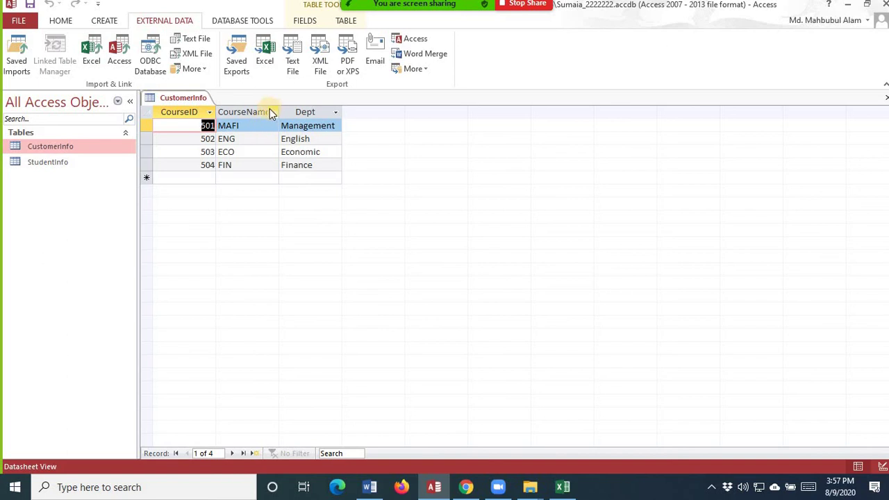
- In Design view, set CourseID as CustomerInfo's primary key, save and close the table
click(59, 19)
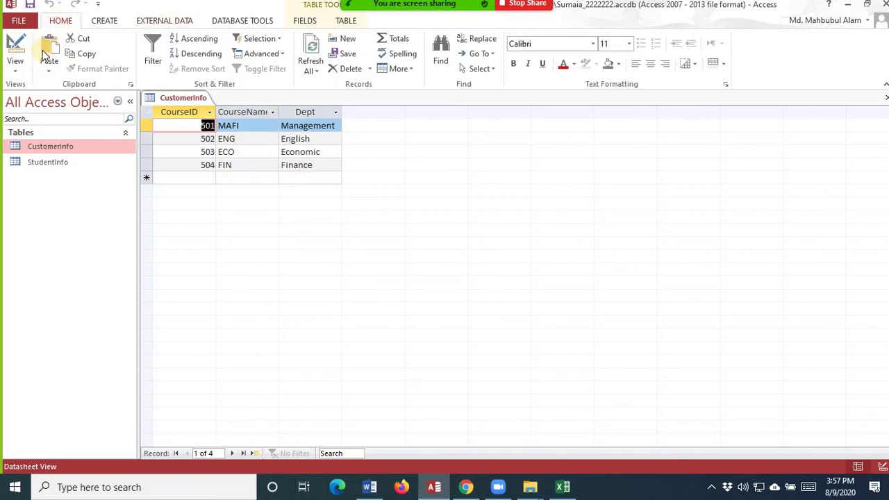
click(15, 66)
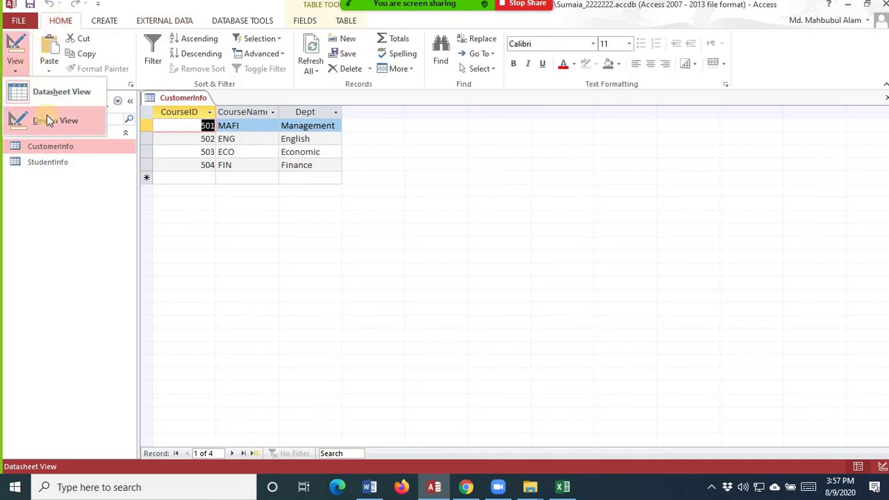
click(49, 121)
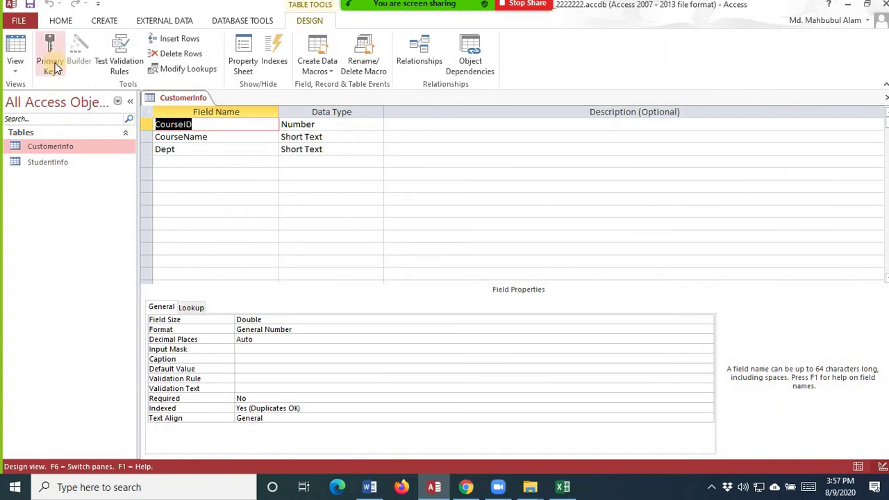
click(54, 66)
click(31, 6)
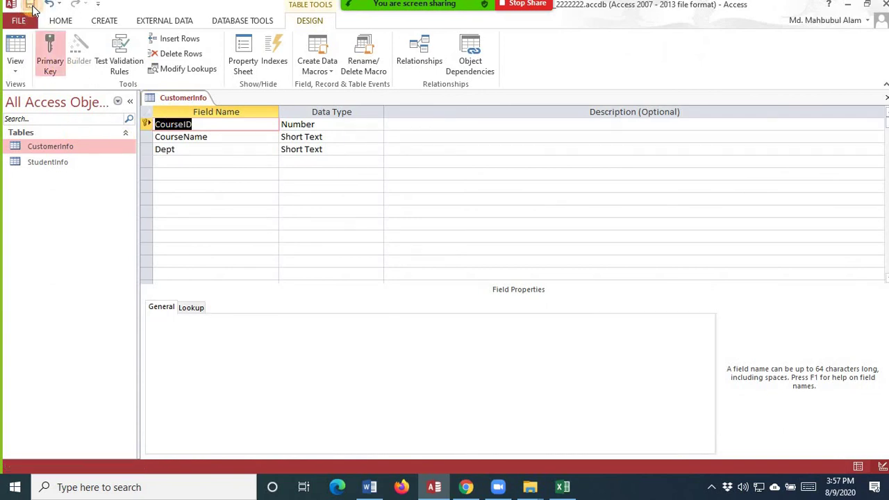
click(885, 98)
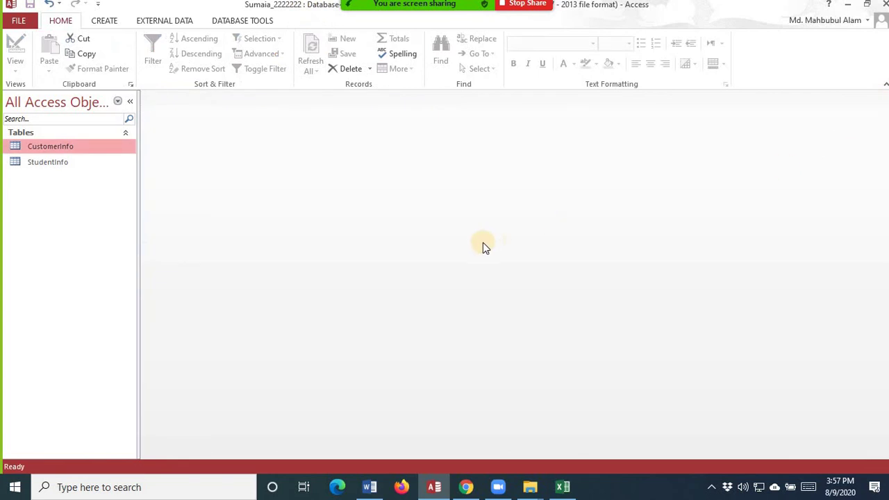
- Start another Excel import from studentinfo.xlsx and choose the PaymentInfo worksheet
click(147, 20)
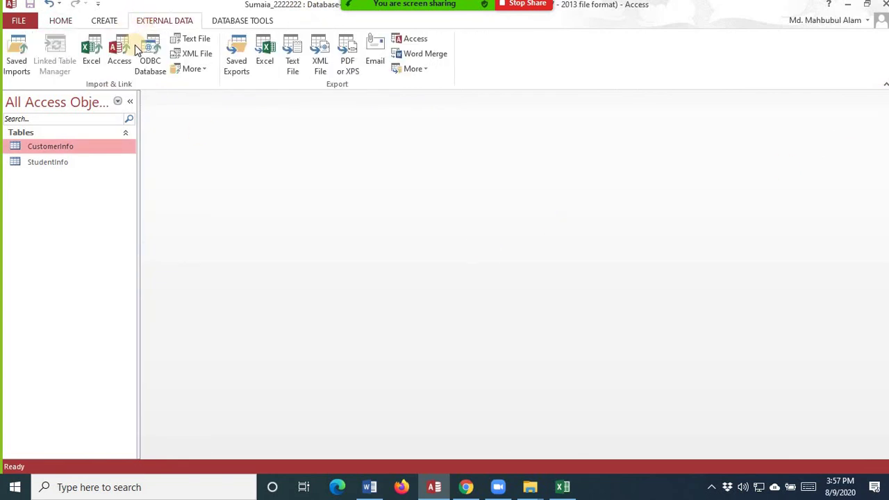
click(98, 66)
click(653, 153)
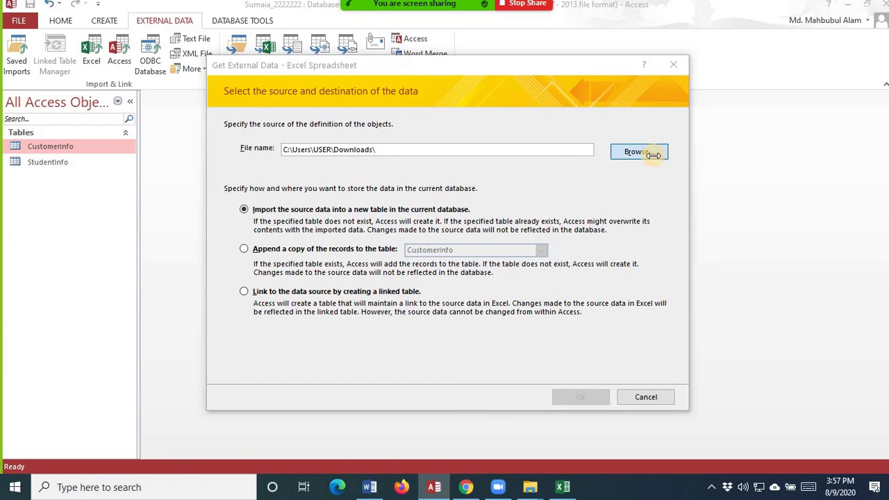
click(393, 183)
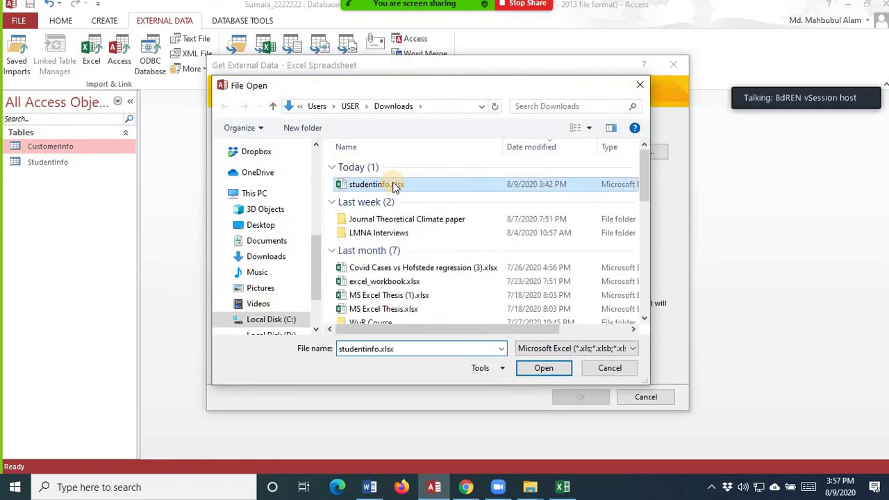
click(545, 368)
click(580, 394)
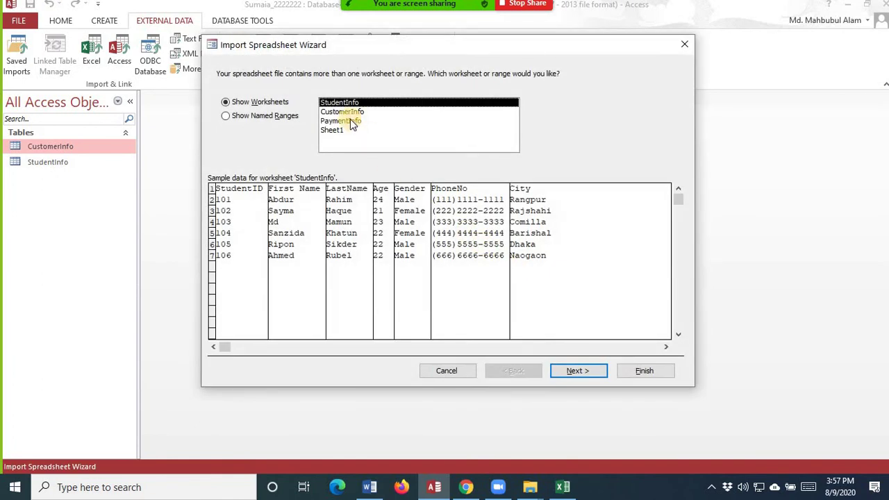
click(350, 121)
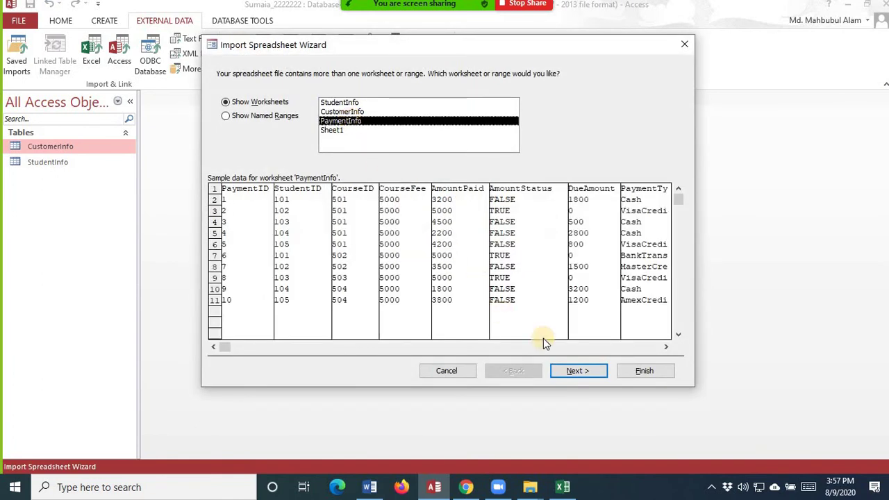
- Import it with first-row field names and no primary key, skipping saving the import steps
click(598, 369)
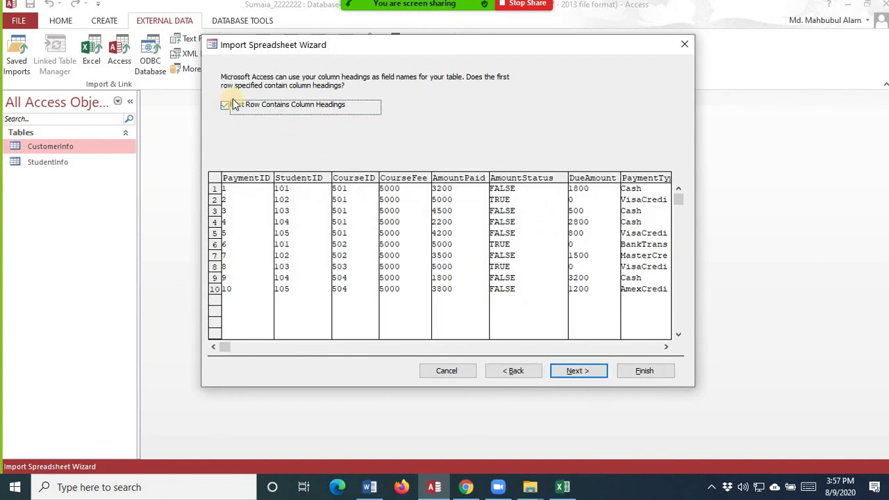
click(589, 370)
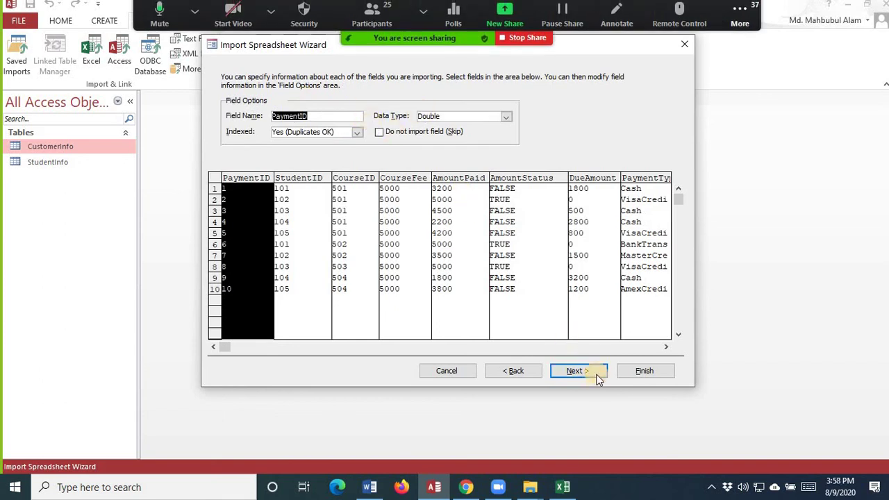
click(590, 371)
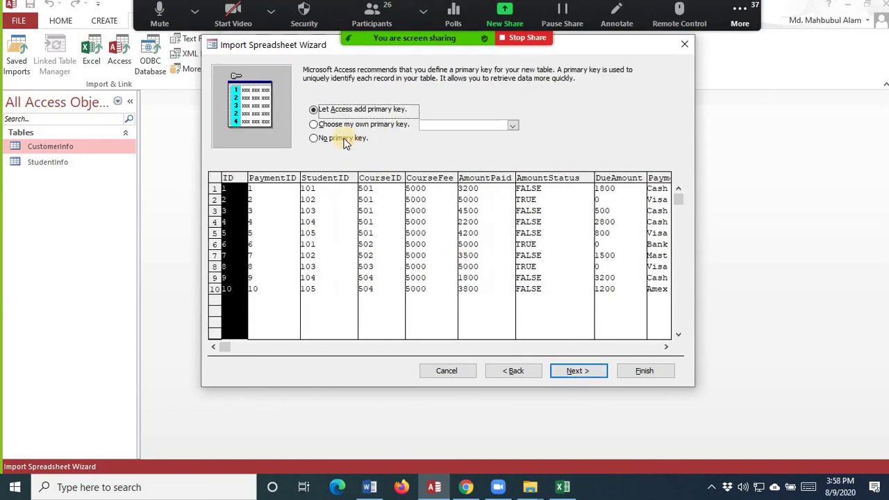
click(344, 139)
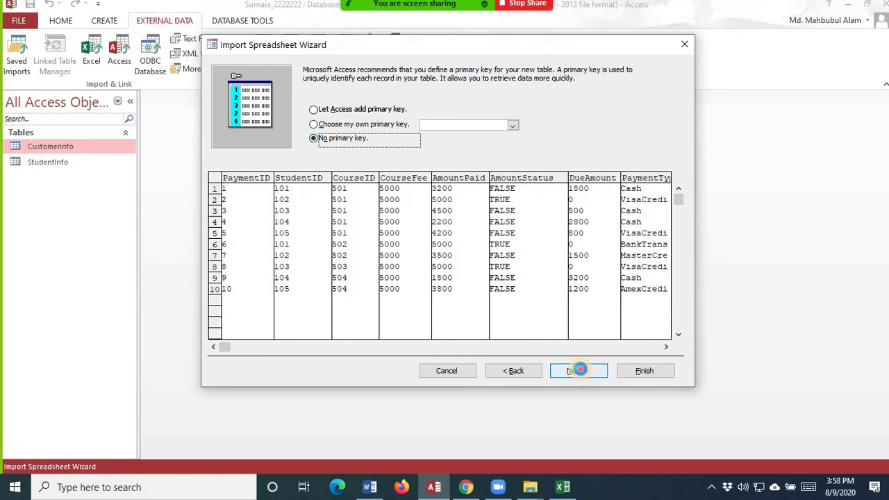
click(645, 375)
click(645, 372)
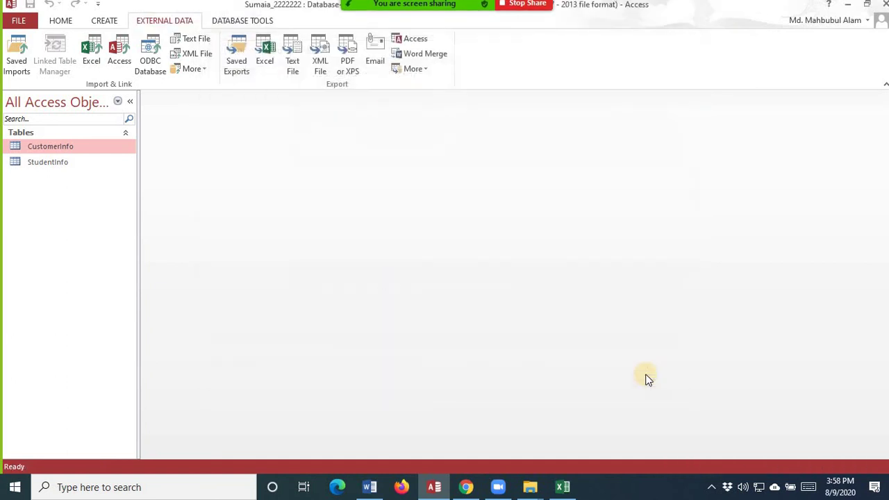
click(648, 407)
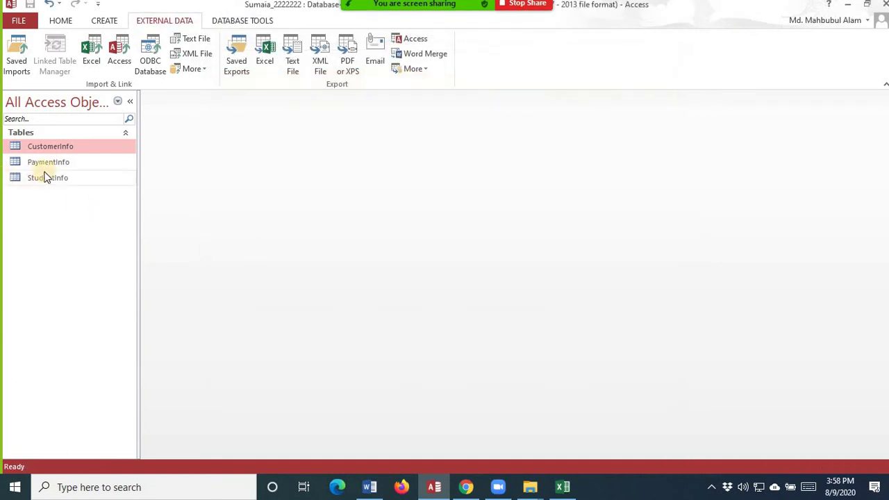
- Open the PaymentInfo table and switch it to Design view
double_click(52, 161)
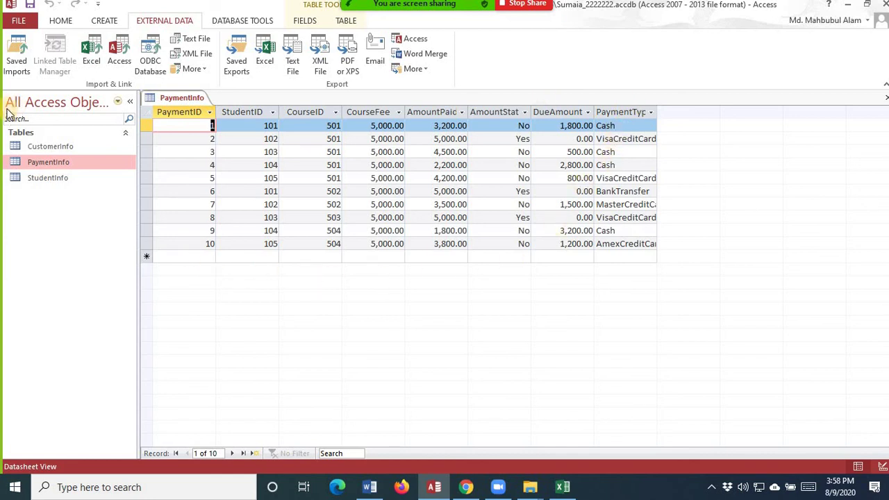
click(60, 20)
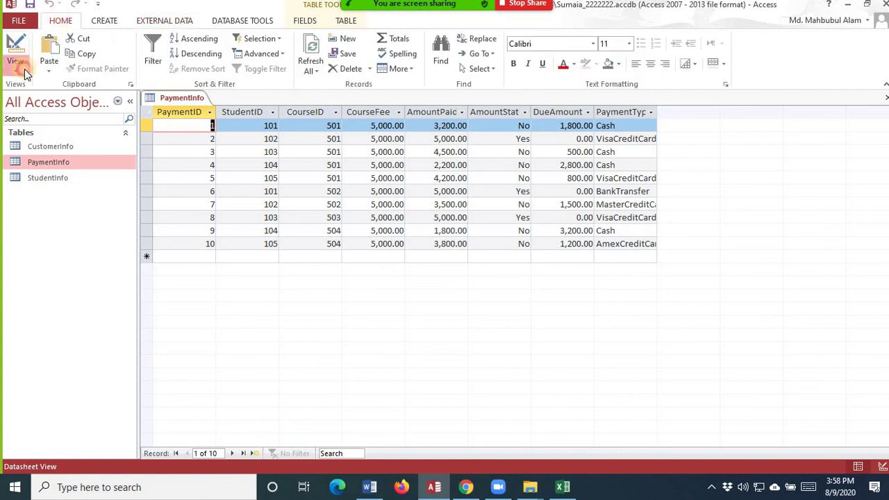
click(16, 68)
click(31, 119)
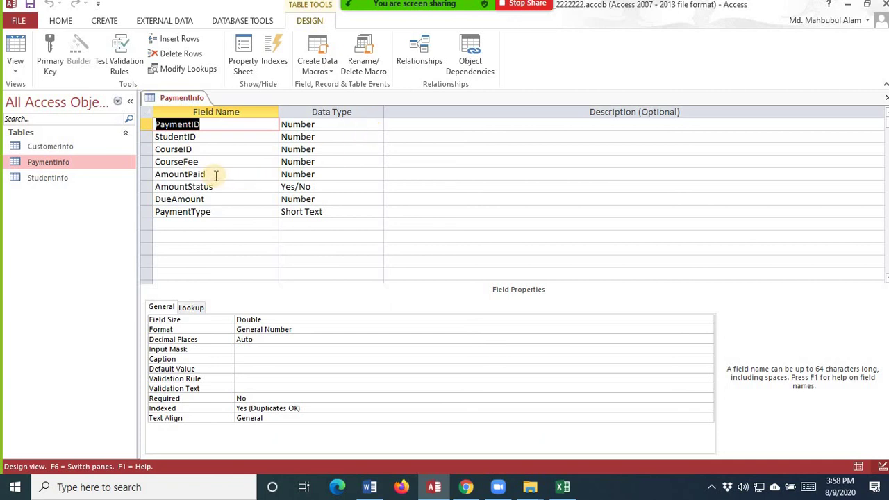
- Change CourseFee, AmountPaid and DueAmount to Currency, leaving PaymentType as Short Text
click(340, 161)
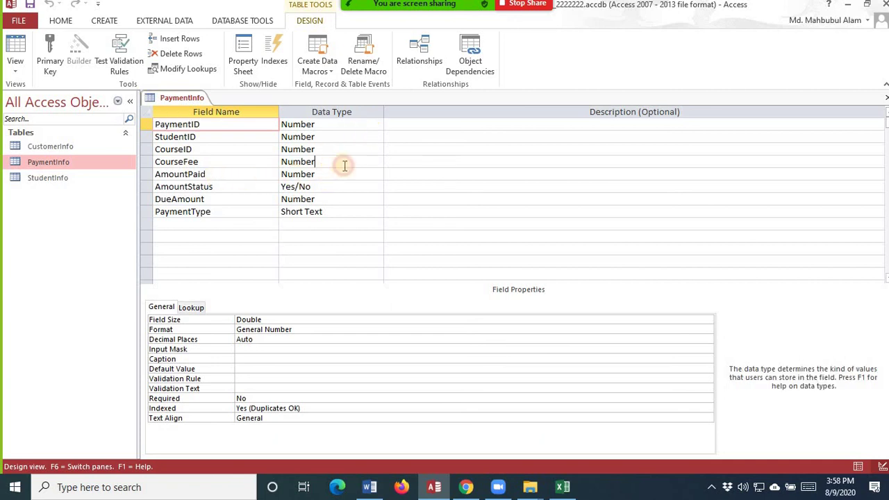
click(378, 163)
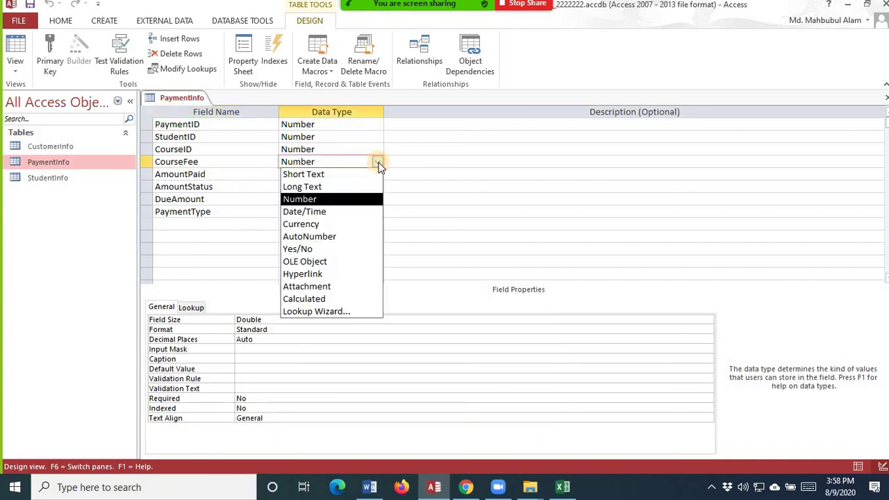
click(335, 224)
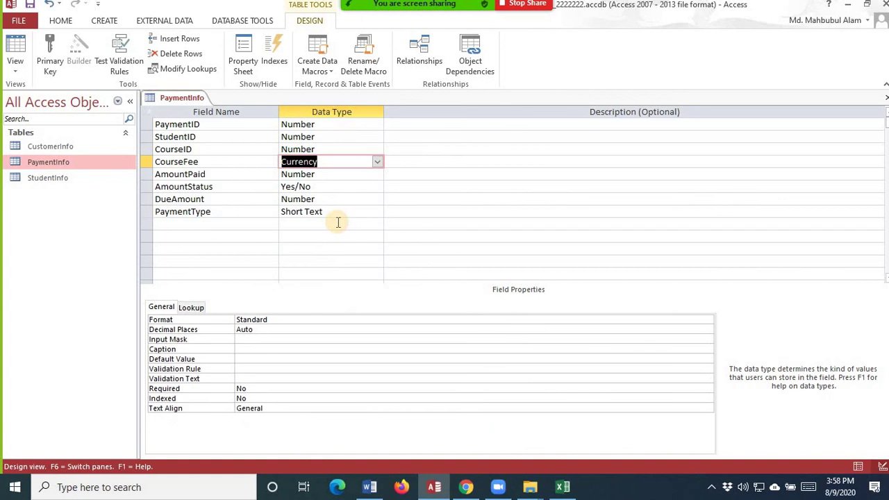
click(323, 176)
click(377, 174)
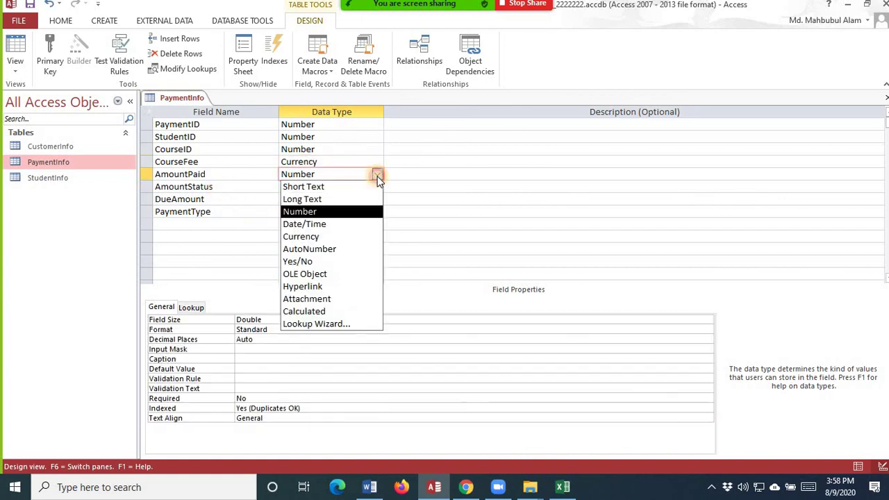
click(325, 237)
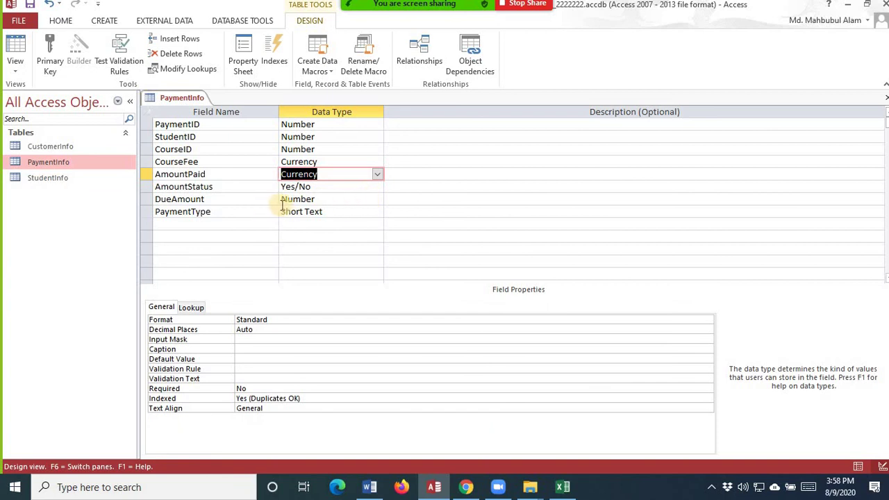
click(337, 199)
click(377, 201)
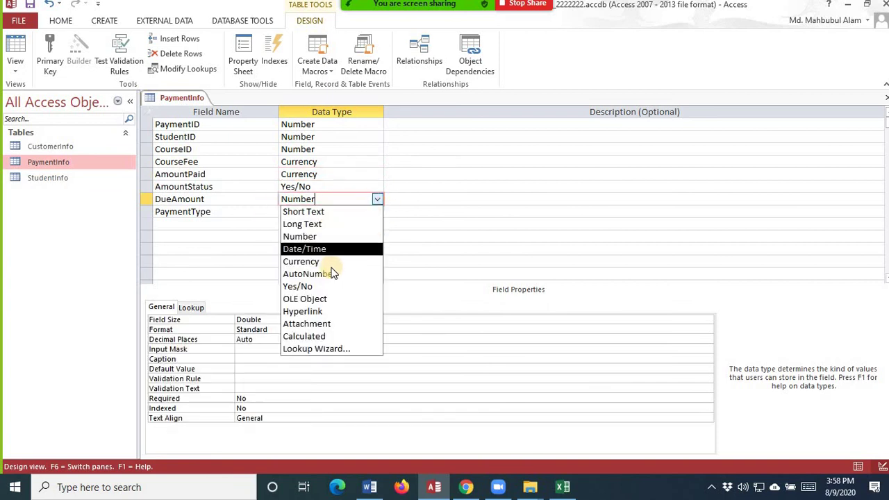
click(332, 259)
click(358, 213)
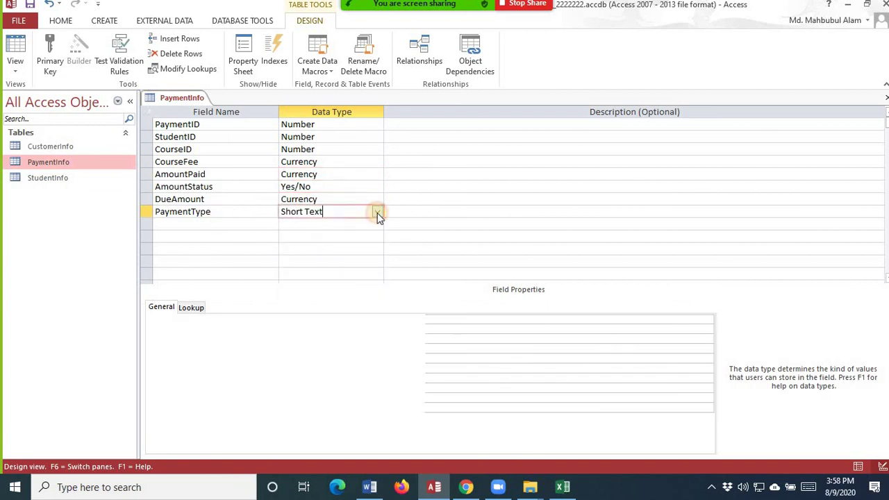
click(376, 213)
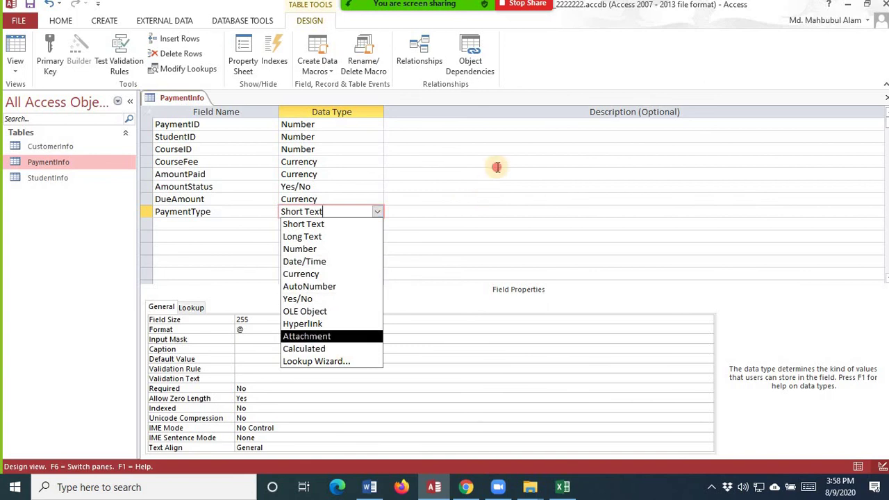
click(396, 162)
- Save the changes via Datasheet view, accepting the data-loss warning, then return to Design view
click(17, 72)
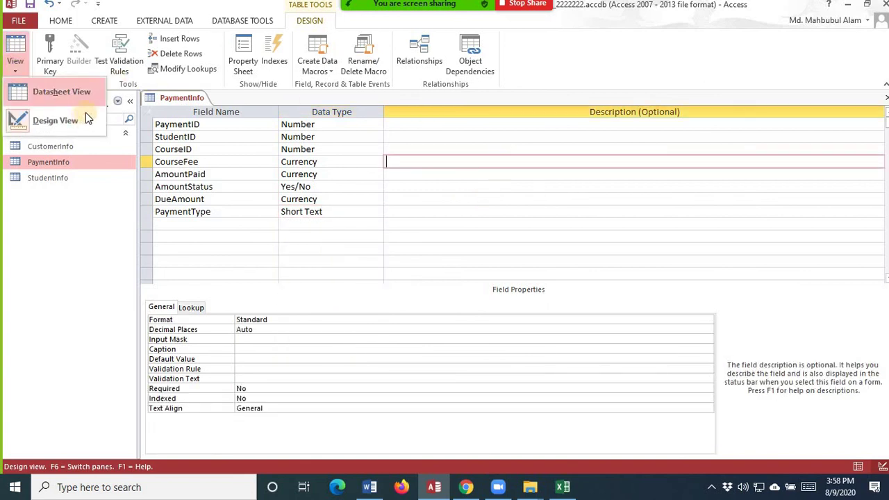
click(89, 91)
click(436, 284)
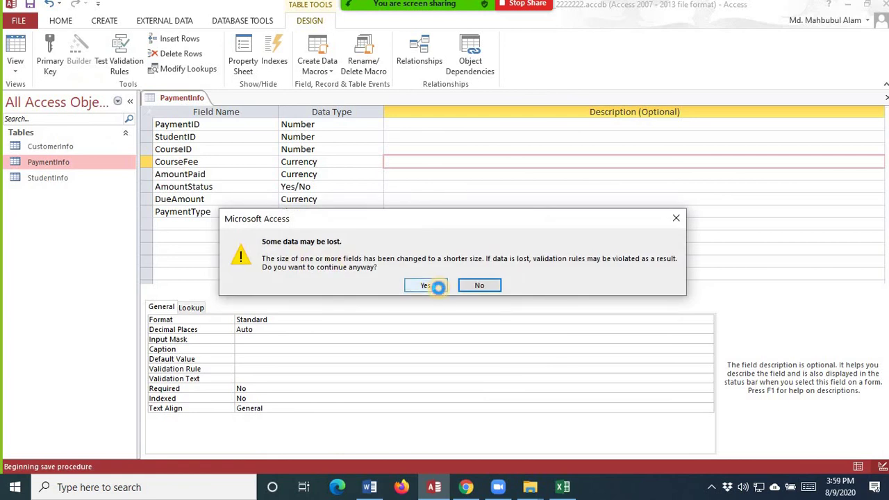
click(439, 289)
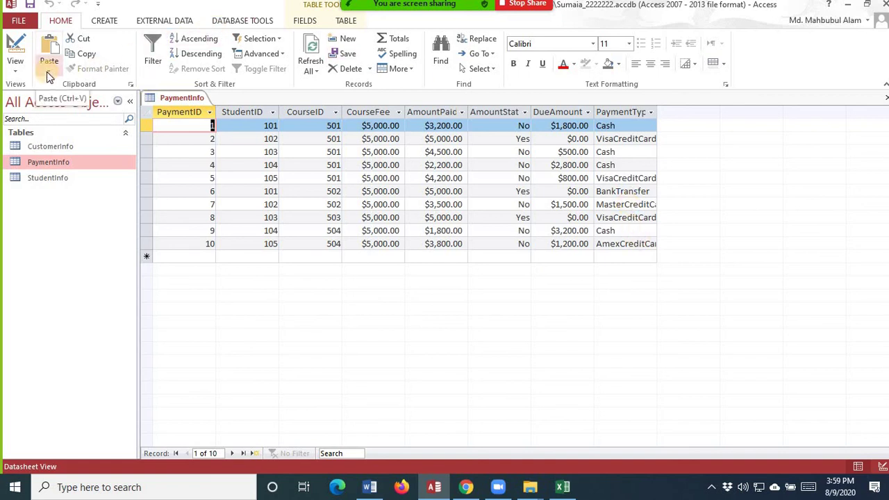
click(16, 56)
click(75, 118)
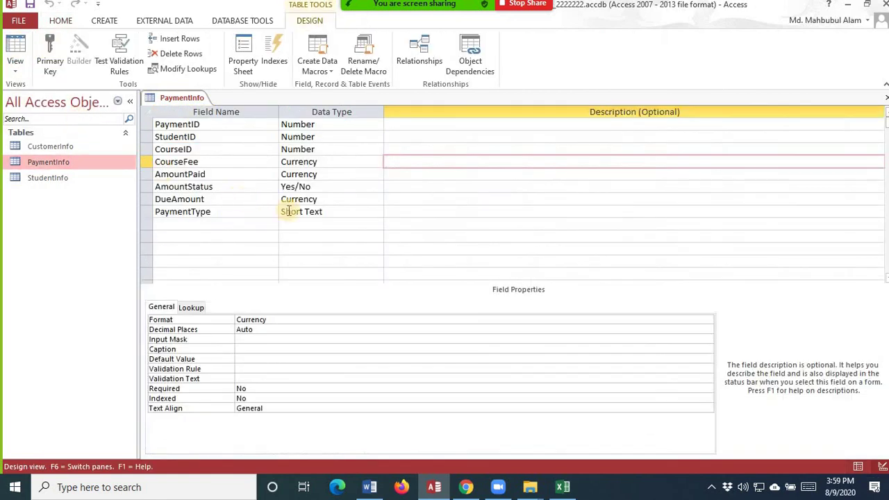
- Start a Lookup Wizard on PaymentType with manually typed values
click(332, 212)
click(377, 213)
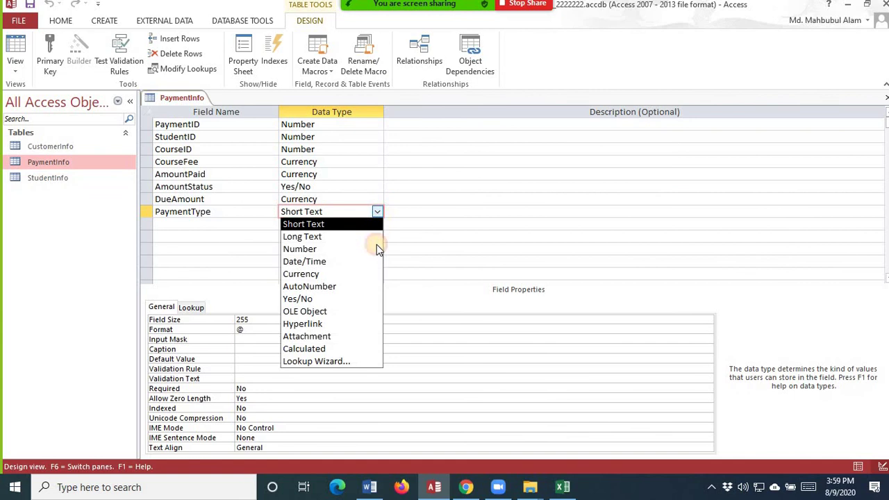
click(351, 362)
click(457, 174)
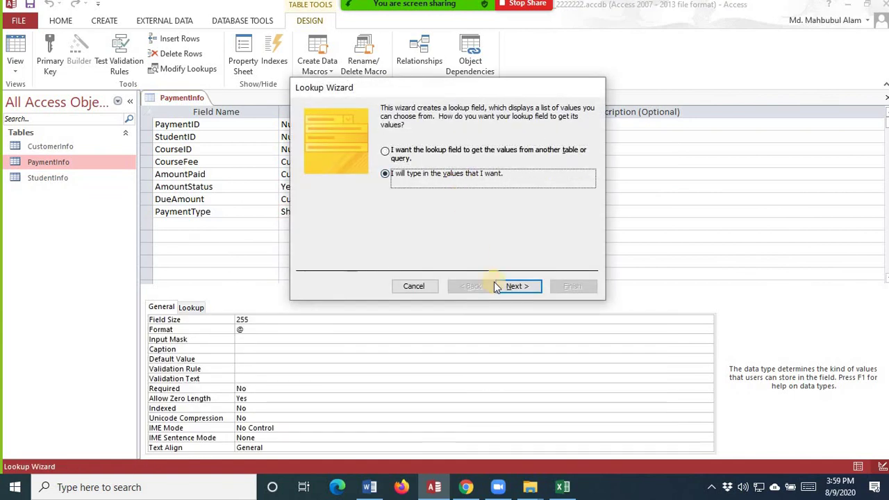
click(514, 285)
- Enter Cash, BankTransfer, VisaCreditCard, MasterCreditCard and AmexCreditCard as lookup values and finish the wizard
click(321, 186)
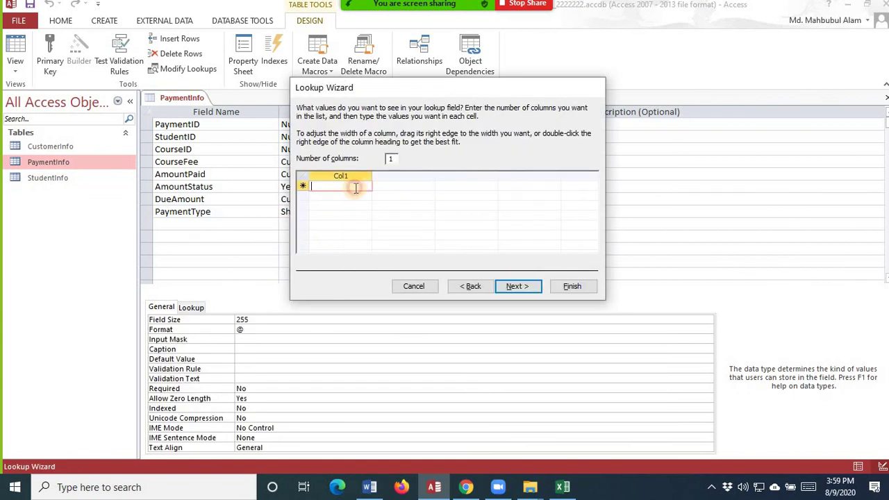
text(Cash)
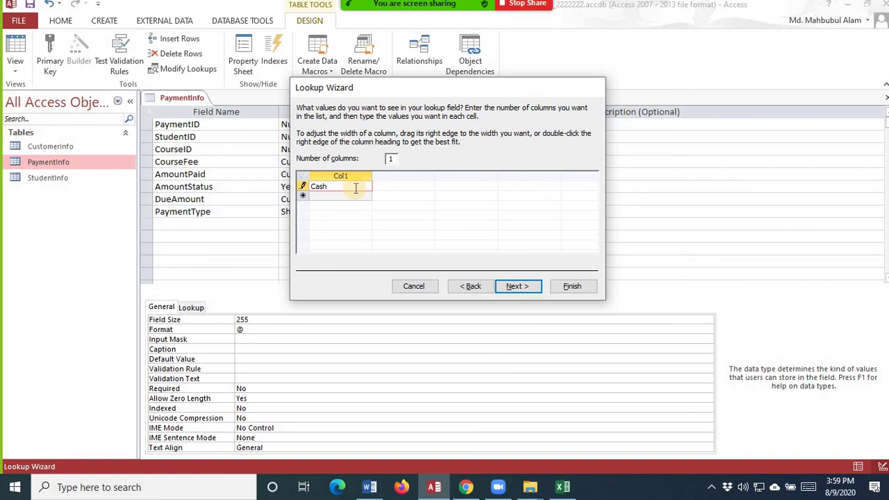
key(Return)
text(BankTransfe)
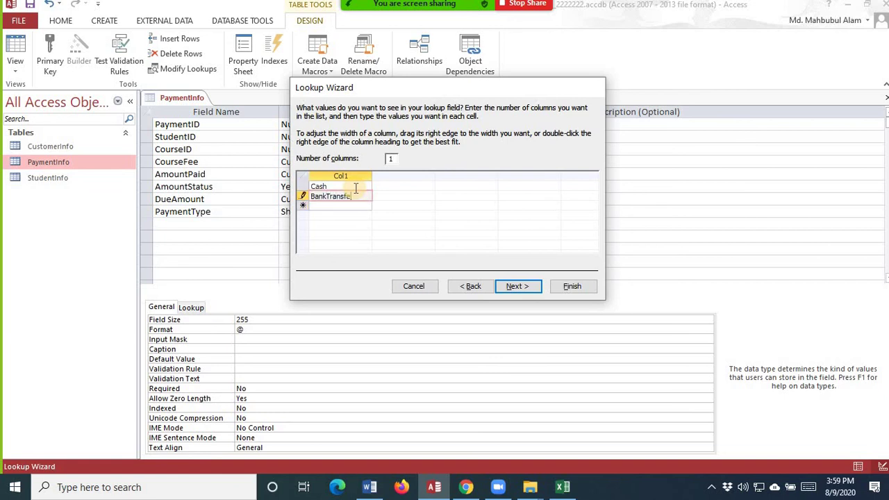
text(r)
key(Return)
text(CreditCard)
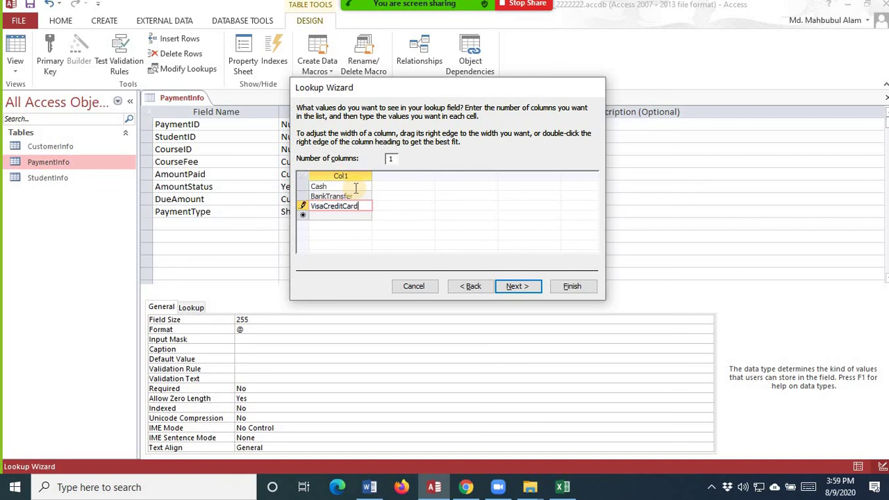
key(Return)
text(MasterCreditCard)
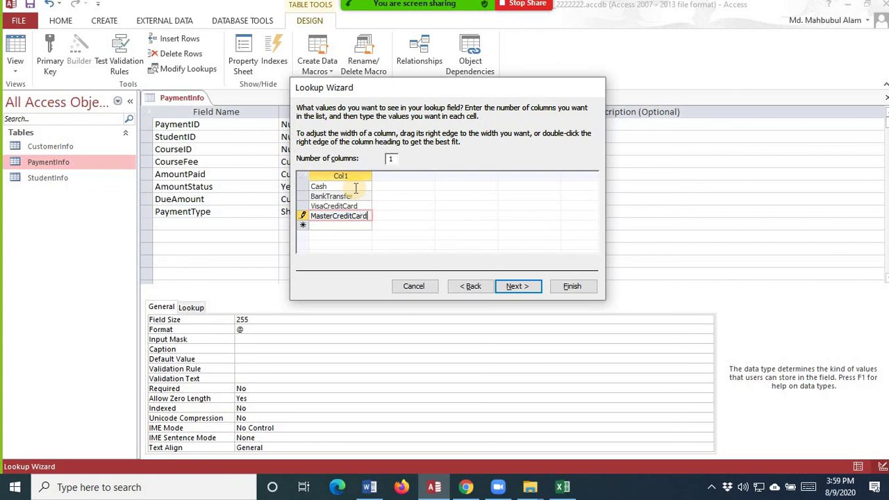
key(Return)
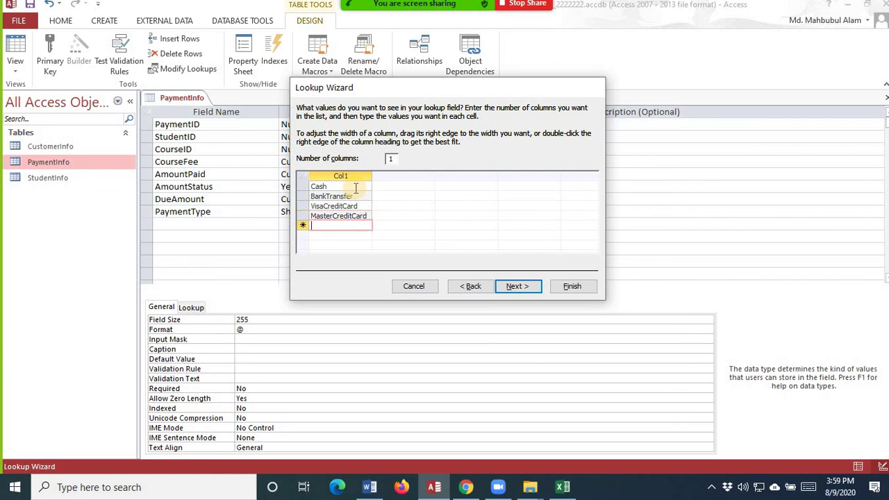
text(AmexCreditCard)
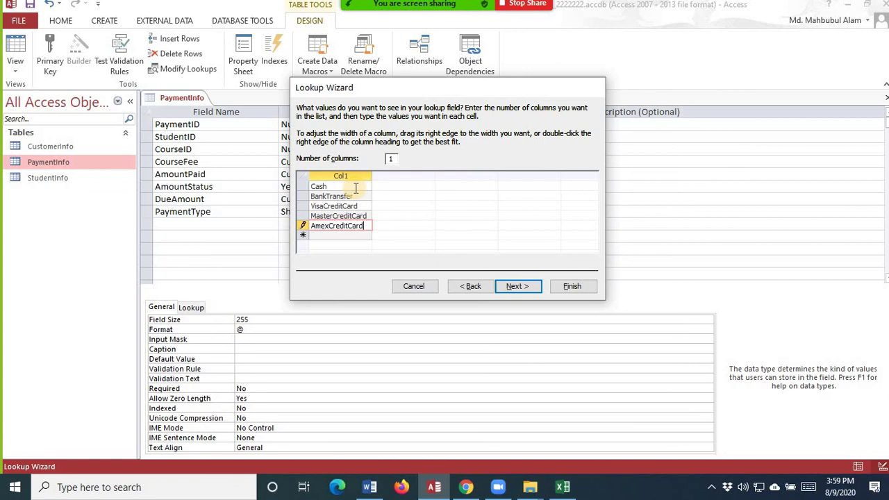
key(Return)
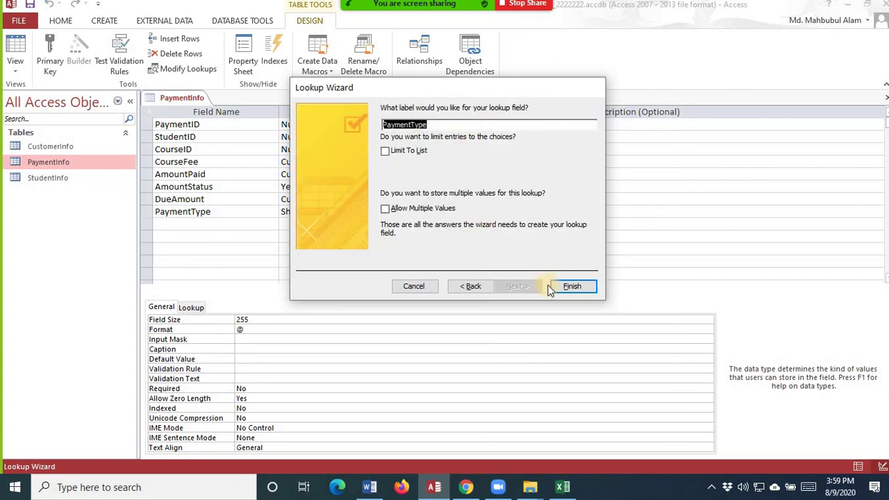
click(557, 285)
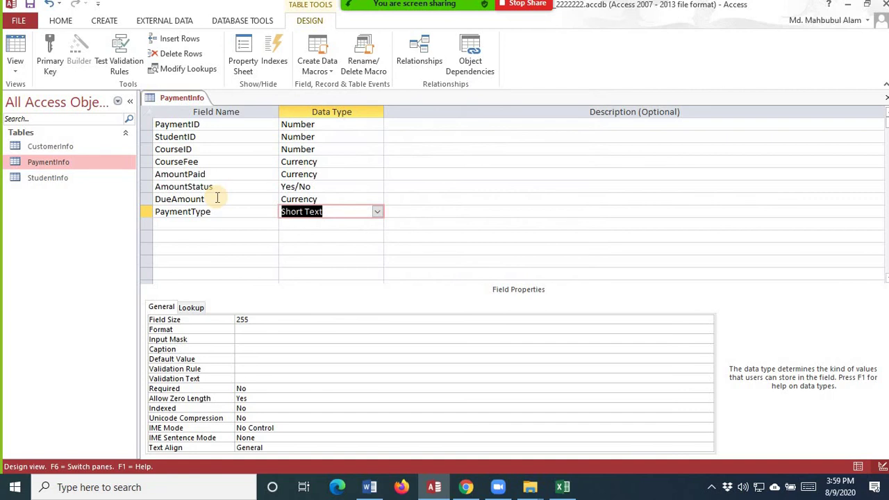
- Make PaymentID the primary key, then save and close PaymentInfo
click(206, 124)
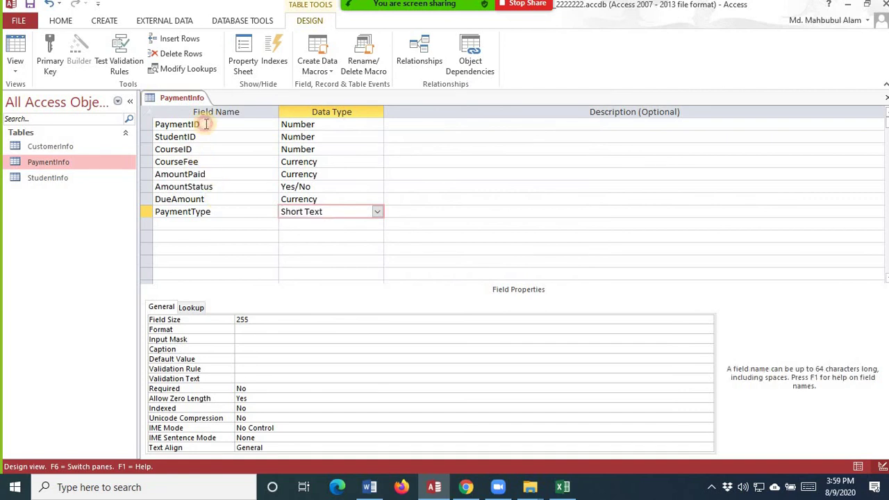
click(46, 66)
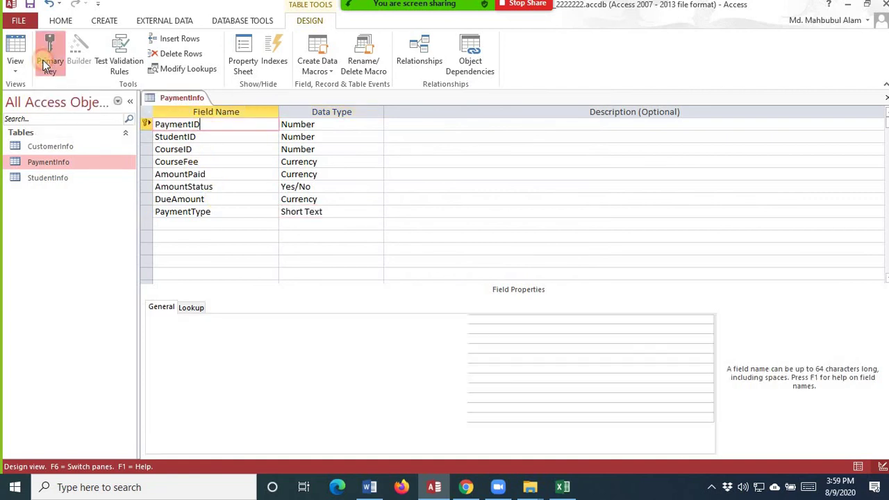
click(28, 5)
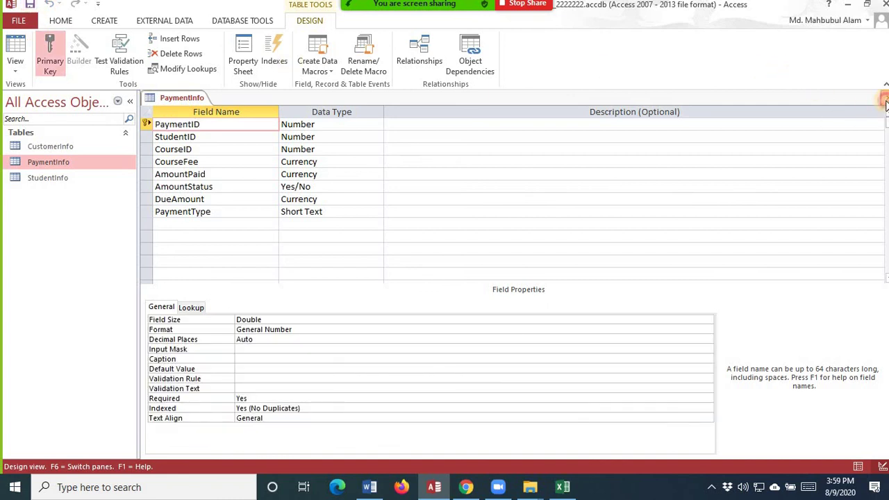
click(885, 101)
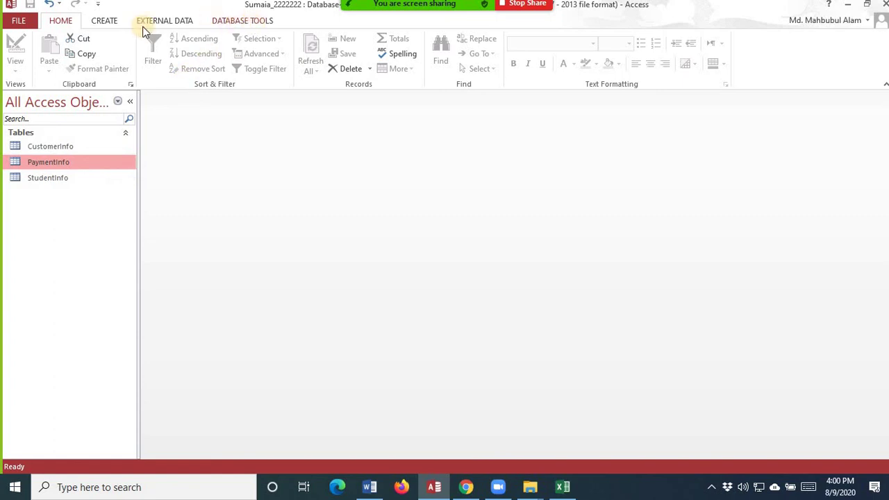
- Open Relationships from Database Tools and add the CustomerInfo, PaymentInfo and StudentInfo tables
click(244, 21)
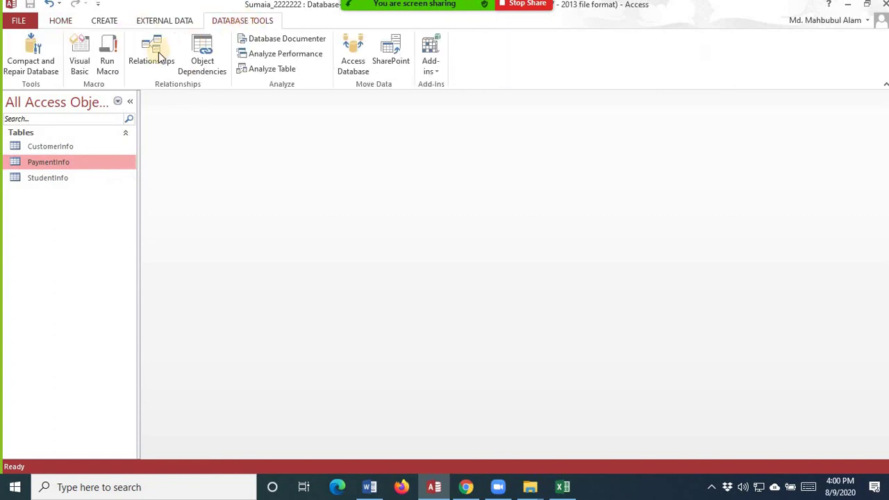
click(158, 53)
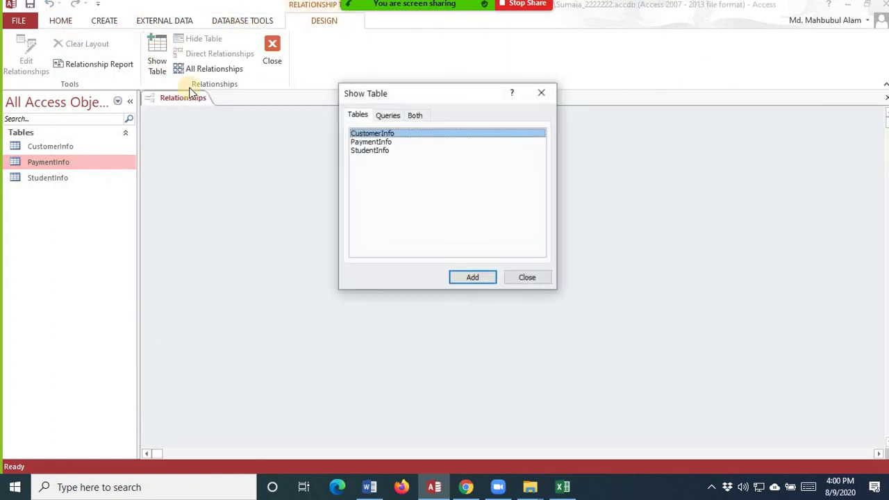
click(458, 279)
click(383, 143)
click(467, 280)
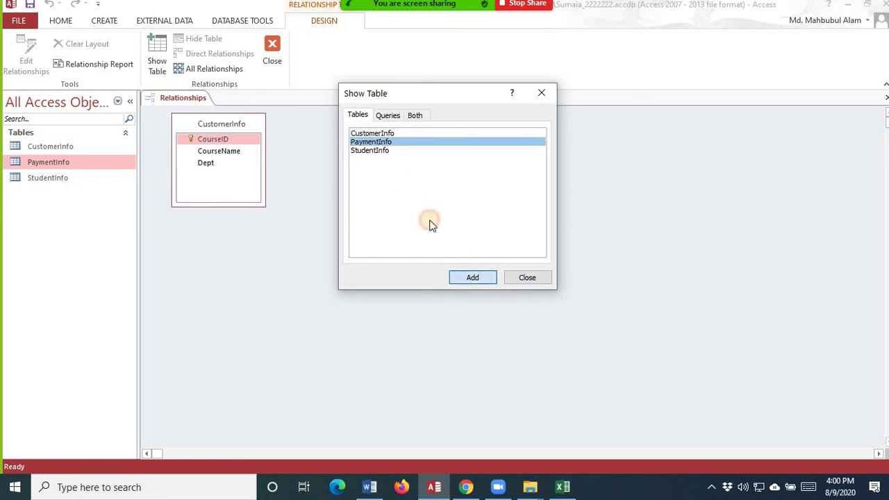
click(376, 150)
click(460, 278)
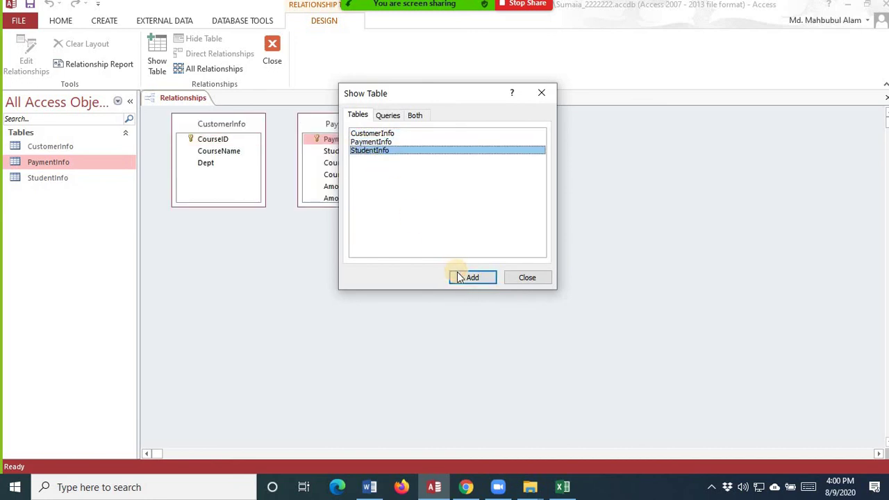
click(527, 278)
- Reposition and enlarge the three table boxes, then drag StudentInfo's StudentID onto PaymentInfo's StudentID
drag(529, 153, 590, 138)
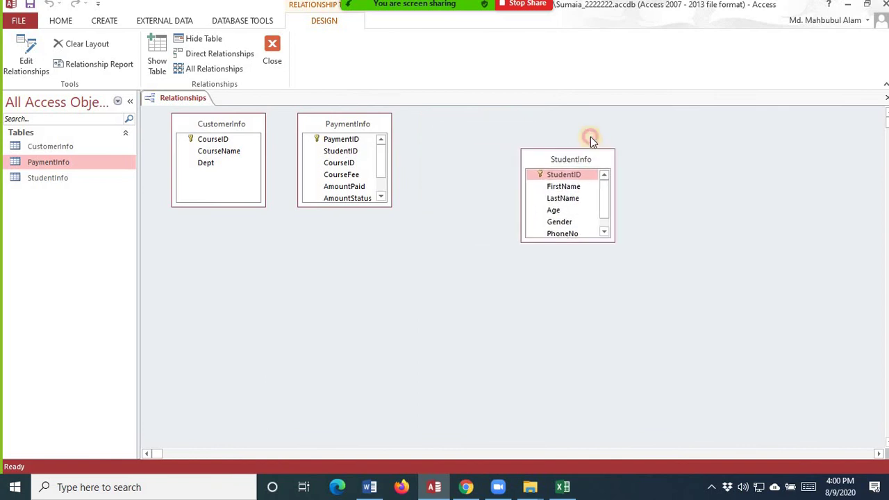
drag(360, 118, 382, 118)
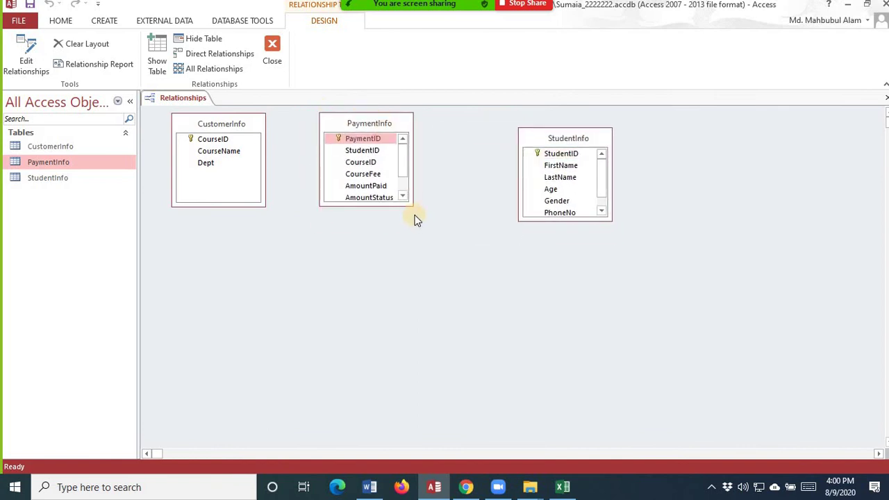
drag(412, 205, 424, 245)
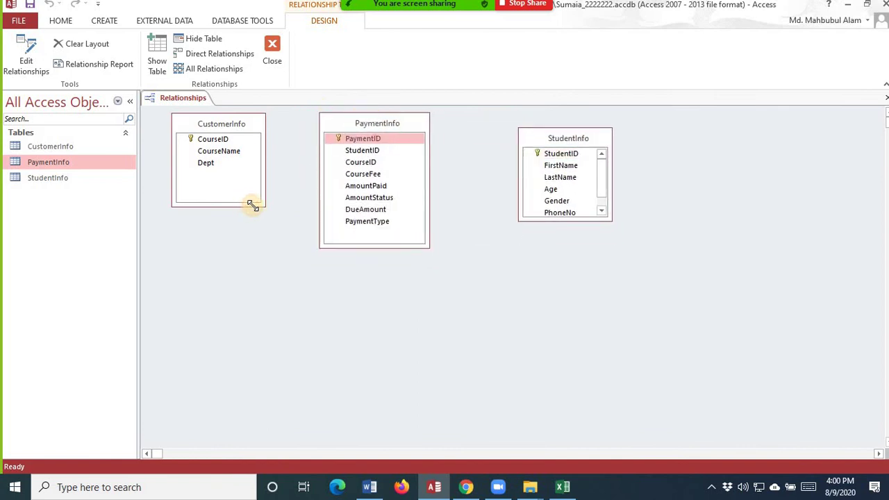
drag(253, 204, 270, 227)
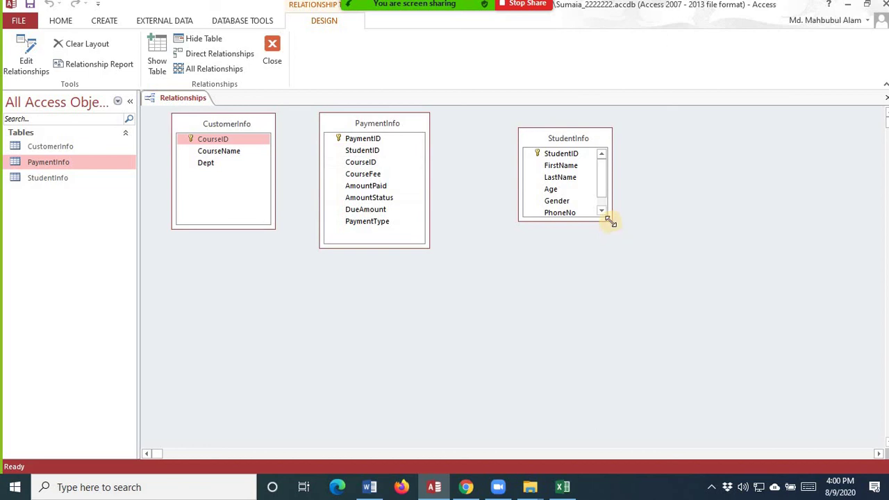
drag(611, 221, 627, 252)
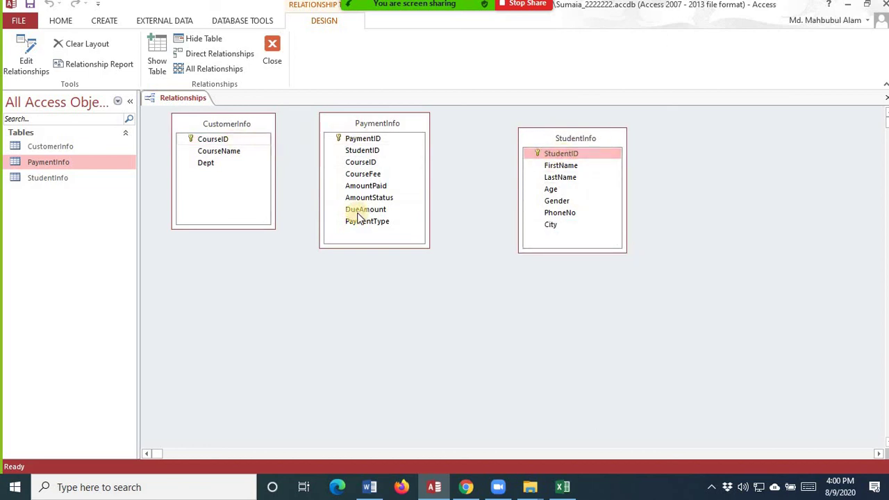
drag(564, 155, 360, 152)
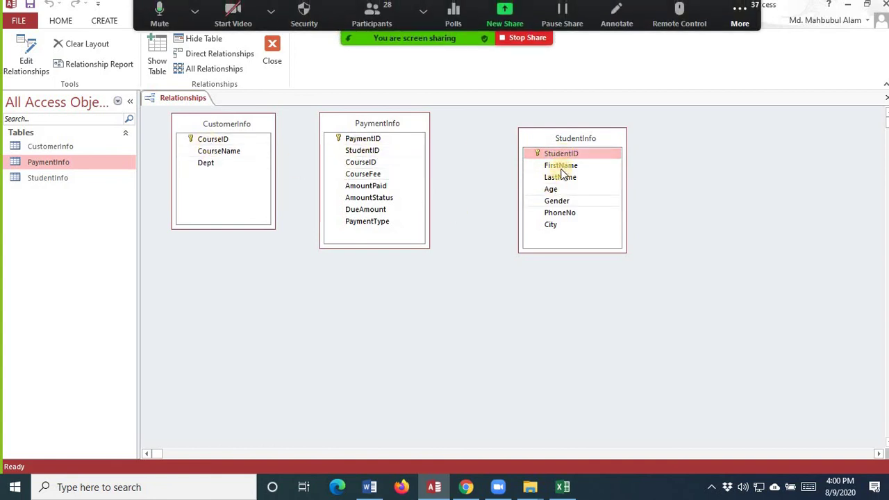
drag(562, 151, 362, 150)
- Create the StudentID and CourseID links to PaymentInfo, both with referential integrity enforced
click(382, 199)
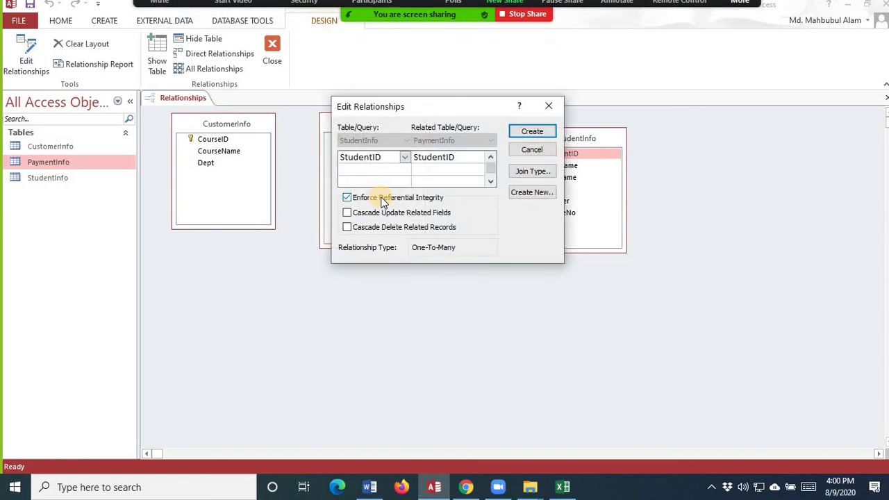
click(544, 132)
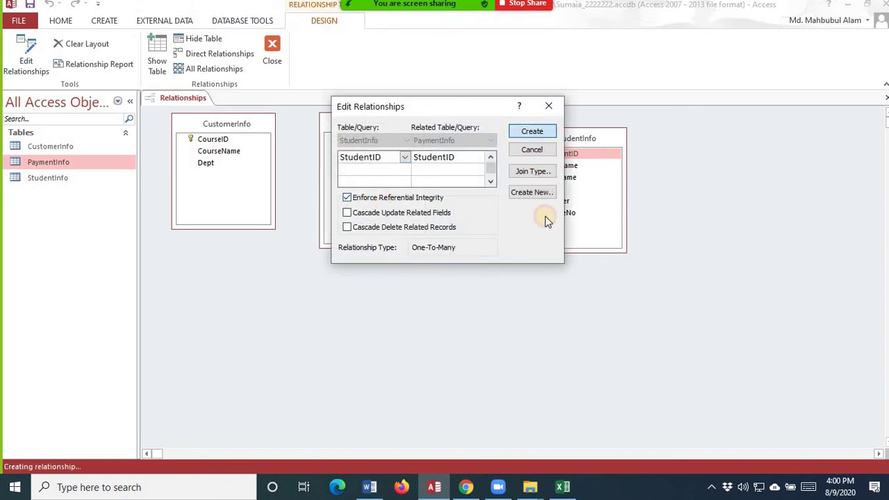
mouse_move(215, 139)
mouse_down()
mouse_move(339, 167)
mouse_move(361, 162)
mouse_up()
click(376, 200)
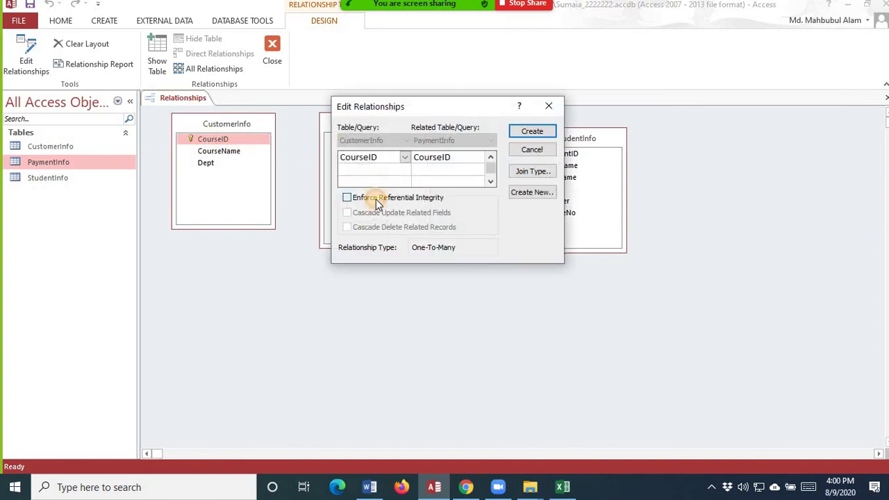
click(528, 130)
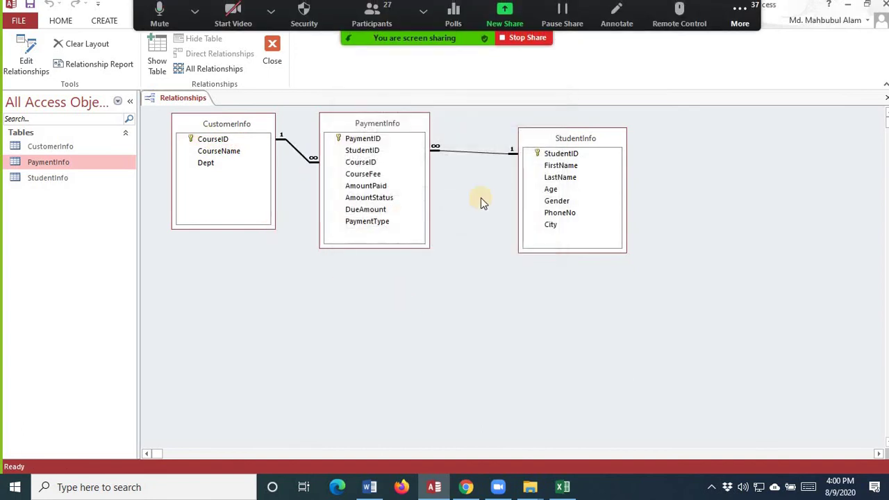
- Move PaymentInfo lower, enlarge StudentInfo slightly, then save and close the relationships layout
drag(413, 123, 426, 189)
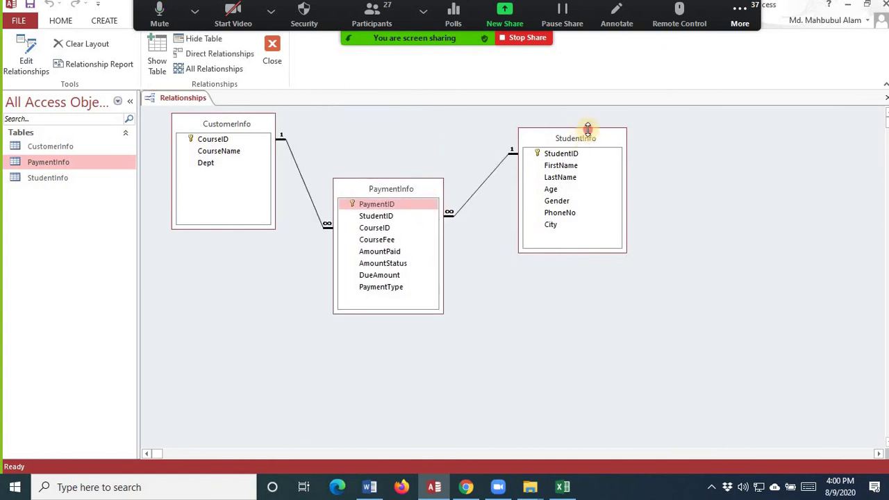
drag(588, 129, 587, 127)
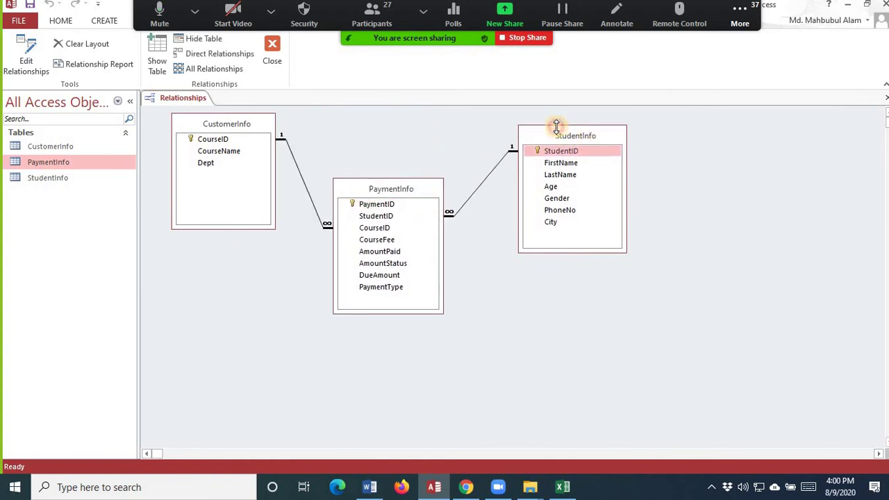
click(31, 7)
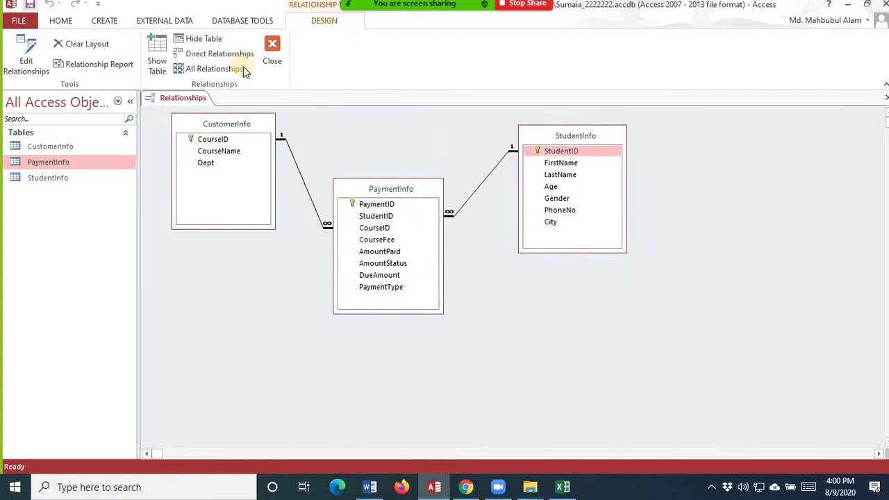
click(274, 44)
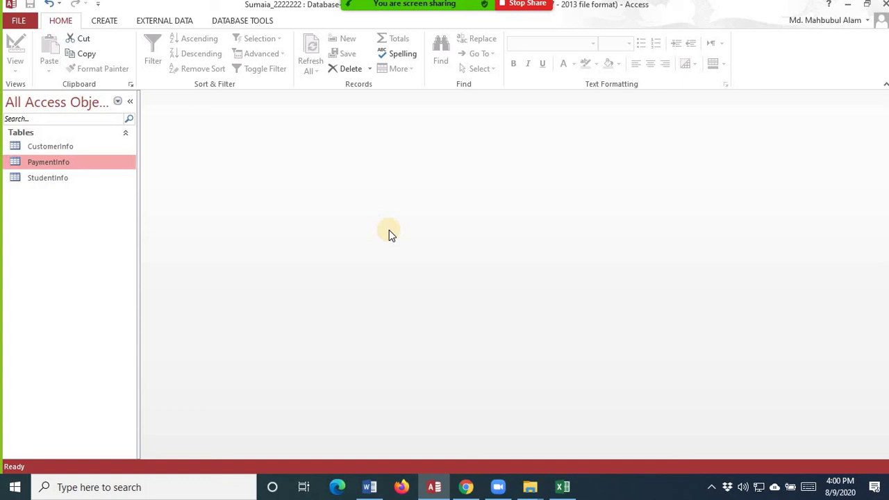
- Check the Excel workbook's Sheet1 and StudentInfo sheets, then return to the Access database
click(564, 489)
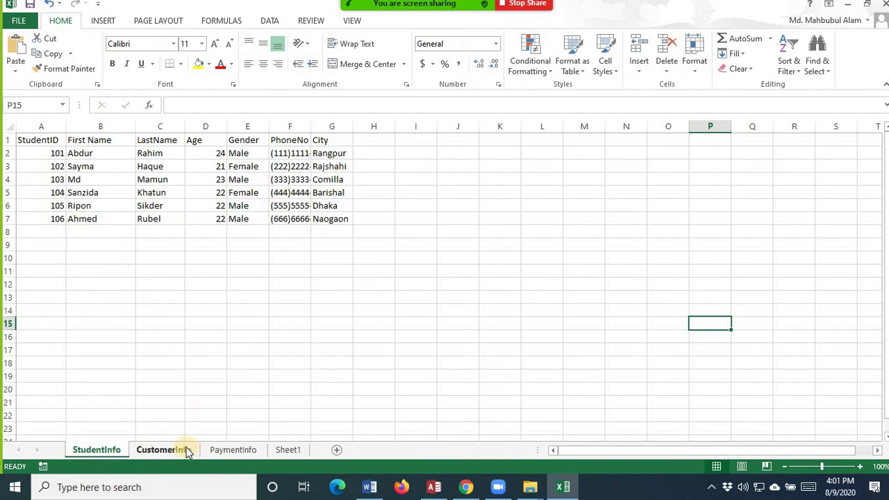
click(288, 450)
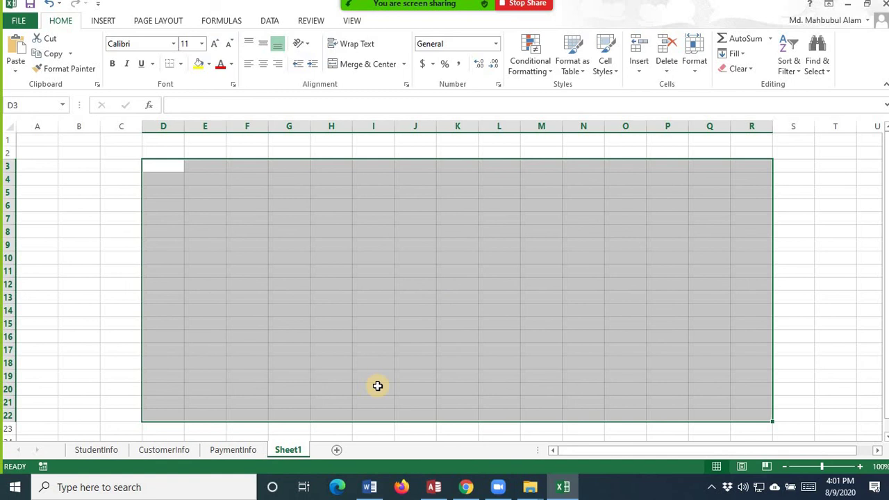
click(106, 453)
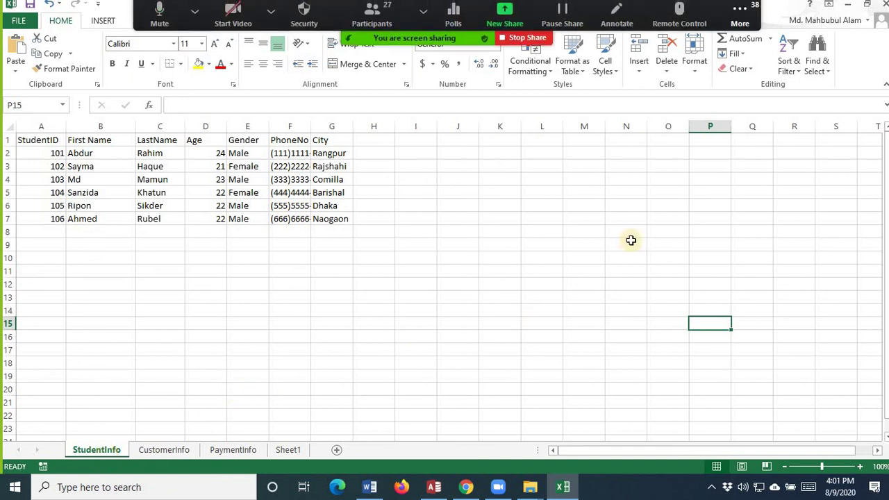
click(738, 17)
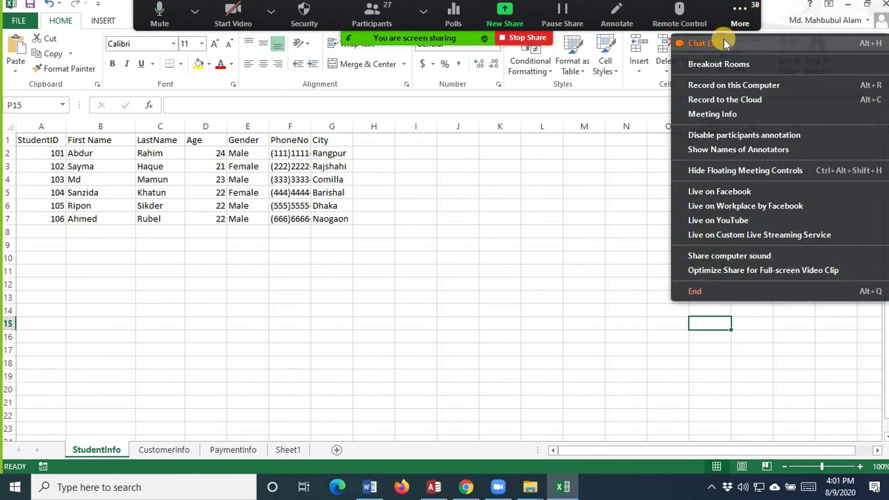
click(739, 17)
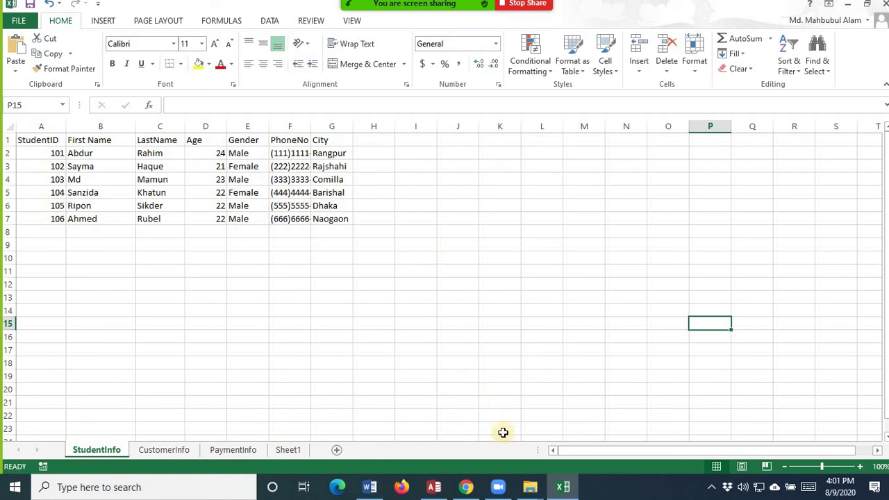
click(432, 486)
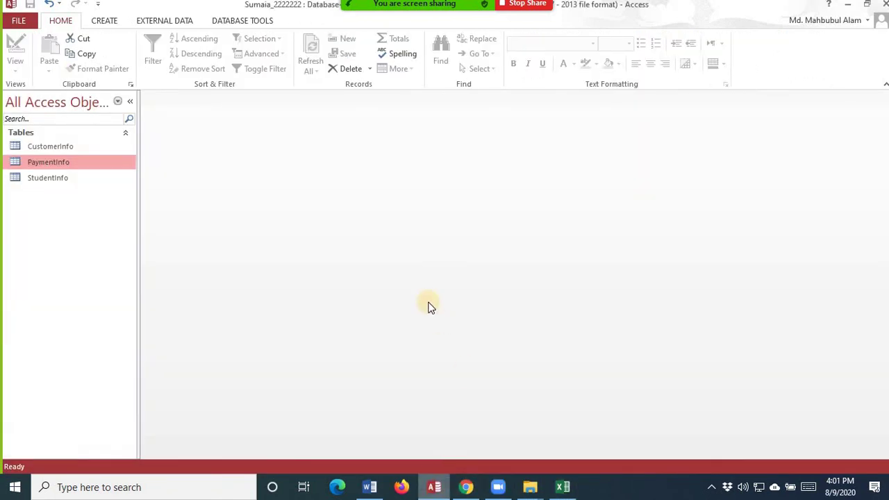
- Start the Simple Query Wizard with StudentID, FirstName, LastName from StudentInfo and CourseID from CustomerInfo
click(107, 23)
click(172, 47)
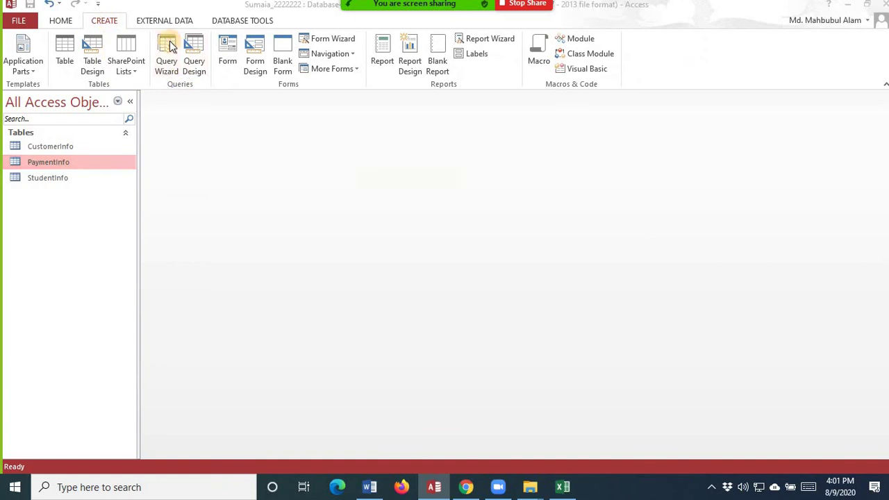
click(495, 308)
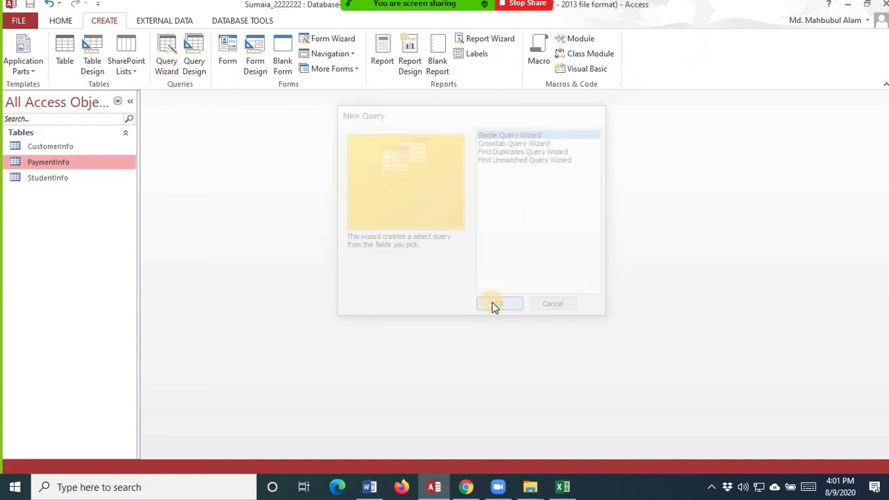
click(464, 169)
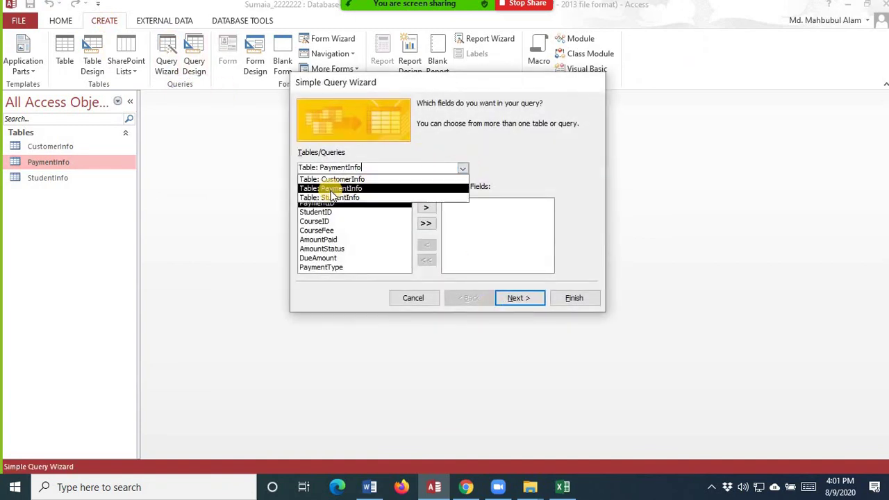
click(331, 198)
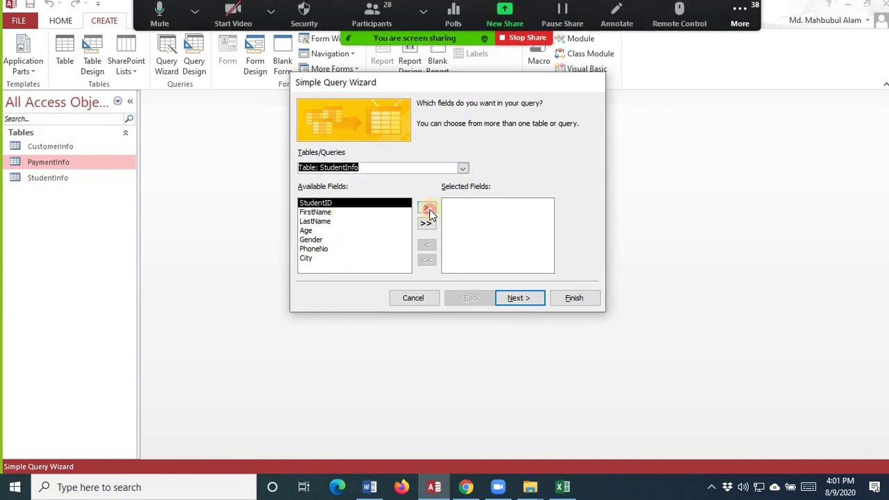
click(426, 208)
click(427, 208)
click(426, 207)
click(462, 170)
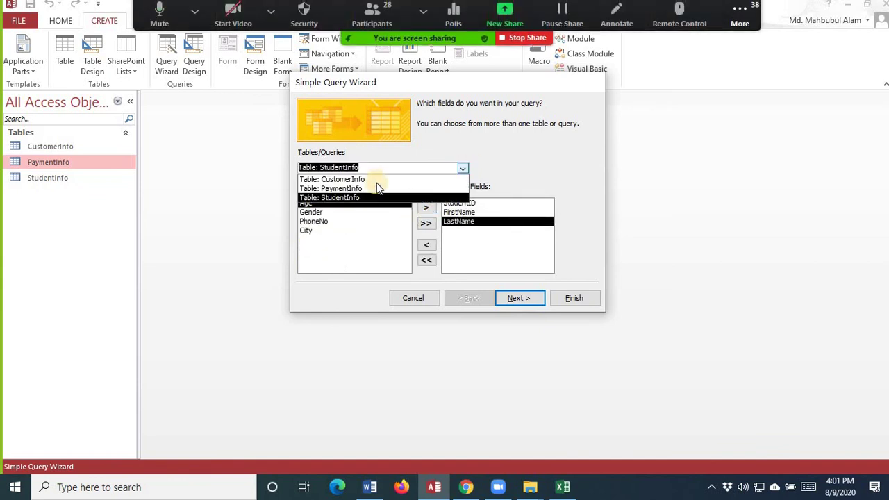
click(341, 175)
click(427, 208)
- Add PaymentID, AmountPaid, AmountStatus, DueAmount and PaymentType, title it StudentInfo Query 2, and finish
click(462, 169)
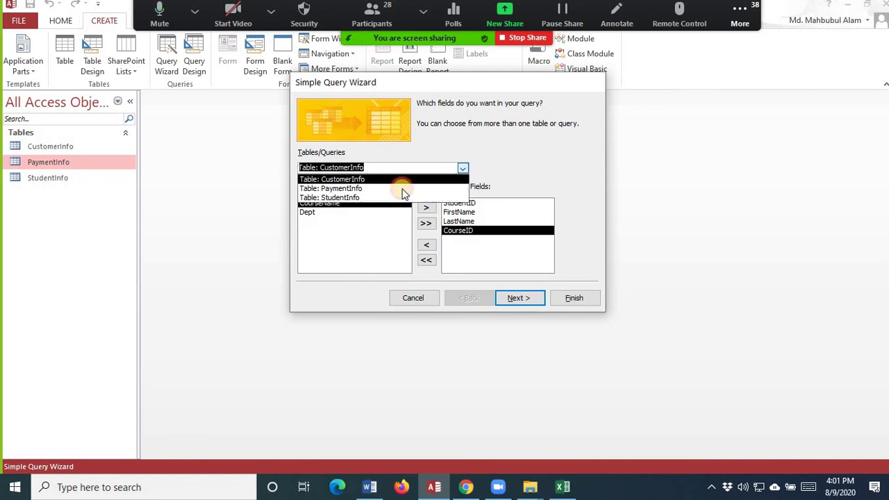
click(389, 188)
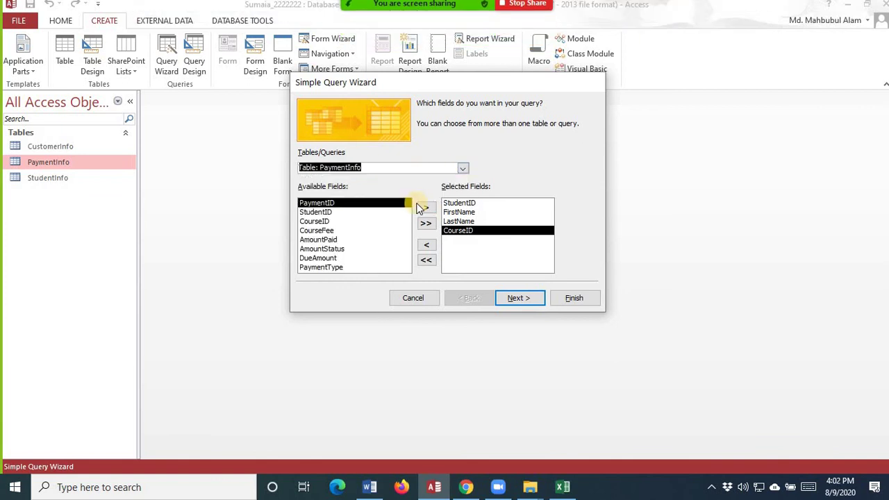
click(427, 208)
click(324, 231)
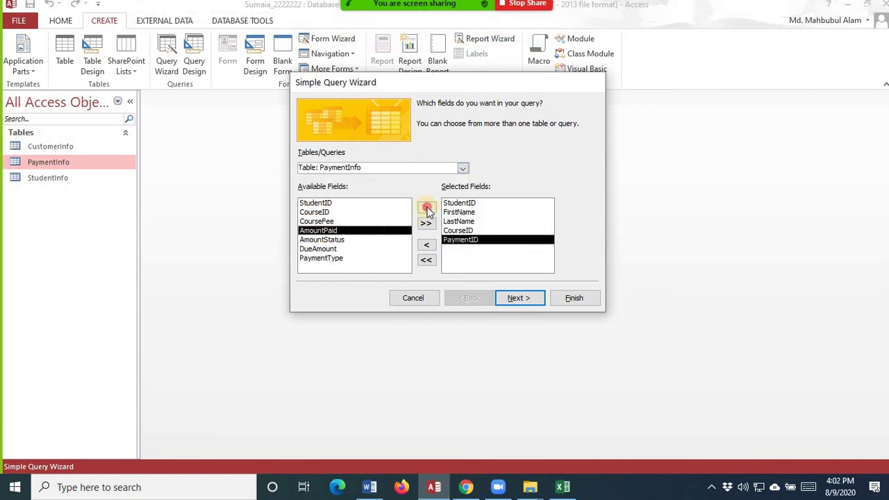
click(426, 208)
click(427, 208)
click(426, 208)
click(427, 208)
click(514, 298)
click(514, 298)
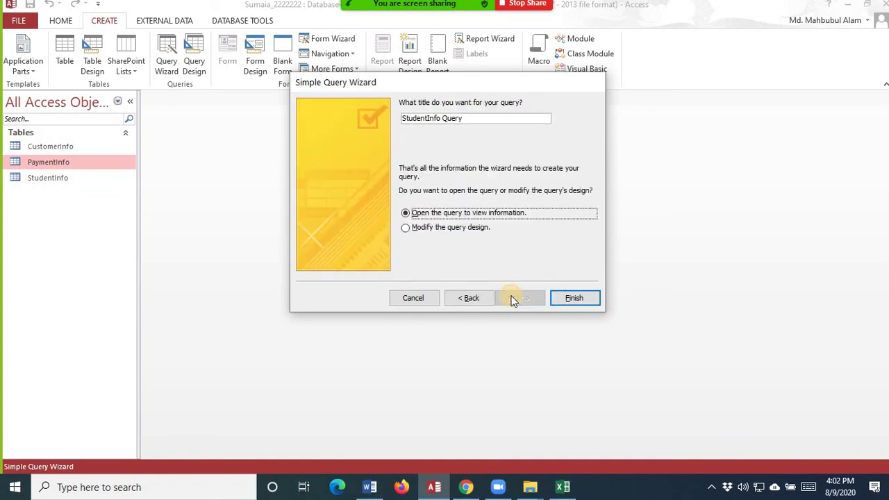
click(485, 118)
text(2)
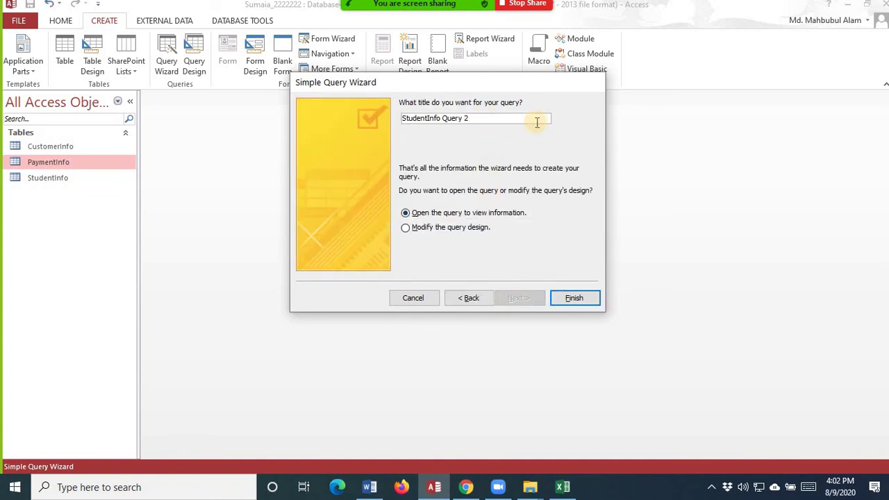
click(577, 298)
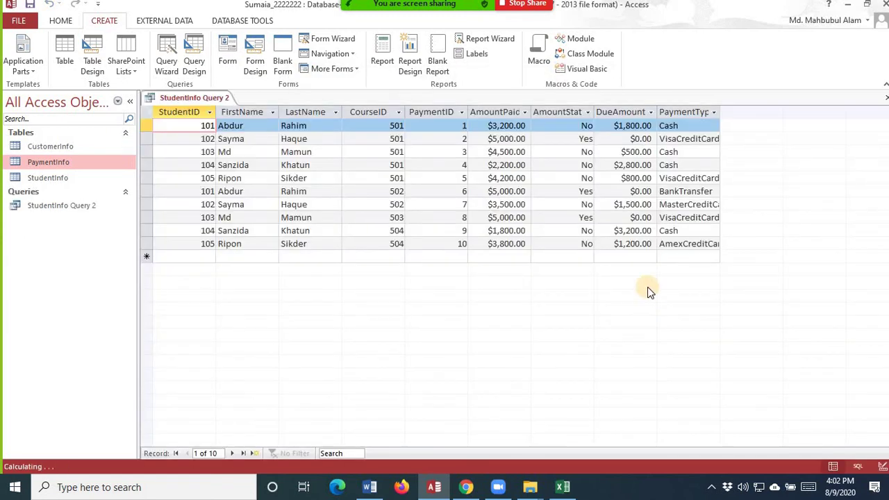
- In Design View, enter >0 as the DueAmount criterion and run the query
click(60, 20)
click(16, 66)
click(44, 147)
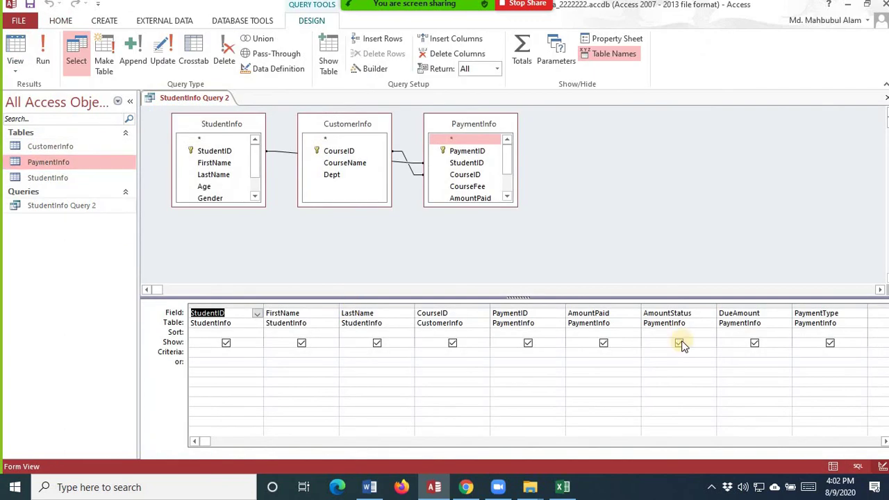
click(750, 357)
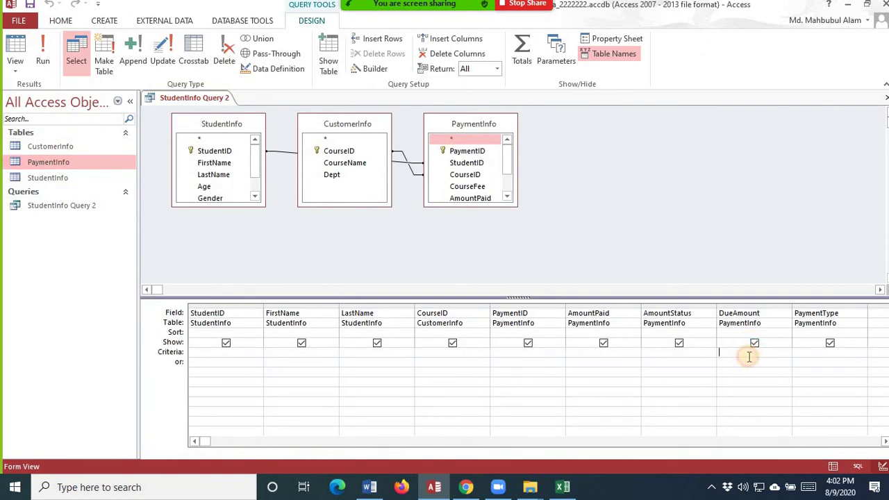
text(>0)
click(42, 61)
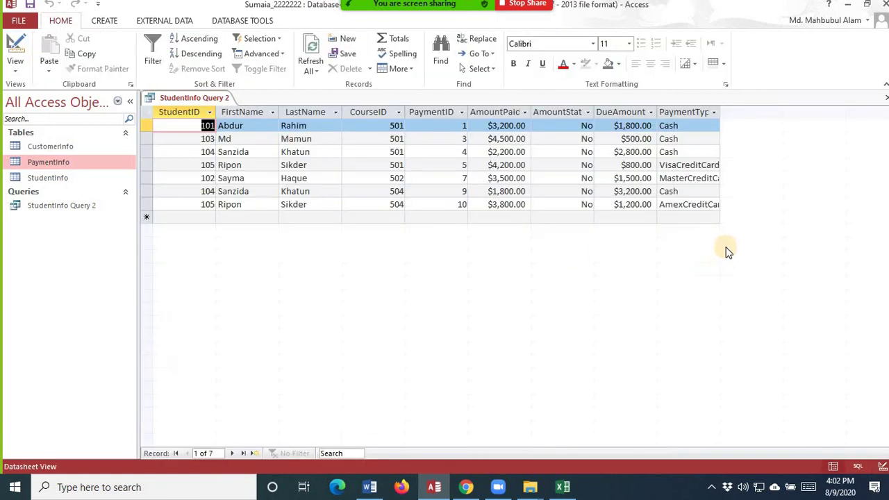
- Return to Design View and open the Expression Builder on the empty column after PaymentType
click(12, 66)
click(84, 159)
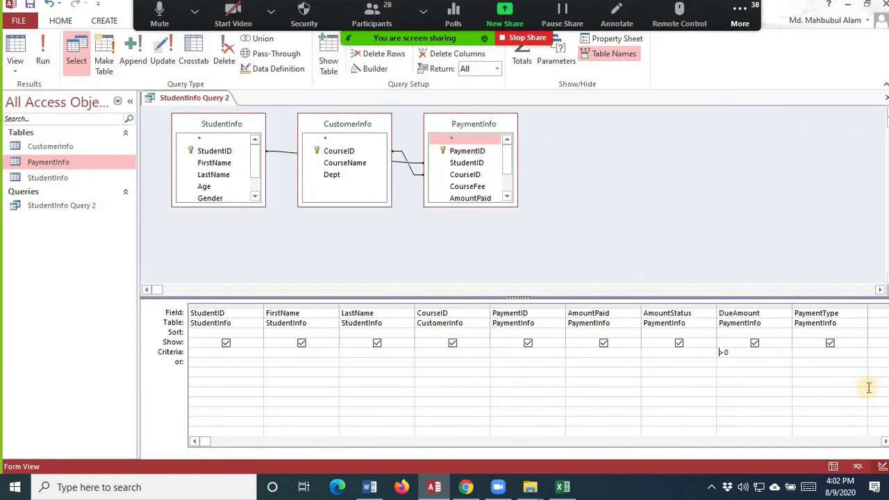
click(884, 441)
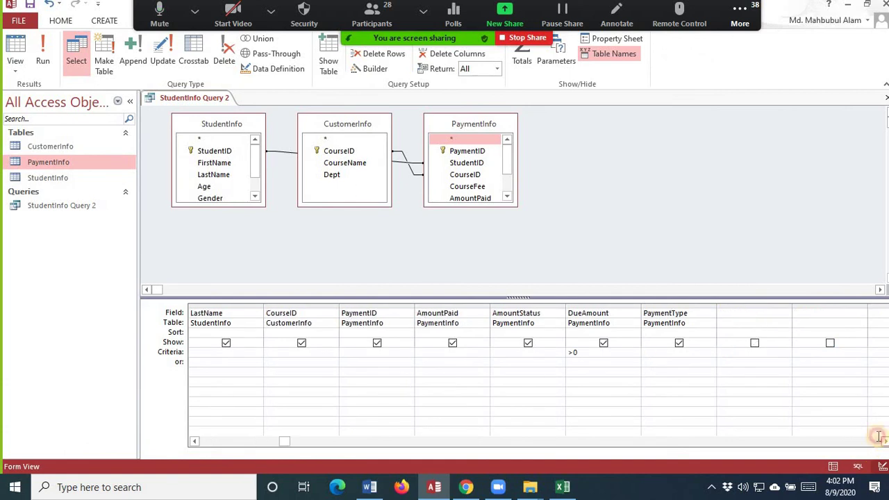
click(727, 313)
click(369, 69)
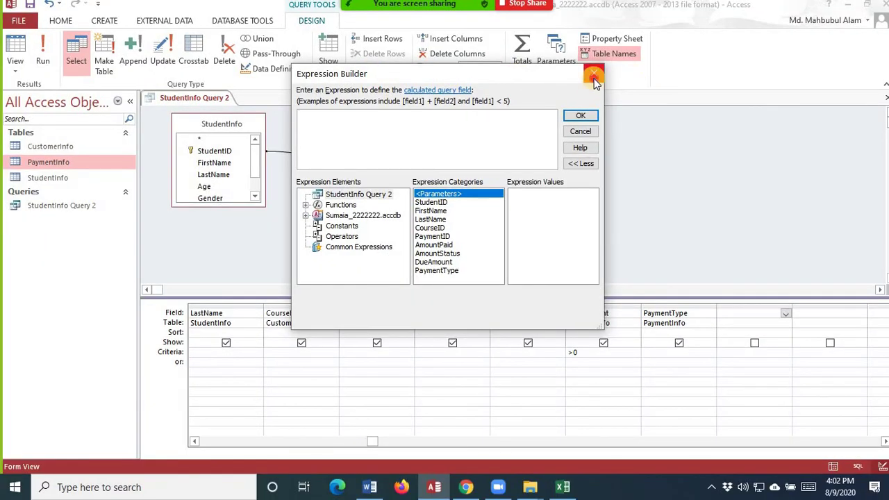
- Close the Expression Builder unchanged and run the query to show the seven records with dues
click(594, 73)
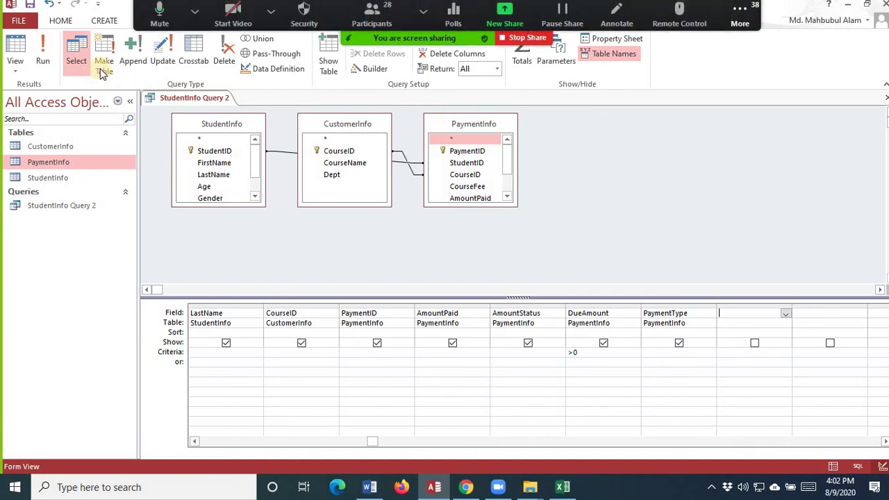
click(40, 59)
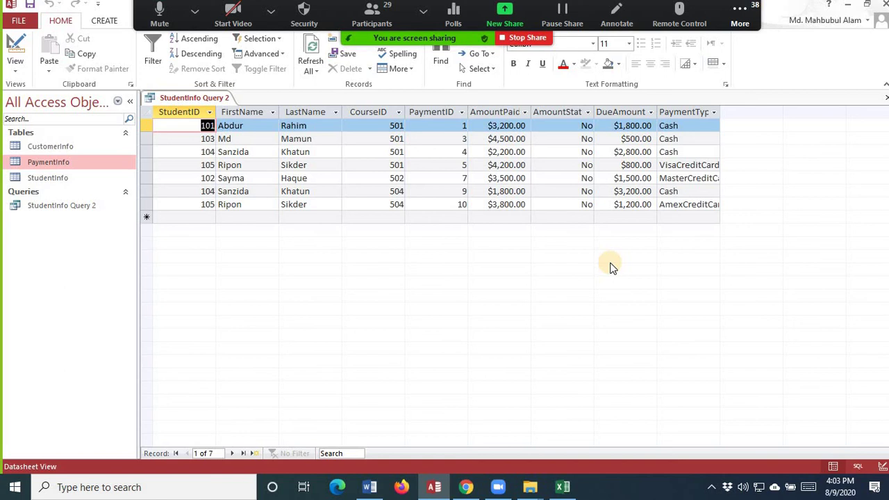
click(271, 10)
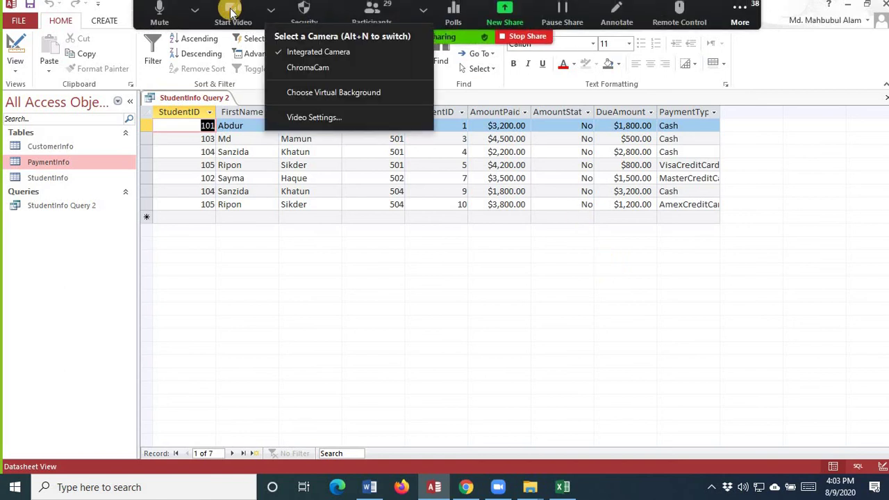
click(231, 12)
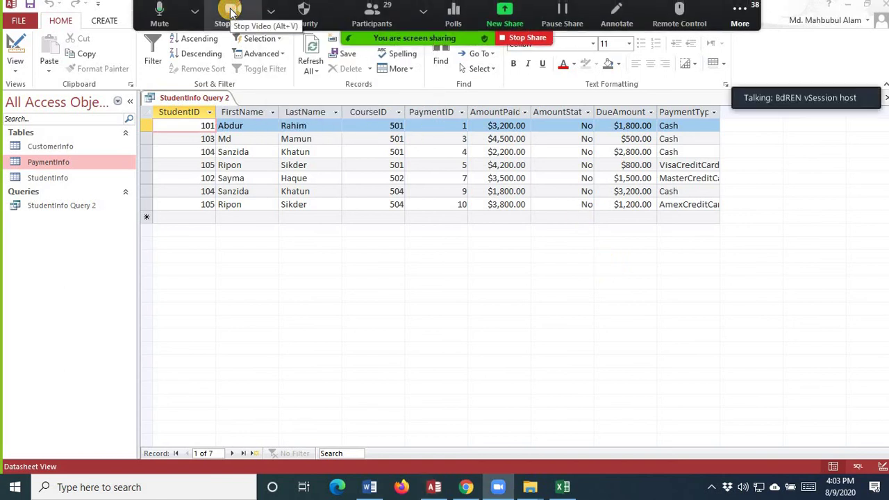